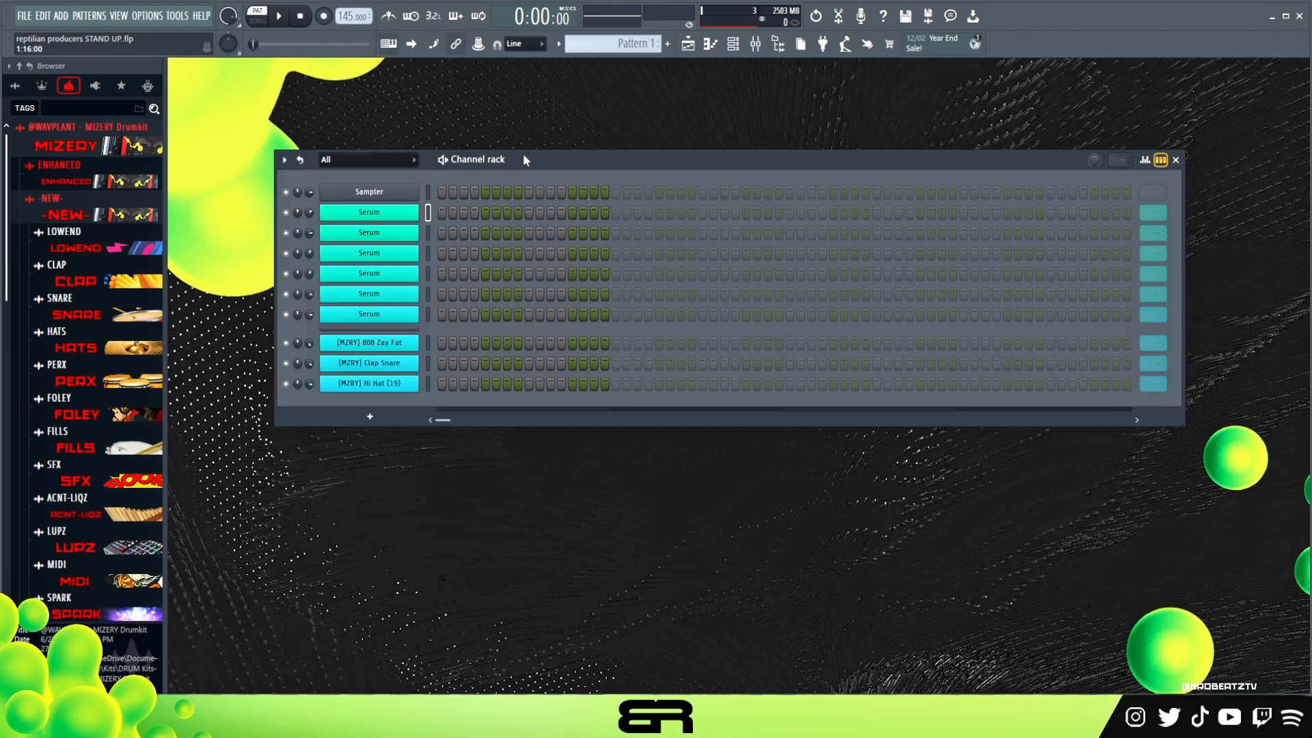
Step: Audition the first two Serum channels by opening their presets and playing test notes, leaving the instrument windows closed
left_click(379, 215)
left_click_drag(650, 124, 667, 117)
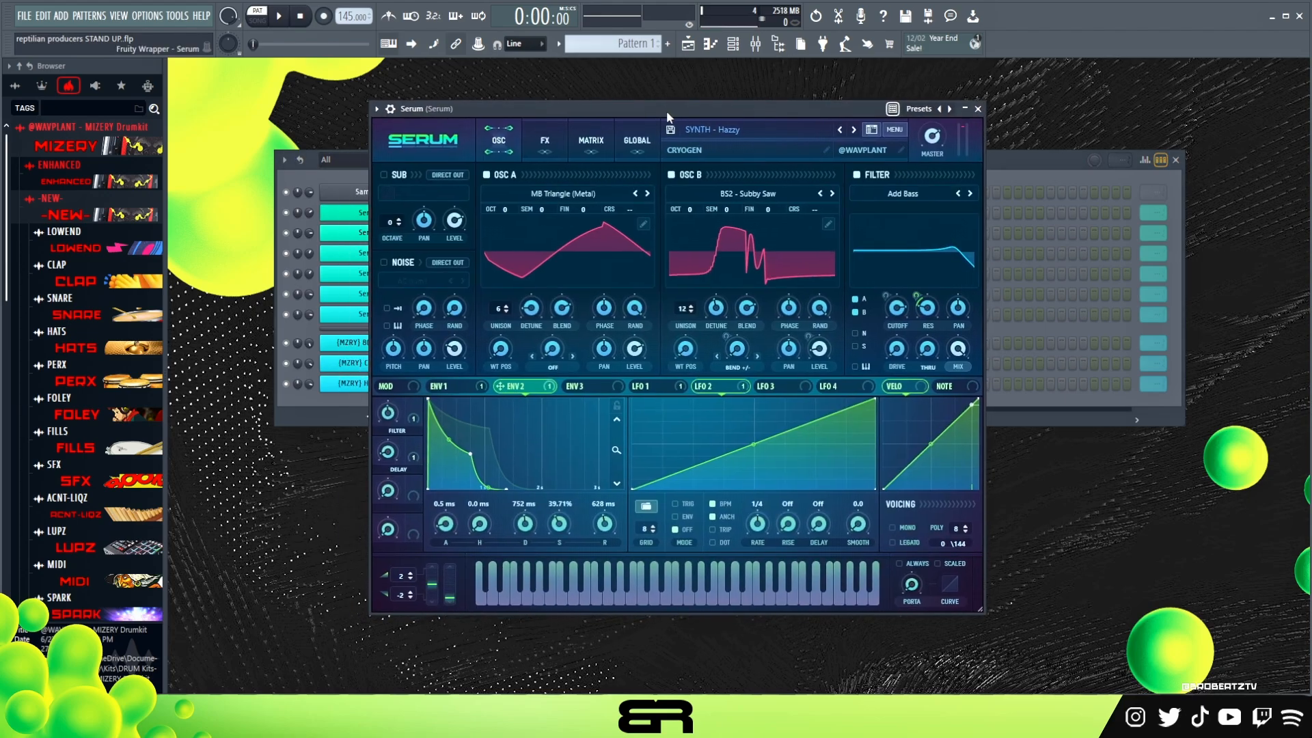
key("s")
key("e")
key("g")
key("s")
key("e")
key("g")
key("s")
key("e")
key("g")
key("s")
key("g")
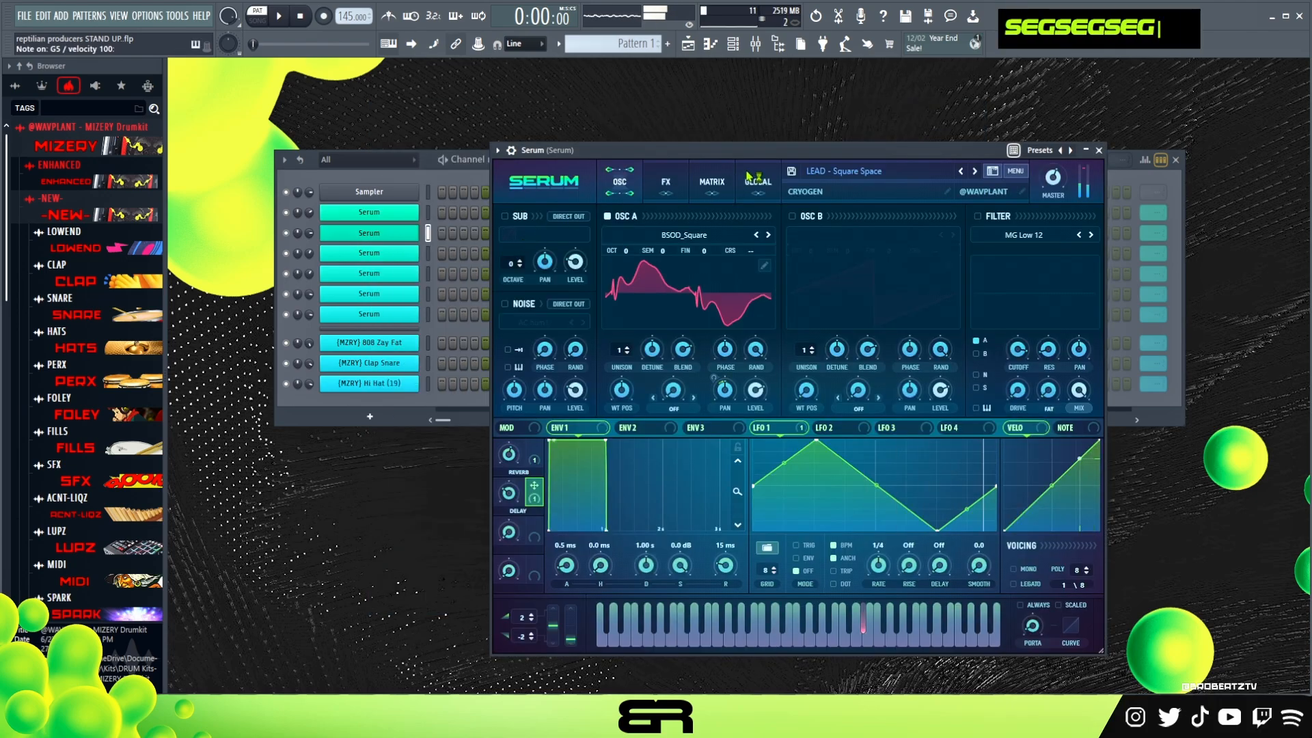
left_click_drag(781, 152, 702, 115)
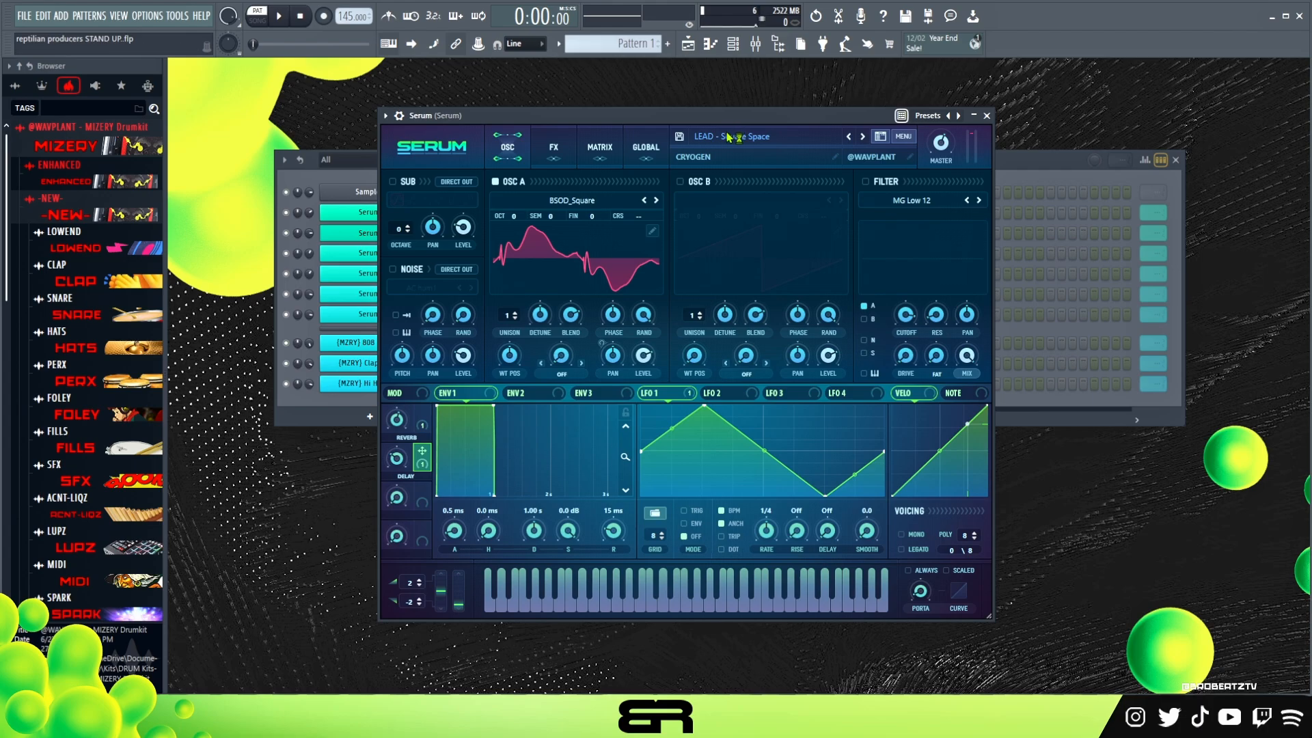
left_click_drag(715, 116, 794, 115)
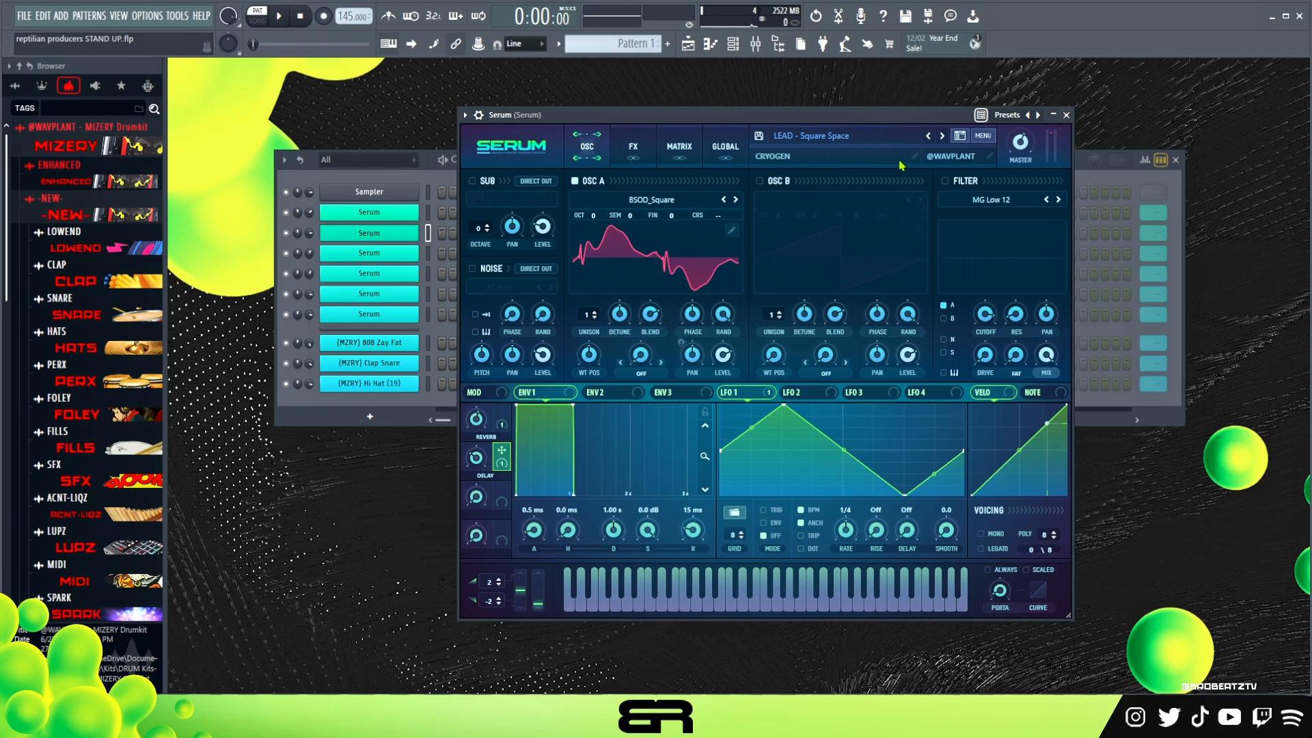
left_click(1064, 116)
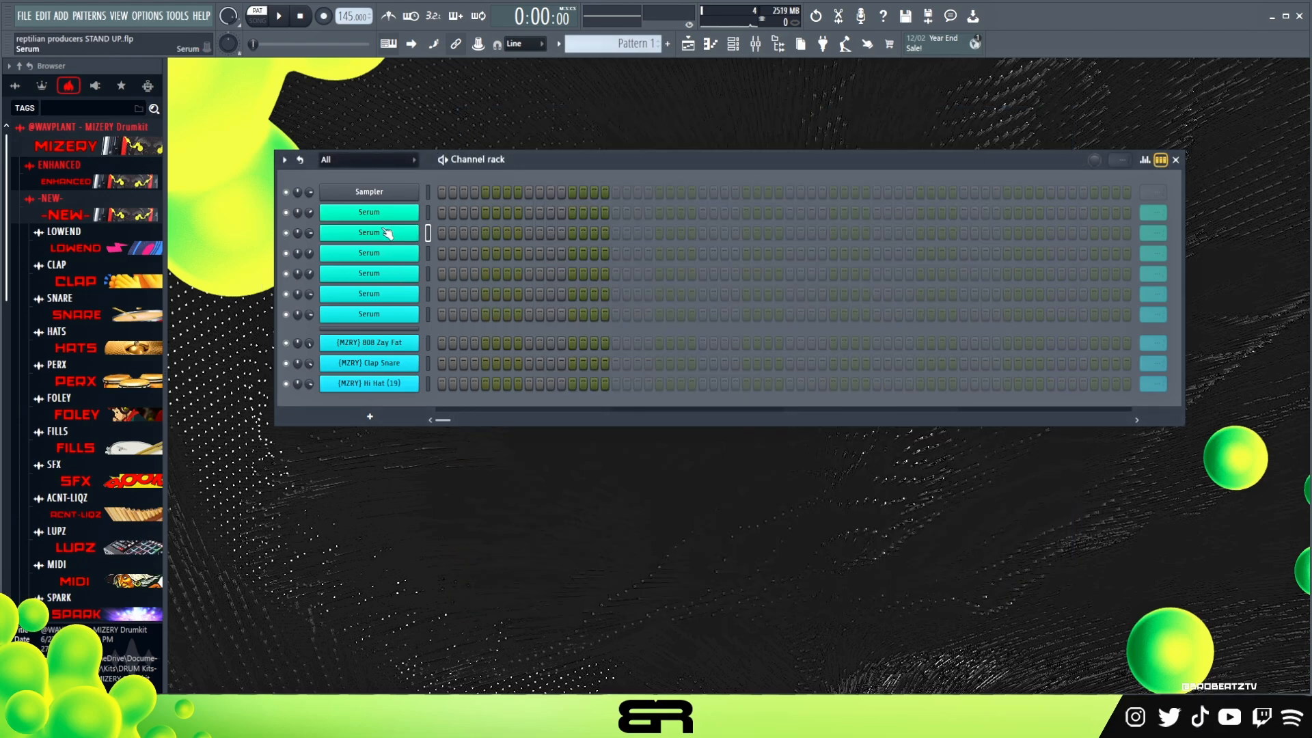
Step: Load the D# MIDI file from the MIDI SCALES V2 Major > Minor (Aeo) folder onto the Sampler channel
scroll(88, 390, "down", 3)
left_click(89, 582)
scroll(82, 382, "down", 2)
scroll(79, 359, "up", 2)
left_click(68, 258)
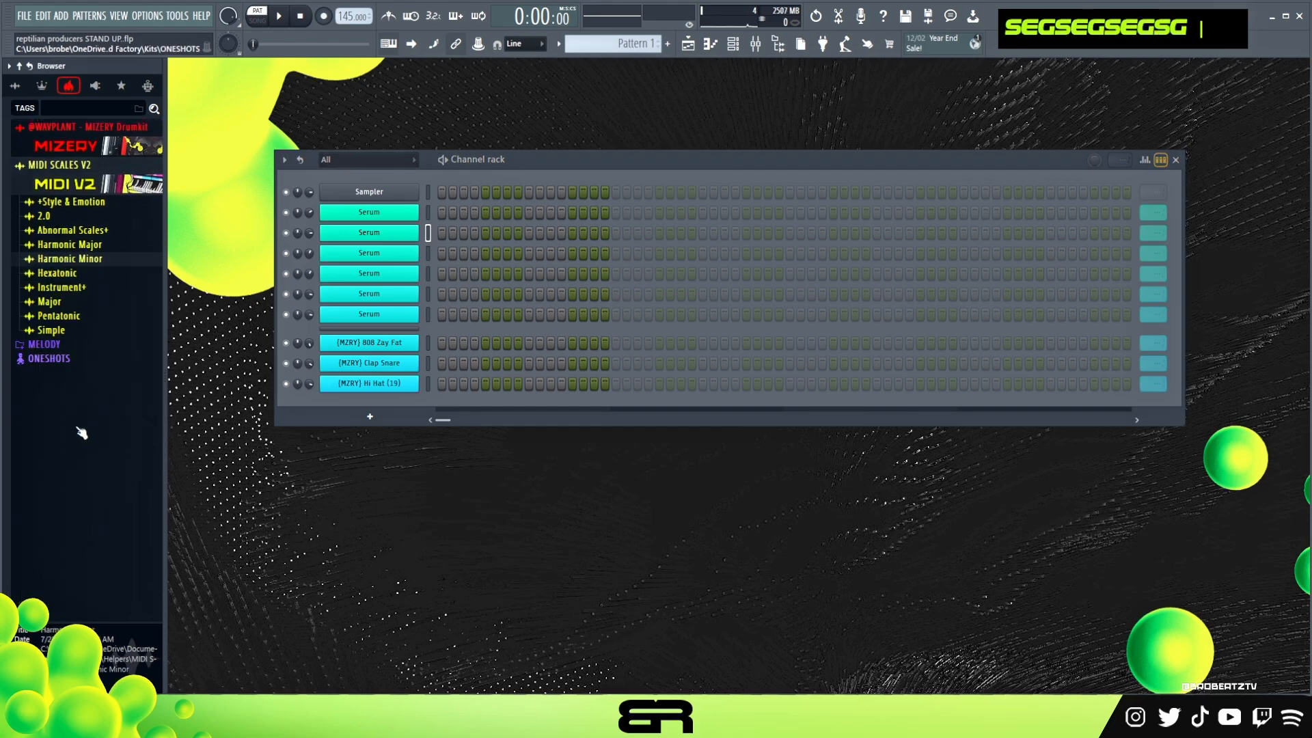
left_click(73, 306)
left_click(76, 375)
scroll(94, 468, "down", 1)
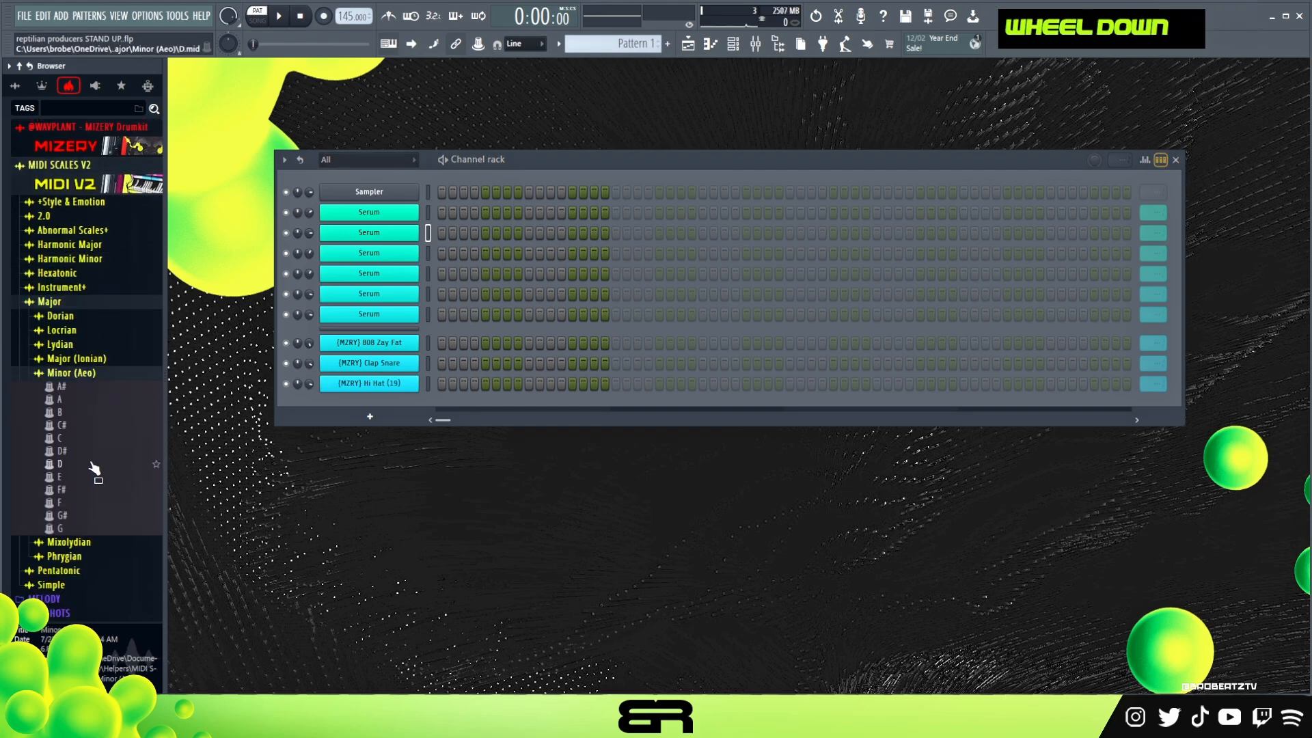
left_click_drag(91, 453, 358, 193)
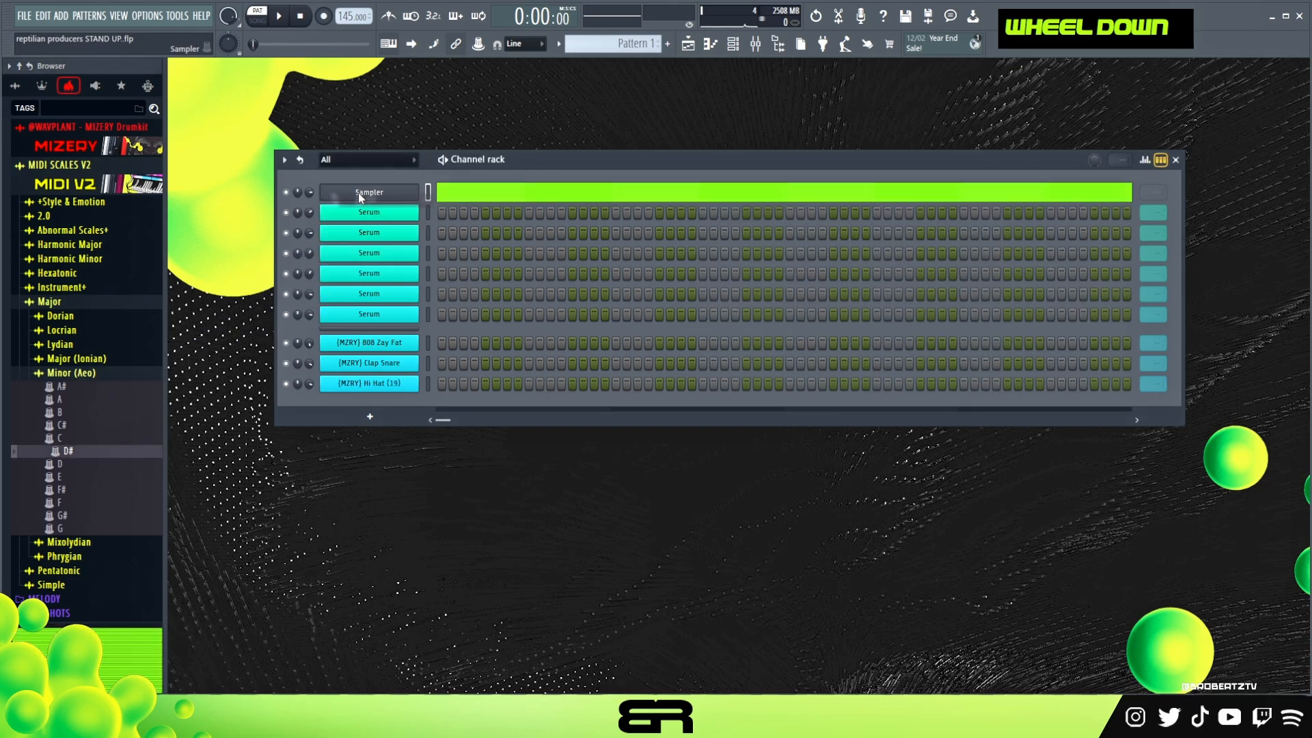
Step: Rename the Sampler channel to "D# Min" and collapse the MIDI SCALES V2 folder
right_click(358, 193)
left_click(444, 220)
type("D# M")
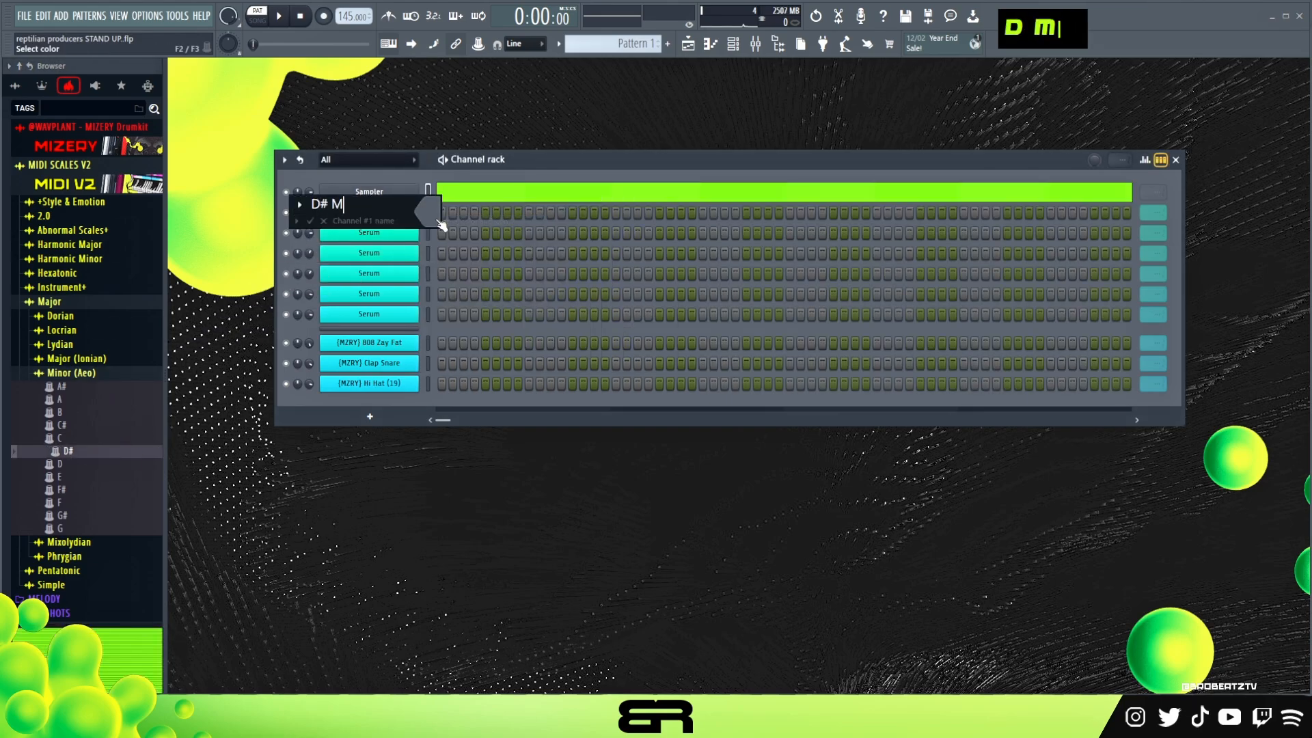
type("in")
key("Return")
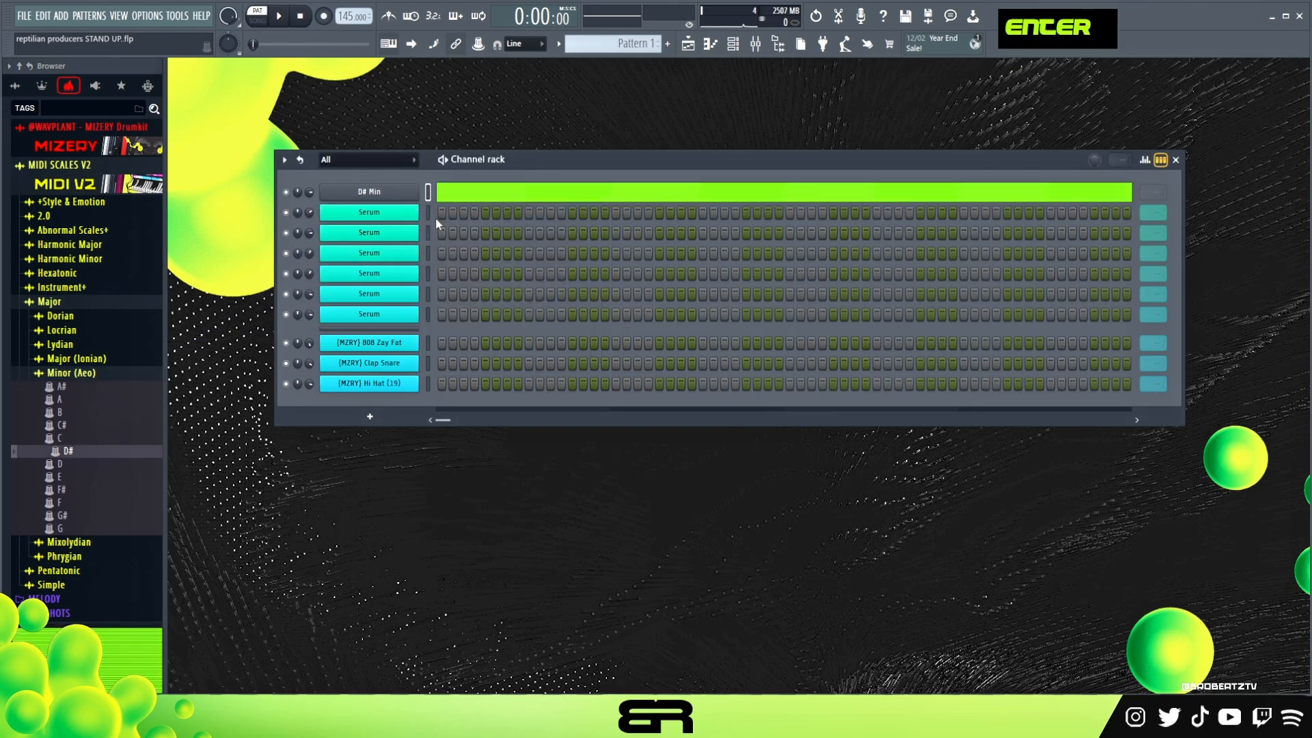
left_click(136, 192)
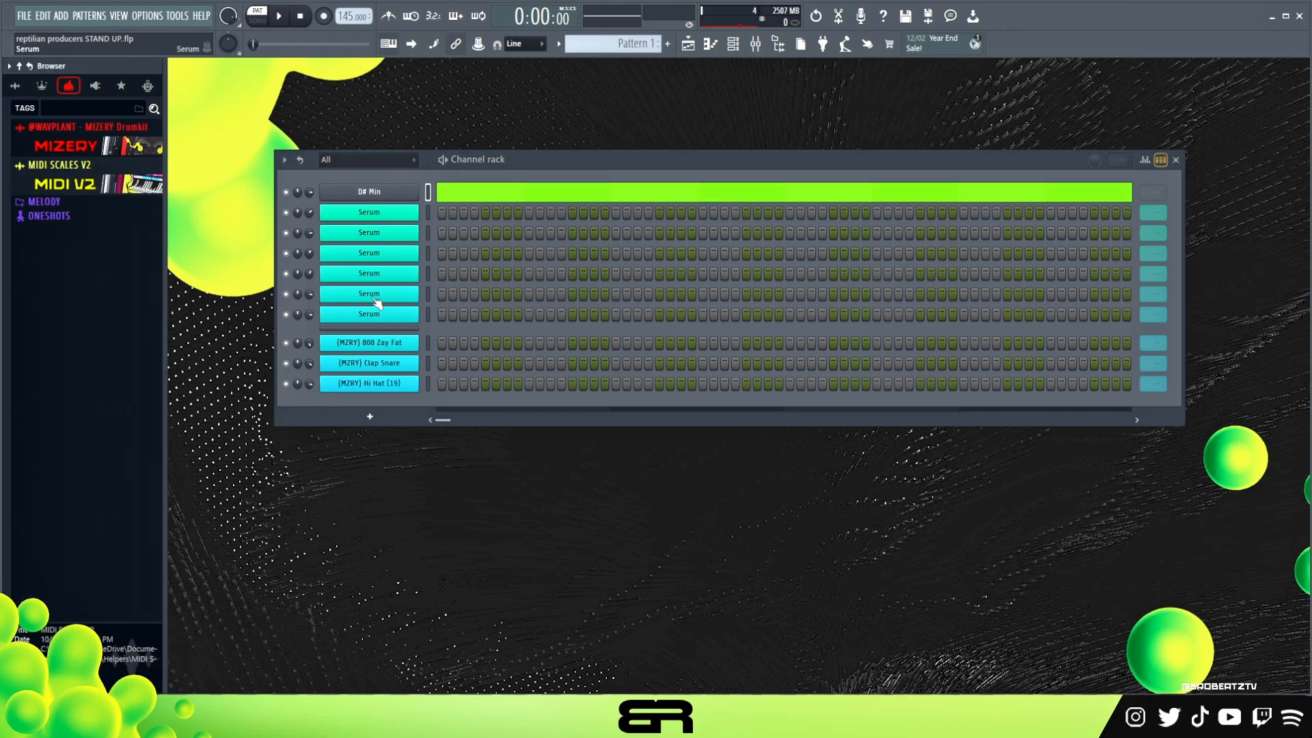
Step: Audition the fourth and fifth Serum channels, Static Texture and Lonley Pad, by playing test notes
left_click(363, 278)
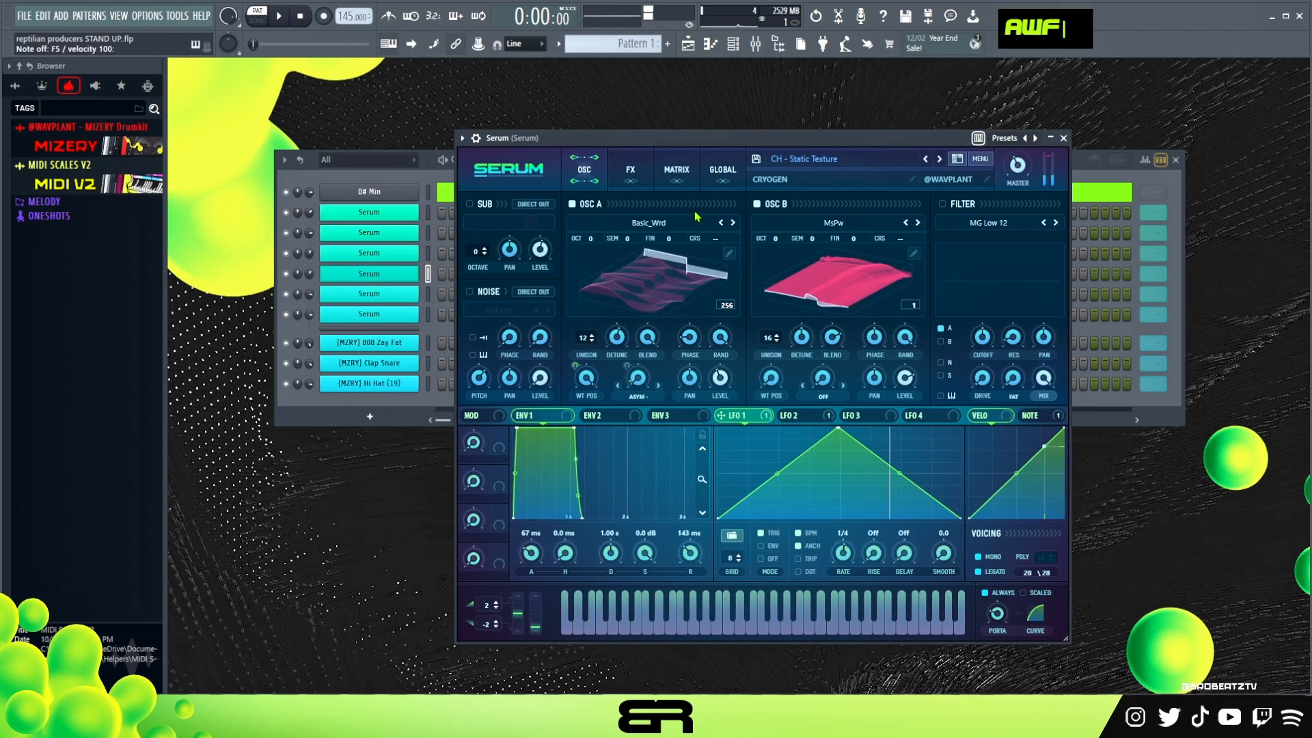
left_click(373, 295)
key("w")
key("f")
key("a")
key("w")
key("f")
key("w")
key("f")
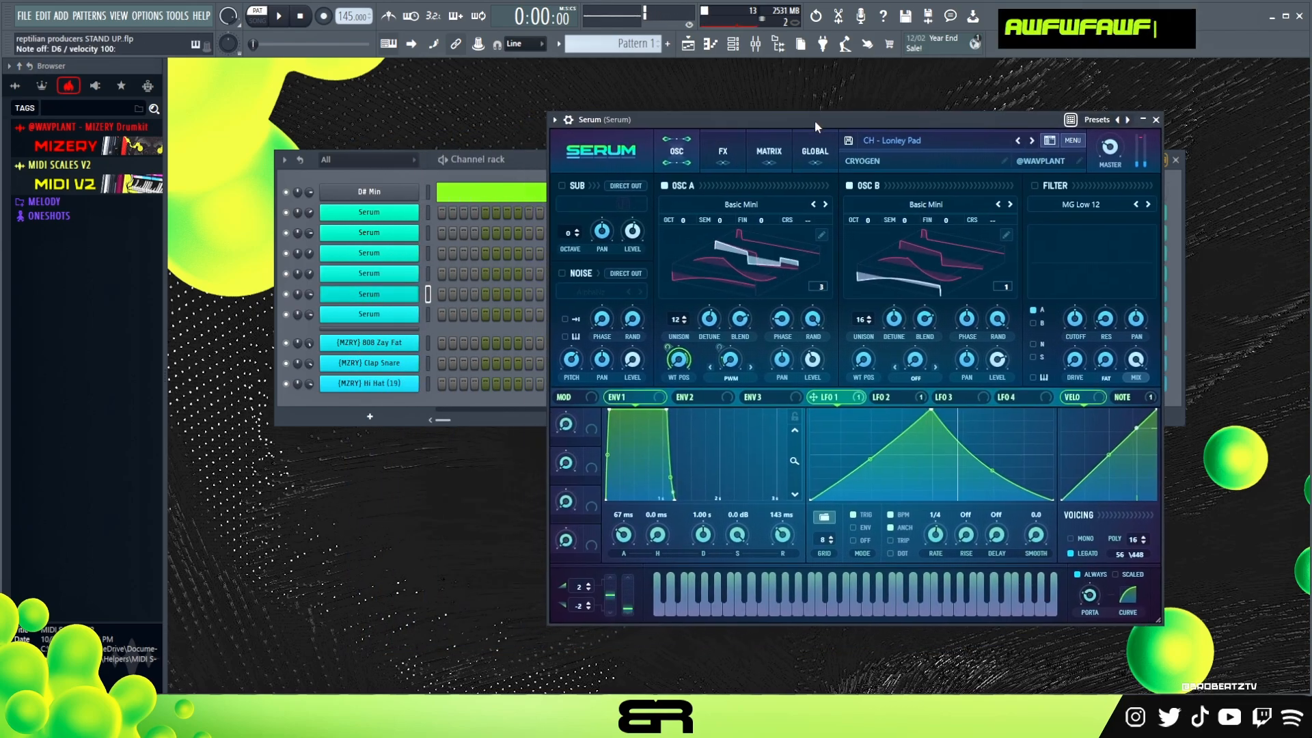
Step: Open the piano roll of the fifth Serum channel, which holds the Lonley Pad preset
right_click(415, 293)
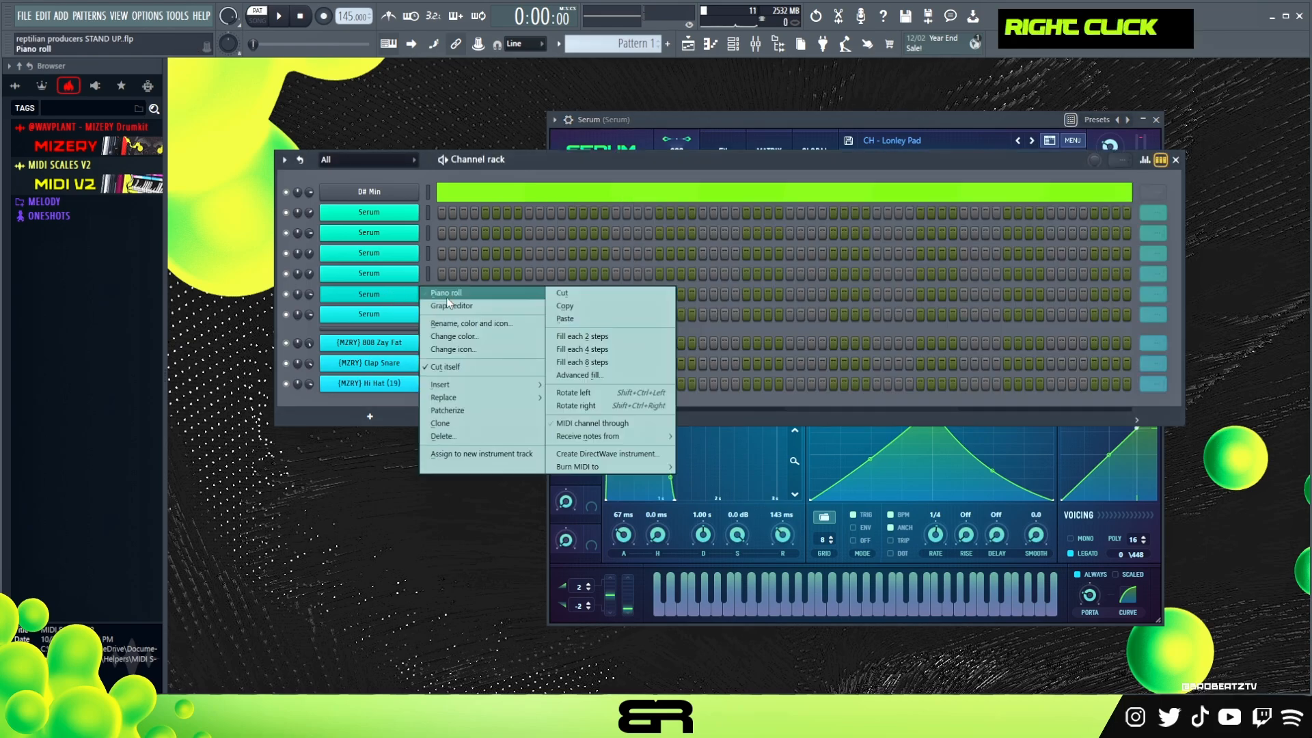
left_click(445, 294)
scroll(431, 304, "down", 1)
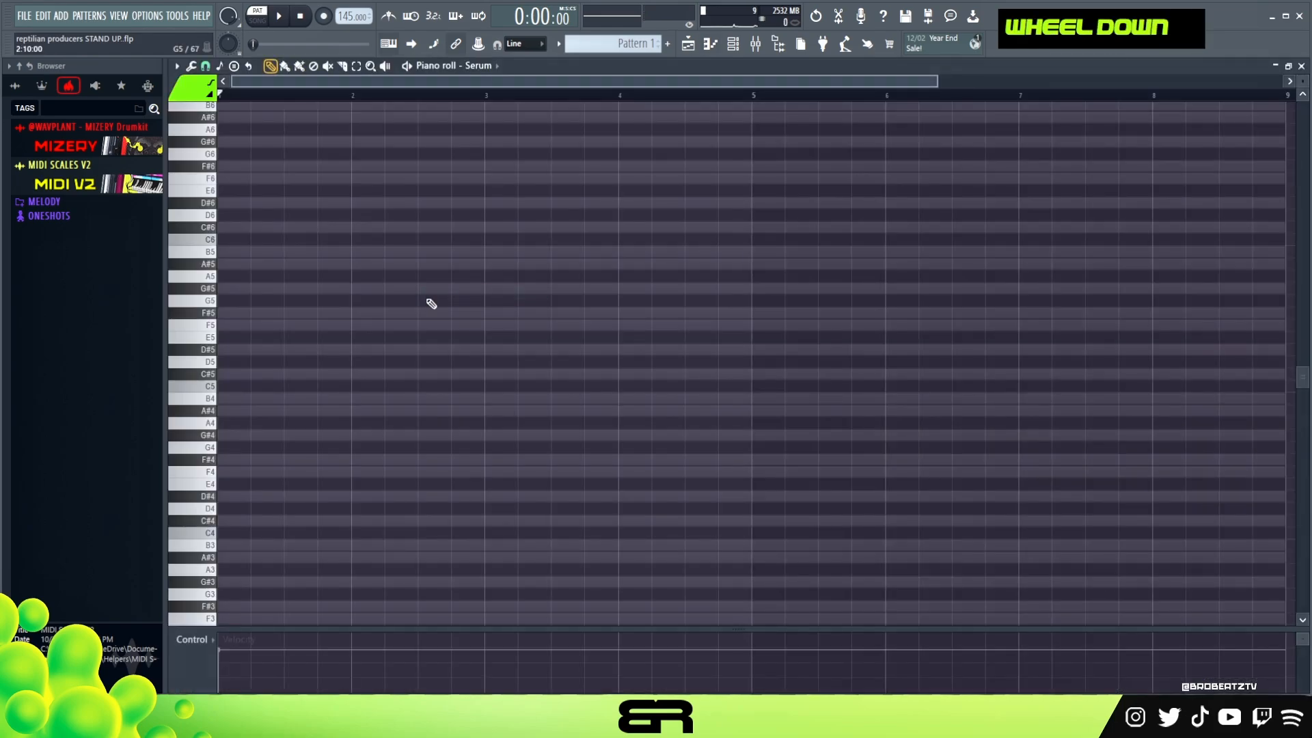
right_click(502, 288)
scroll(492, 287, "down", 3)
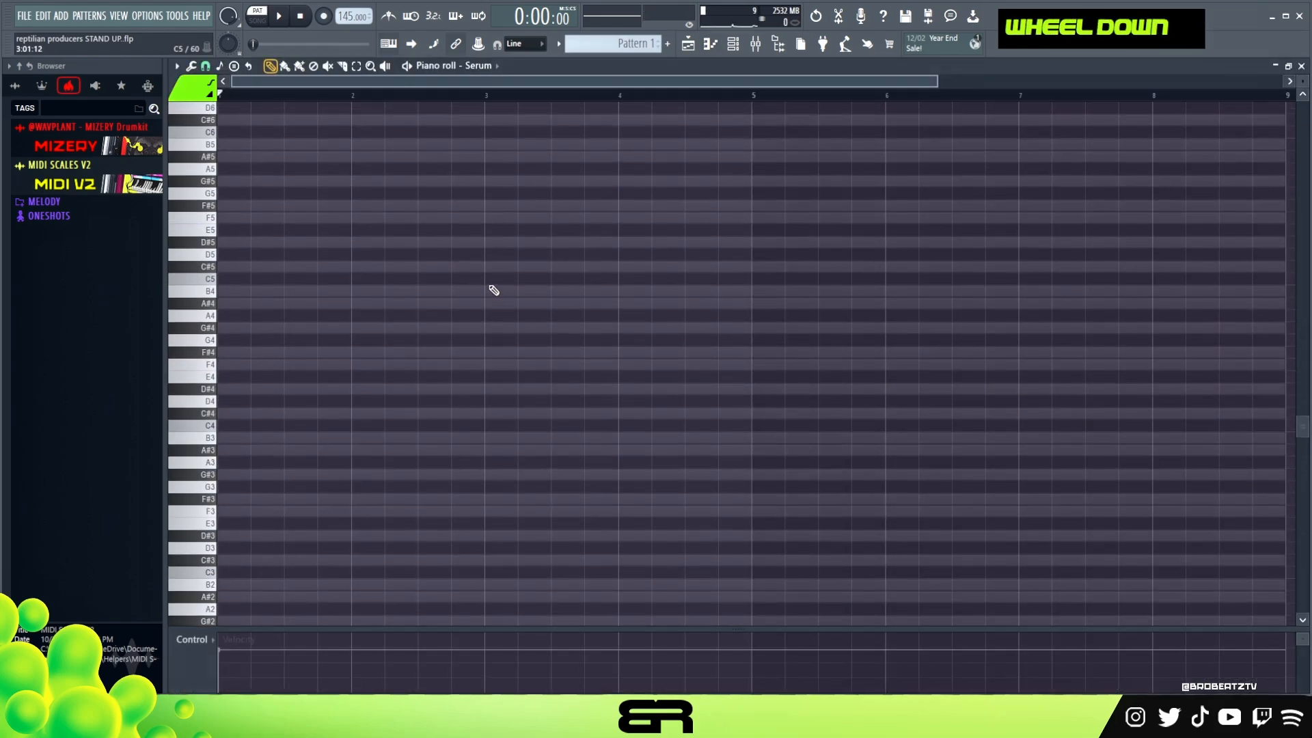
scroll(494, 299, "up", 1)
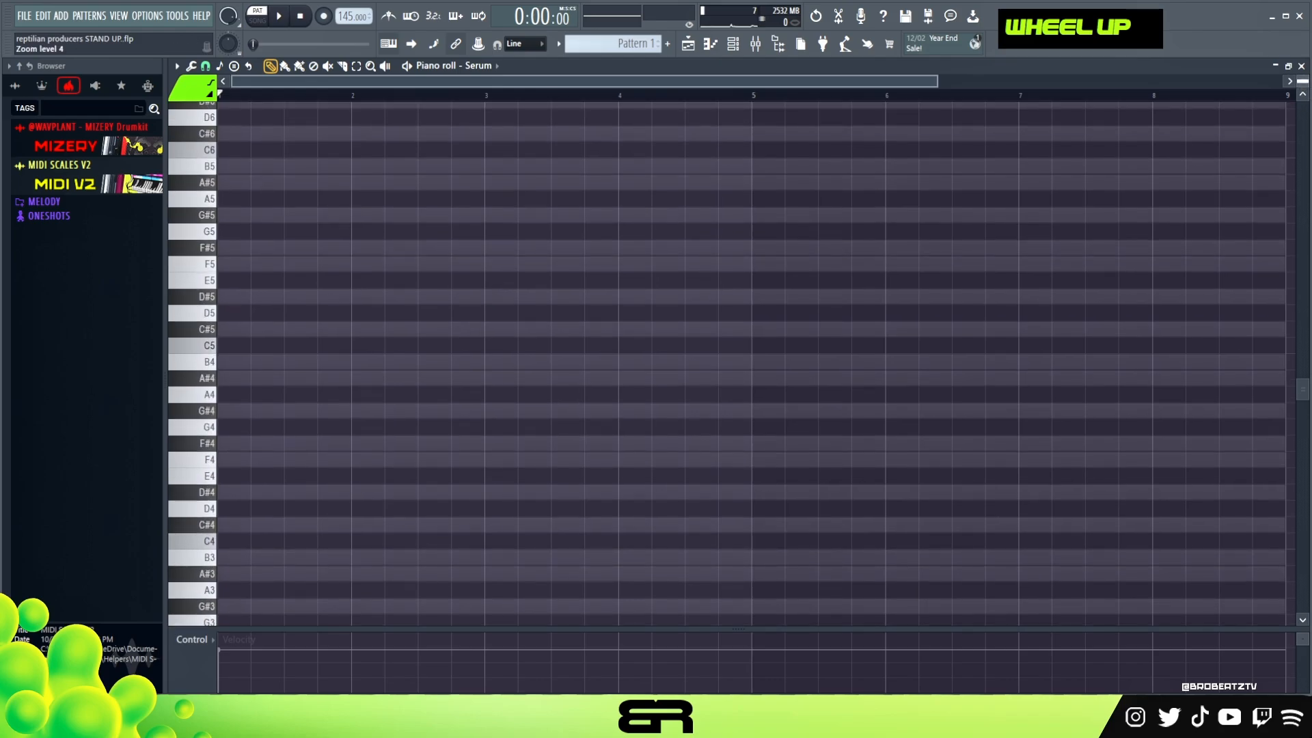
scroll(967, 234, "up", 2)
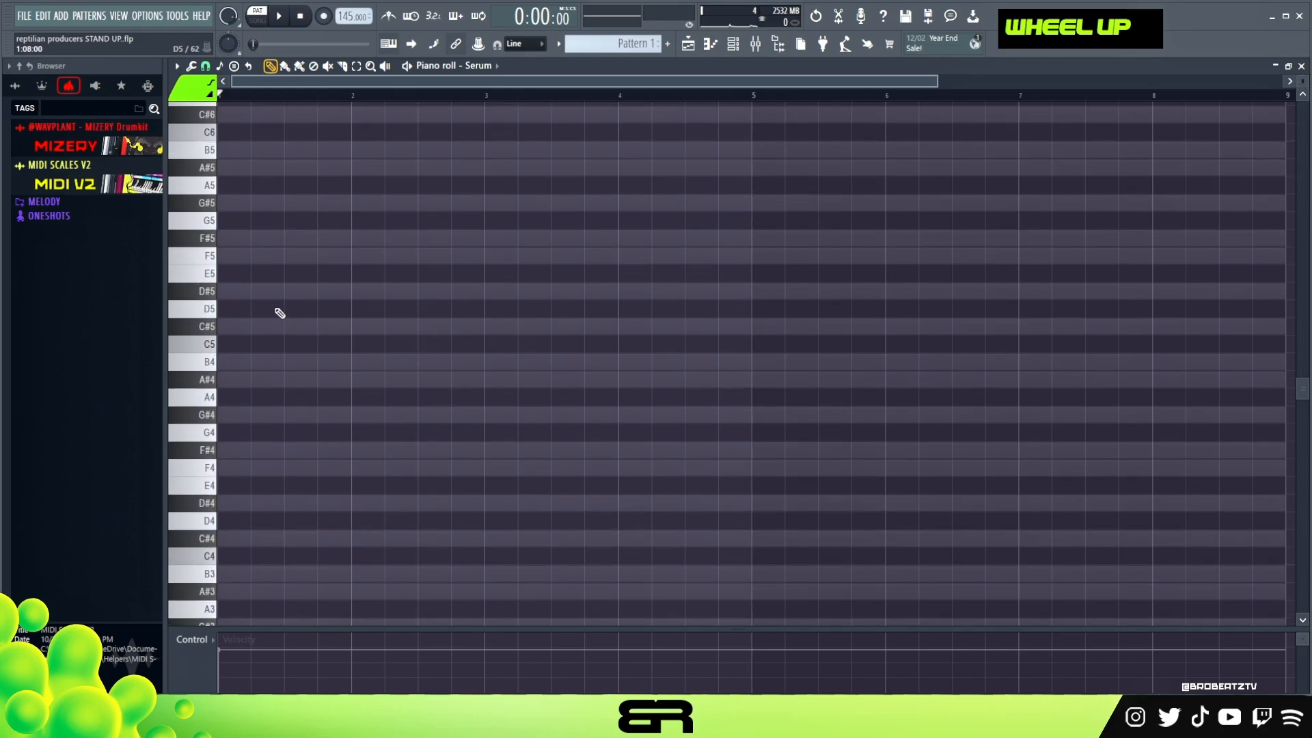
Step: Draw a two-bar D#5 note from bar 1 and duplicate it down to B4
left_click(226, 291)
left_click_drag(245, 296, 483, 297)
left_click(375, 341, "ctrl")
key("ctrl+q")
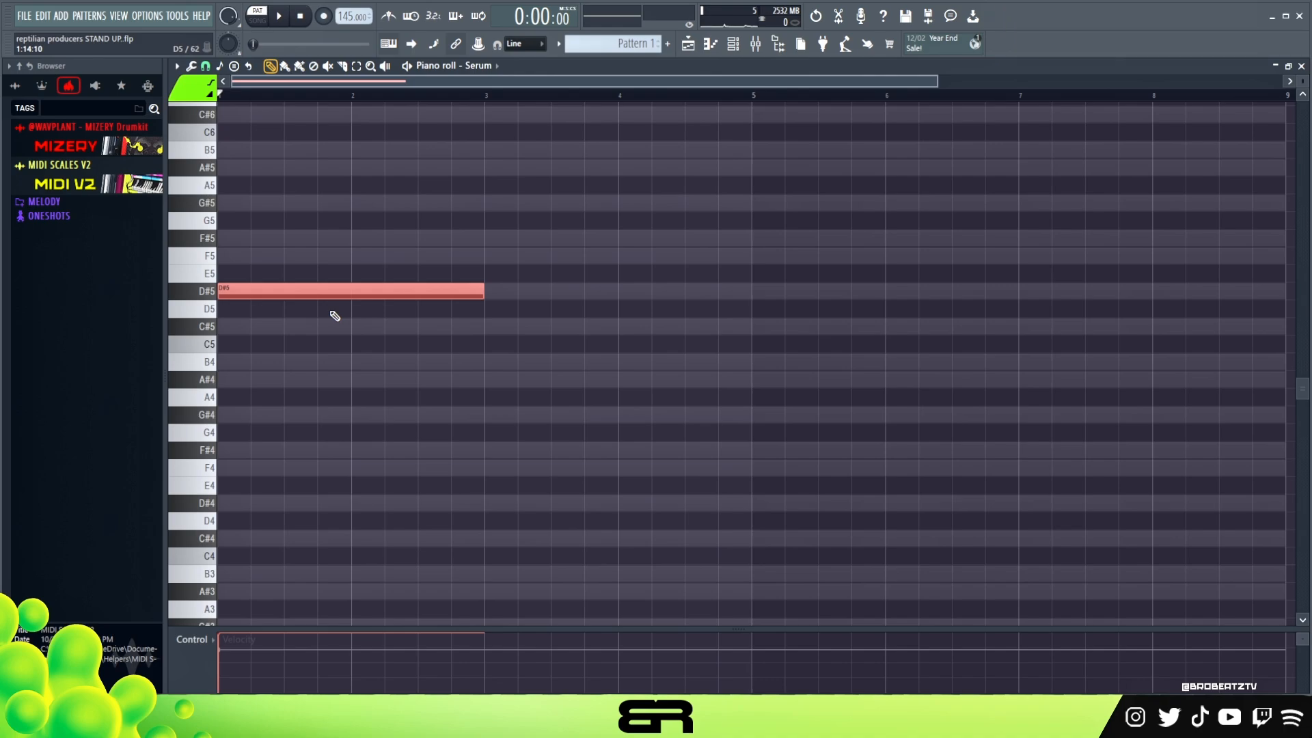
left_click_drag(328, 293, 296, 363)
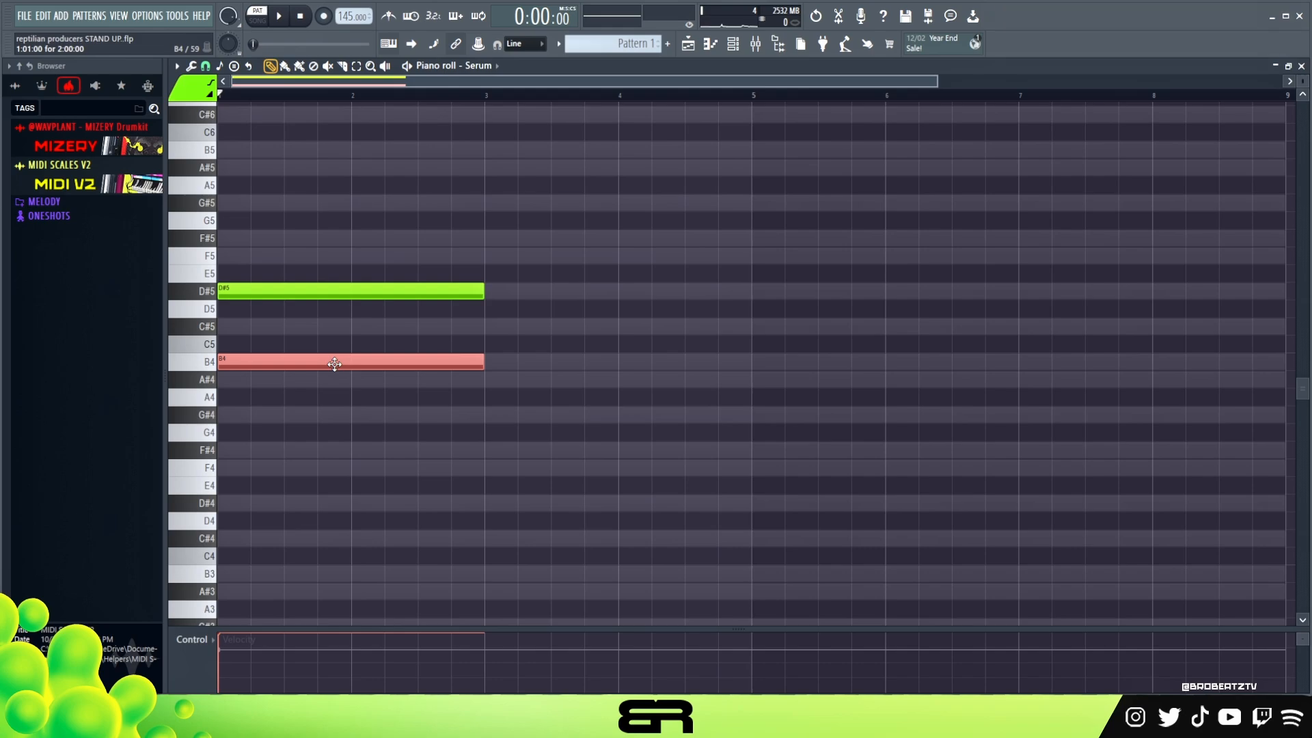
right_click(582, 369)
left_click(620, 379)
left_click_drag(655, 383, 661, 330)
right_click(668, 350)
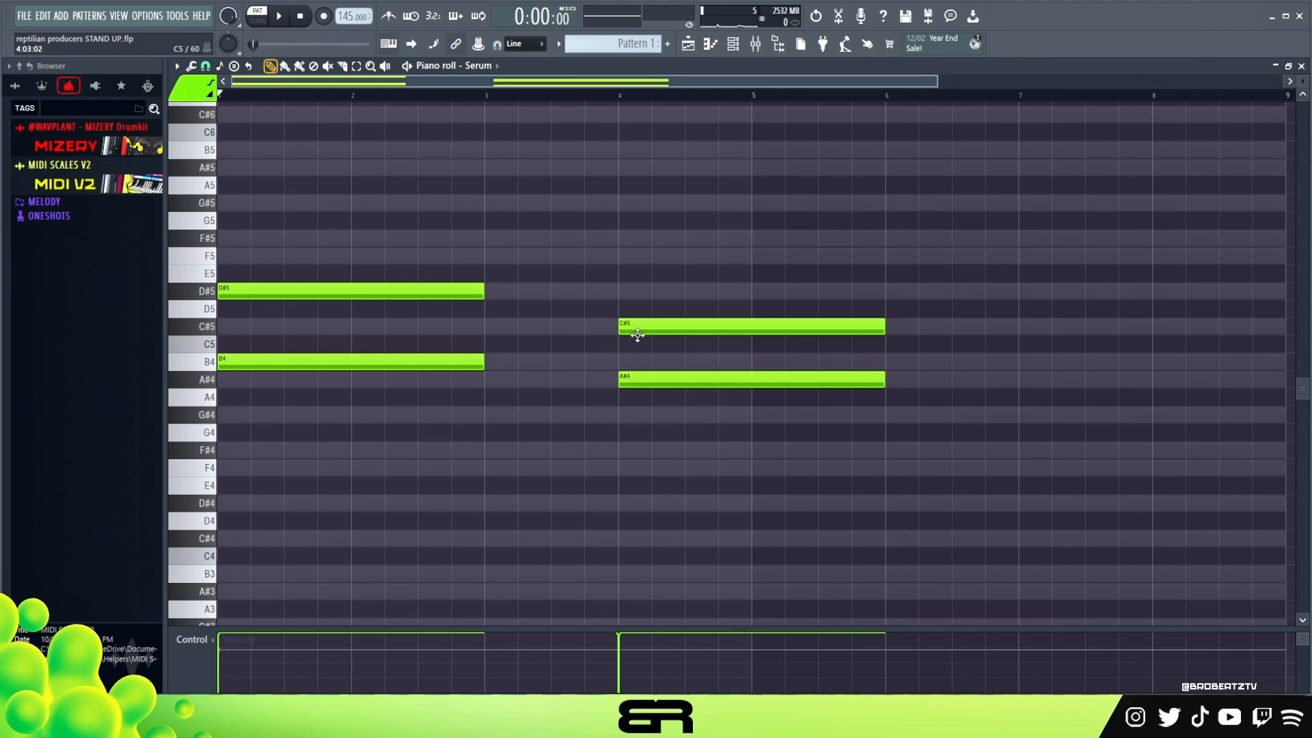
right_click(672, 327)
right_click(661, 379)
Step: Move the B4 note to bar 3, and try an A#4 copy at bar 5 before deleting that copy
left_click_drag(489, 381, 373, 328)
left_click_drag(295, 363, 300, 381)
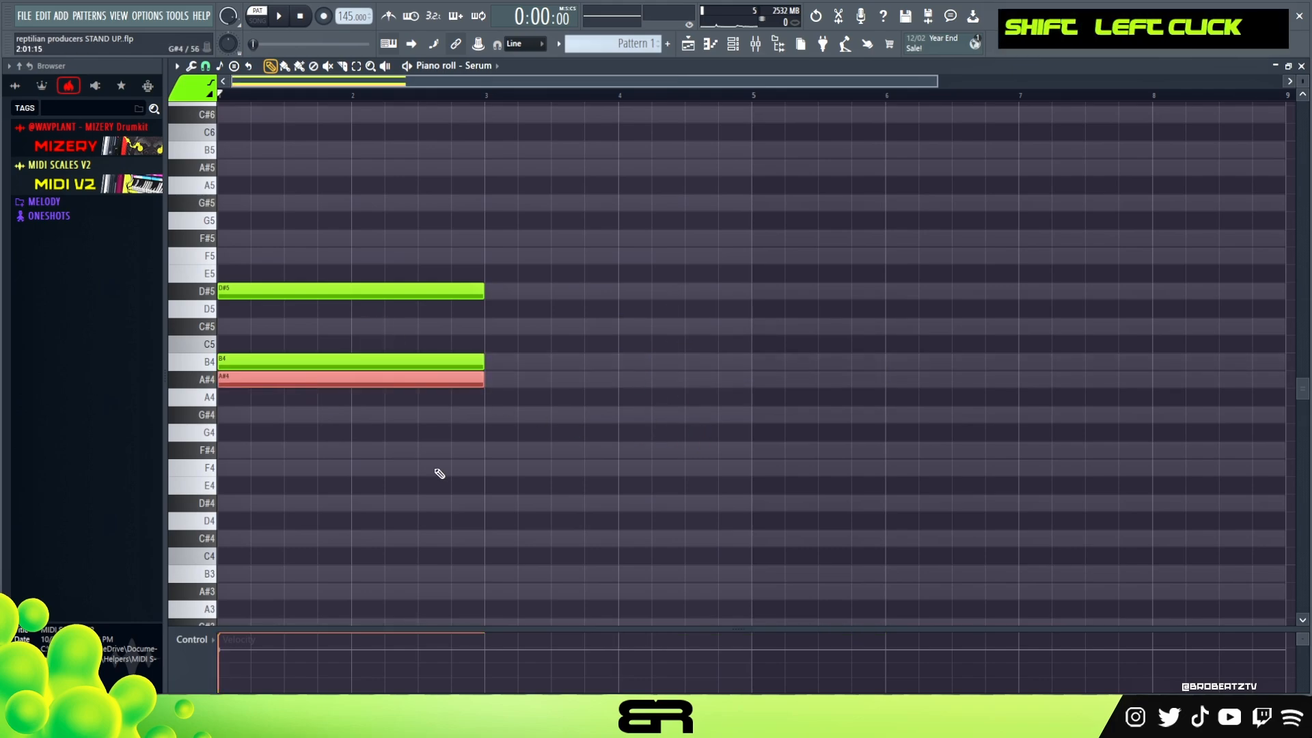
left_click_drag(539, 273, 424, 380)
right_click(396, 342)
left_click_drag(328, 375, 802, 381)
right_click(541, 391)
left_click(536, 379, "ctrl")
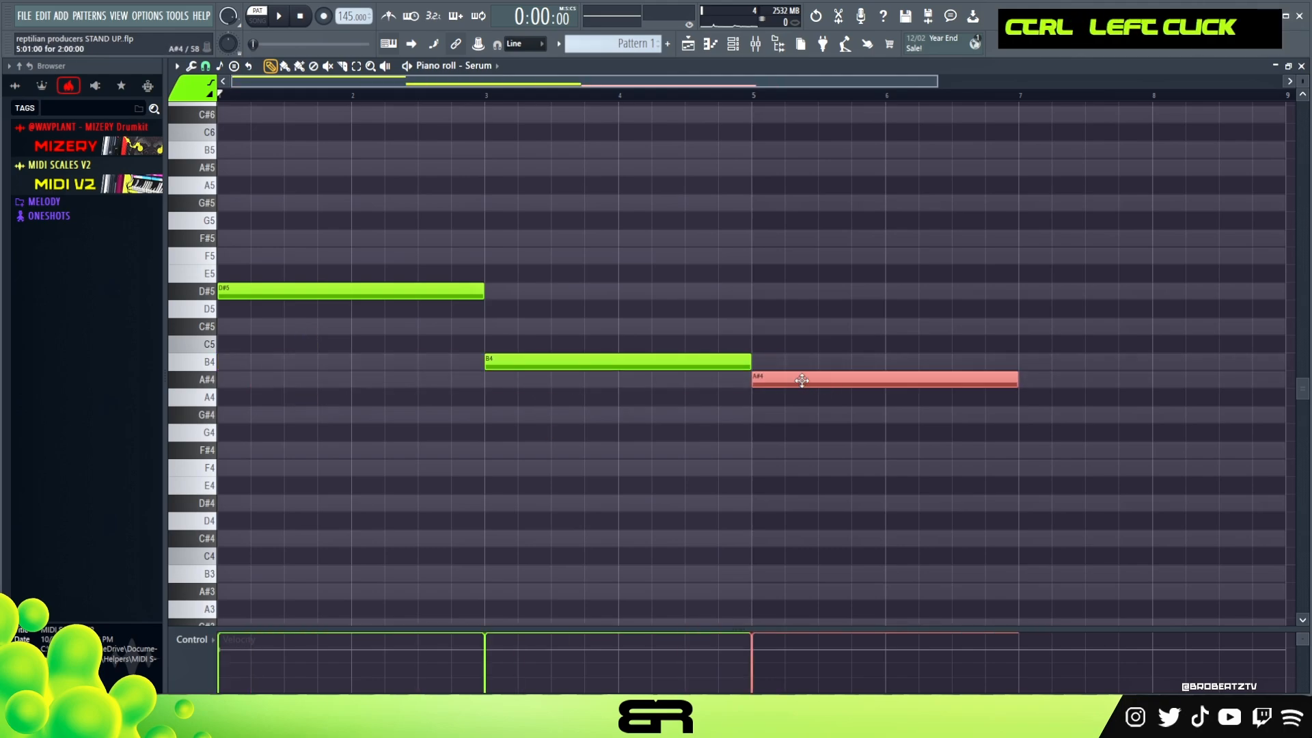
right_click(854, 383)
Step: Duplicate the B4 note up to C#5, trim the copy to the last half of bar 4, and shorten B4 to meet it
left_click(618, 360, "ctrl")
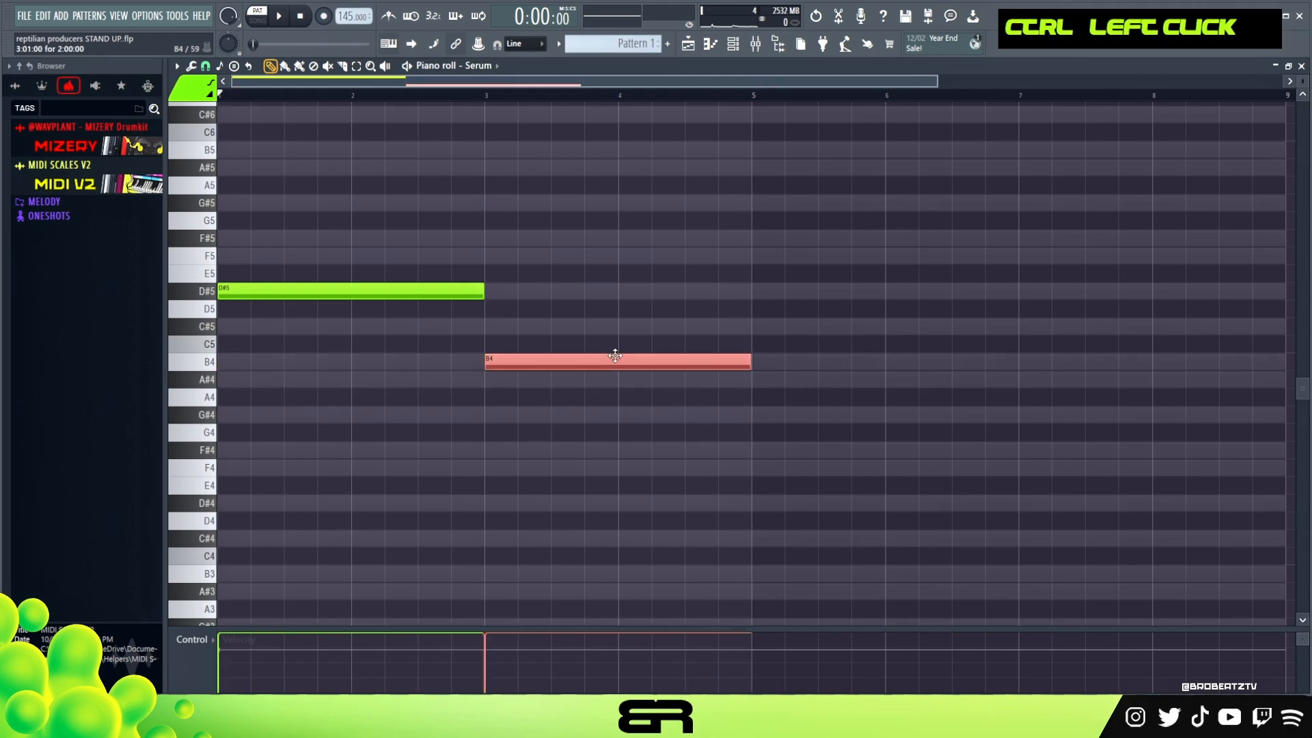
left_click_drag(619, 361, 619, 315)
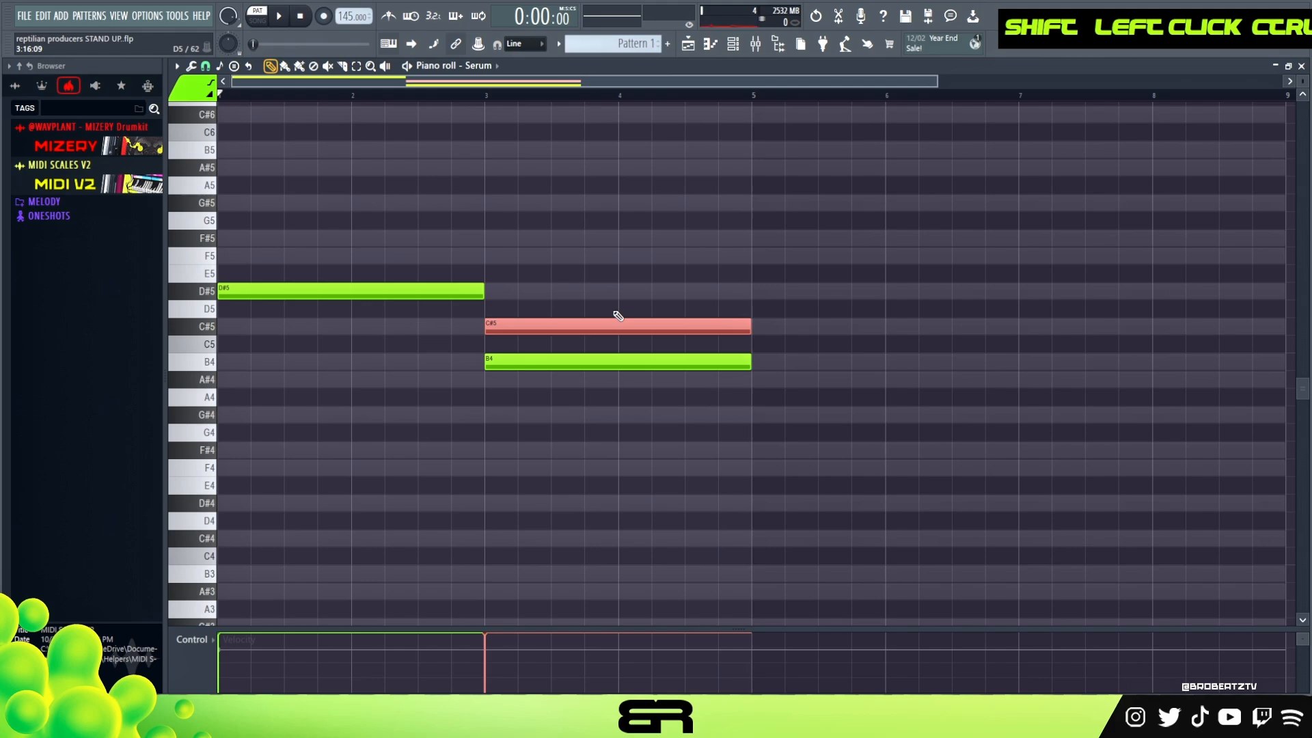
right_click(557, 272)
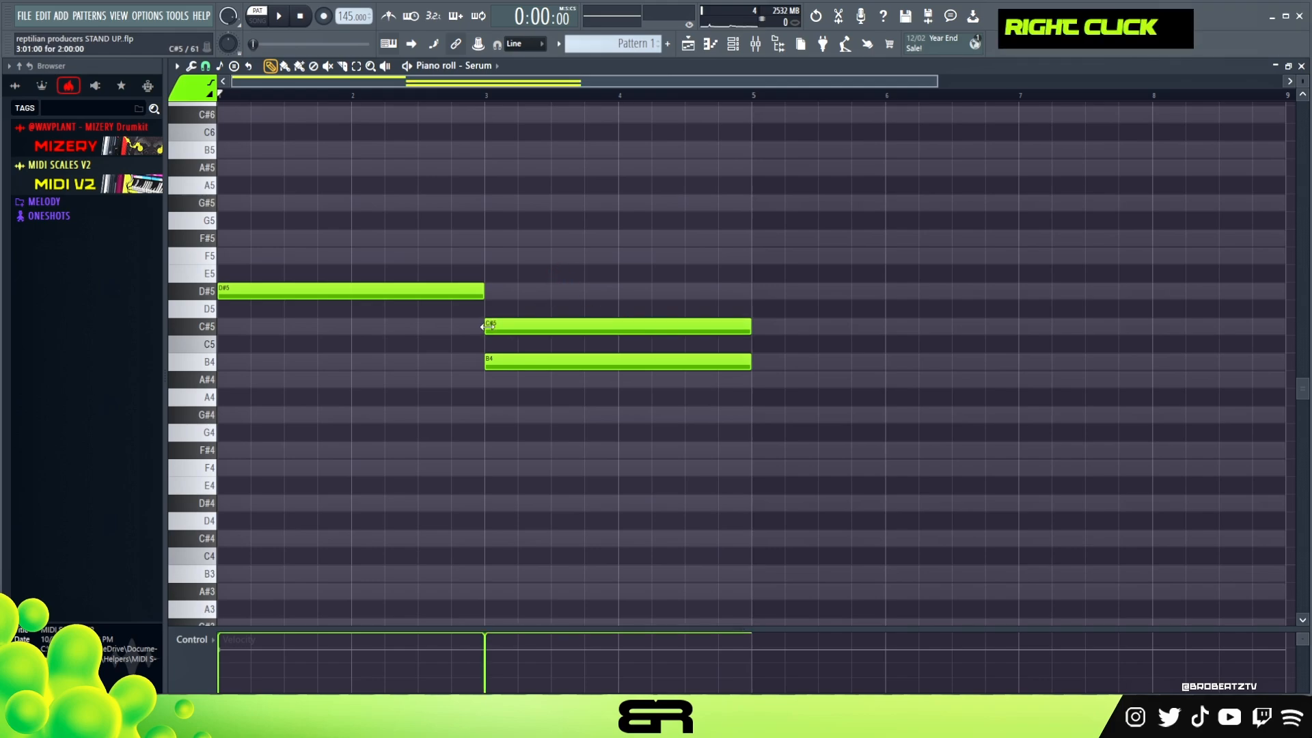
left_click_drag(489, 329, 683, 337)
left_click_drag(747, 367, 683, 367)
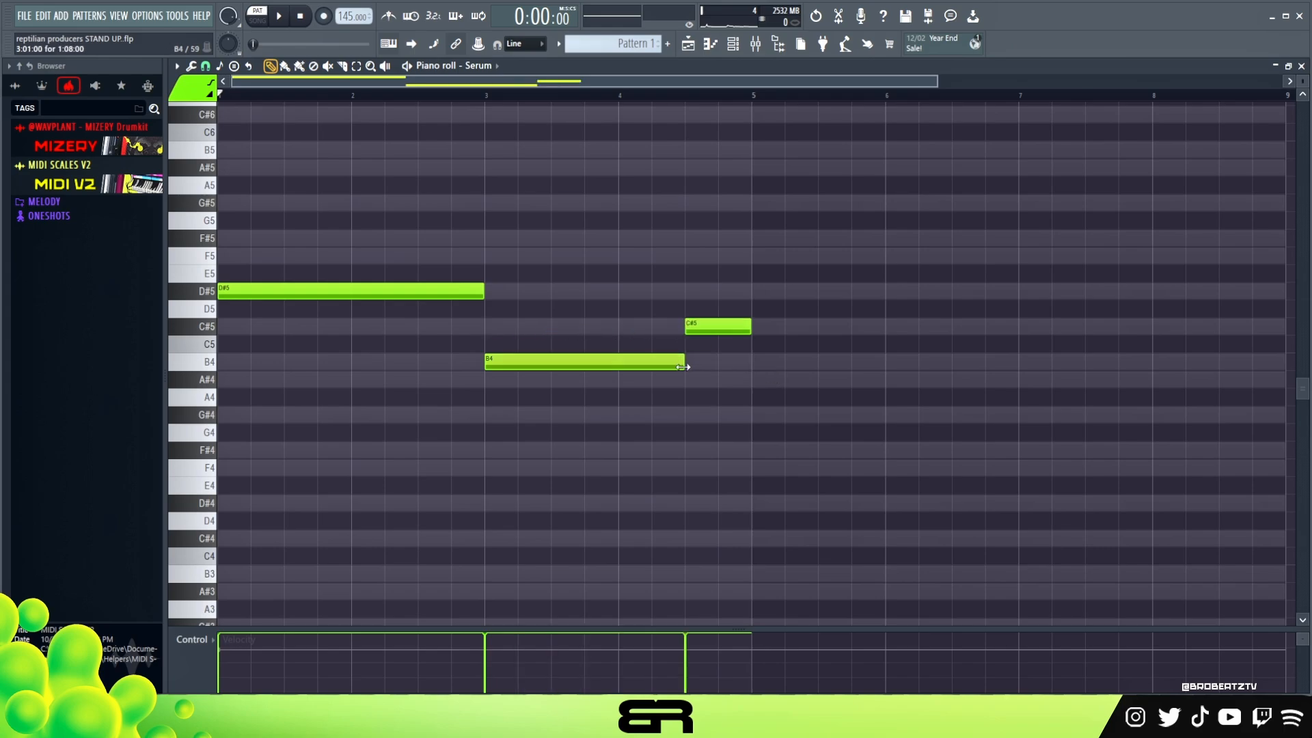
Step: Swap the note order: stretch B4 over bars 1 and 2, and place D#5 at bar 3, ending where C#5 starts
right_click(439, 301, "alt")
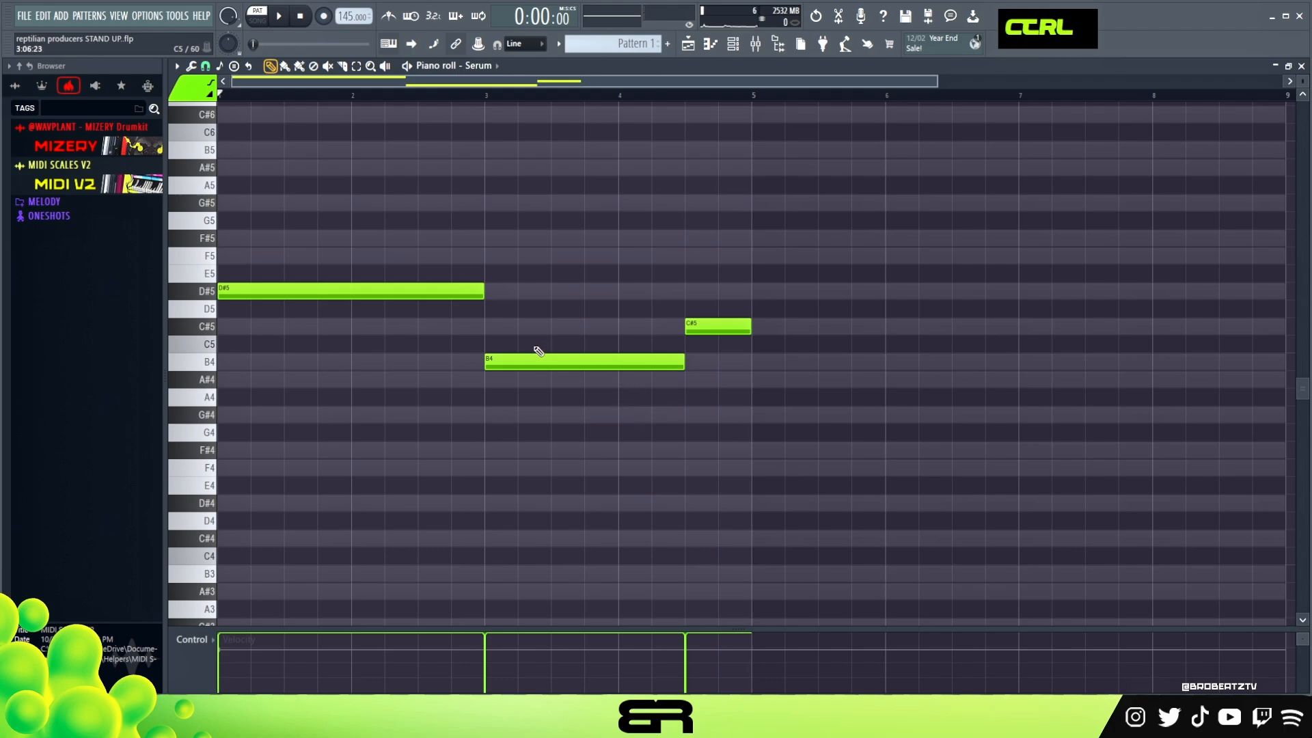
left_click_drag(546, 363, 267, 359)
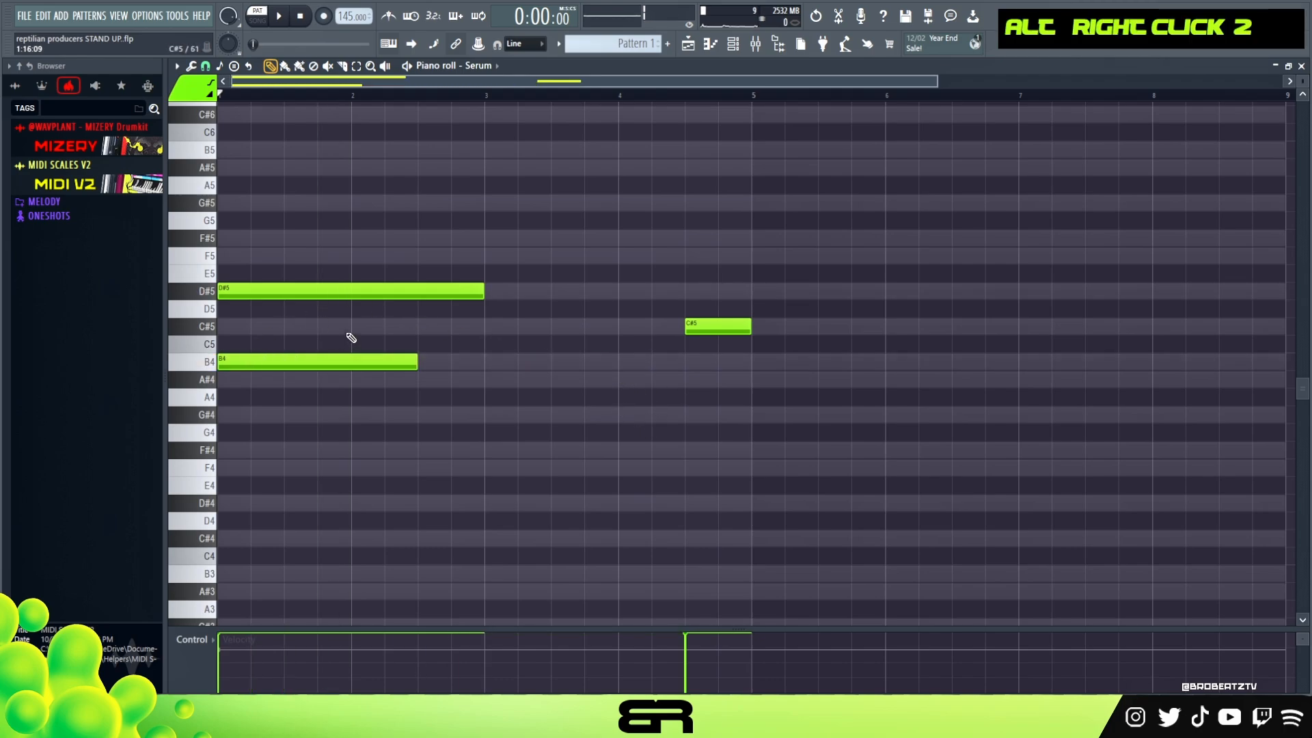
left_click_drag(269, 291, 536, 293)
left_click_drag(416, 362, 484, 362)
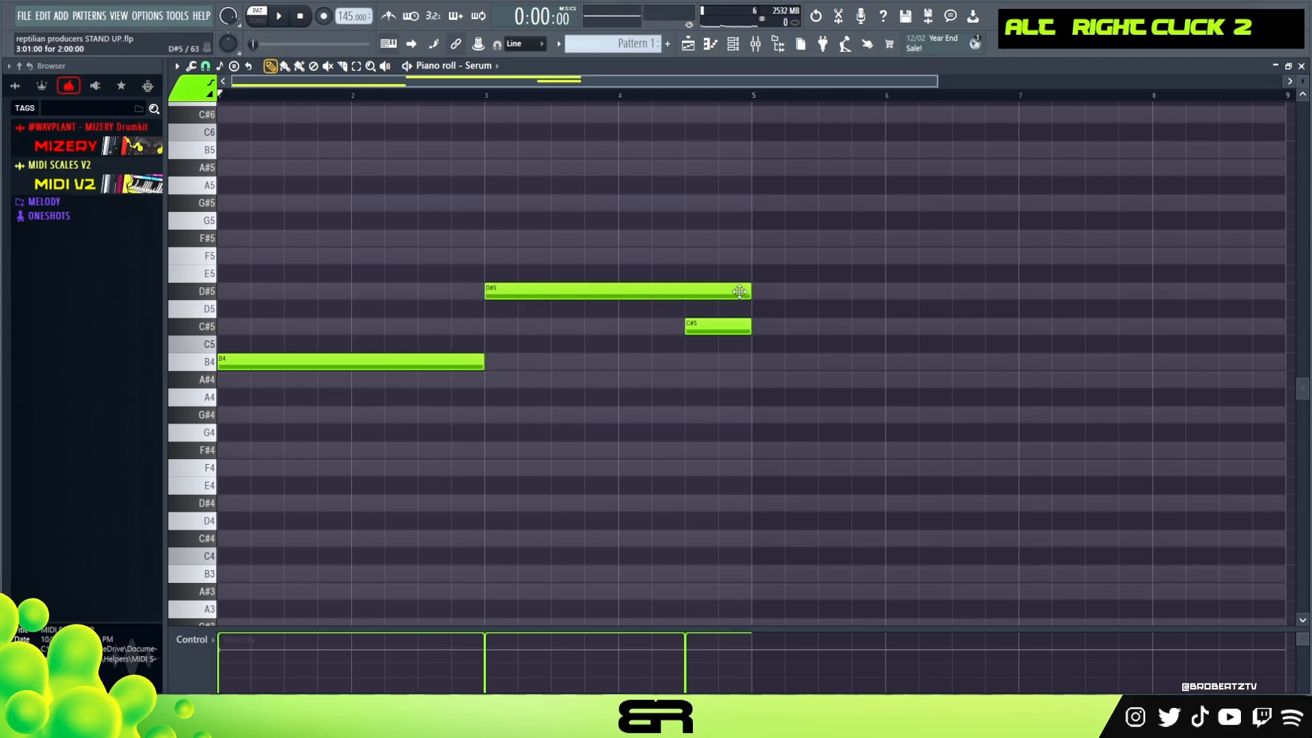
left_click_drag(747, 291, 683, 292)
Step: Select all three notes and transpose them down two octaves
scroll(521, 375, "up", 3)
left_click_drag(806, 282, 274, 412, "ctrl")
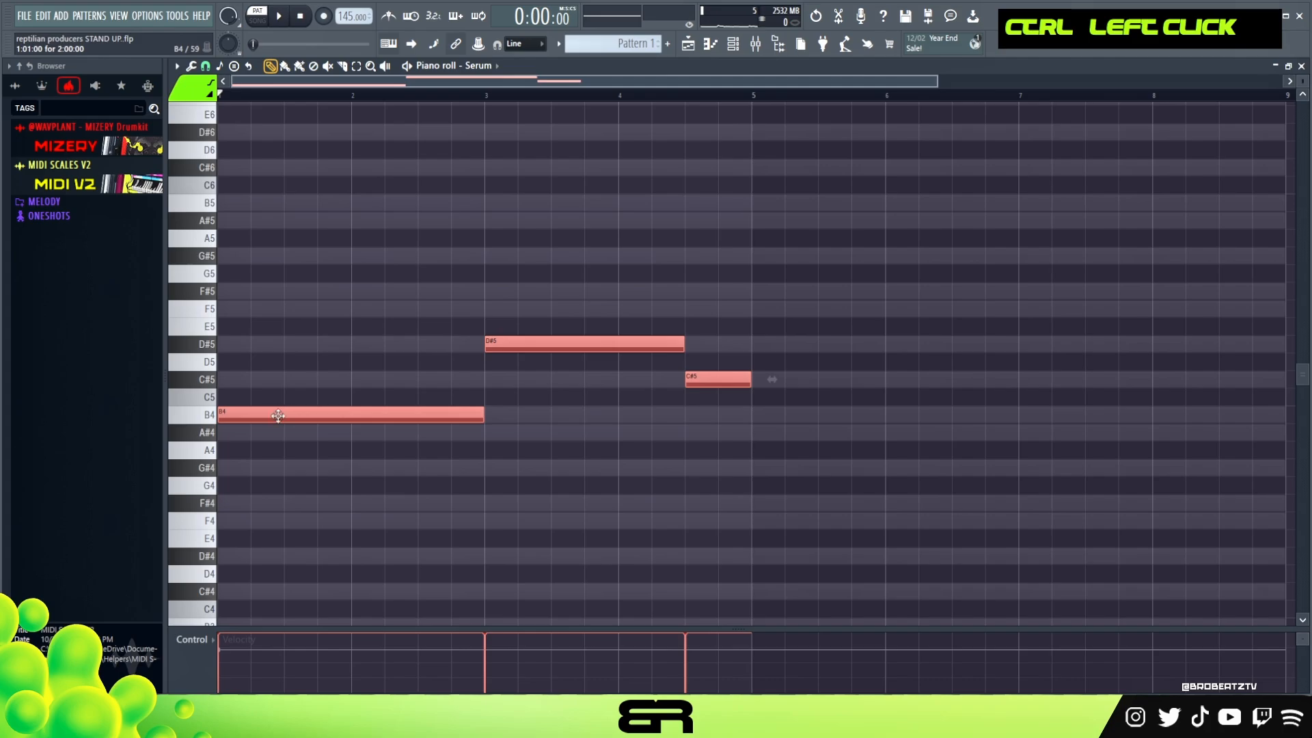
scroll(294, 420, "down", 5)
key("space")
key("ctrl+Down")
key("ctrl+Down")
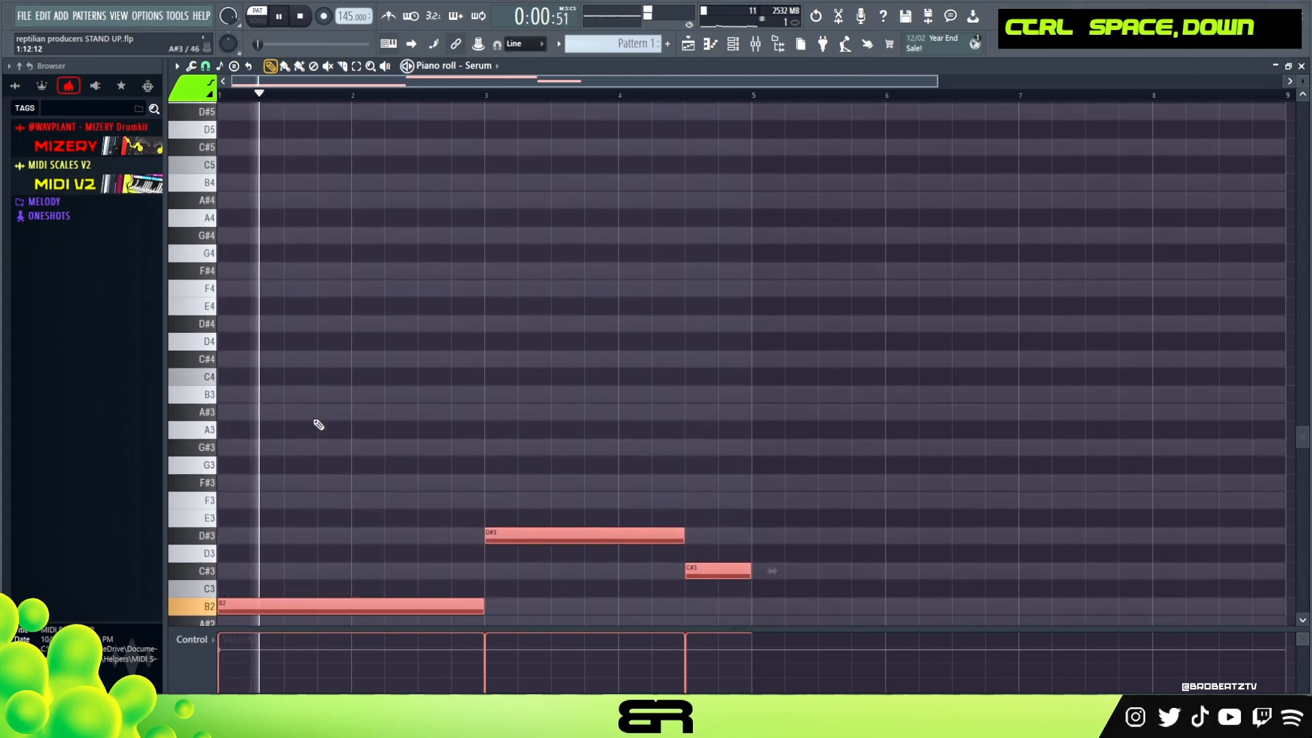
Step: Duplicate the three bass notes one octave higher and play back the layered result
key("space")
left_click(266, 607, "shift")
key("ctrl+Up")
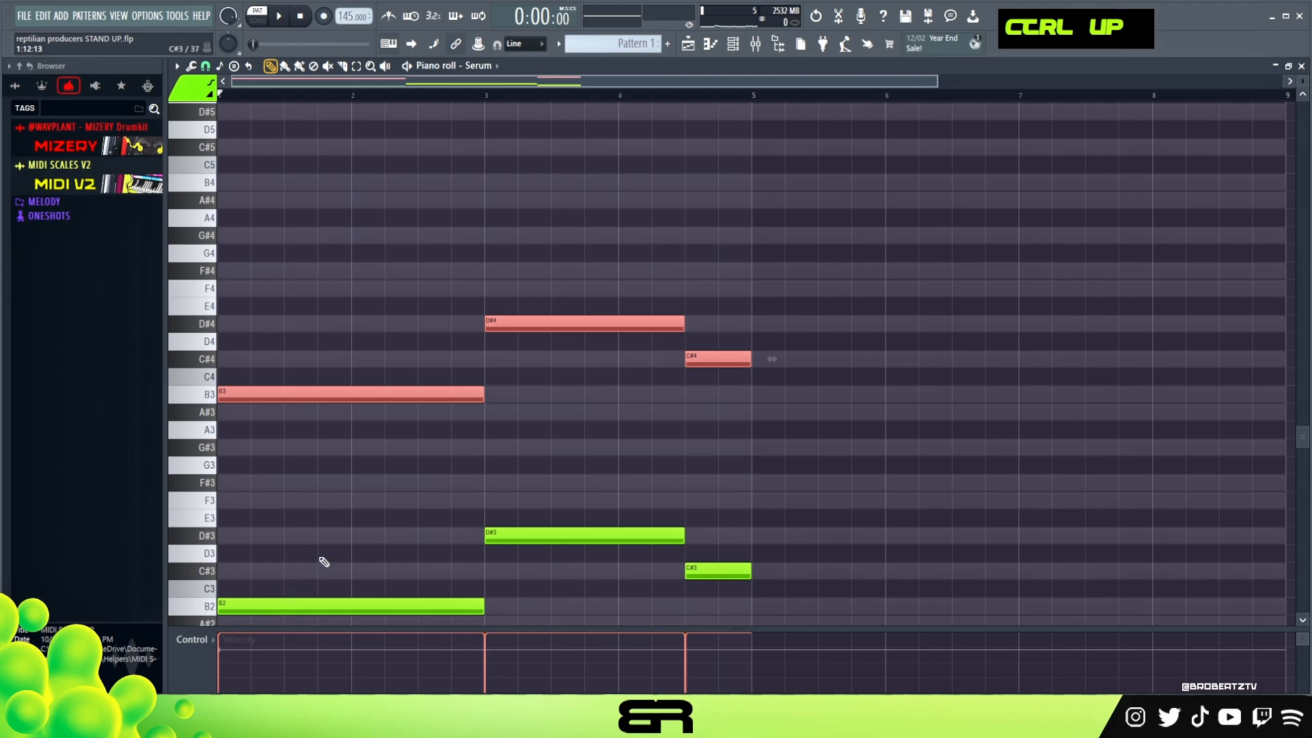
key("space")
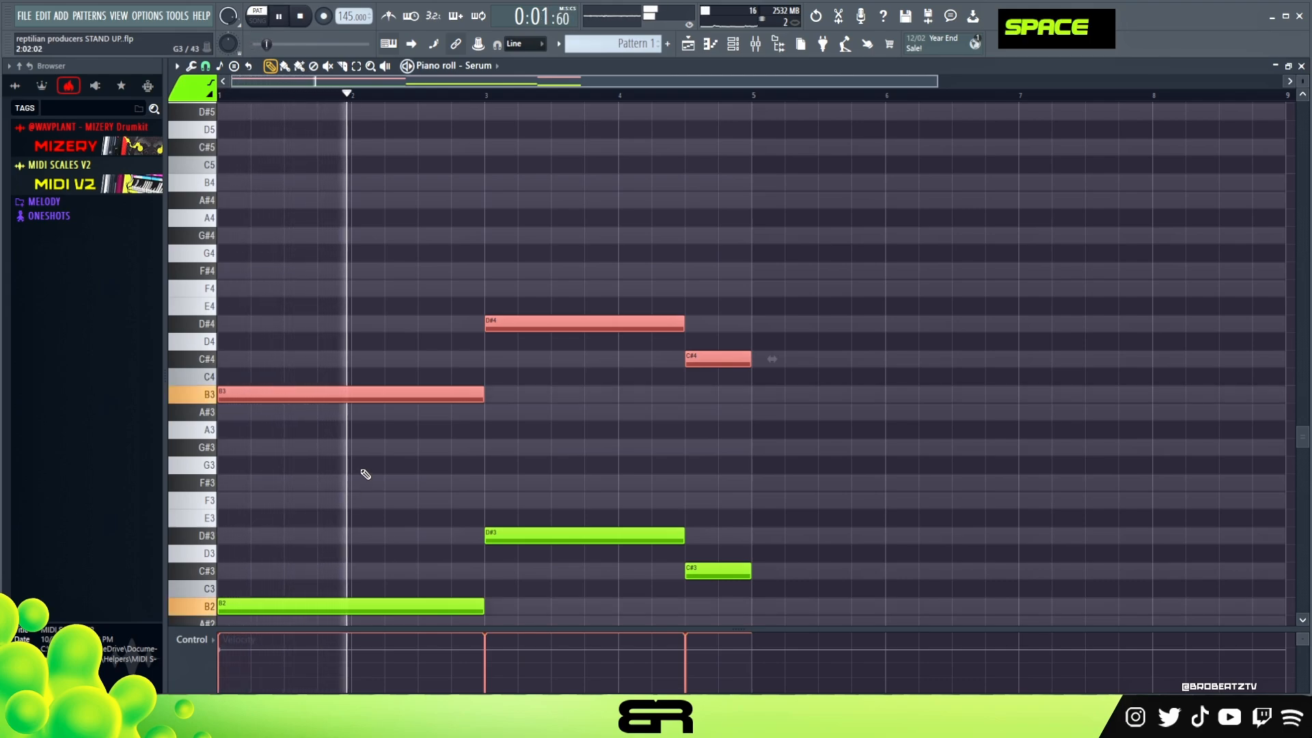
right_click(438, 471)
key("space")
Step: Duplicate the B3 note in bars 1 and 2 up to C#4, and duplicate that copy up to F#4
left_click(282, 395, "ctrl")
left_click(282, 395, "shift")
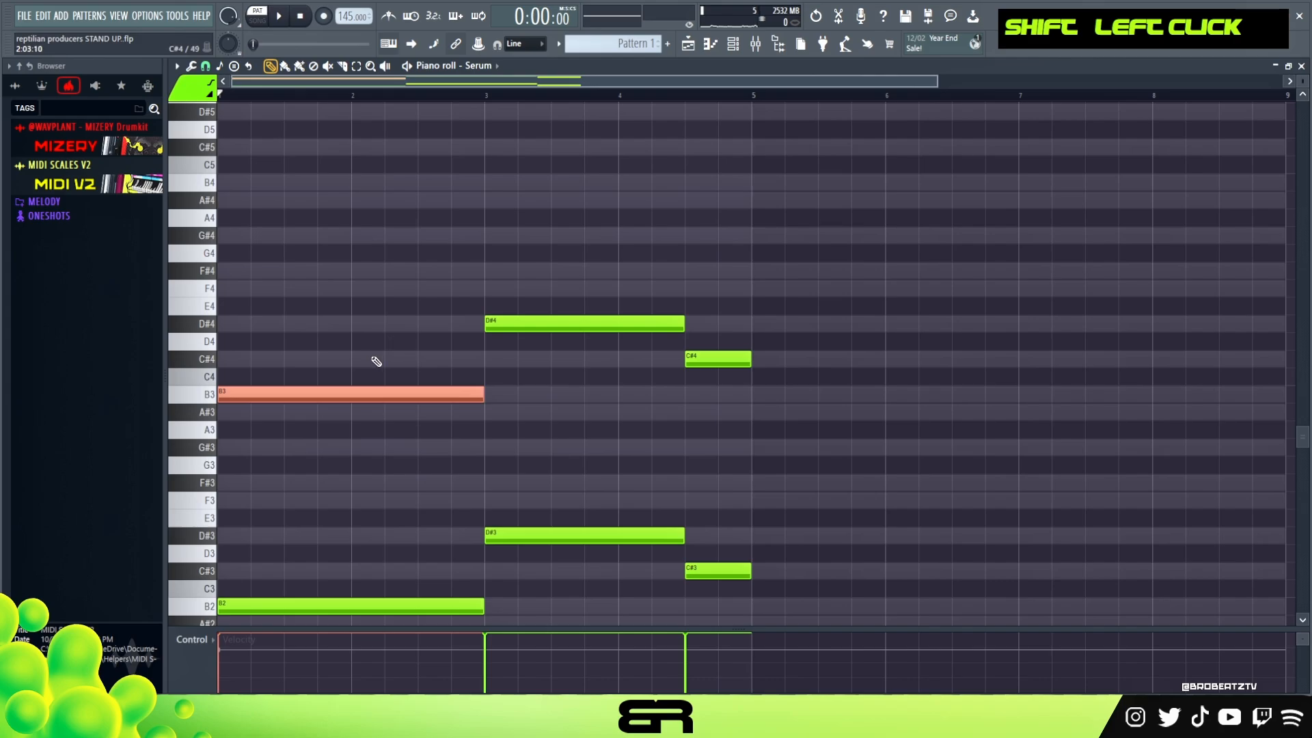
left_click_drag(343, 391, 305, 350)
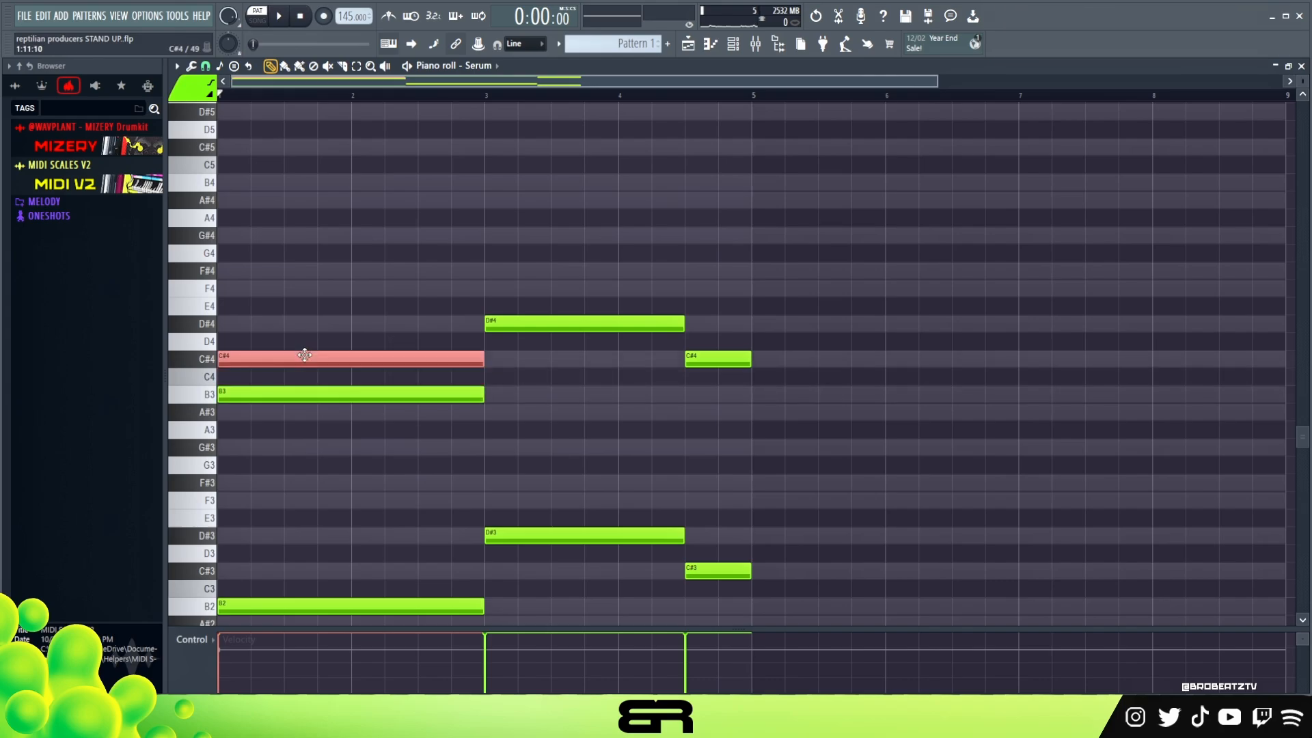
key("shift")
left_click_drag(284, 359, 273, 270)
right_click(273, 273, "alt")
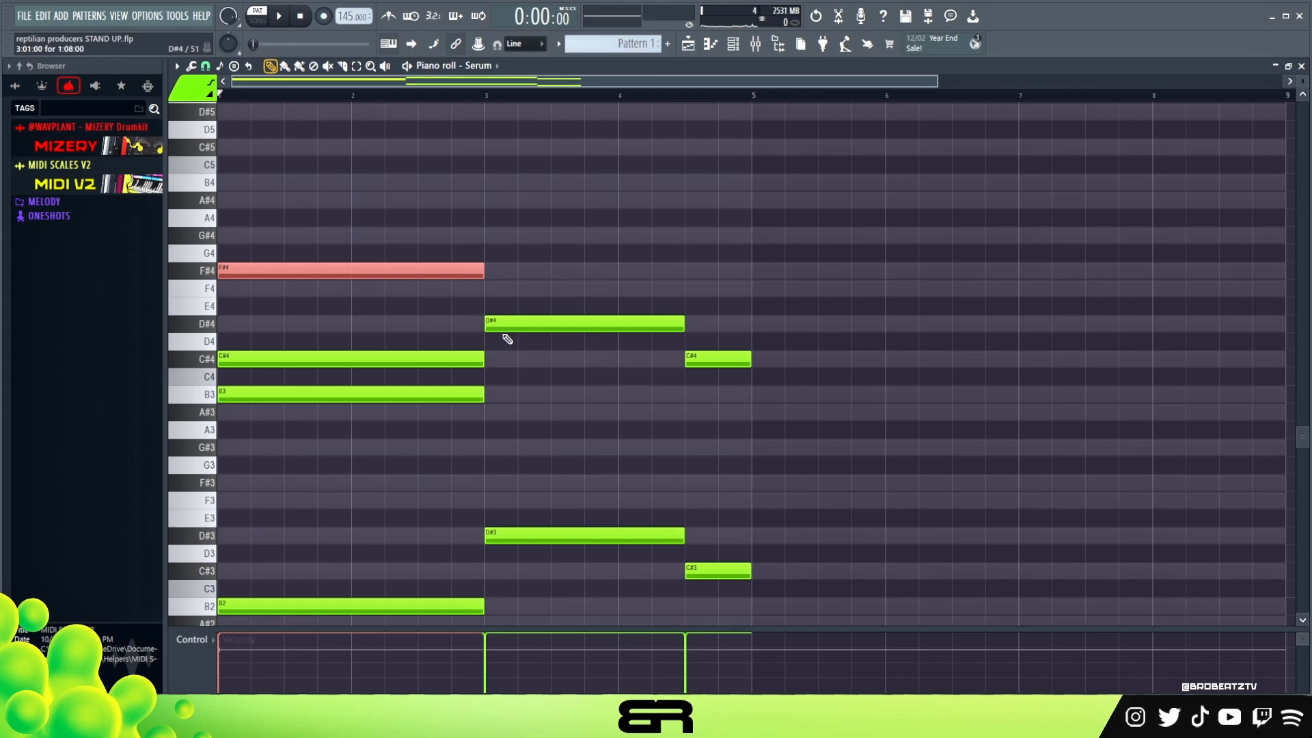
Step: Duplicate the D#4 note at bar 3 and transpose the copy up seven semitones to A#4
scroll(546, 350, "up", 1)
left_click(522, 380, "ctrl")
left_click_drag(522, 380, 539, 367)
key("shift+Up")
key("shift+Up")
key("shift+Up")
key("shift+Up")
key("shift+Up")
key("shift+Up")
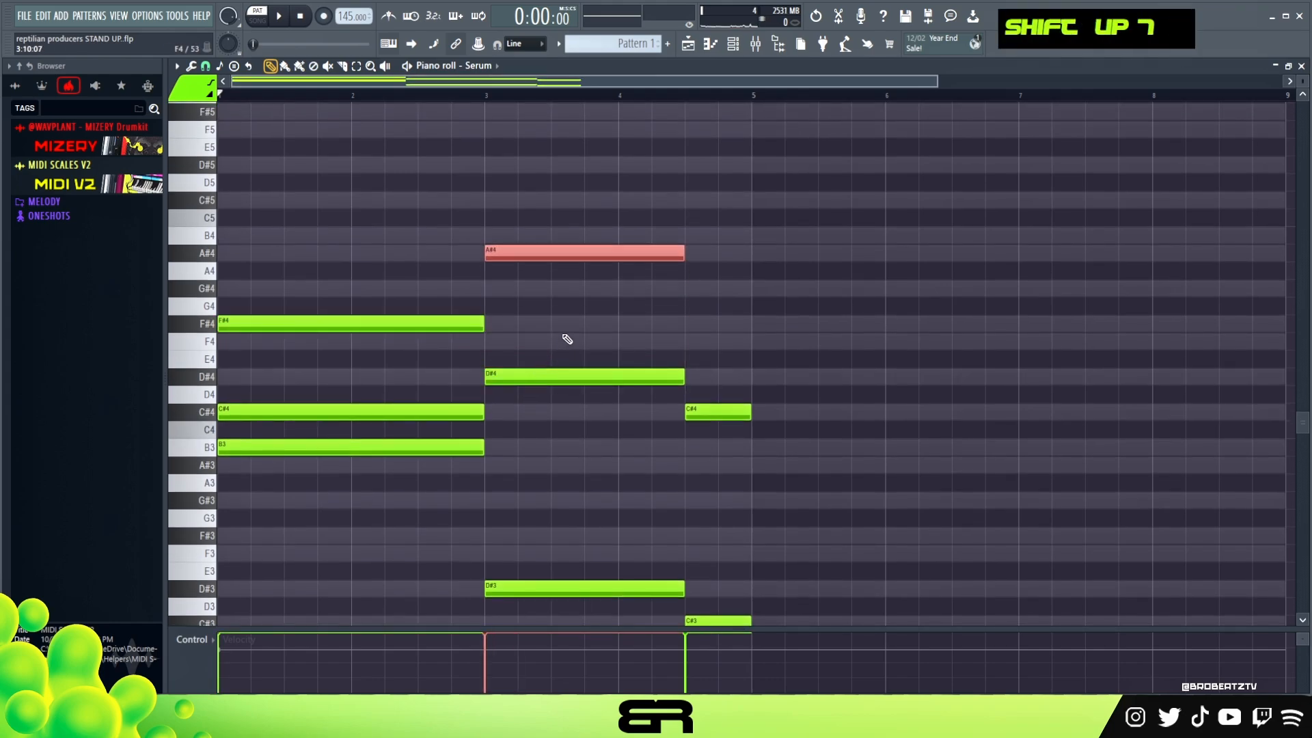
right_click(564, 339)
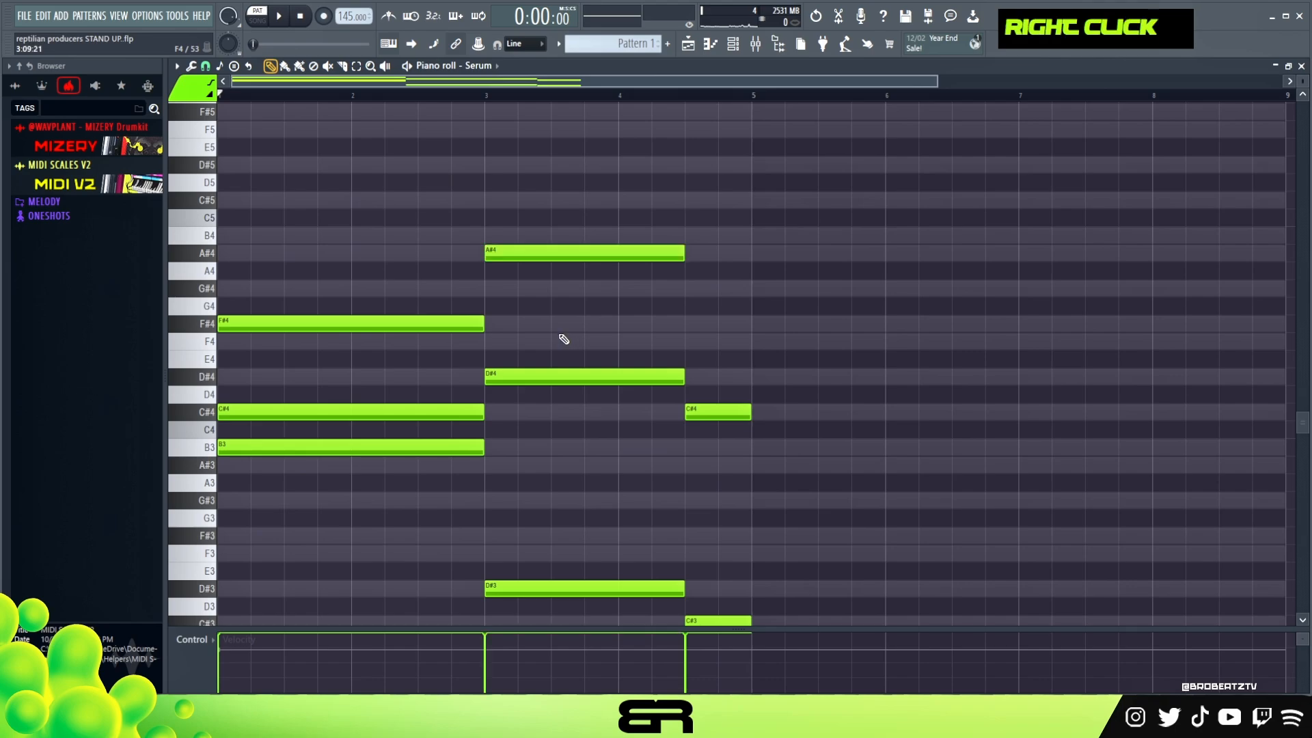
Step: Add a G#4 note at bar 3 and extend it to the same length as the A#4 note above it
left_click(487, 342)
right_click(531, 342)
left_click(482, 324)
left_click(497, 324)
right_click(512, 326)
left_click(527, 294)
left_click(693, 296, "ctrl")
key("shift+d")
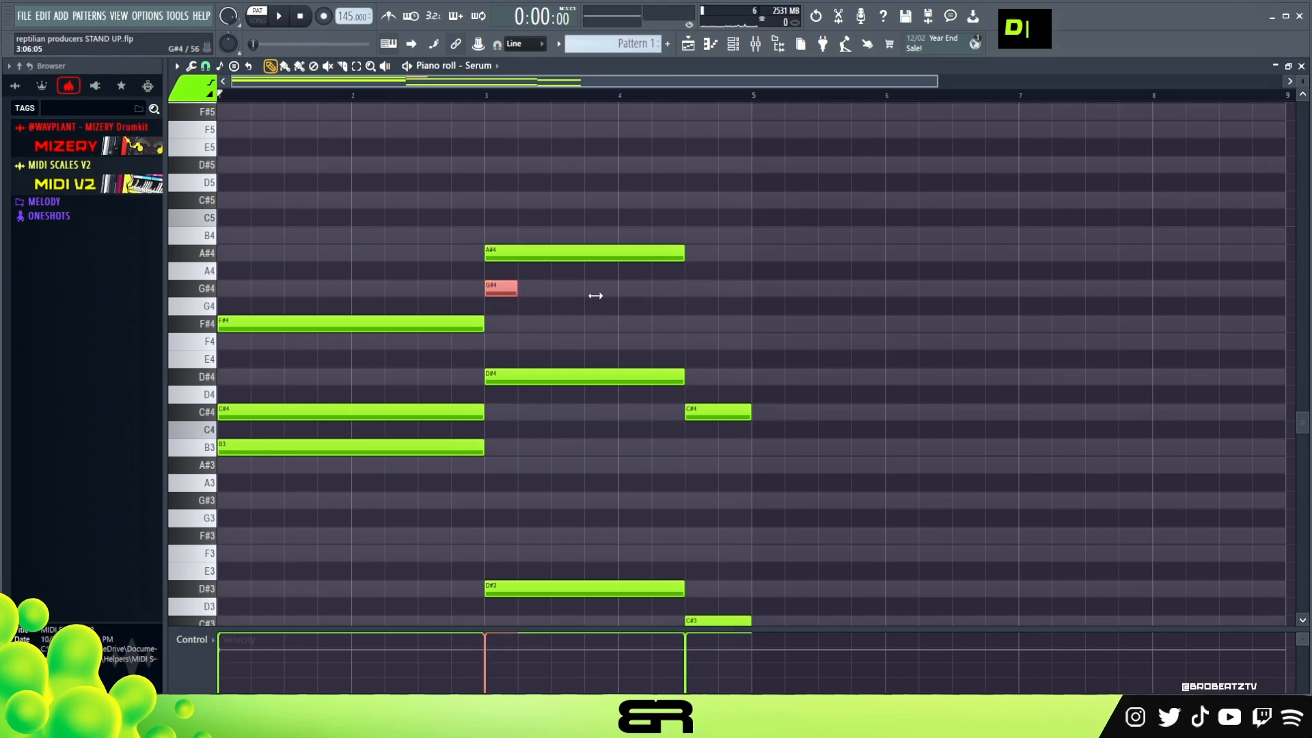
left_click_drag(595, 295, 677, 300)
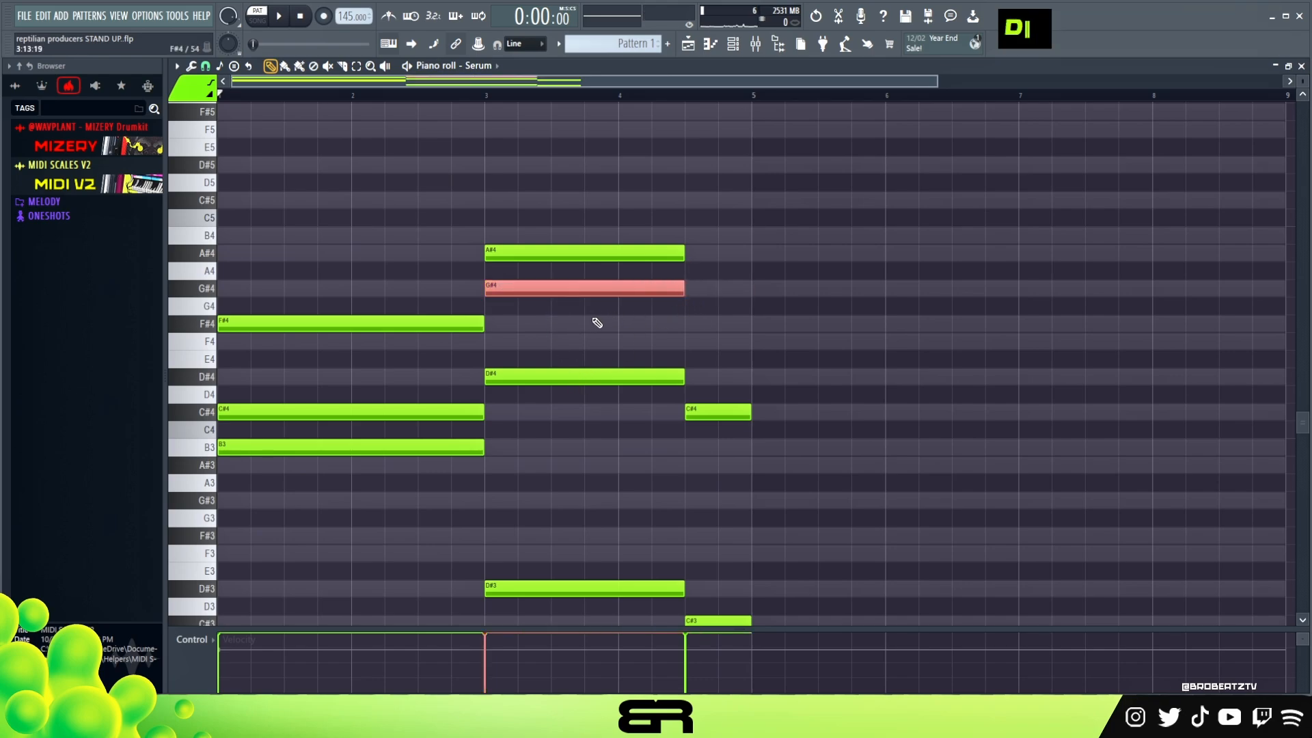
Step: Transpose the G#4 note and the first chord's C#4 note up an octave each, and play back the result
key("ctrl+Up")
left_click(433, 454, "ctrl")
key("ctrl+Up")
key("space")
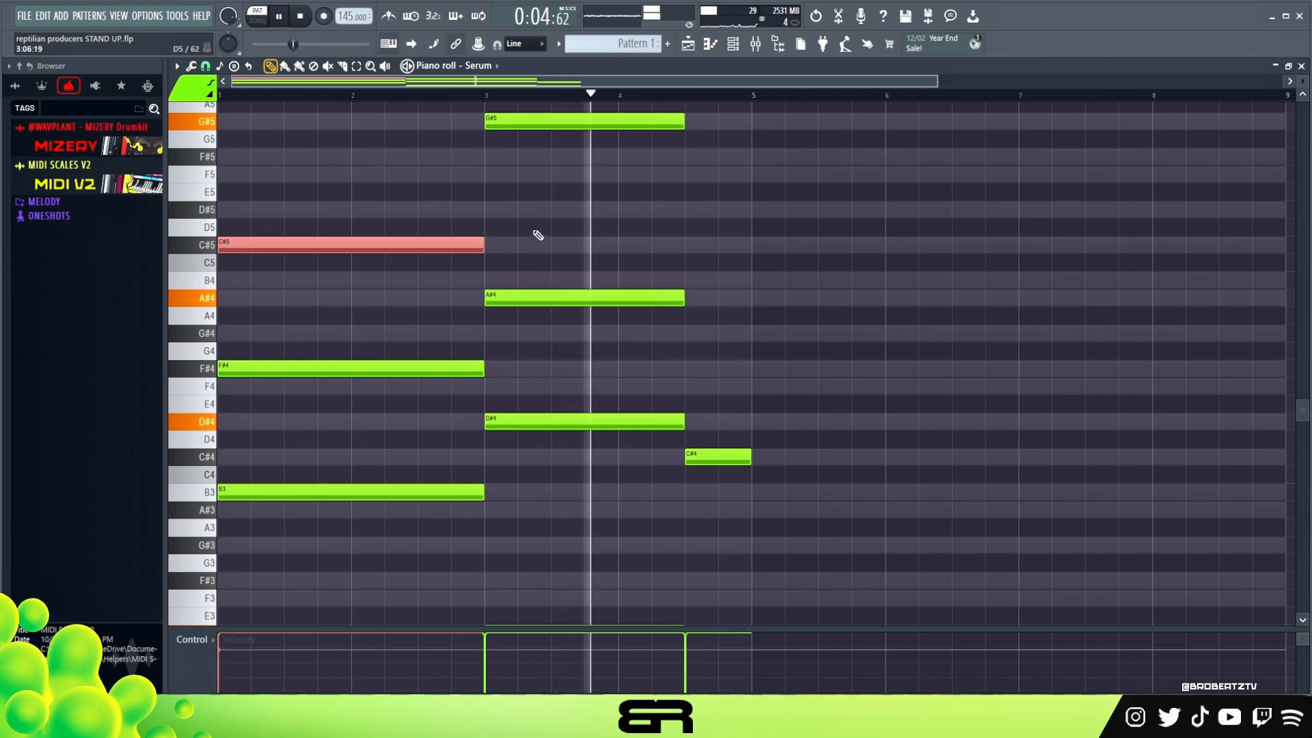
right_click(439, 287)
key("space")
Step: Duplicate the F#4 note in bars 1 and 2 up an octave to F#5, and play back the chords
left_click(317, 369, "ctrl")
left_click(316, 369, "shift")
key("ctrl+Up")
right_click(618, 208)
scroll(618, 218, "up", 1)
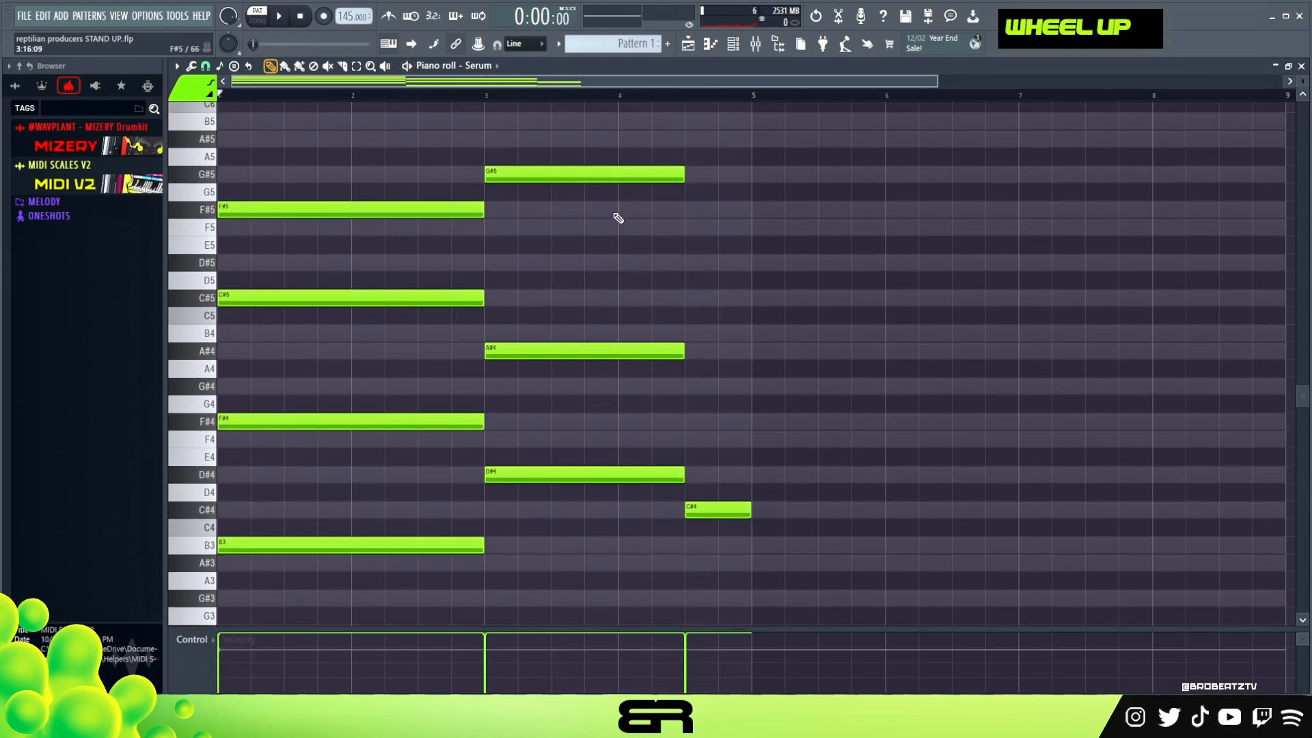
left_click_drag(936, 81, 714, 82)
key("space")
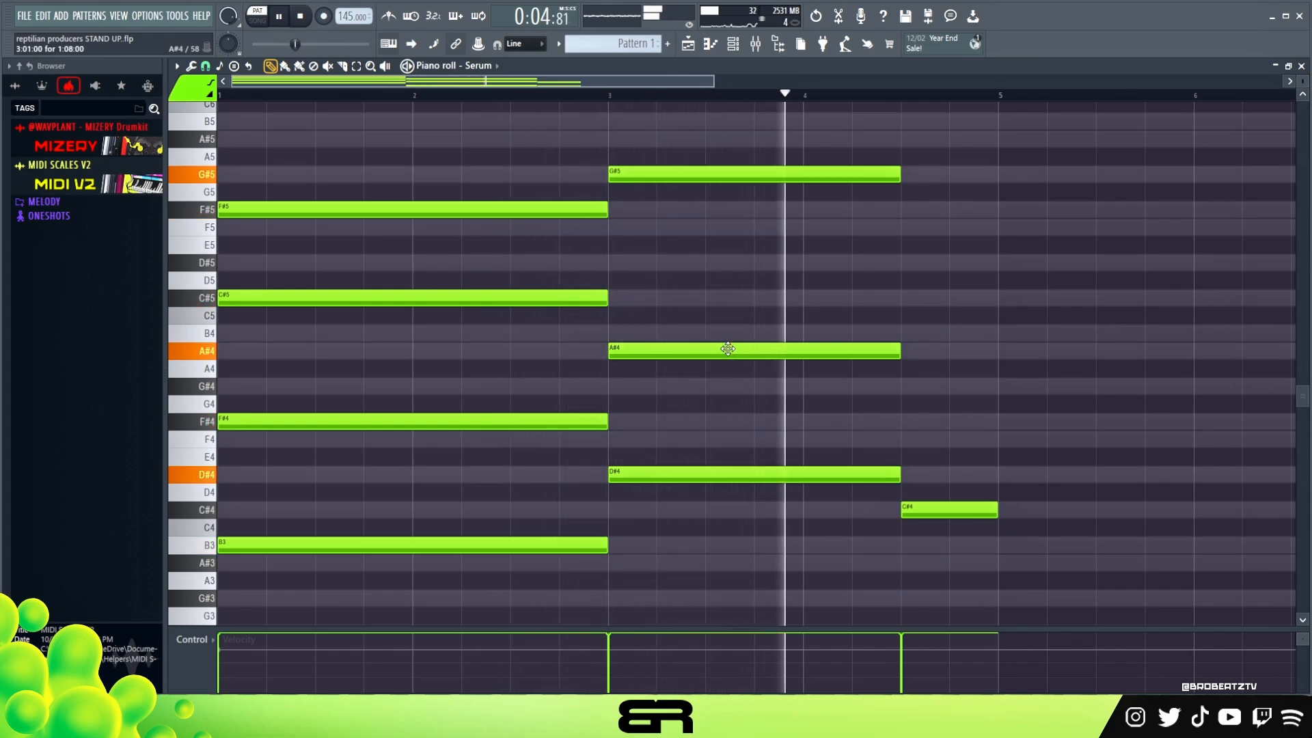
key("space")
Step: Stack F4 and G#4 above the last C#4 note in bar 4, and raise the F4 an octave to F5
left_click_drag(945, 467, 941, 387)
right_click(1122, 396)
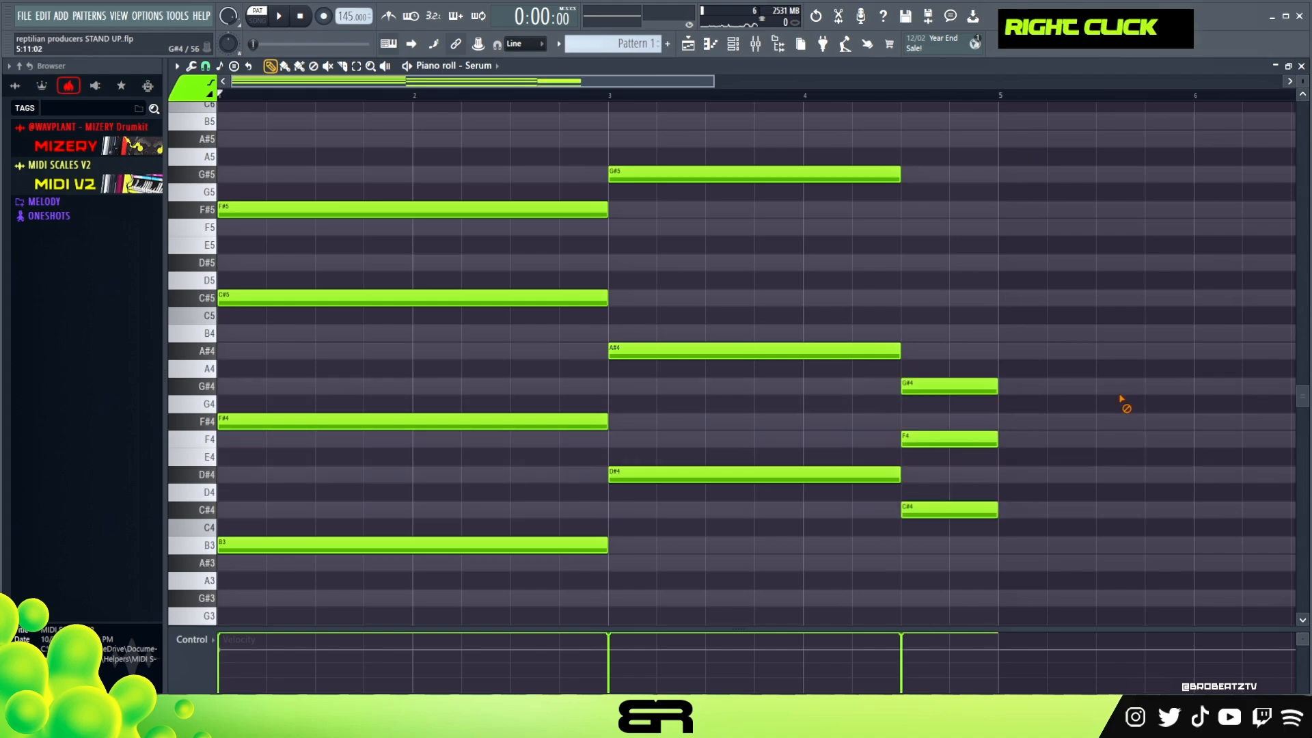
left_click(975, 441, "ctrl")
key("ctrl+Up")
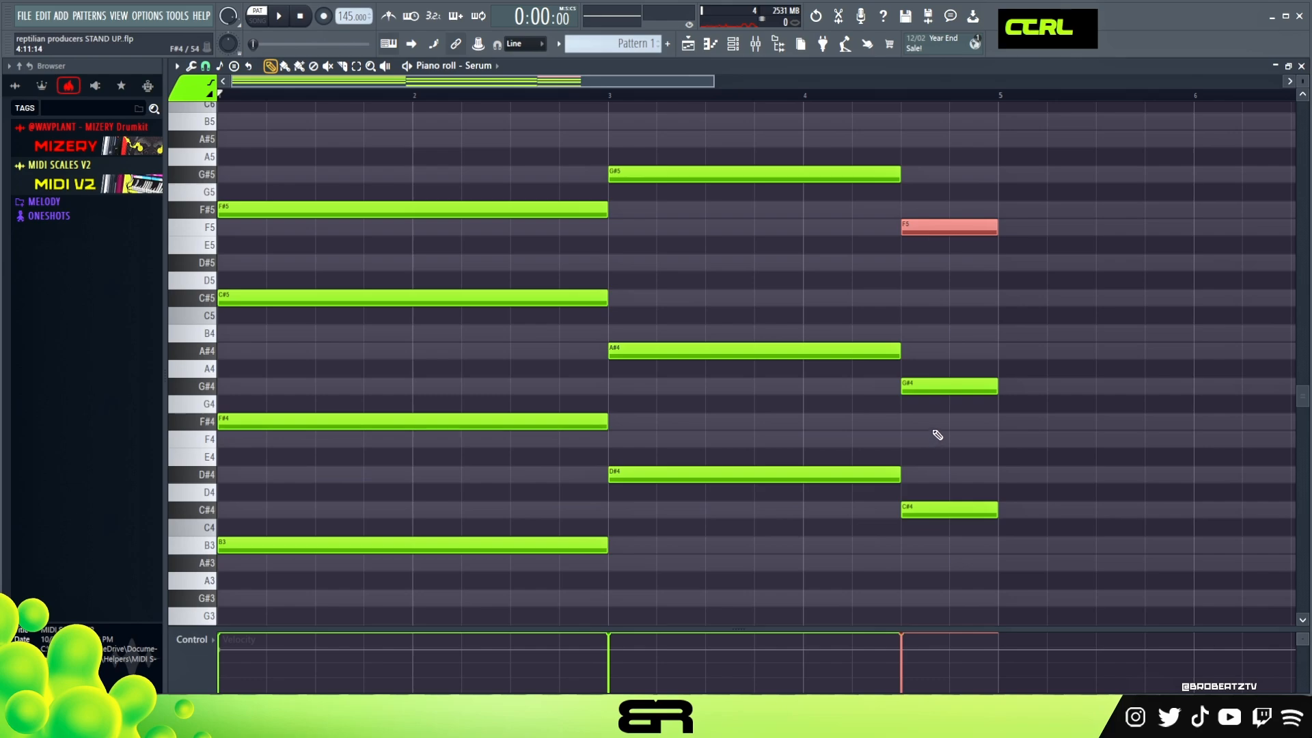
Step: Add F#4 to the last chord, trim G#4 to start on the final beat of bar 4, and play it back
left_click(902, 427)
left_click_drag(903, 386, 949, 386)
key("space")
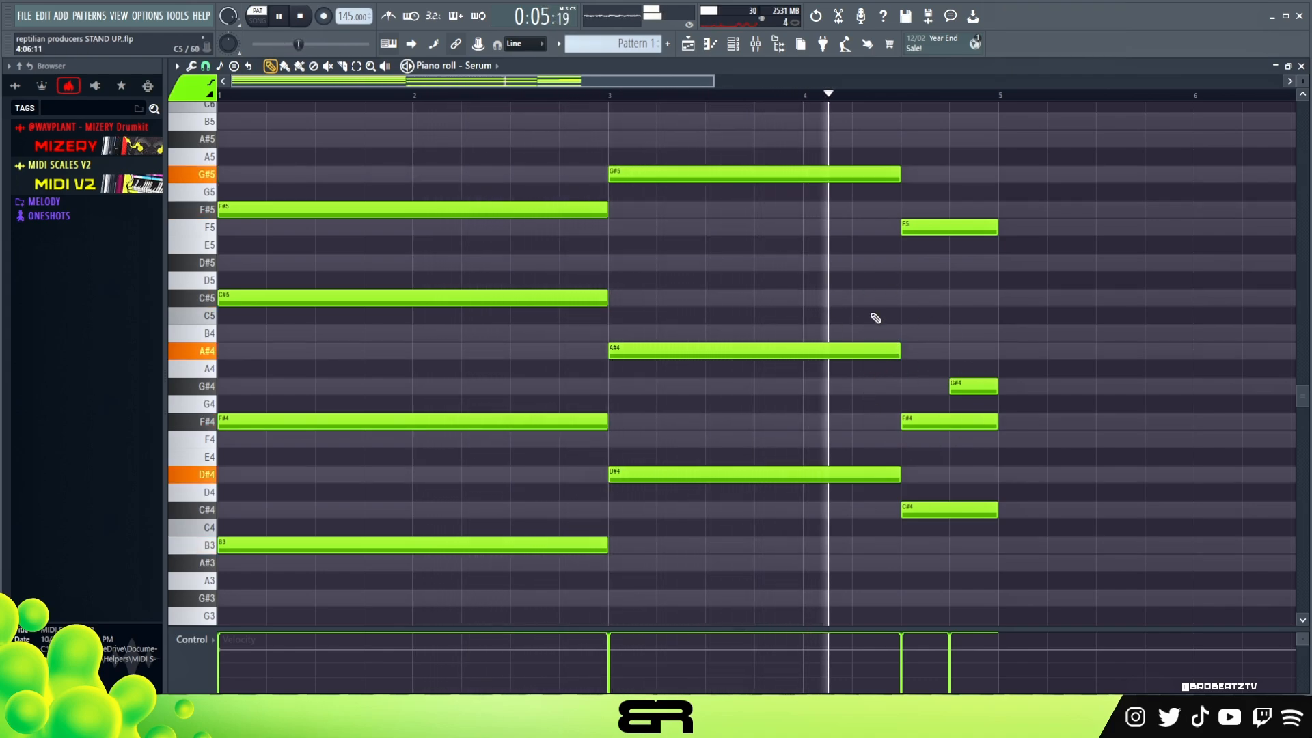
key("space")
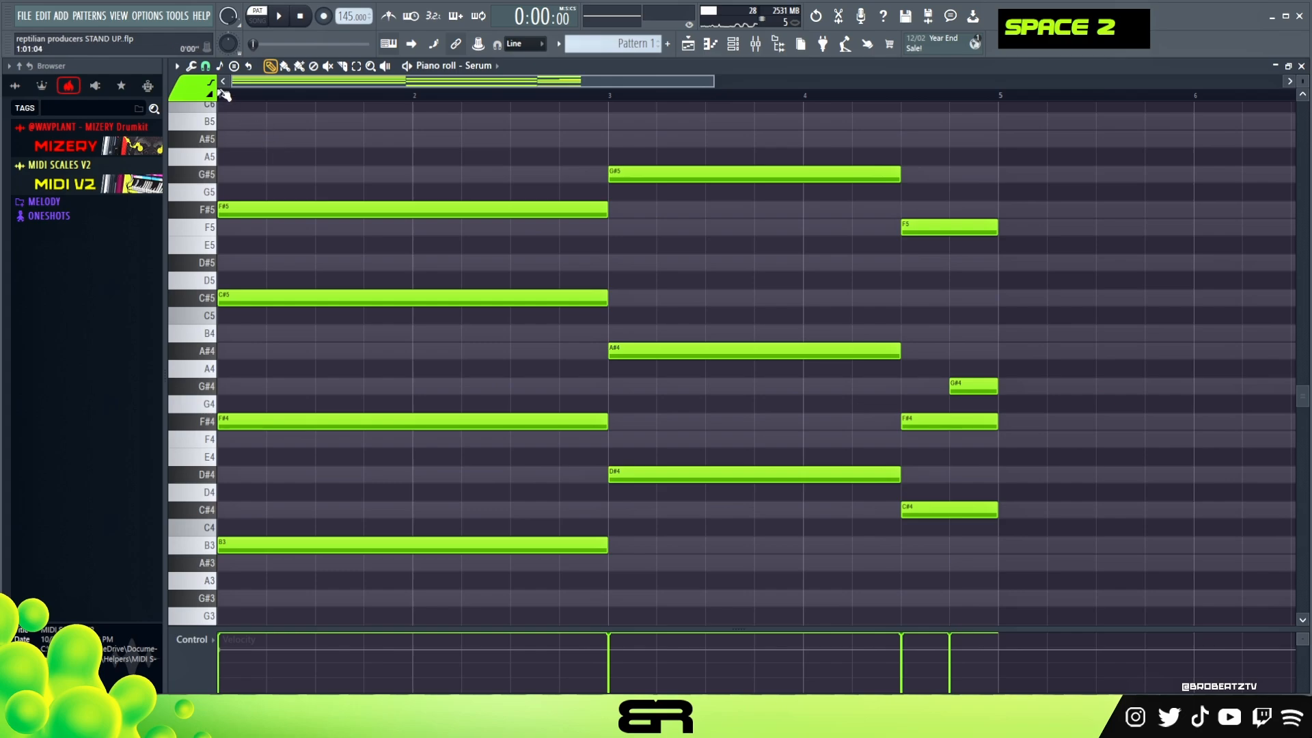
Step: Switch to a finer snap, extend the start of the last G#4 back by an eighth note, and play from bar 3
left_click(205, 66)
left_click(231, 219)
left_click_drag(950, 386, 929, 395)
right_click(860, 212)
left_click(609, 95)
key("space")
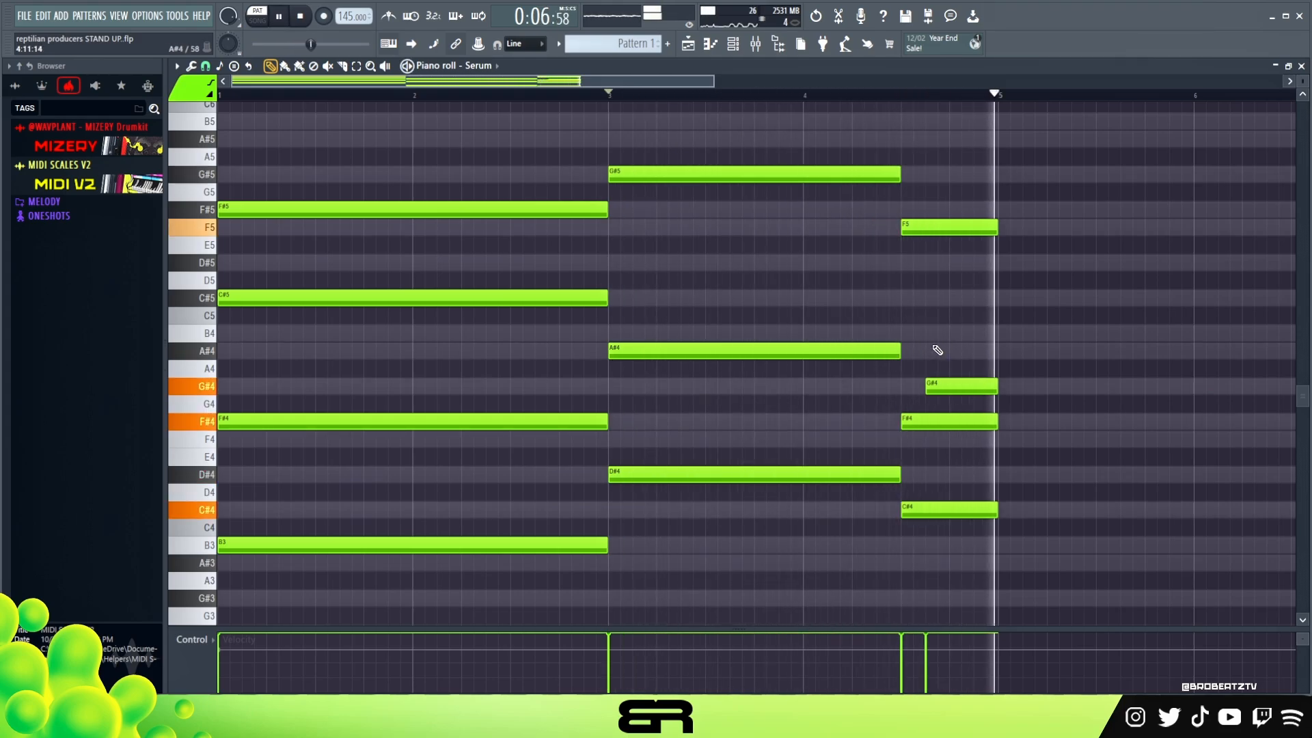
key("space")
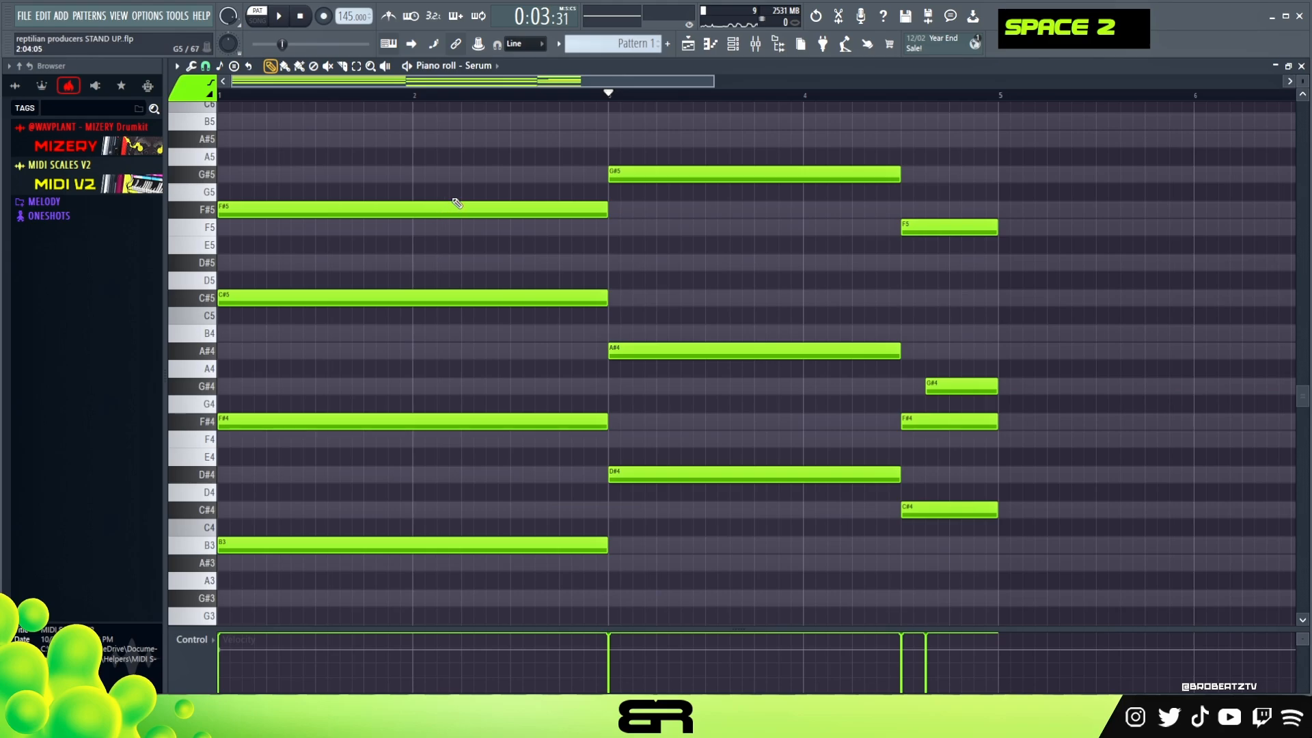
Step: Switch back to a coarser snap and duplicate the entire four-bar progression so the copy starts at bar 5
right_click(404, 152, "ctrl")
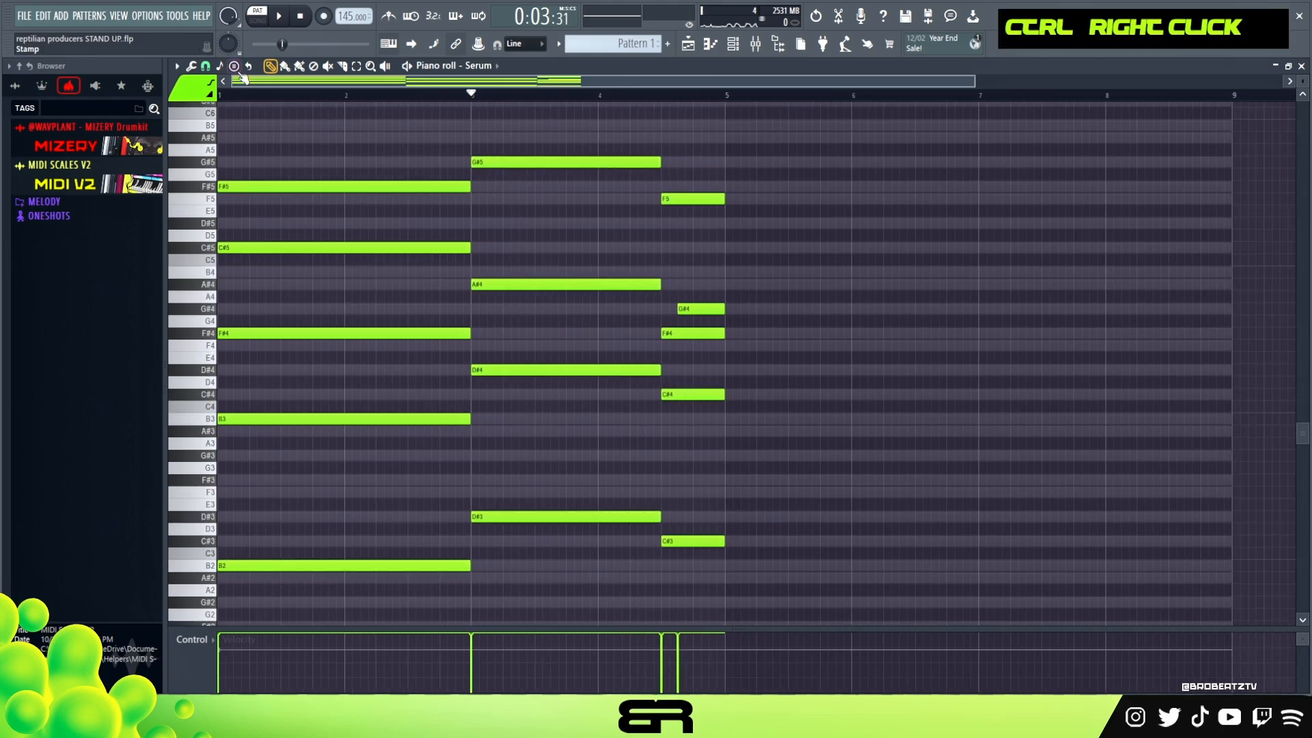
left_click(205, 65)
left_click(212, 247)
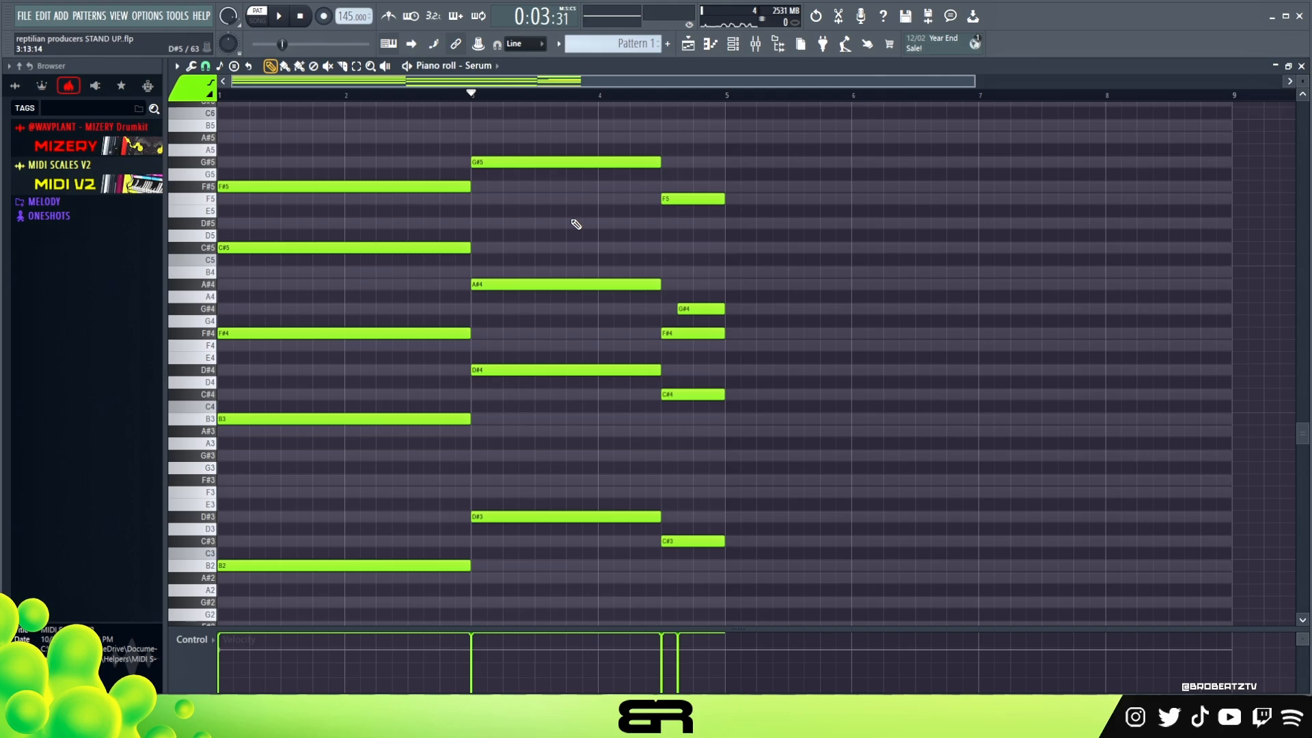
left_click_drag(974, 81, 815, 81)
scroll(783, 215, "down", 4)
scroll(779, 225, "up", 3)
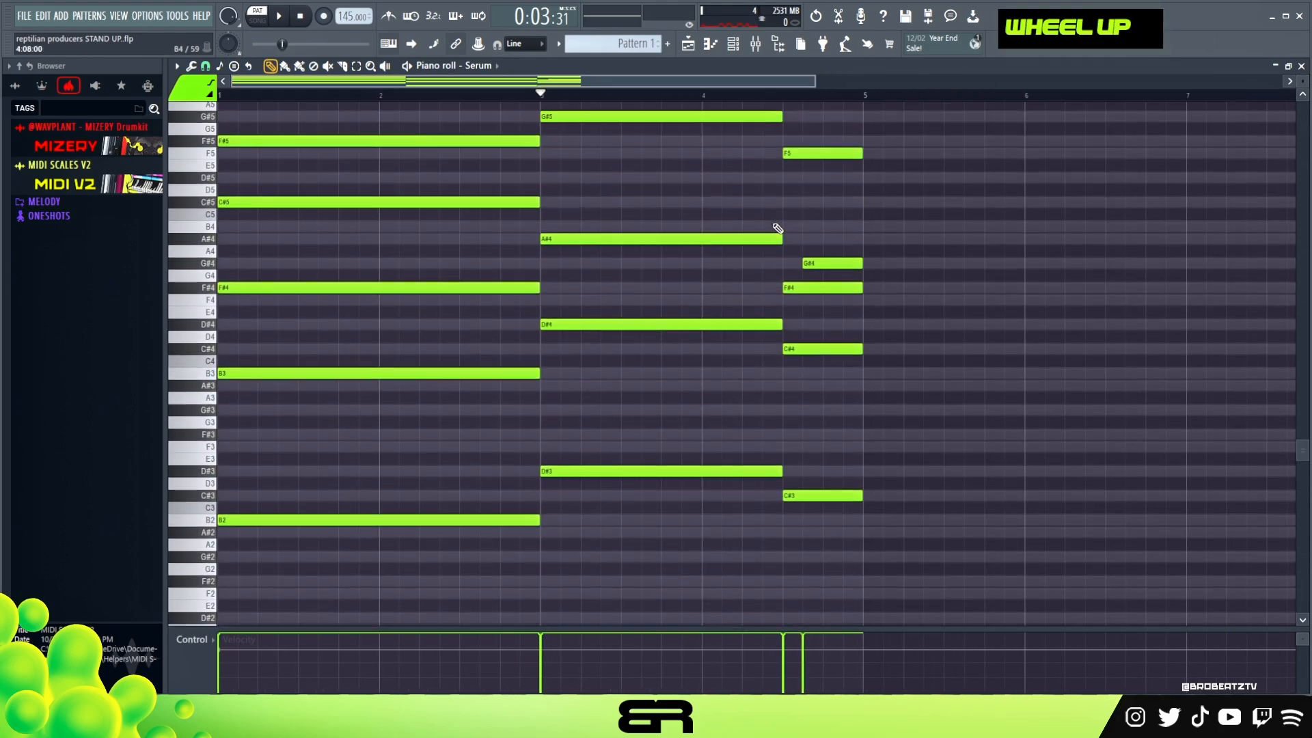
key("ctrl+a")
left_click_drag(234, 379, 881, 366, "shift")
right_click(823, 263)
scroll(594, 182, "up", 1)
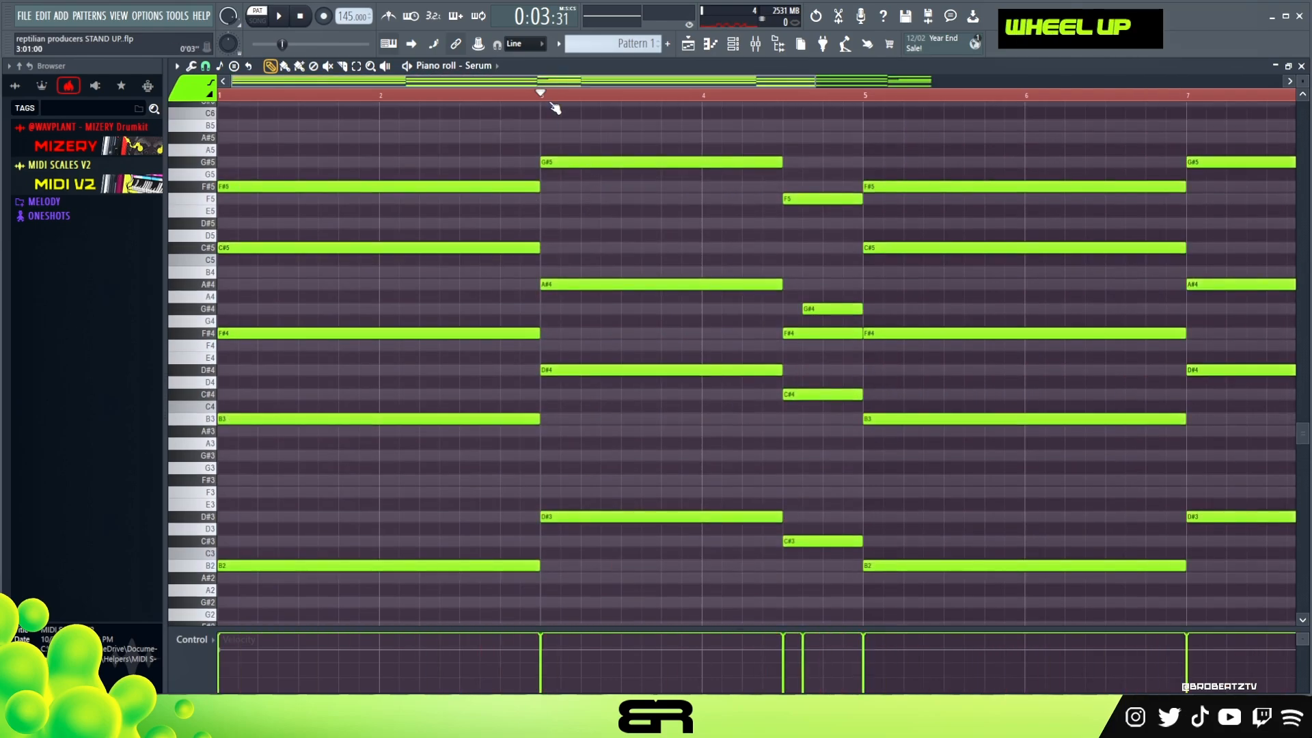
double_click(550, 98)
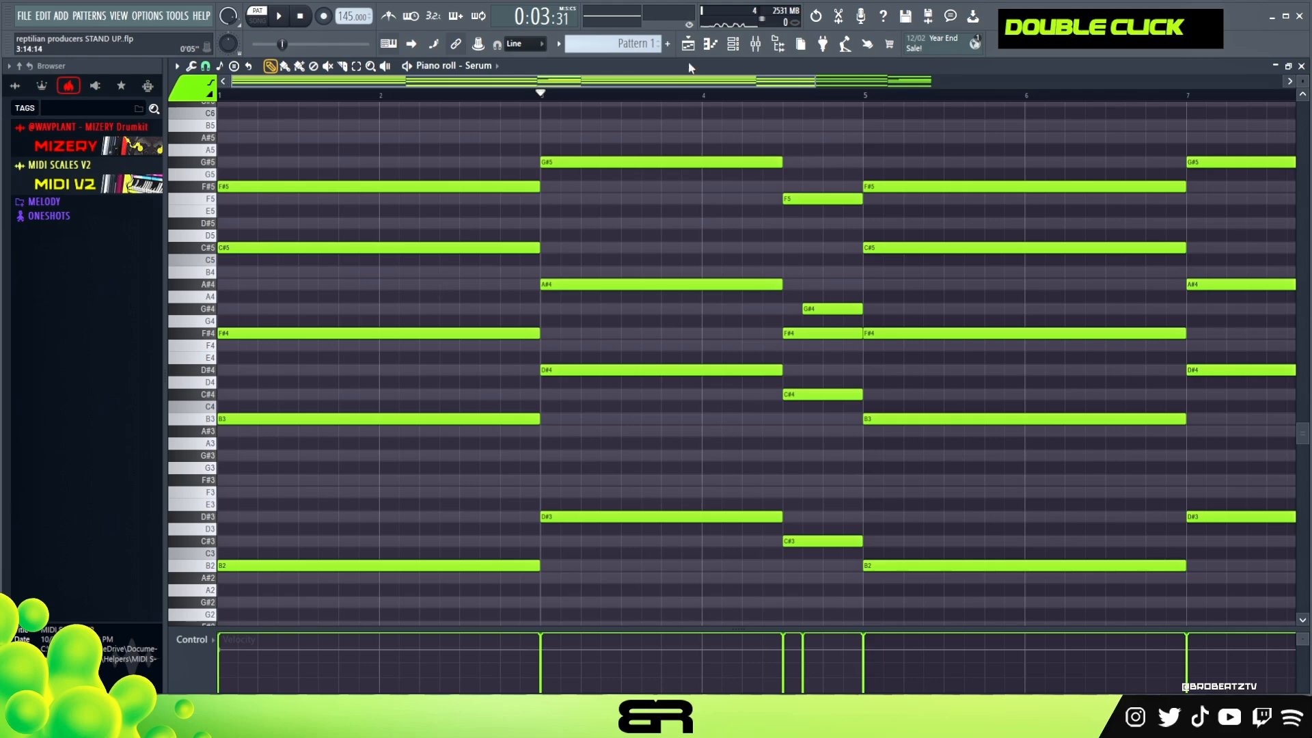
Step: Copy the chord progression from the pad channel and paste it into the Serum channel with the CH - Static Texture preset
left_click(710, 45)
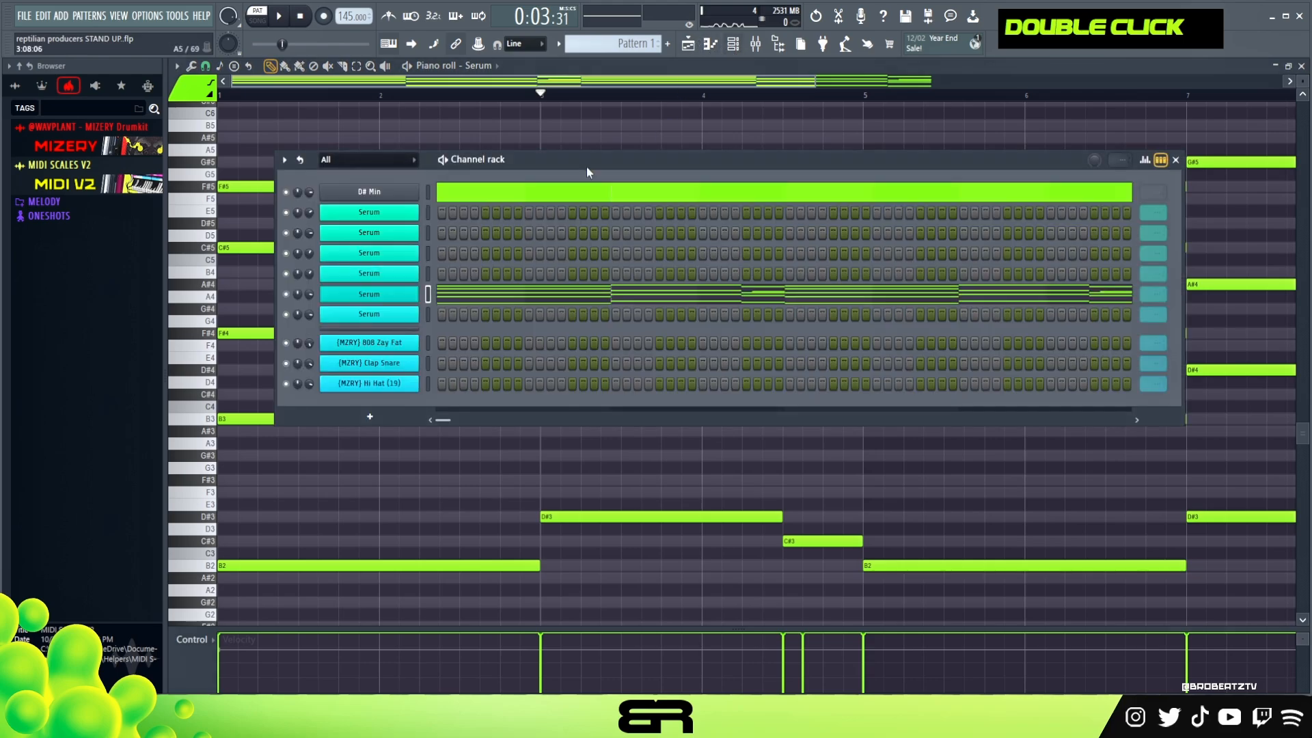
left_click(389, 288)
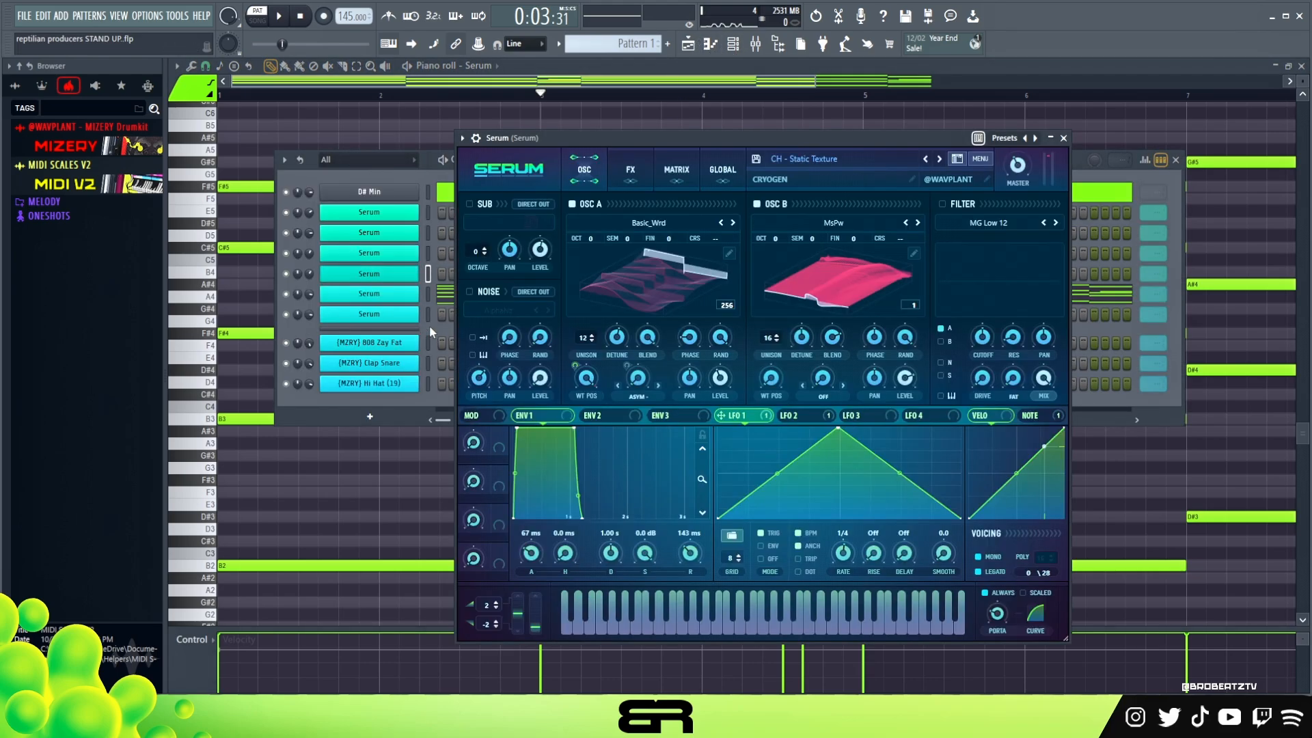
right_click(389, 296)
left_click(563, 306)
right_click(370, 277)
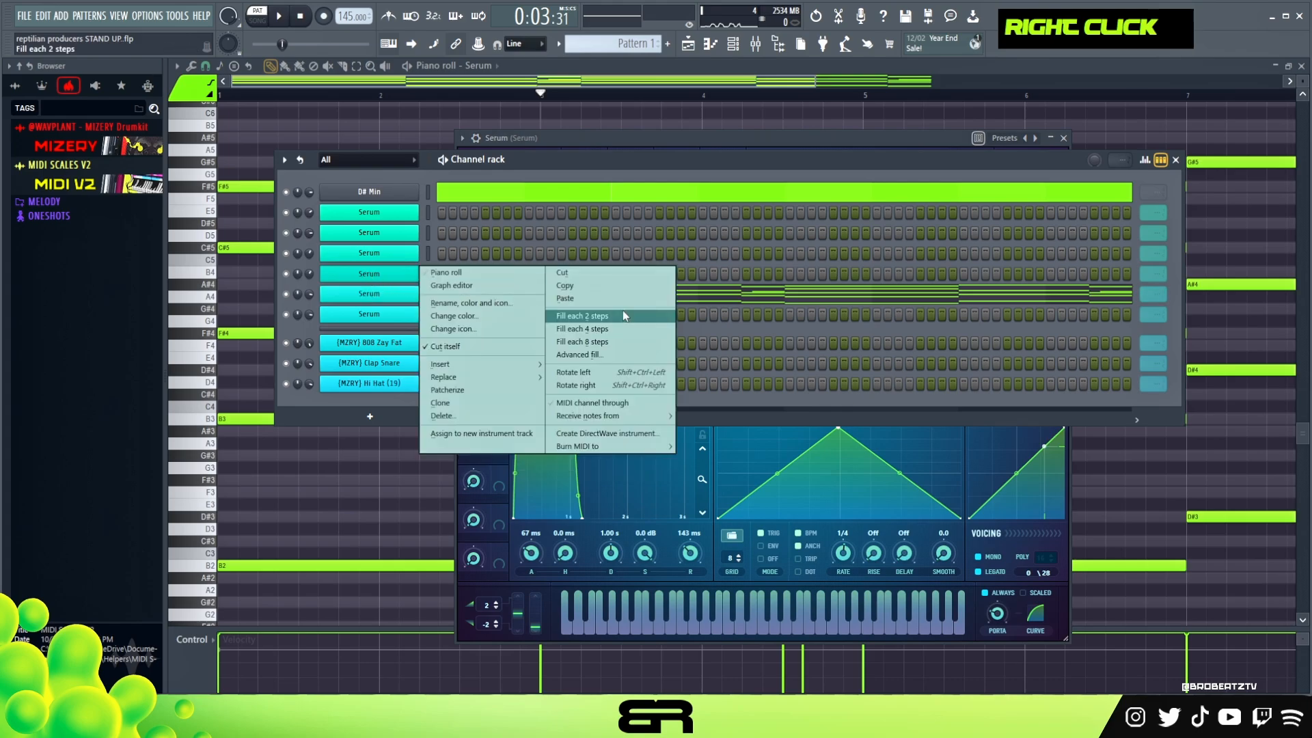
left_click(618, 308)
Step: Play back the two layered chord channels while setting the Static Texture channel's volume to about 70%
key("space")
key("space")
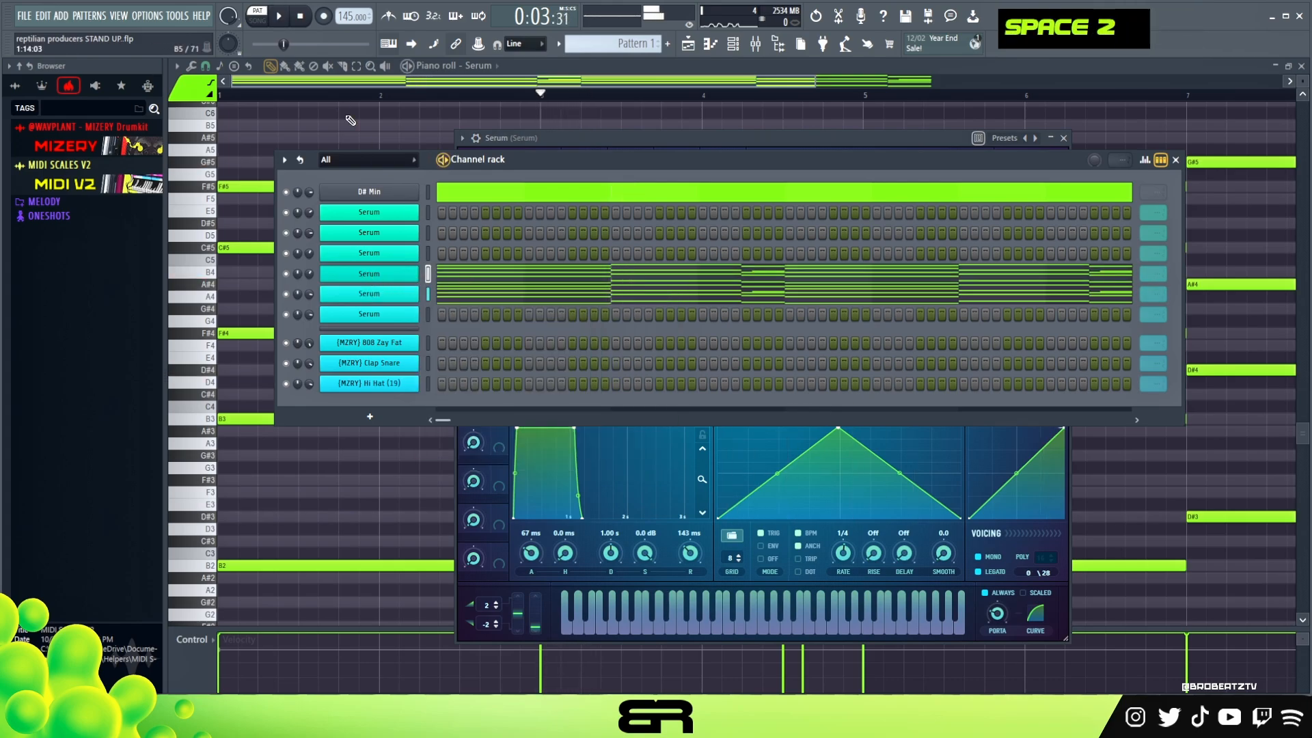
key("space")
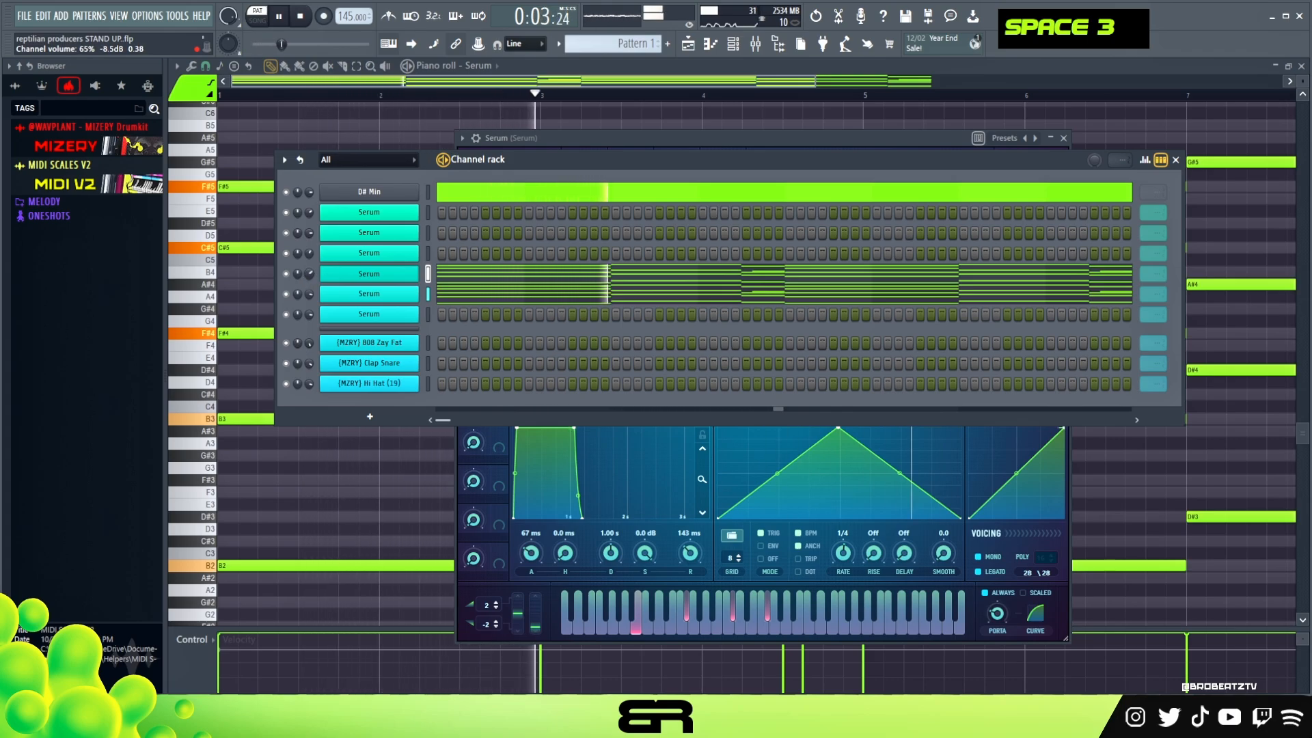
double_click(307, 275)
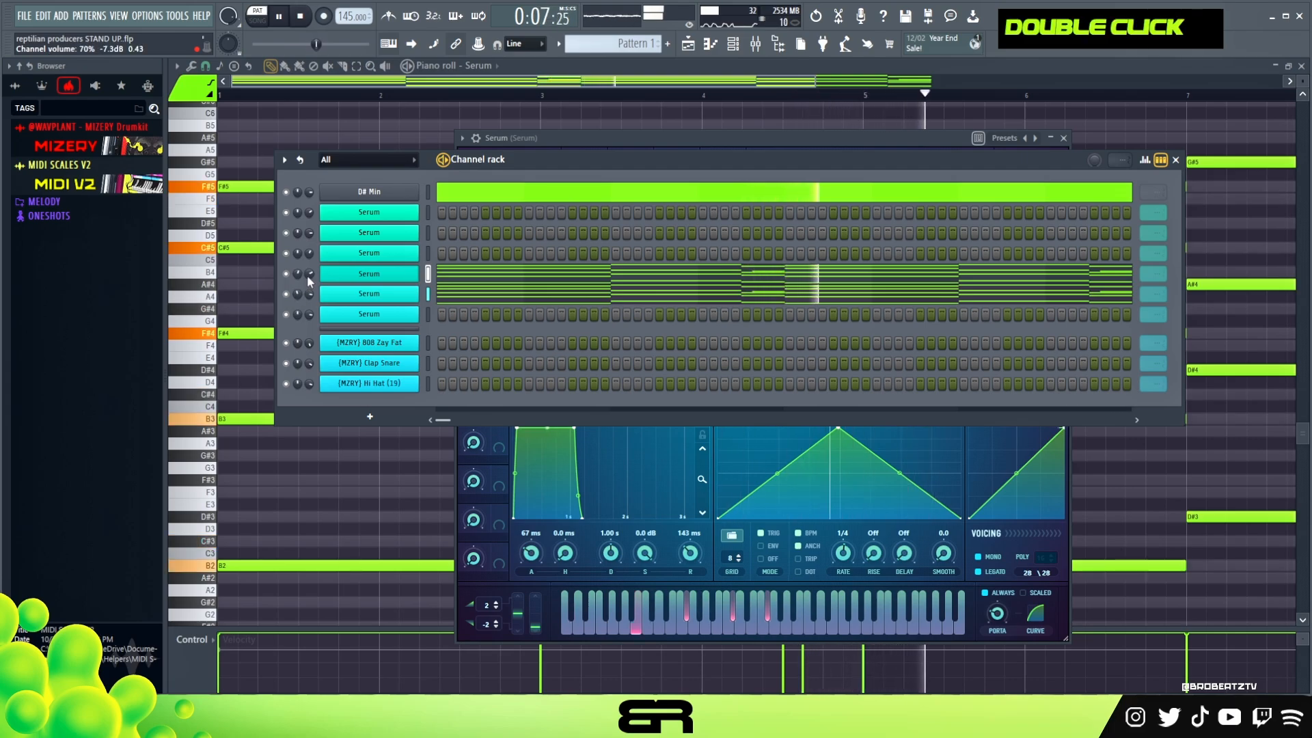
key("space")
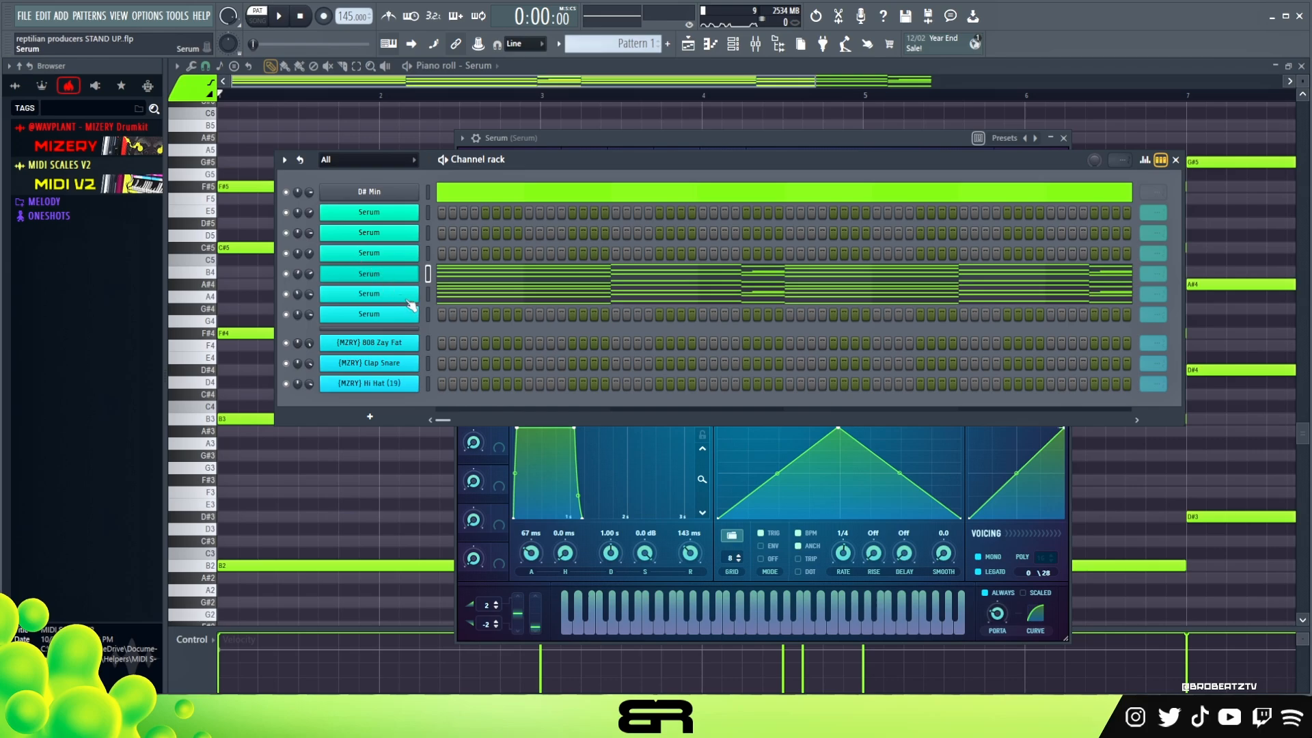
Step: Highlight the F#, C#, A#, G# and F notes in the upper chords to examine the pitches available for a melody
left_click(396, 254)
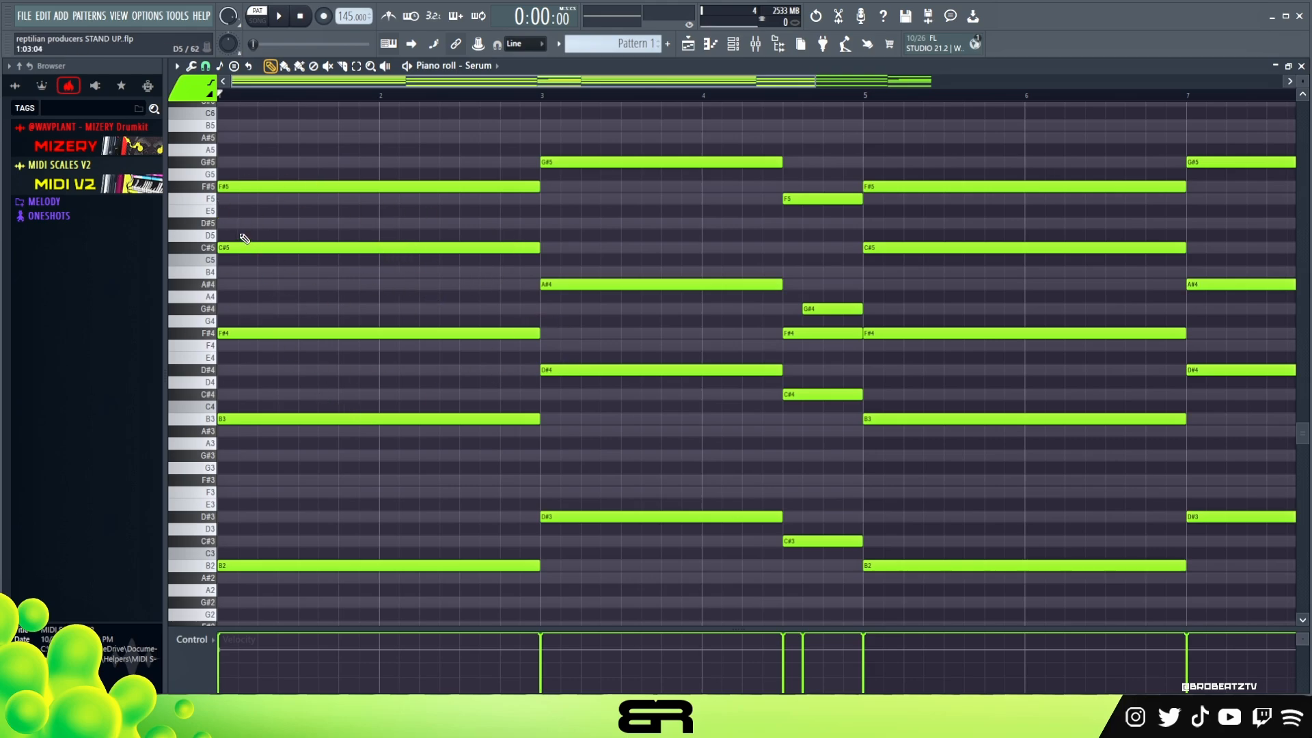
left_click_drag(204, 192, 216, 338)
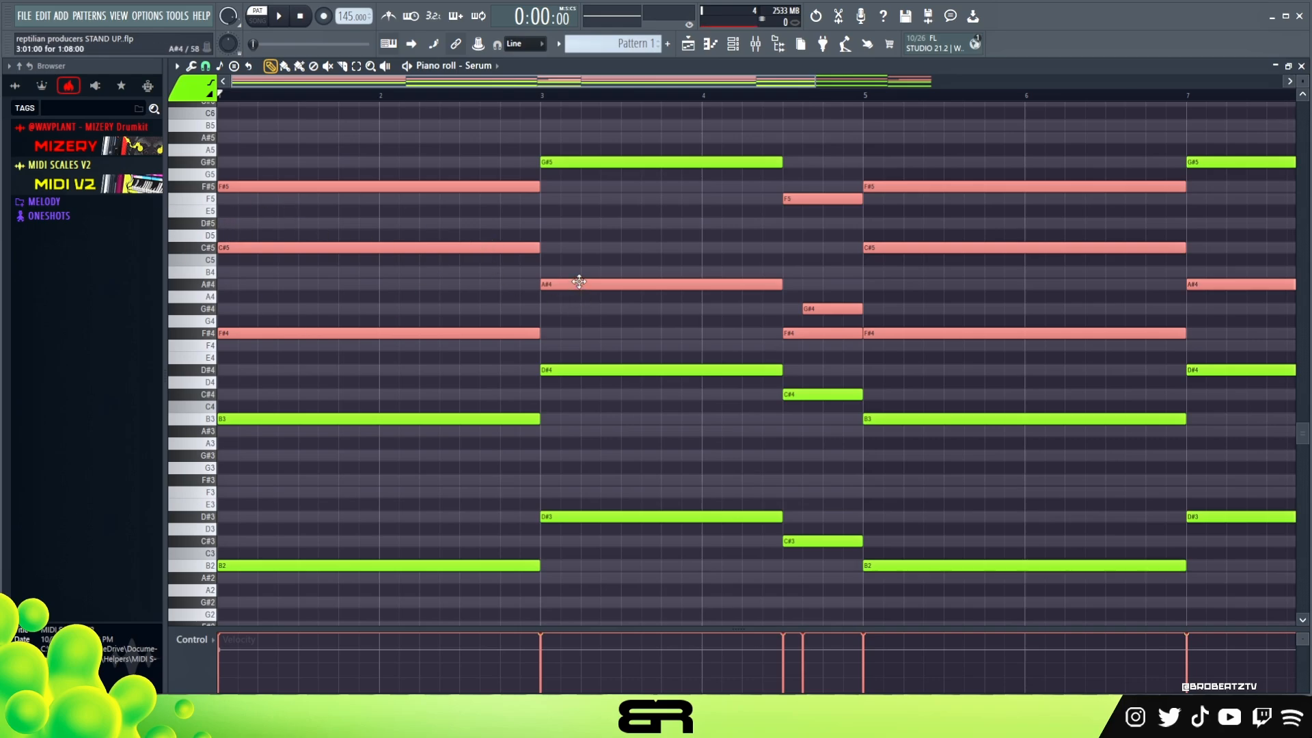
key("ctrl")
right_click(597, 217)
Step: Bring up the Serum channel with the LEAD - Pancake preset and open its empty piano roll
left_click(732, 46)
double_click(373, 253)
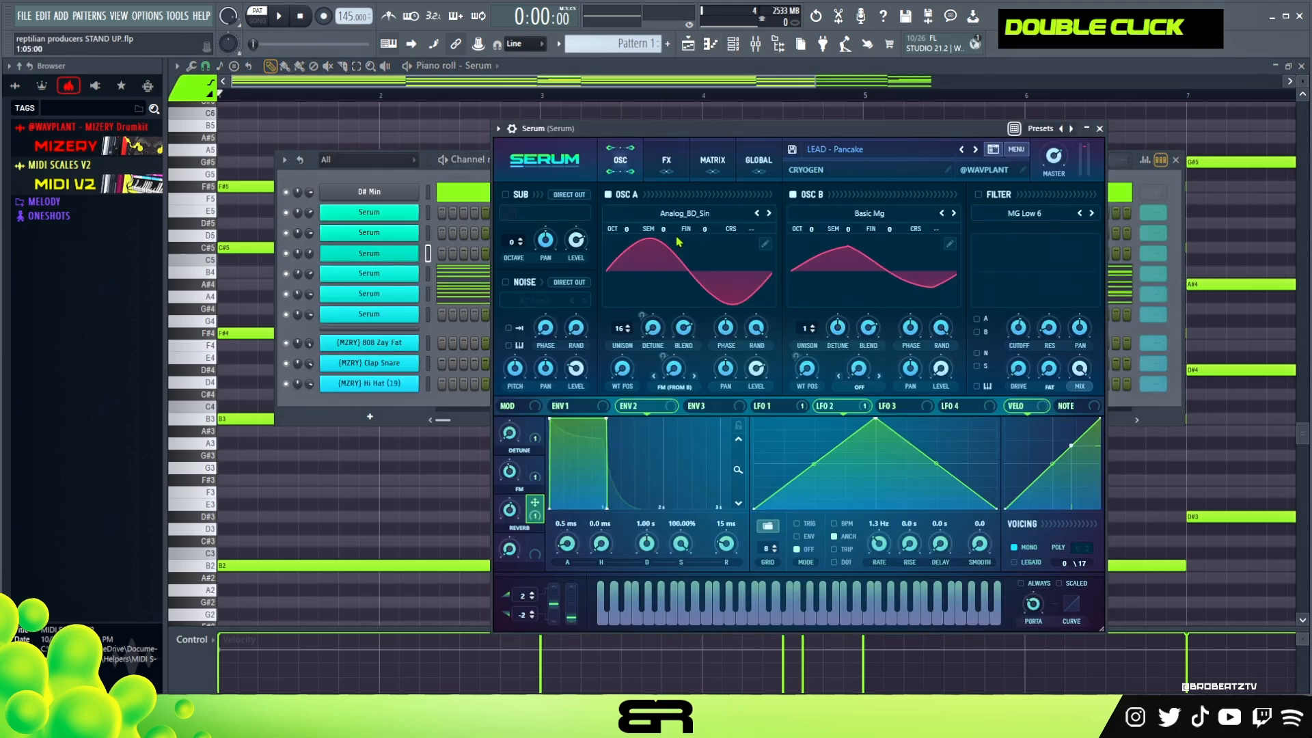
right_click(414, 252)
left_click(441, 253)
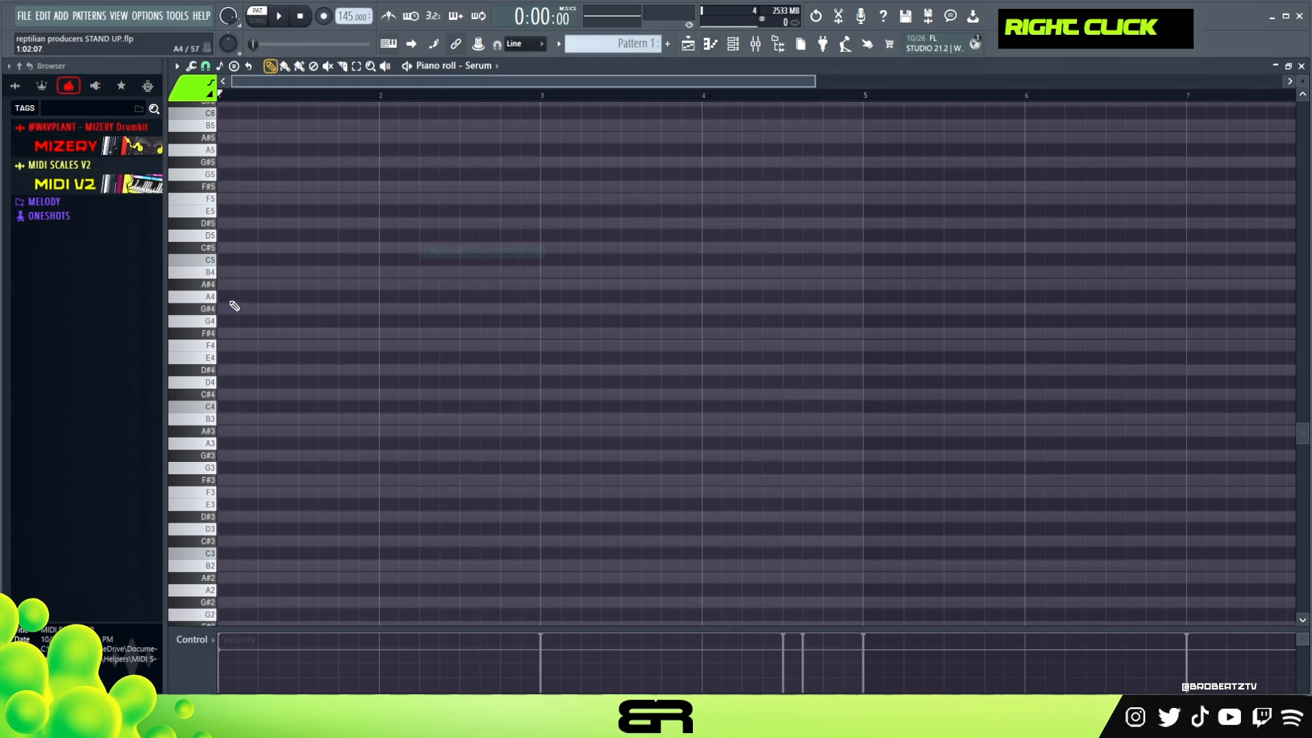
Step: Place a short C#6 note at the start of bar 1 and play it back against the chords
scroll(232, 301, "up", 3)
left_click(241, 285)
left_click_drag(265, 267, 239, 314)
key("ctrl+Up")
key("shift+d")
scroll(306, 277, "up", 3)
scroll(309, 283, "up", 5)
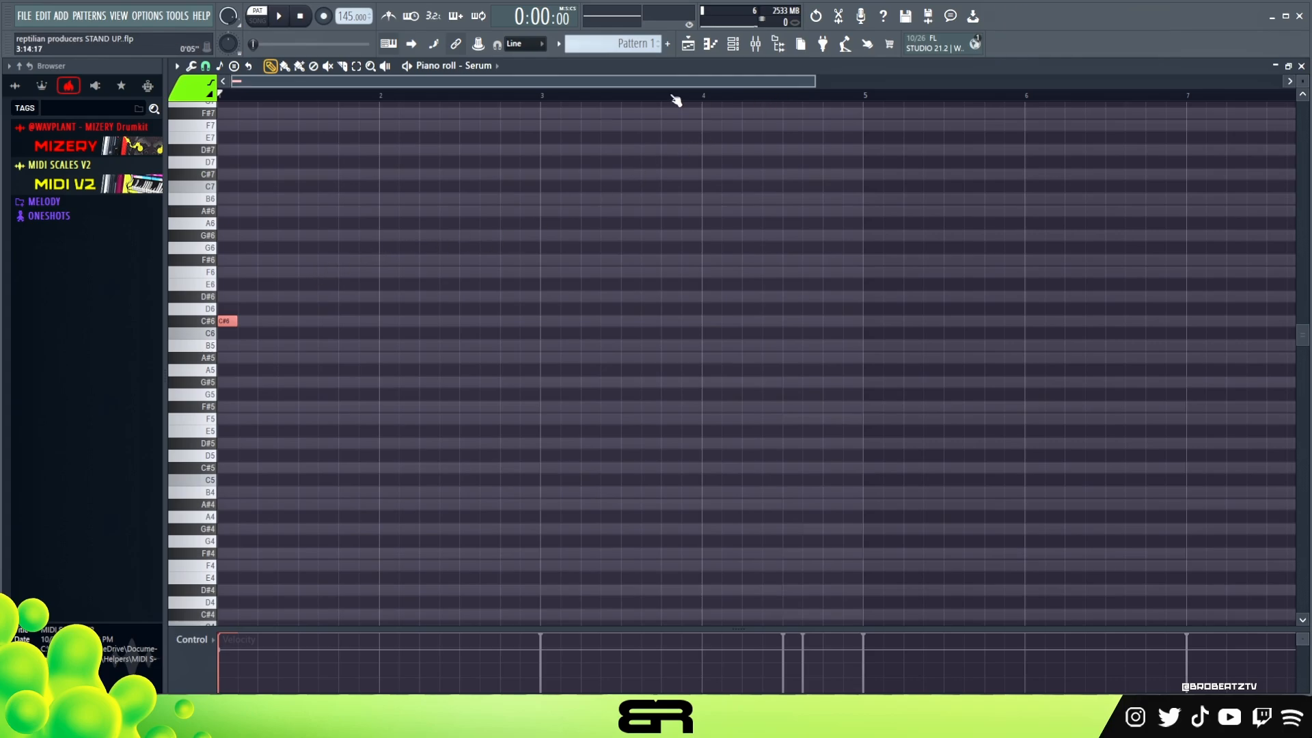
scroll(1297, 80, "up", 3)
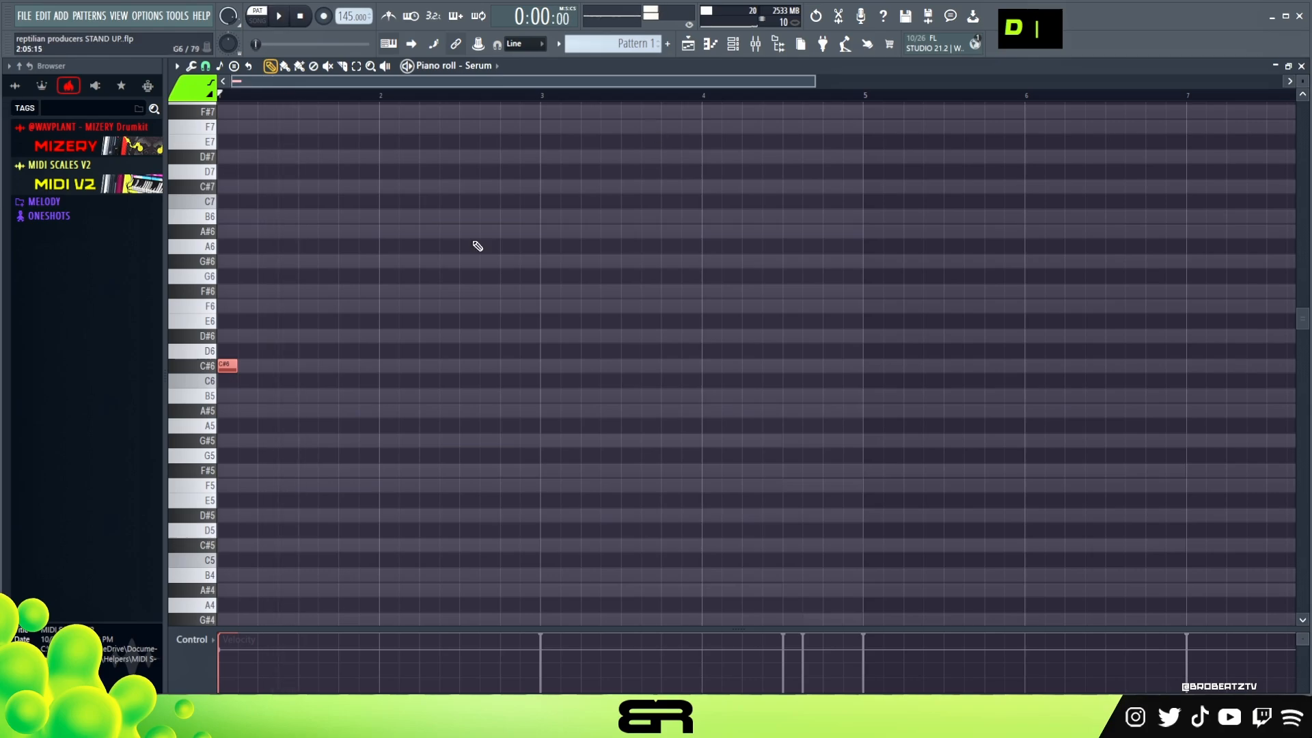
left_click(733, 44)
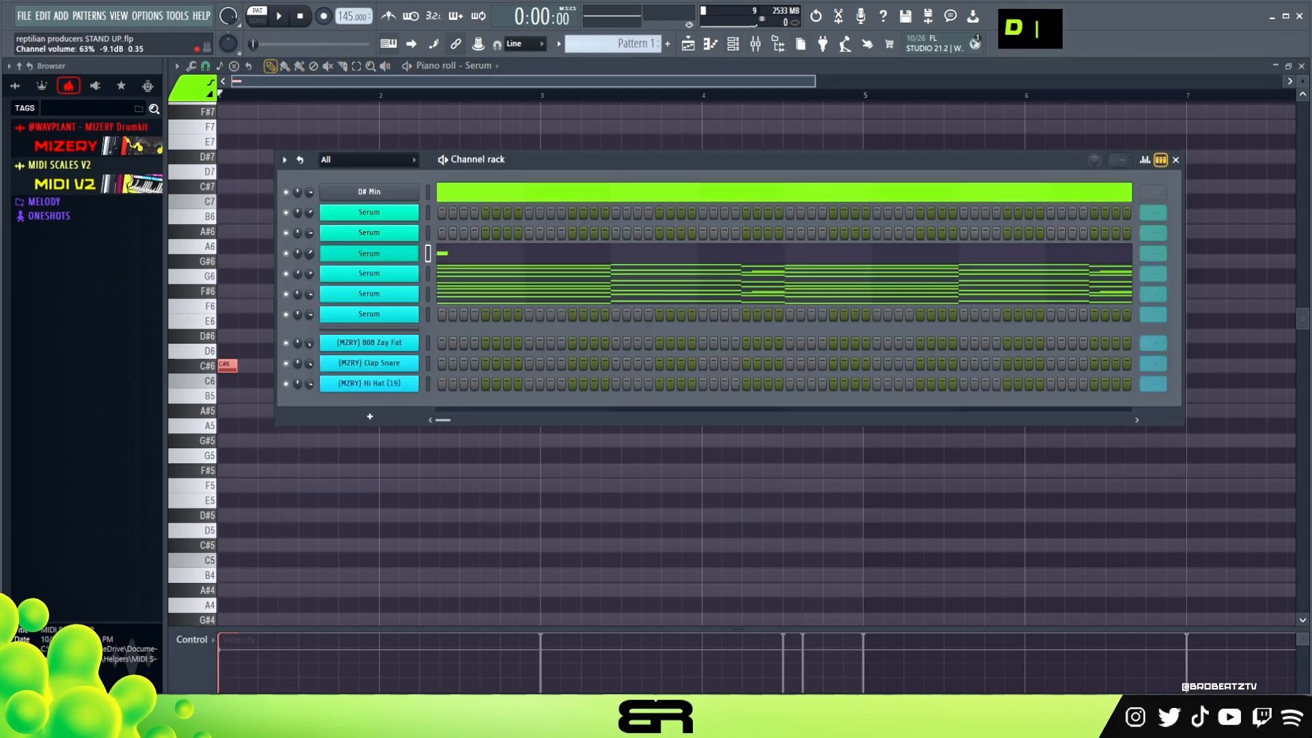
right_click(244, 296)
key("space")
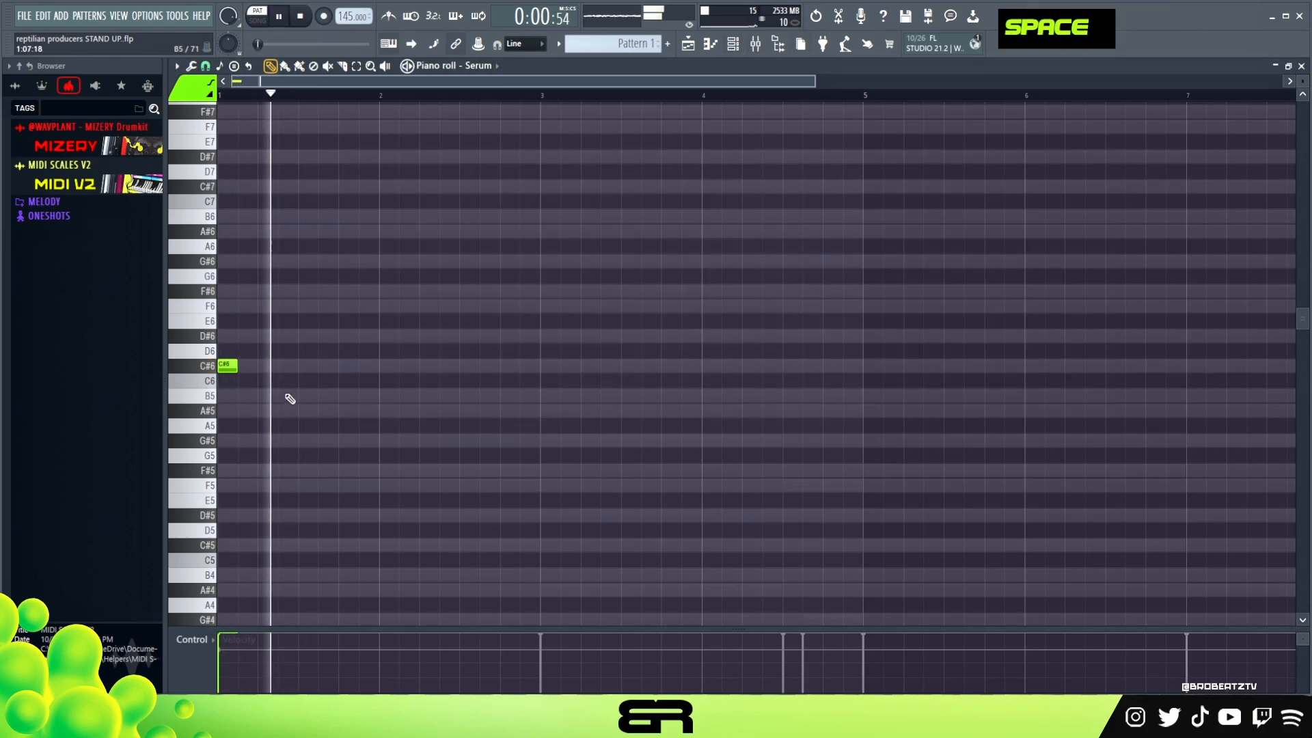
key("space")
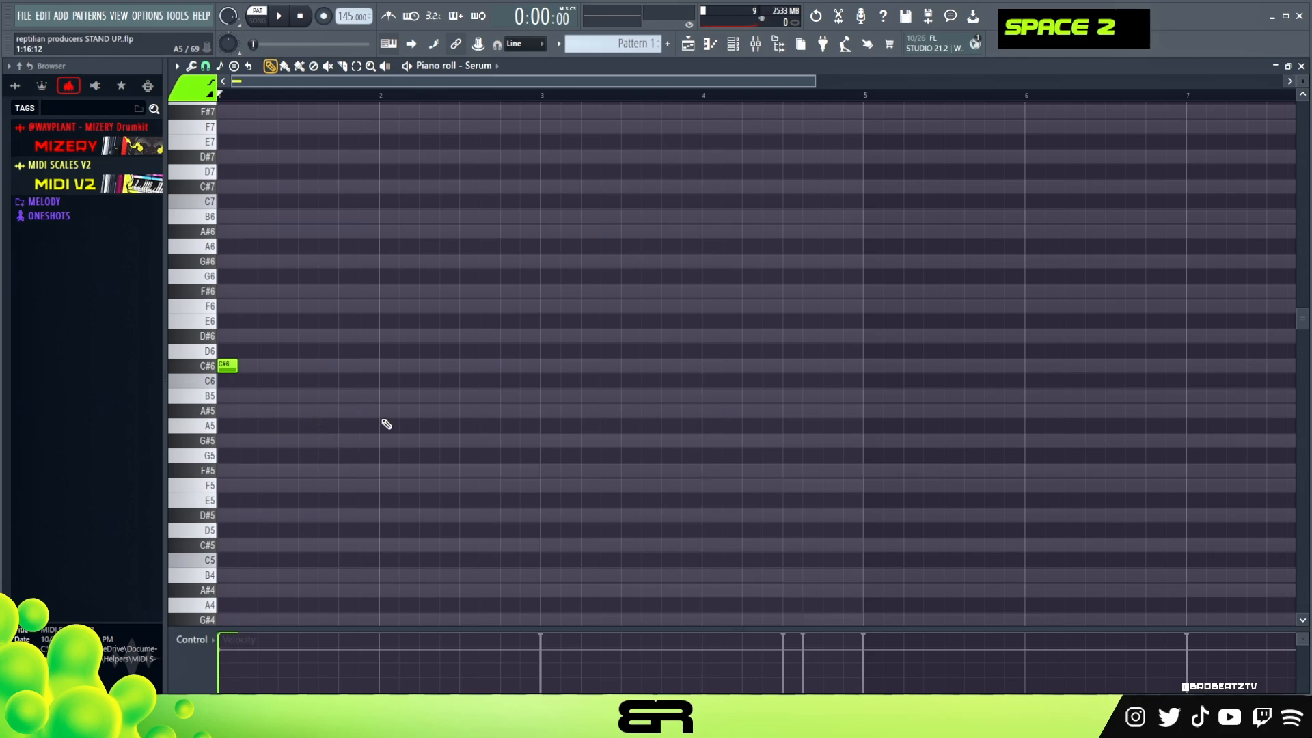
Step: Add a short A#5 note at step 3 and a C#6 note at step 5 of bar 2
left_click(403, 410)
left_click(429, 410, "ctrl")
key("shift+d")
right_click(424, 423)
left_click(412, 411)
left_click(425, 369)
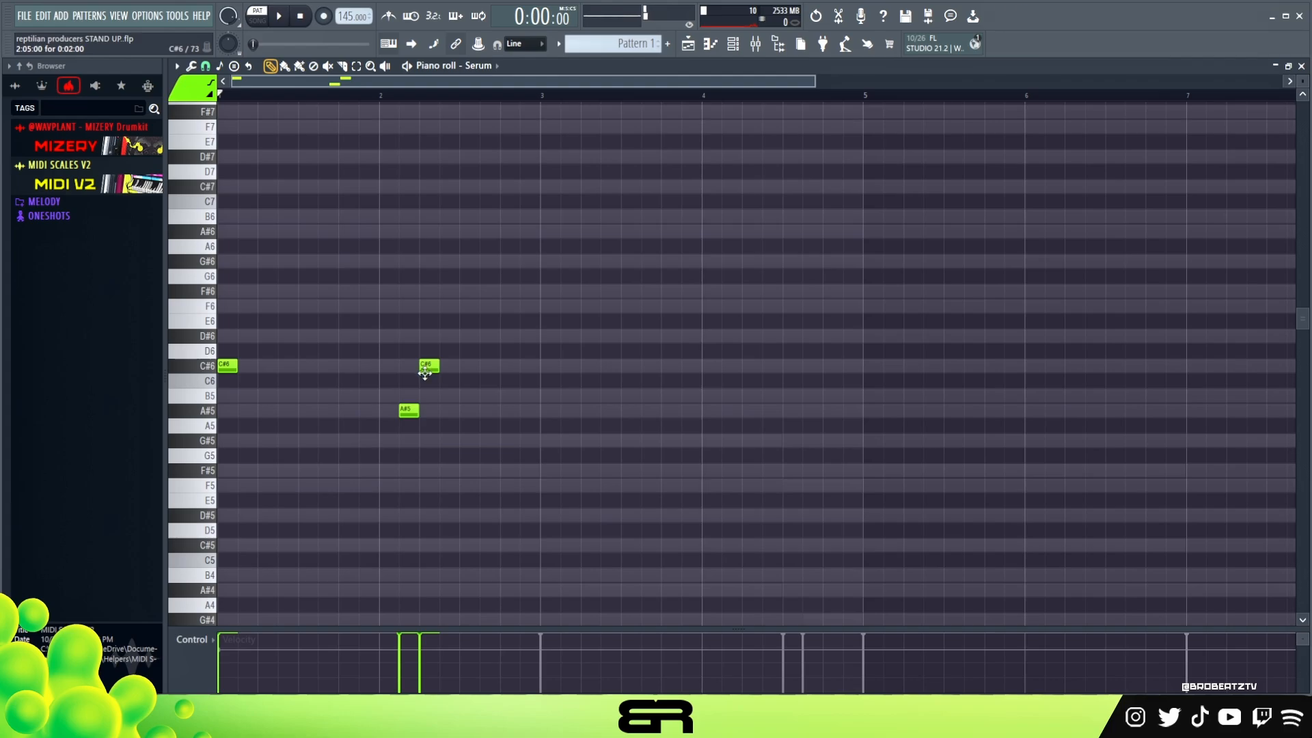
Step: Add F6 notes at steps 1 and 7 of bar 3 and an F#6 note at step 13, checking by playback
left_click(425, 367, "ctrl")
left_click_drag(425, 367, 544, 308)
key("space")
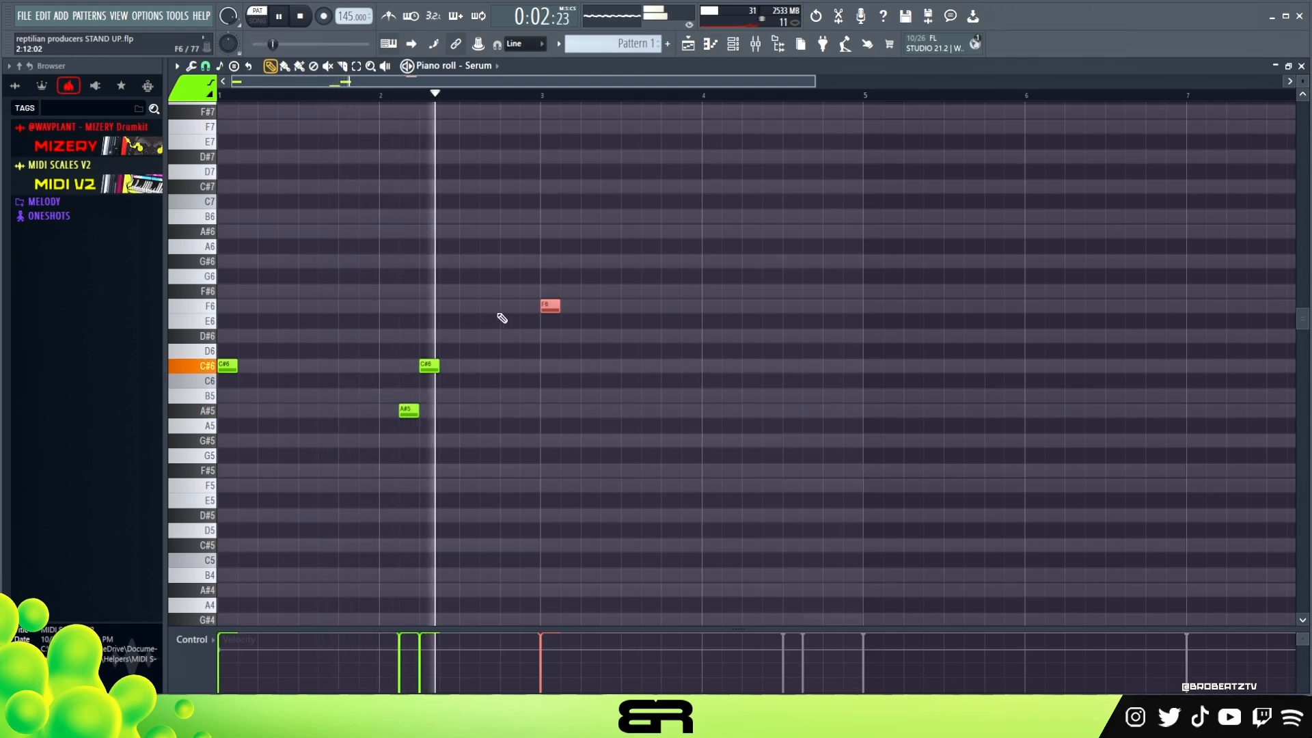
key("space")
left_click(606, 306)
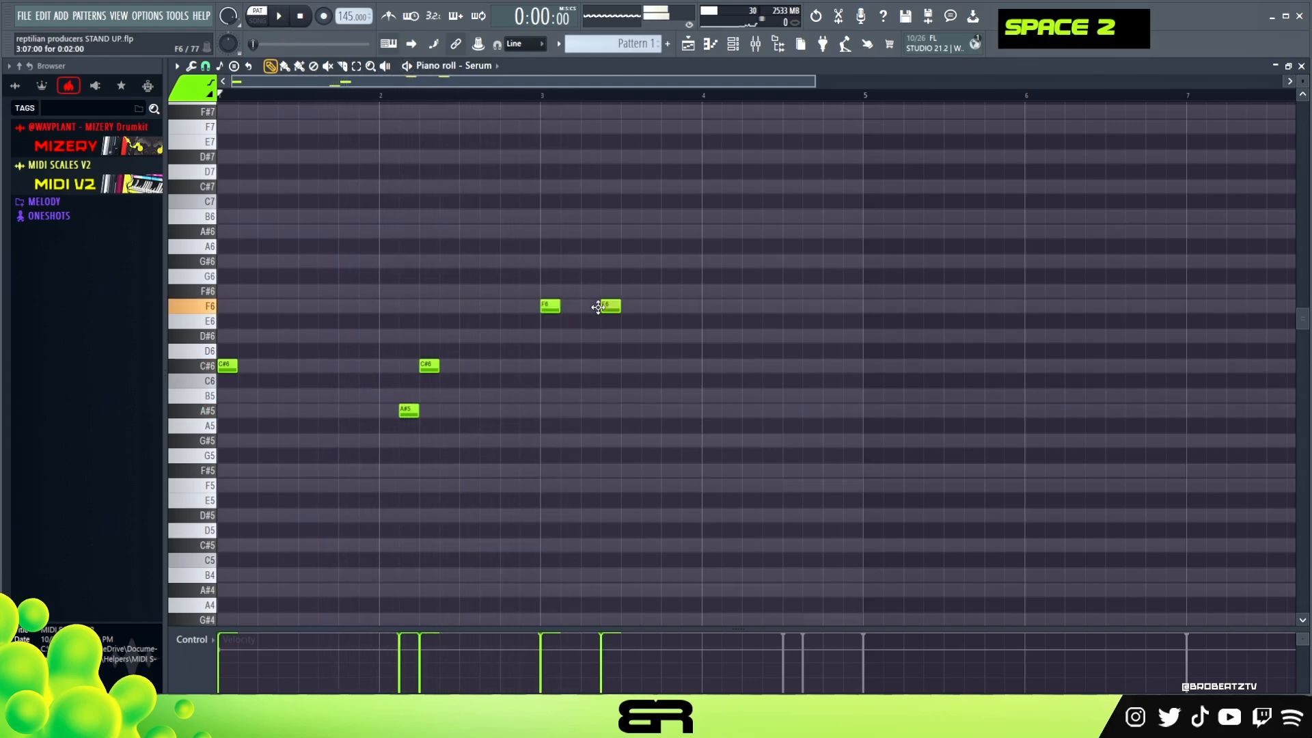
left_click(666, 291)
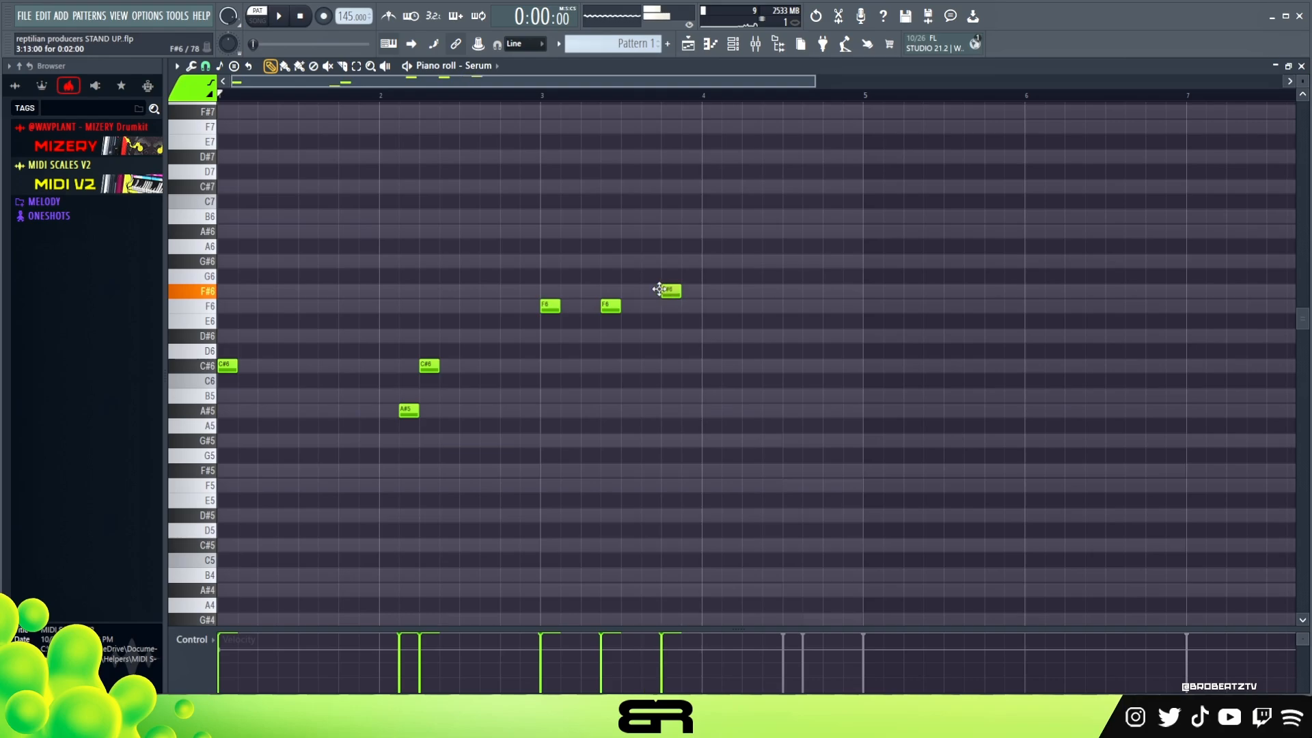
Step: Play back the melody, then add an F6 note at step 3 and a C#6 note at step 13 of bar 4
key("space")
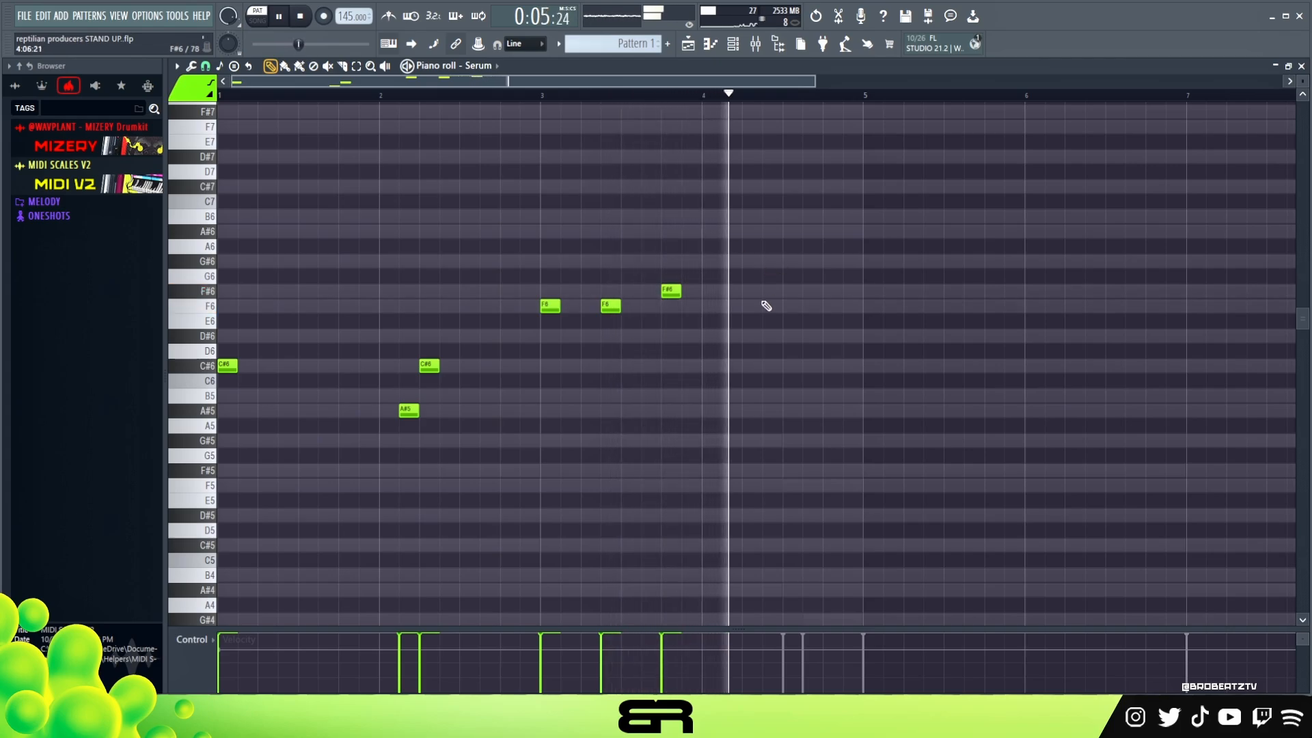
key("space")
left_click(725, 307)
mouse_move(797, 371)
left_mouse_down()
mouse_move(786, 369)
mouse_move(811, 366)
left_mouse_up()
key("space")
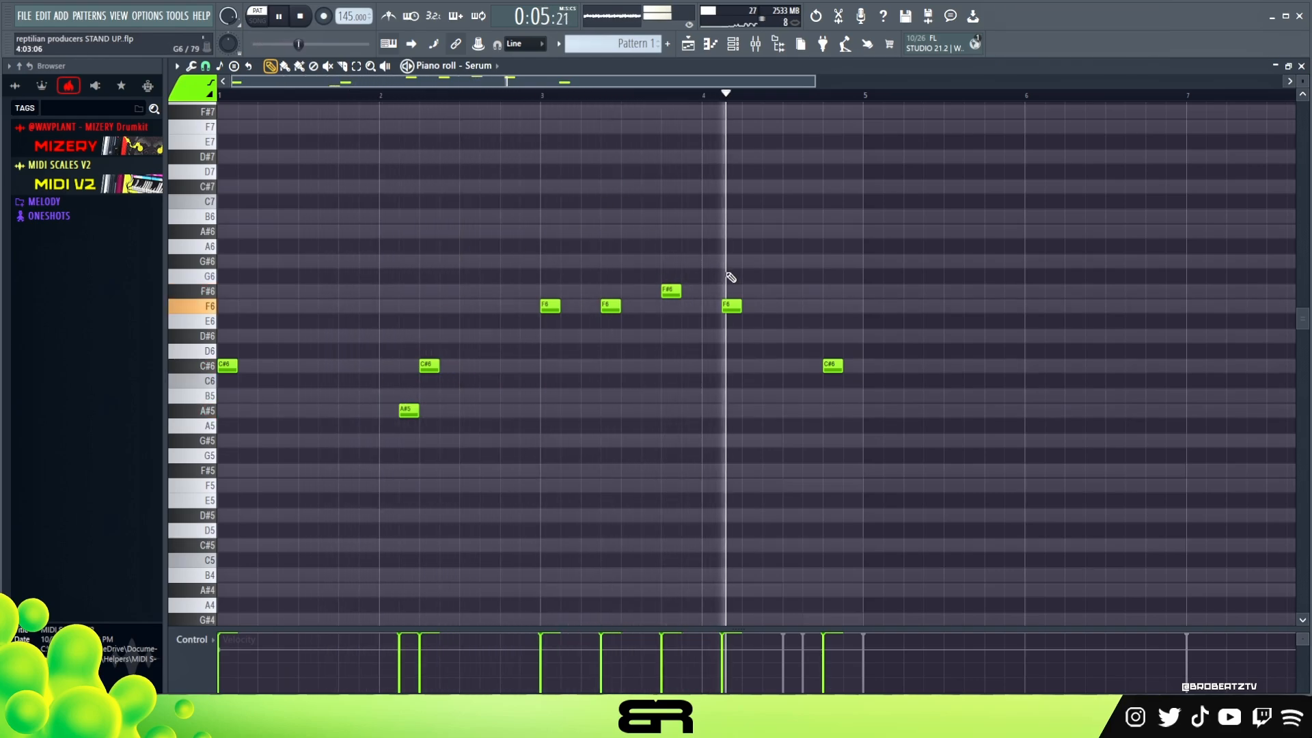
Step: Move bar 4's F6 note to step 5 and play back the phrase from the middle of bar 3
left_click_drag(733, 305, 752, 305)
key("space")
key("space")
key("space")
left_click(626, 95)
key("space")
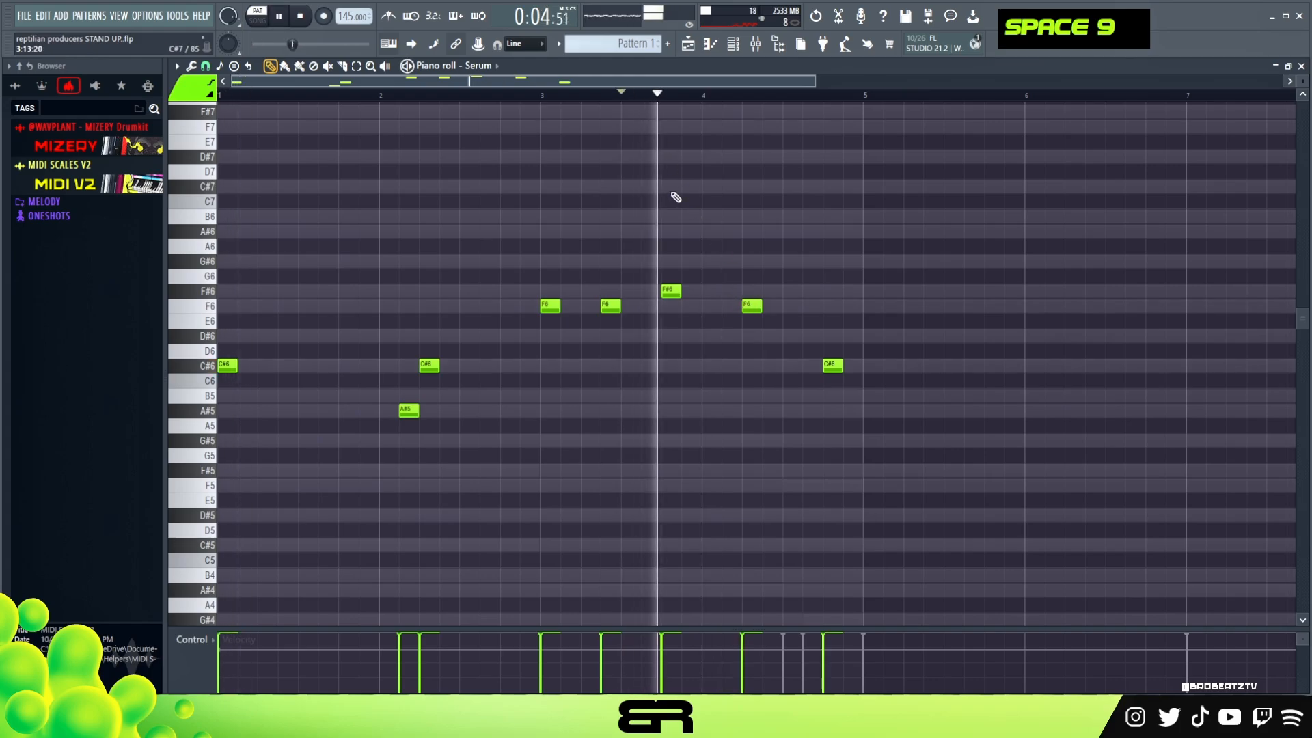
key("space")
Step: Duplicate the four-bar melody into bars 5 to 8 and lower the copy's first note an octave to C#5
key("ctrl+a")
left_click_drag(229, 366, 847, 410, "shift")
left_click_drag(900, 344, 875, 402, "ctrl")
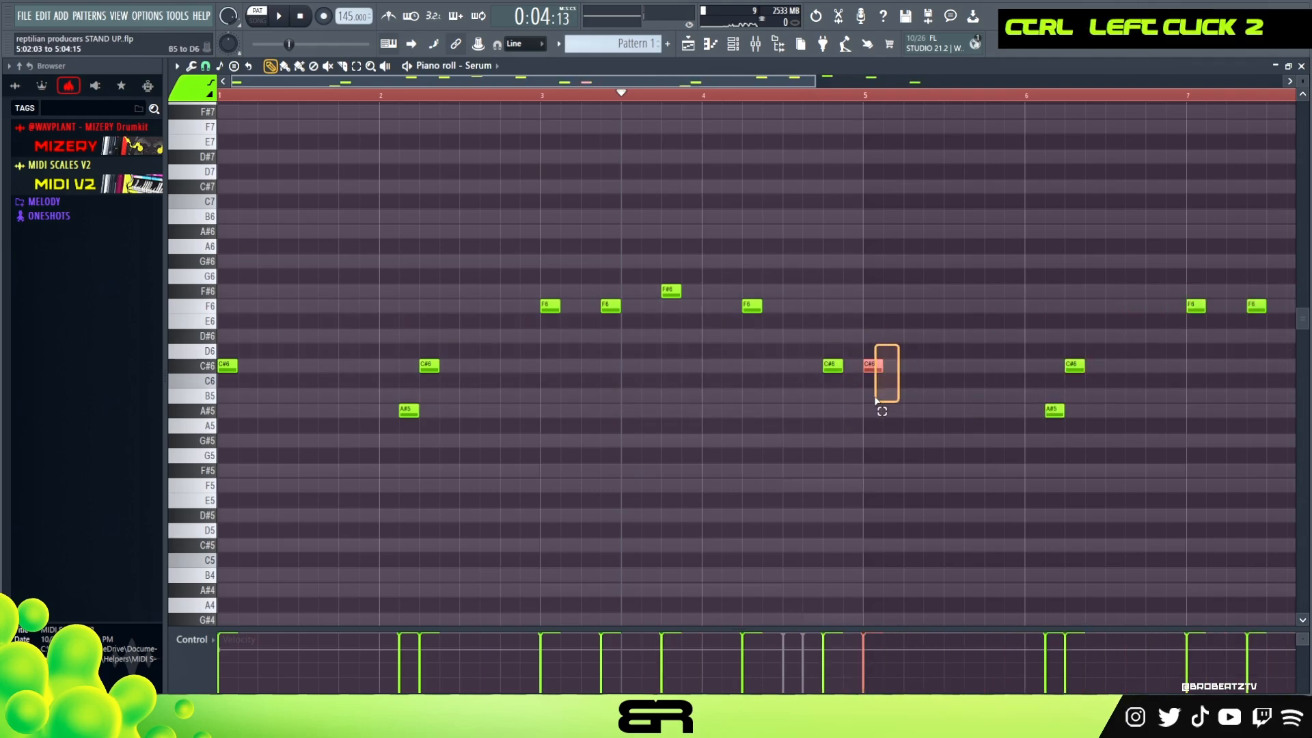
key("ctrl+Down")
right_click(877, 398)
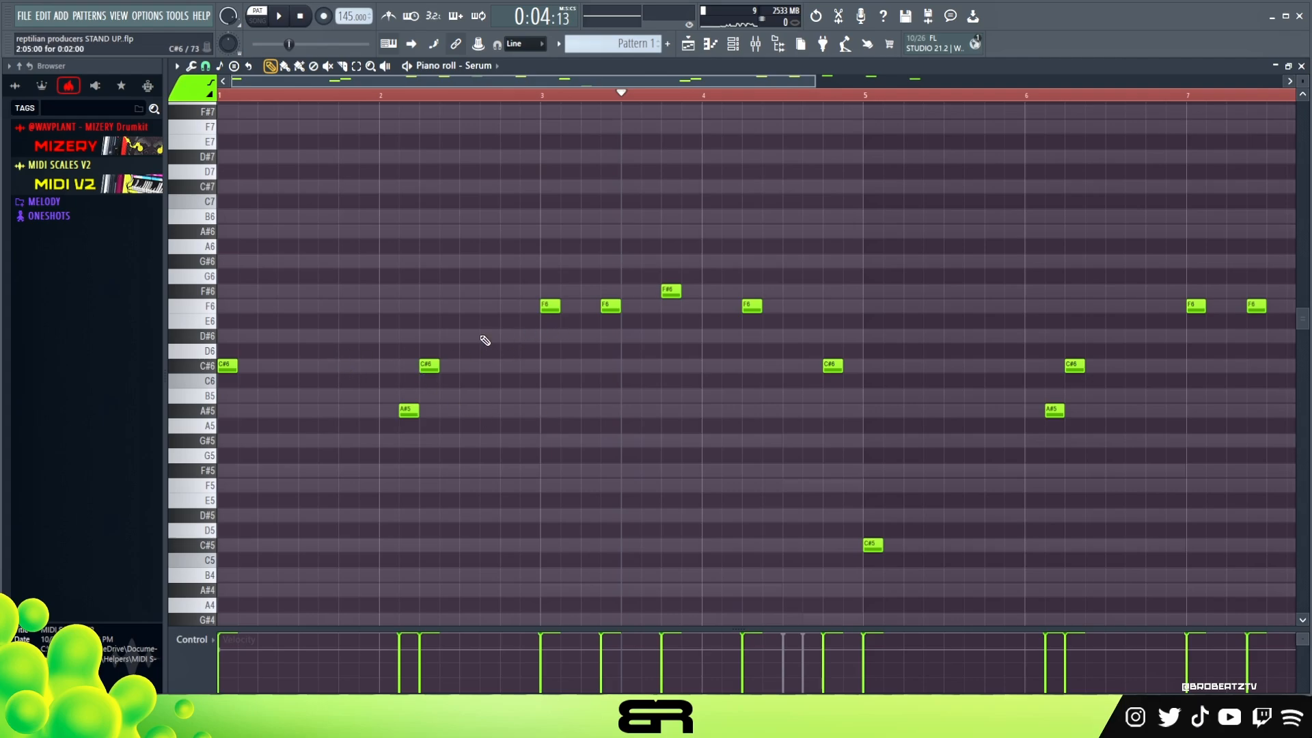
Step: Copy the C#5 note to F5 at step 11 of bar 5 and play back from bar 5
left_click(862, 546, "ctrl")
left_click(873, 544, "ctrl")
left_click_drag(873, 544, 971, 484)
left_click(868, 95)
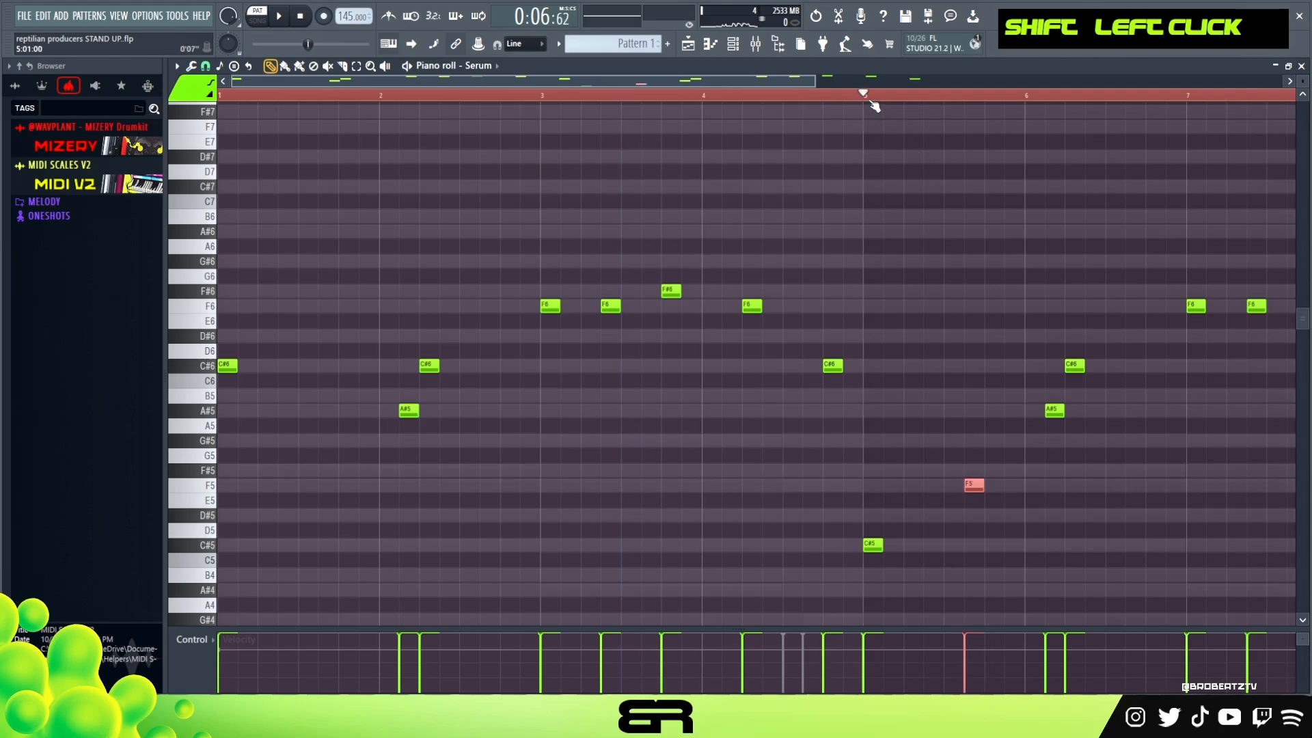
key("space")
key("space")
key("space")
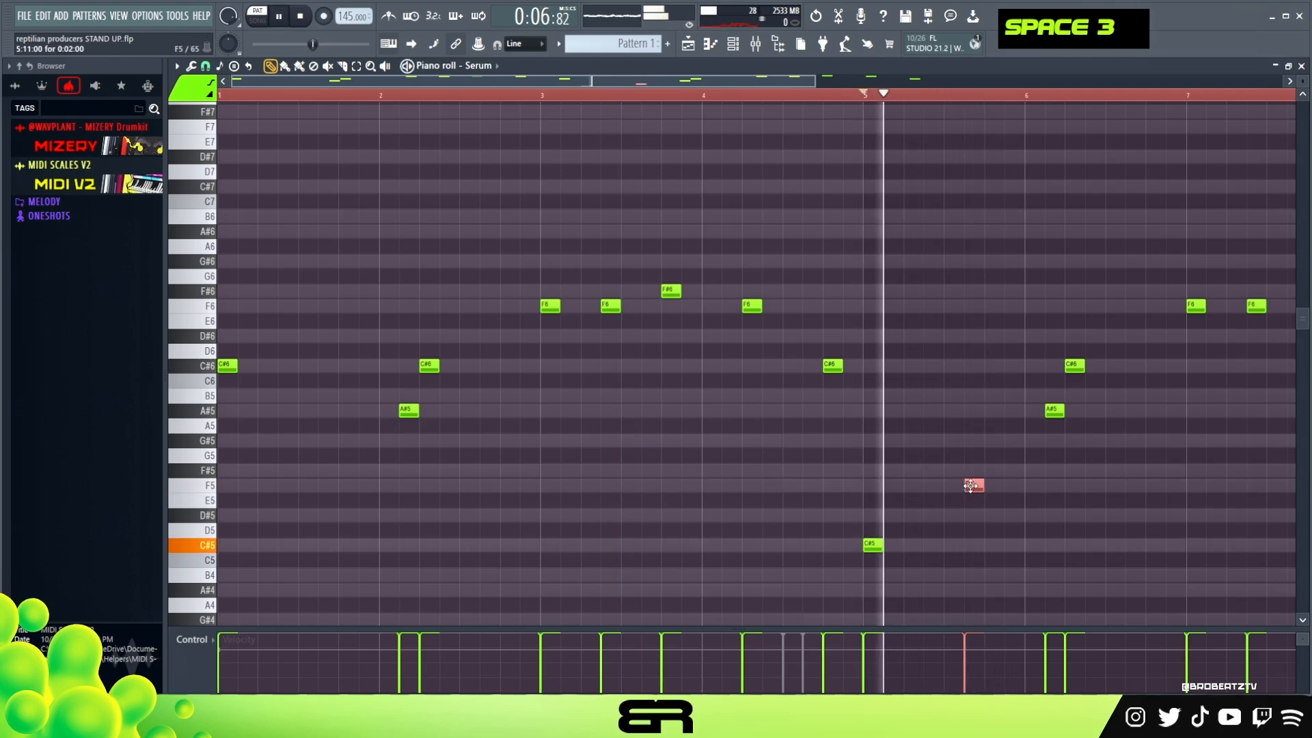
key("space")
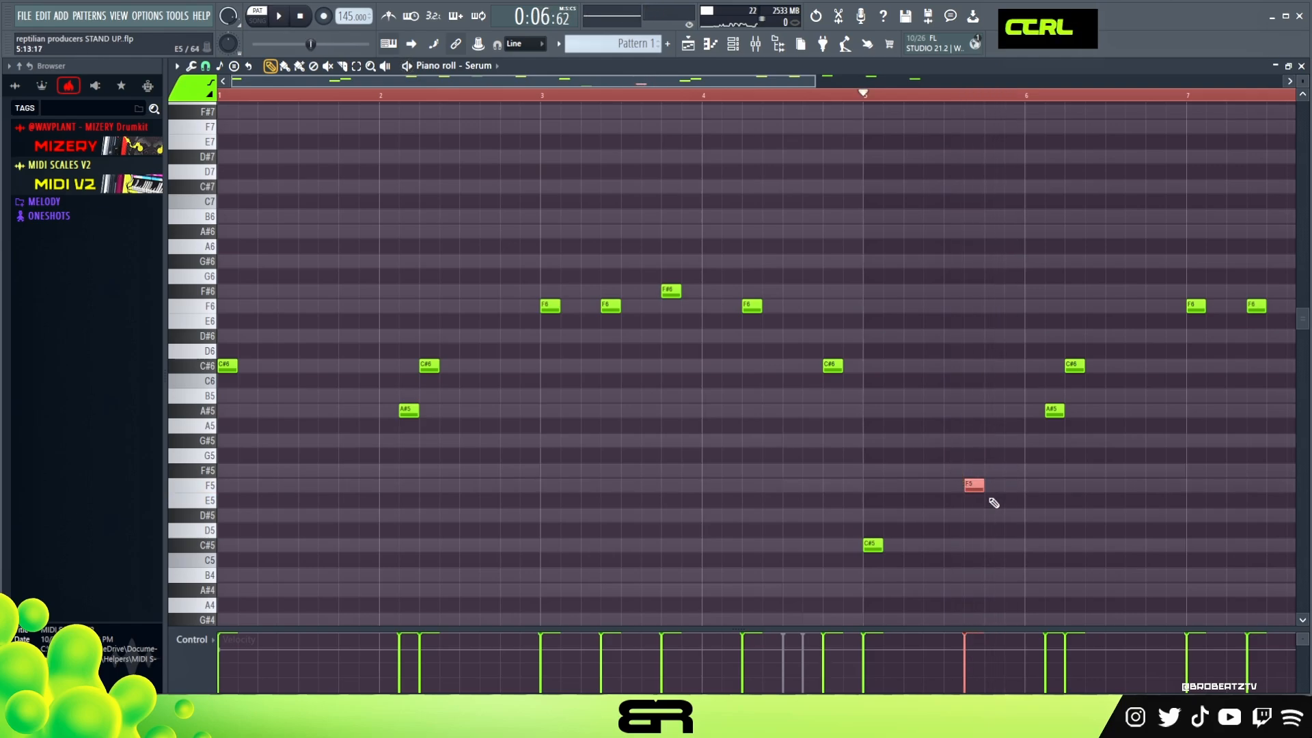
right_click(949, 466)
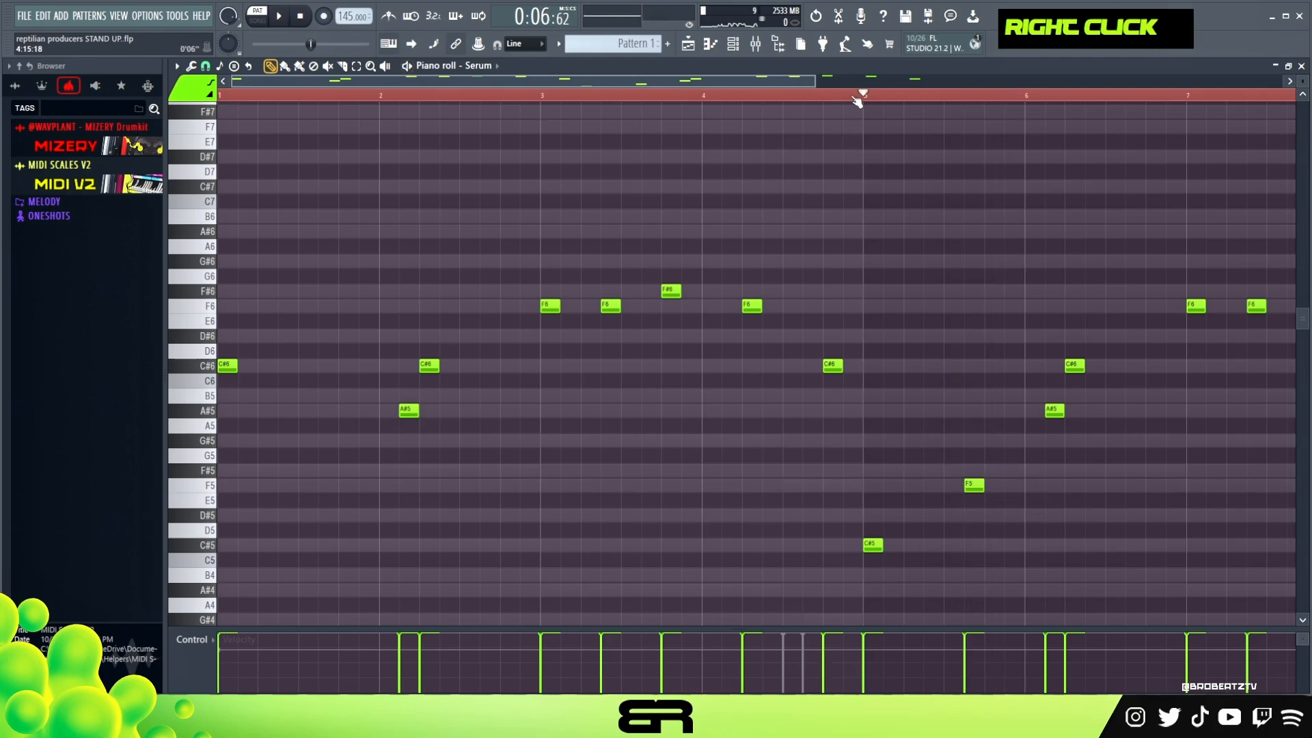
double_click(861, 97)
left_click(742, 54)
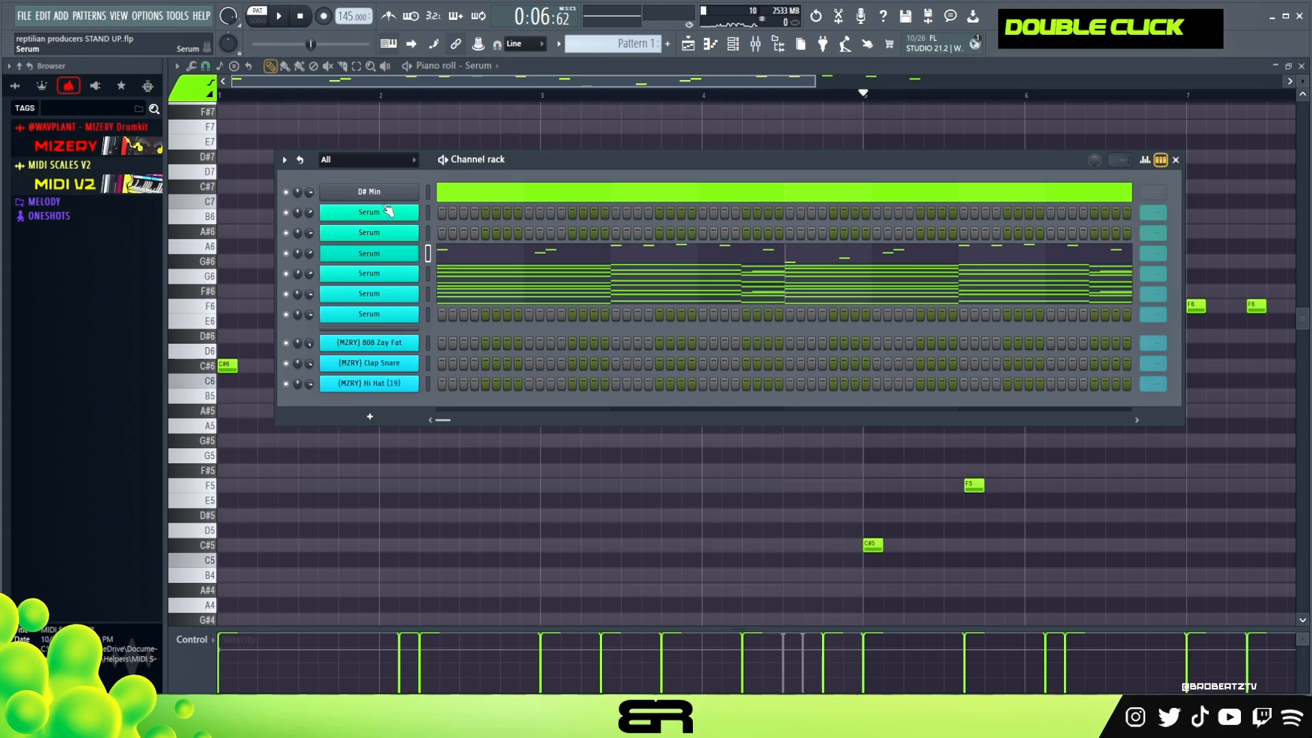
right_click(848, 534)
left_click(949, 516)
right_click(953, 515)
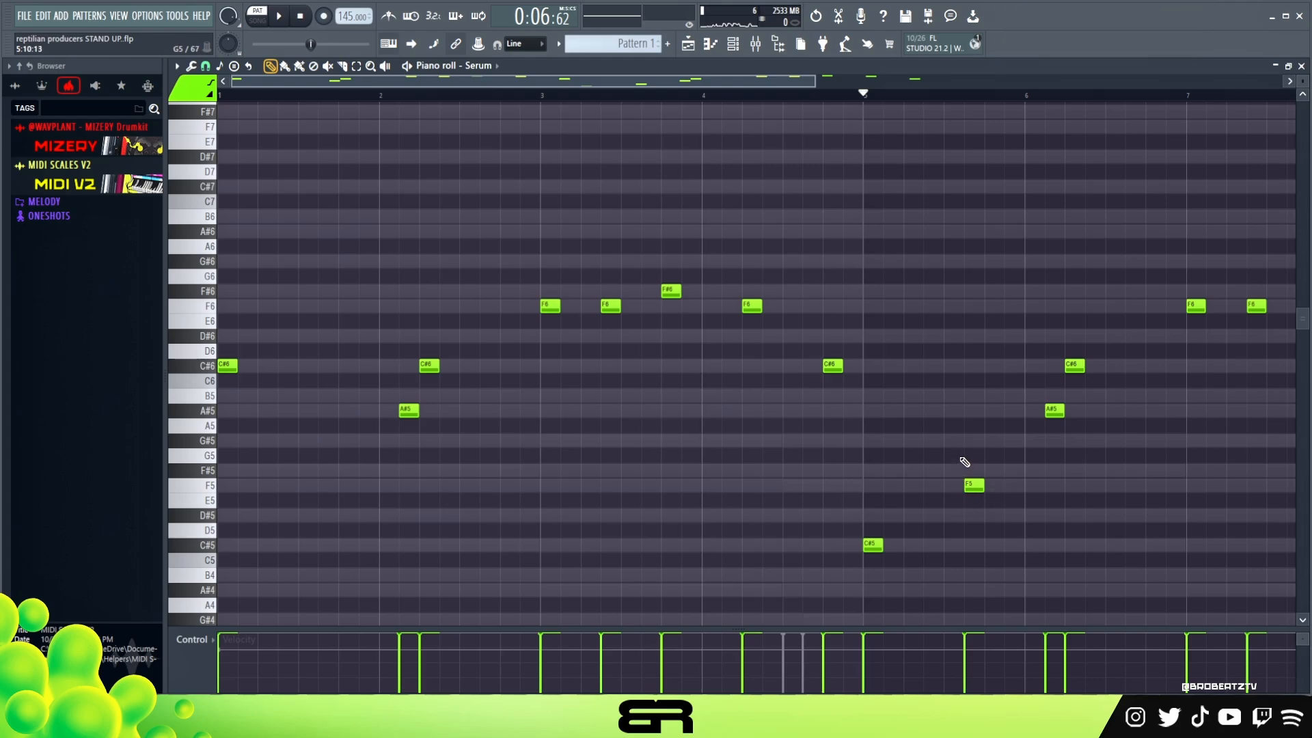
Step: Copy the F5 note to G#5 at the start of bar 6 and add an A#5 note at step 11 of that bar
left_click(973, 485, "ctrl")
left_click_drag(973, 485, 1030, 440)
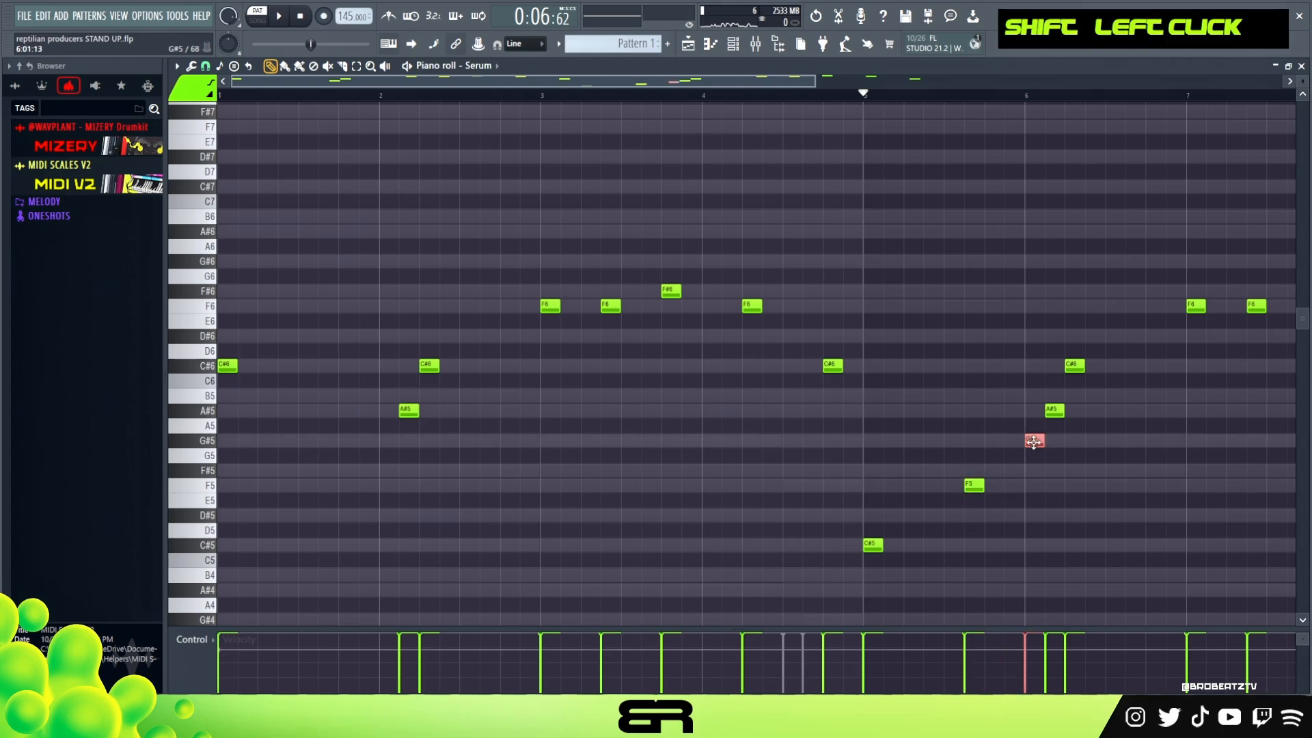
right_click(1136, 423)
left_click(1127, 410)
left_click_drag(1165, 418, 1026, 390)
Step: Raise all notes of the Serum chord channel directly below the melody channel by one octave
left_click(734, 45)
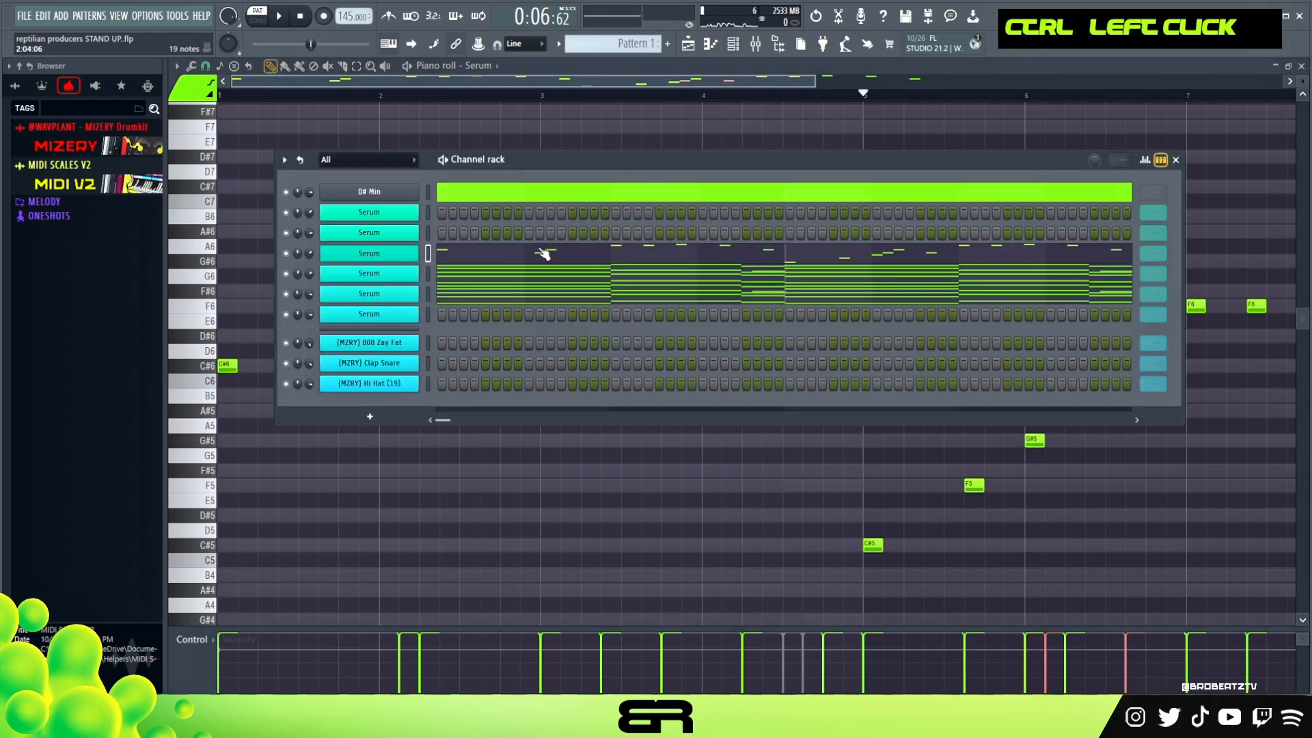
left_click(526, 277)
scroll(430, 334, "down", 5)
scroll(427, 333, "down", 10)
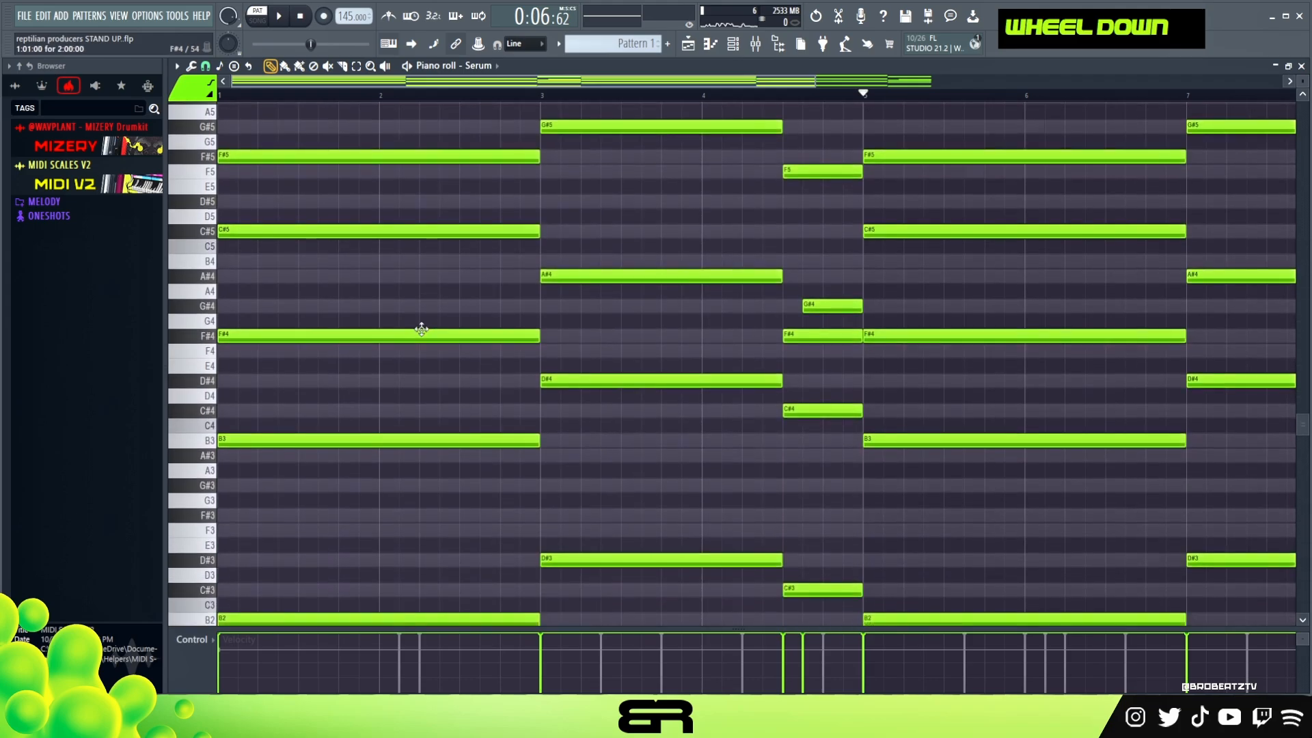
scroll(465, 314, "up", 4)
scroll(488, 303, "up", 2)
key("ctrl+a")
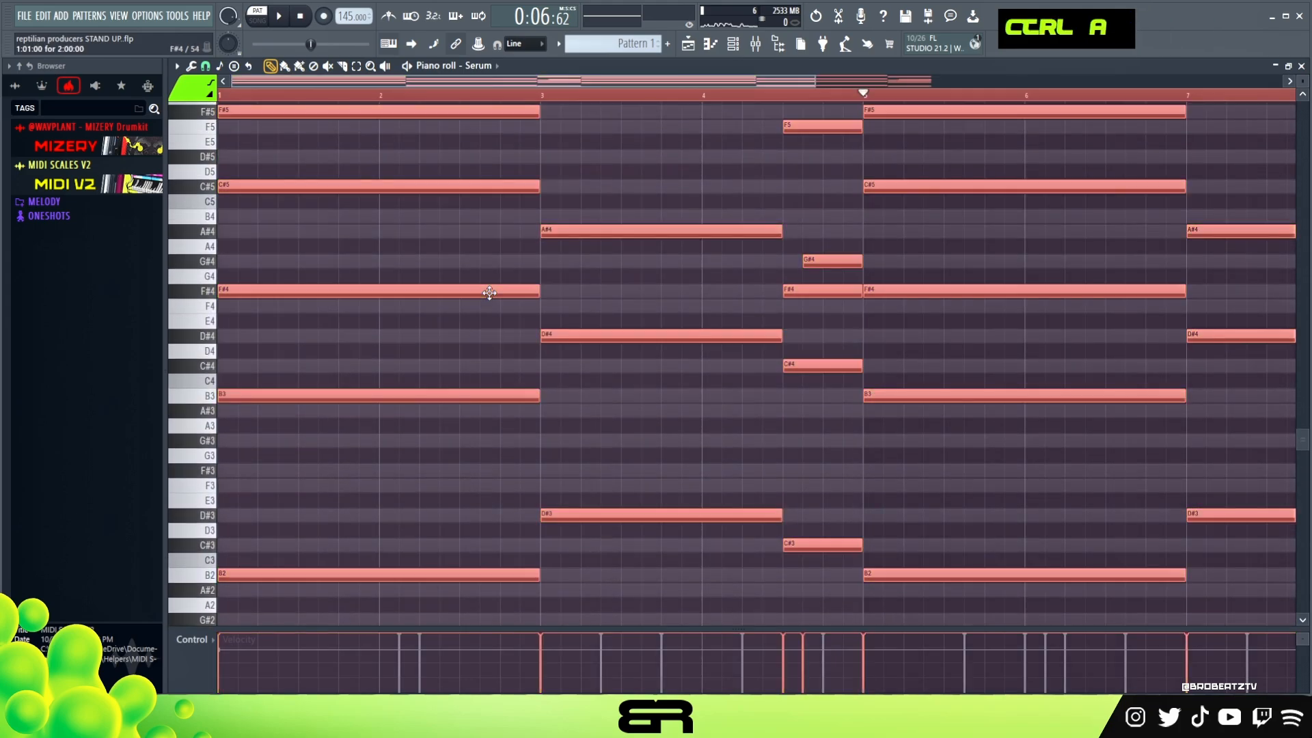
key("ctrl+Up")
right_click(686, 223)
Step: Play back the raised chords from the start of the pattern
key("space")
key("space")
left_click(237, 94)
key("space")
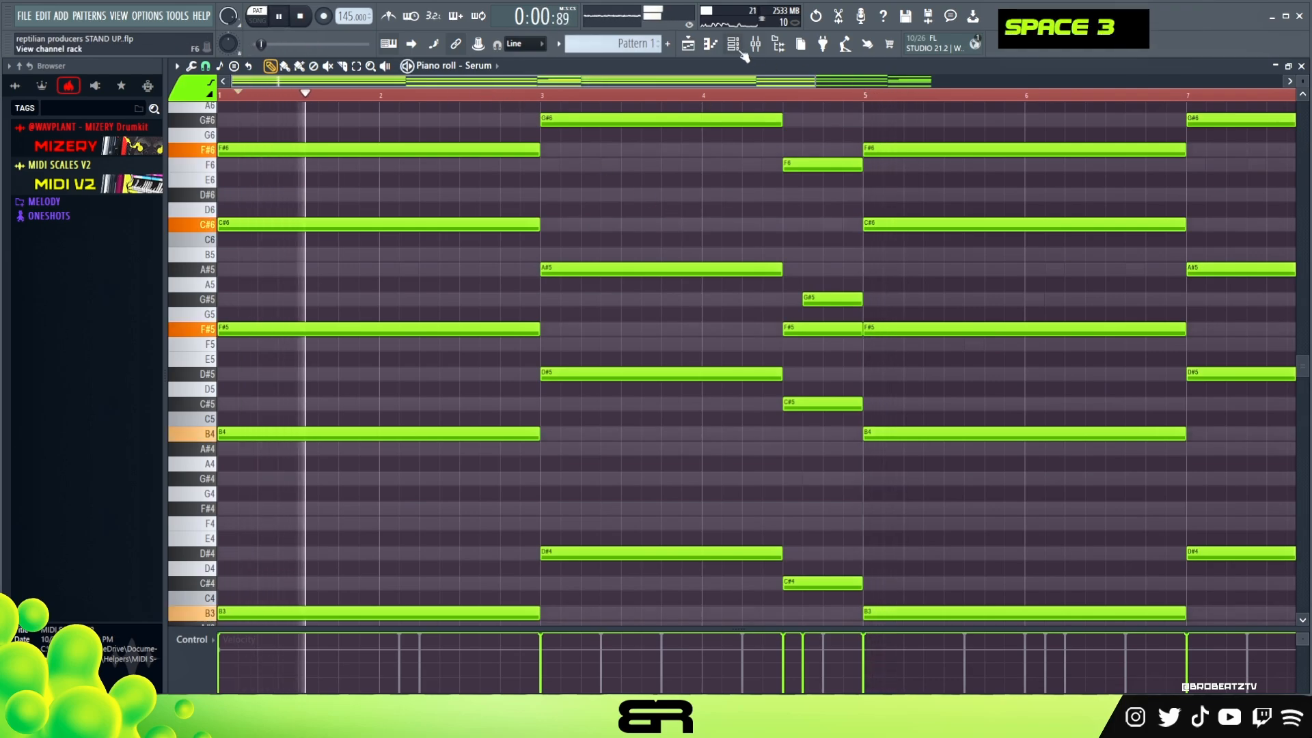
key("space")
Step: Try the raised chords an octave lower and an octave higher, comparing the registers by playback
key("ctrl+a")
key("space")
key("ctrl+Down")
key("ctrl+Up")
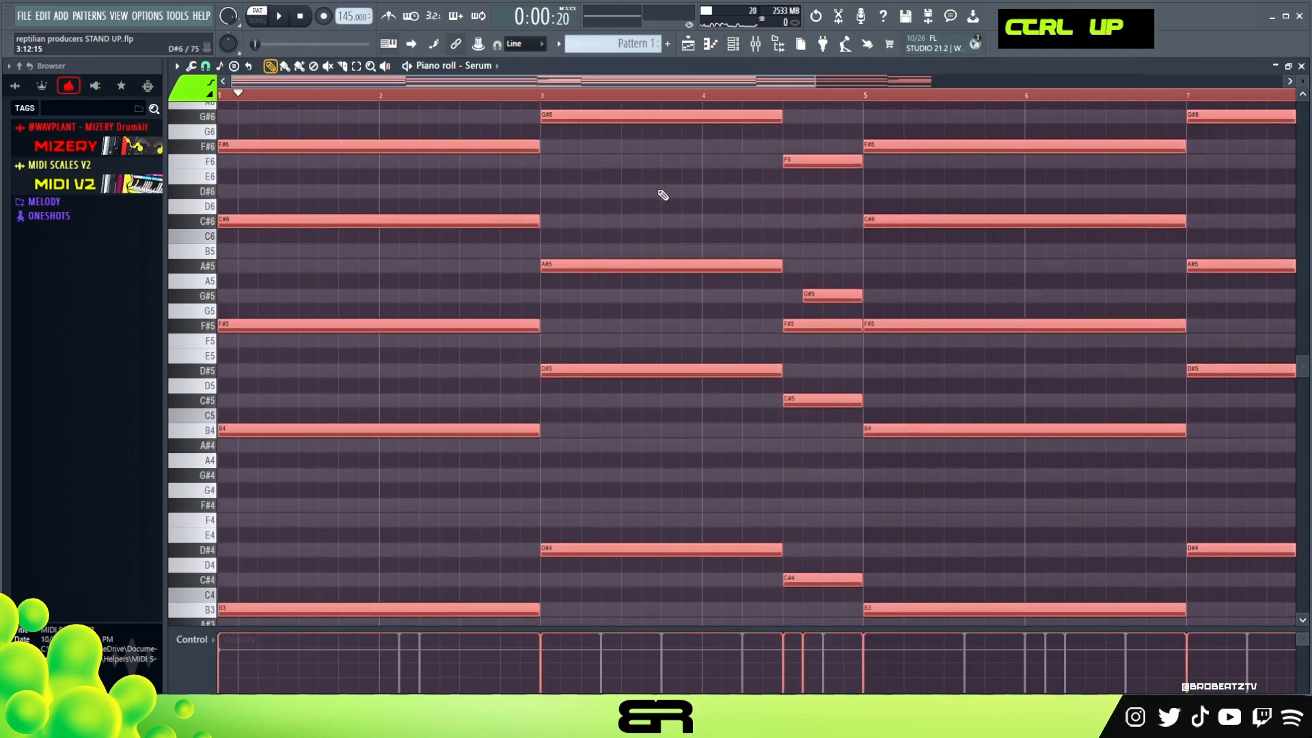
key("space")
key("ctrl+Up")
key("space")
key("space")
key("space")
key("ctrl+Down")
right_click(658, 194)
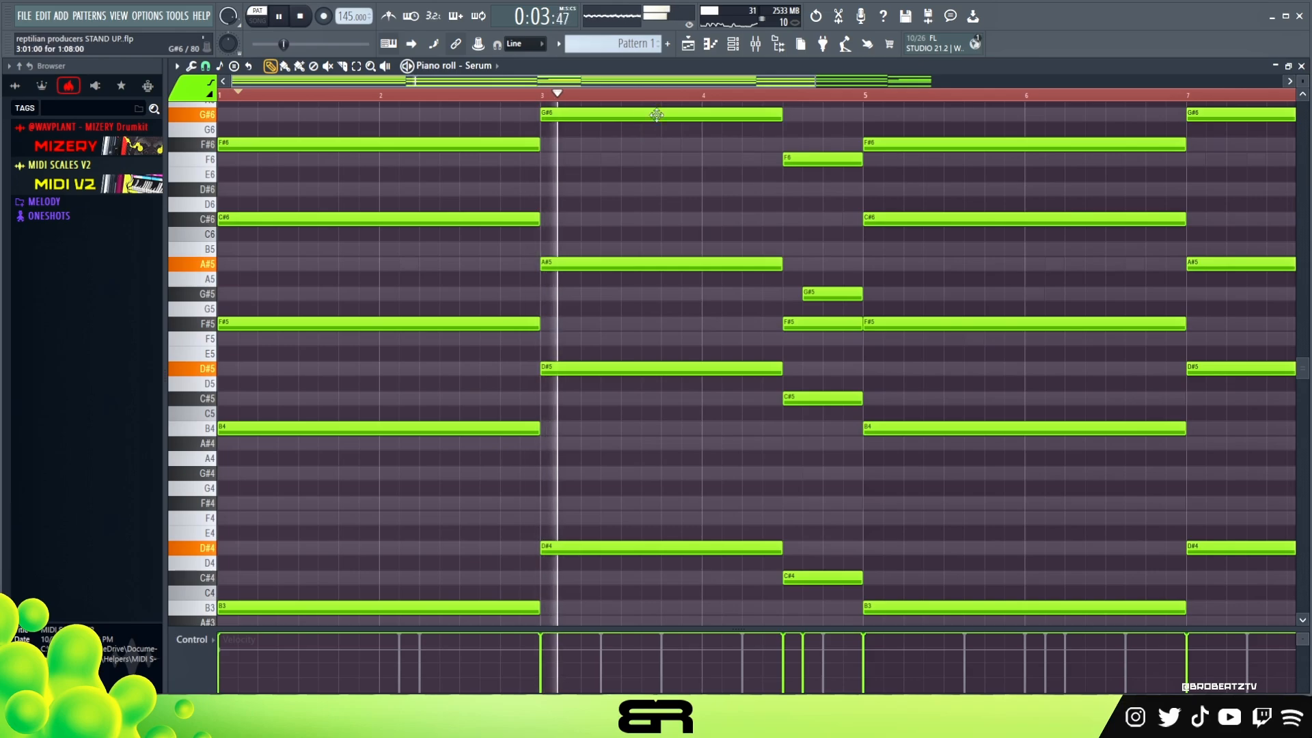
Step: Return to the melody channel's notes and add a C#6 at step 15 of bar 6 and an F#6 at step 5 of bar 7
left_click(733, 44)
key("space")
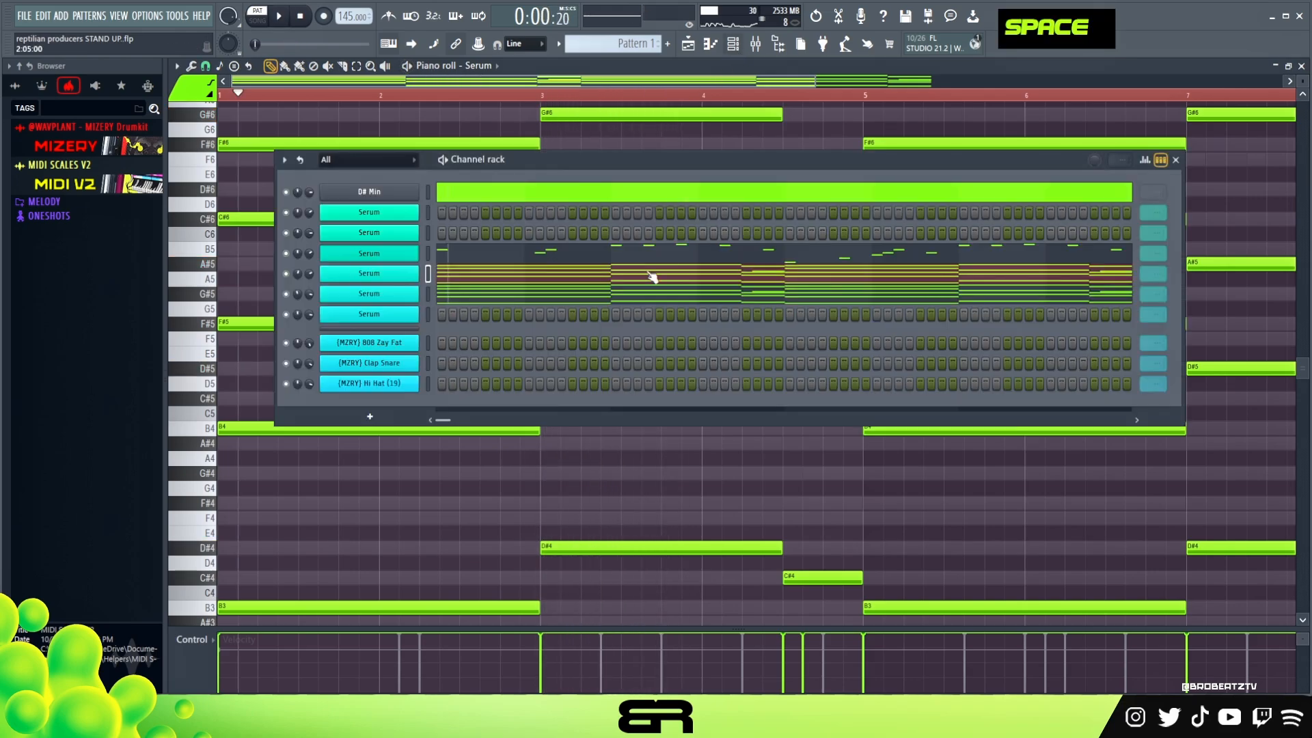
left_click(497, 259)
scroll(778, 340, "up", 3)
left_click_drag(683, 88, 885, 104)
right_click(729, 322)
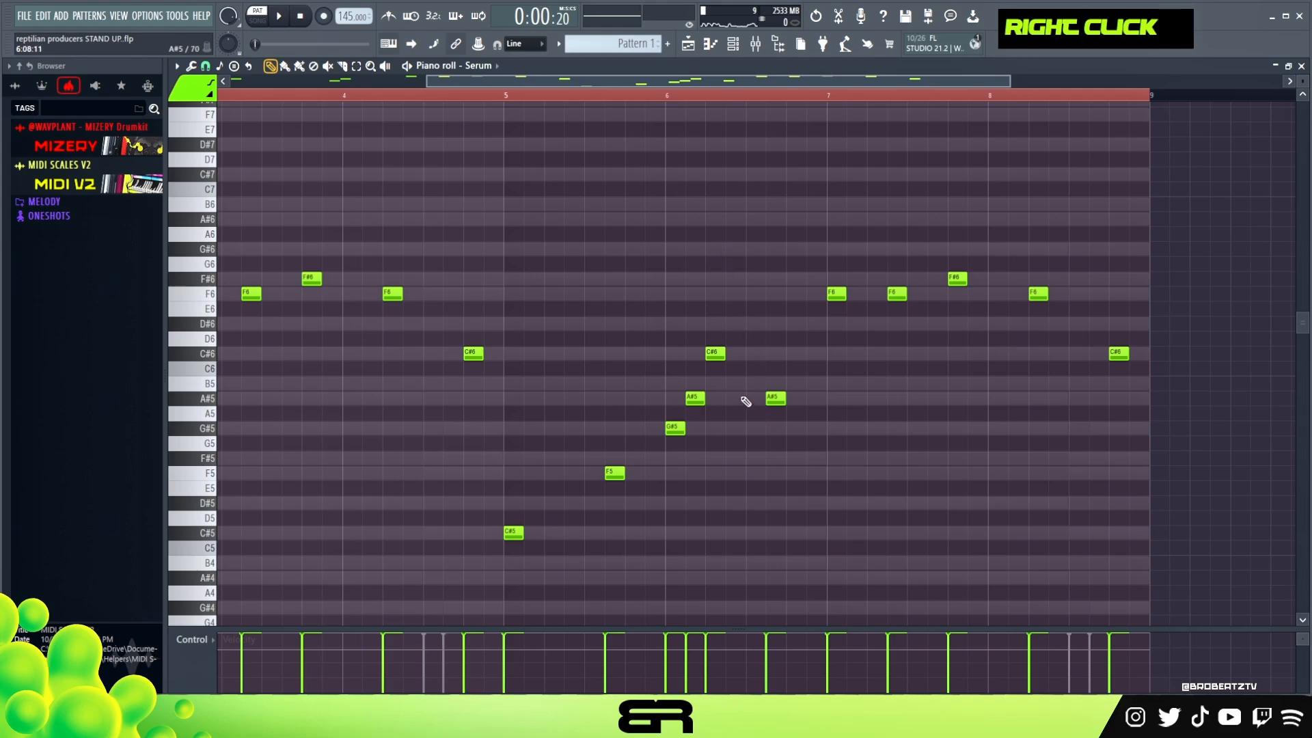
left_click(716, 354, "ctrl")
left_click_drag(722, 355, 824, 356)
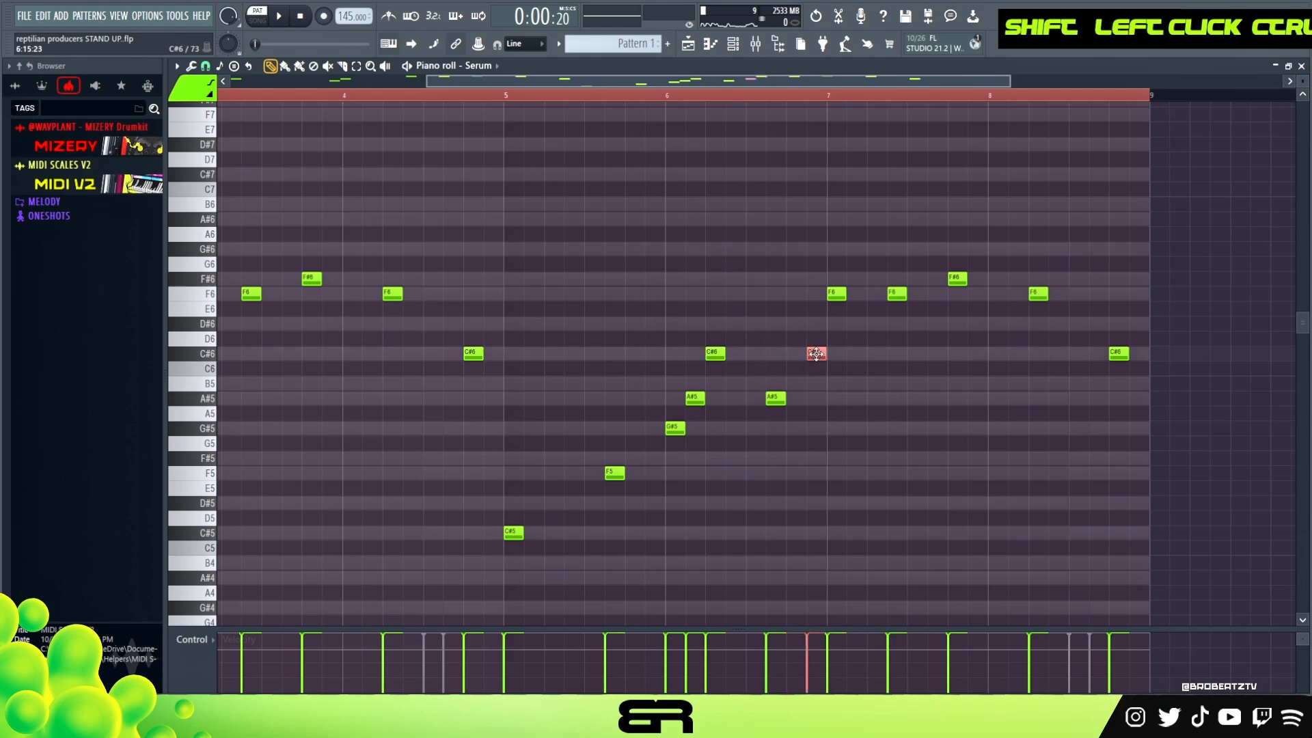
right_click(867, 327)
double_click(874, 280)
Step: Play back the second half of the melody to the end of bar 8 and return the playhead to the start
key("space")
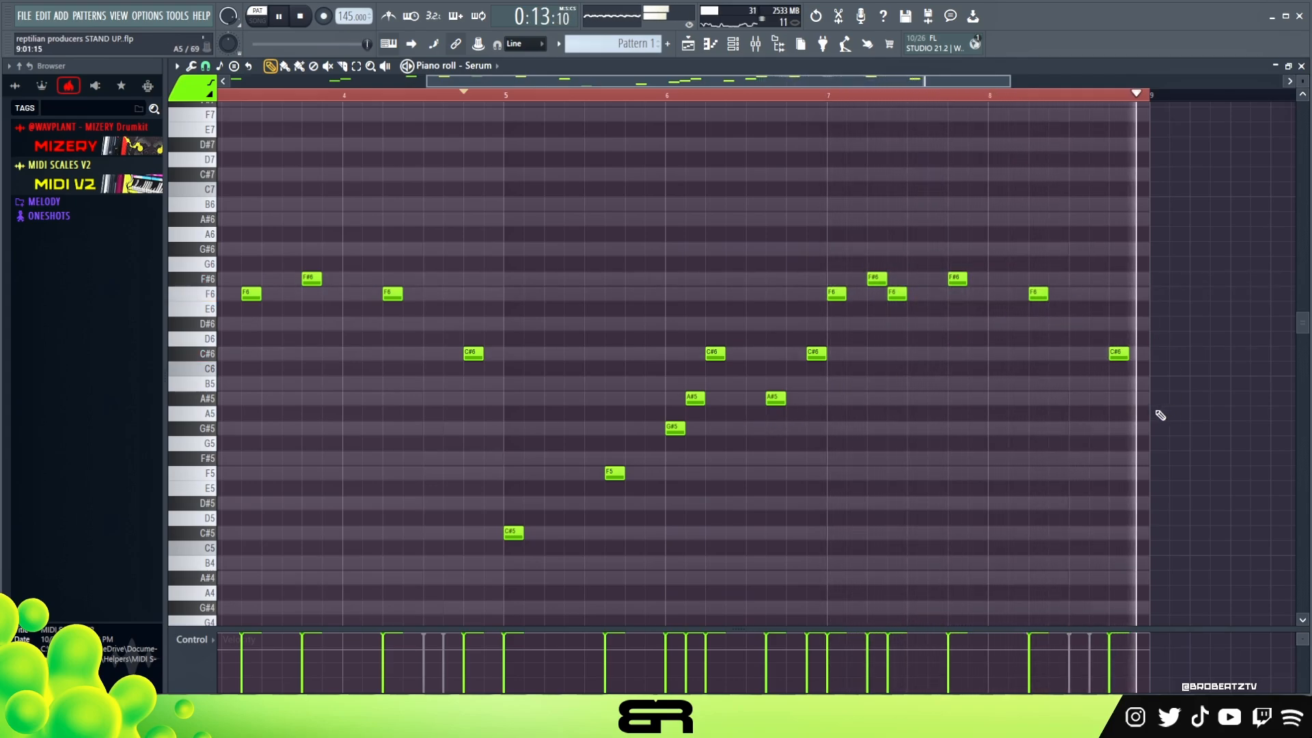
key("space")
right_click(583, 203)
left_click_drag(471, 83, 263, 84)
left_click(249, 94)
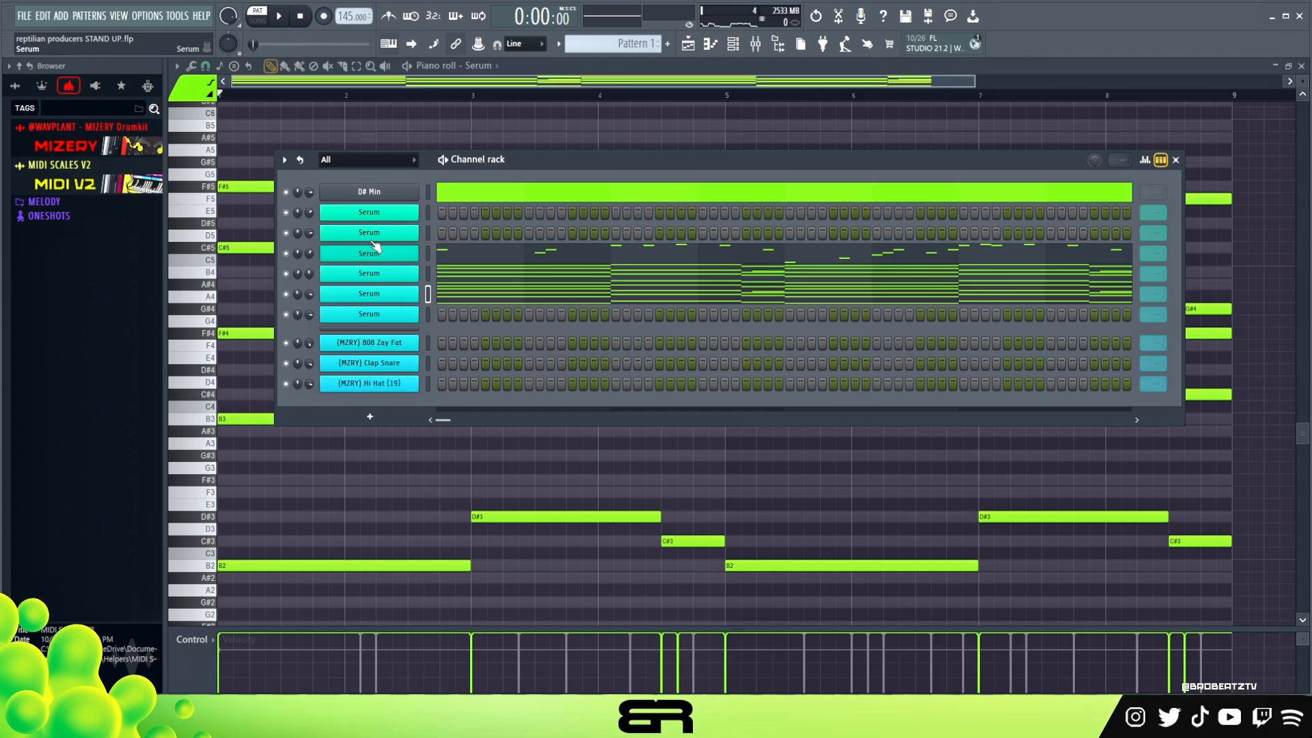
Step: Check which preset the second Serum channel holds and compare the chord notes and registers on the two chord channels
left_click(376, 236)
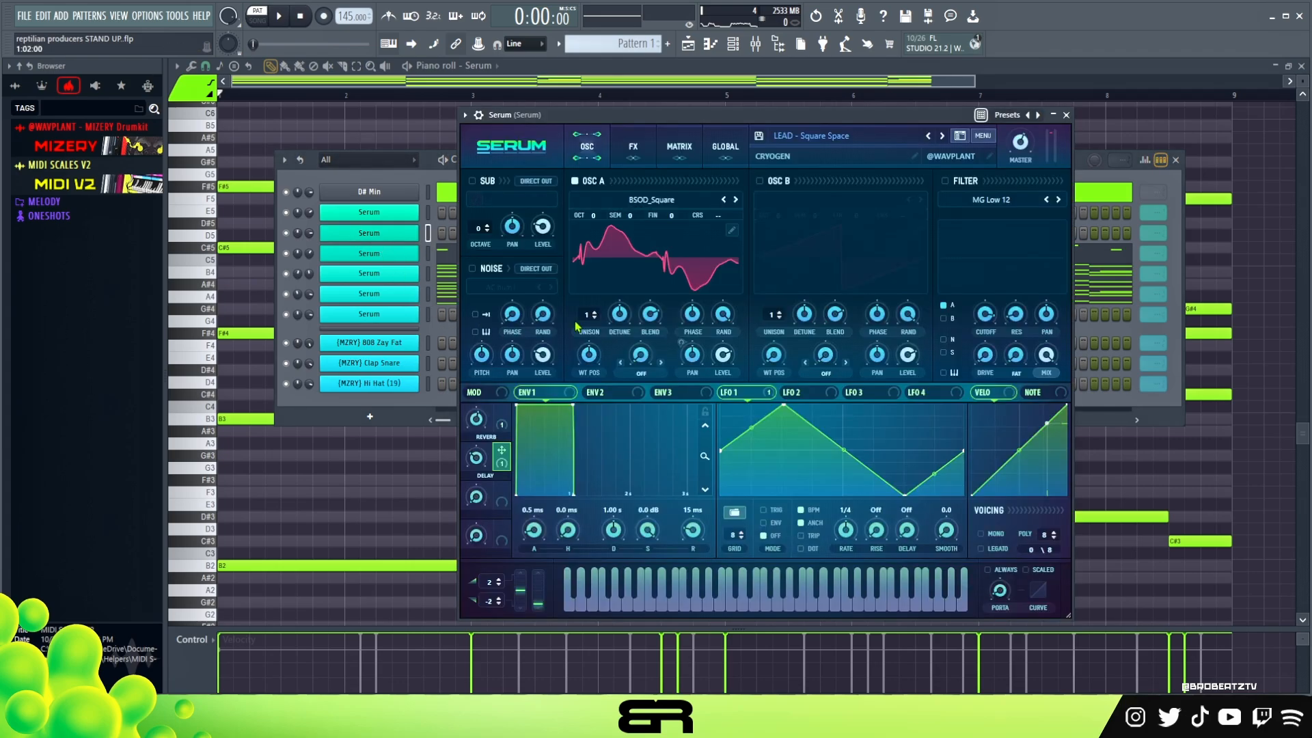
left_click(1068, 116)
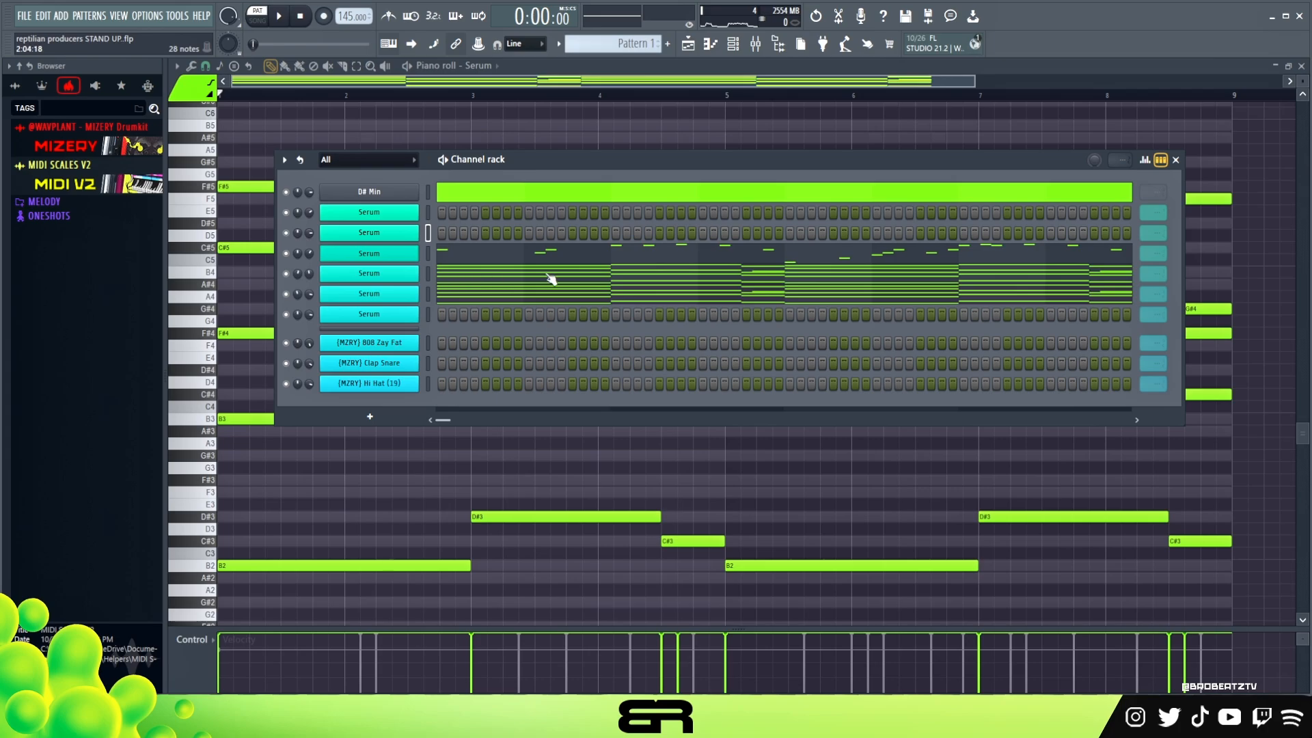
key("F6")
scroll(437, 288, "up", 8)
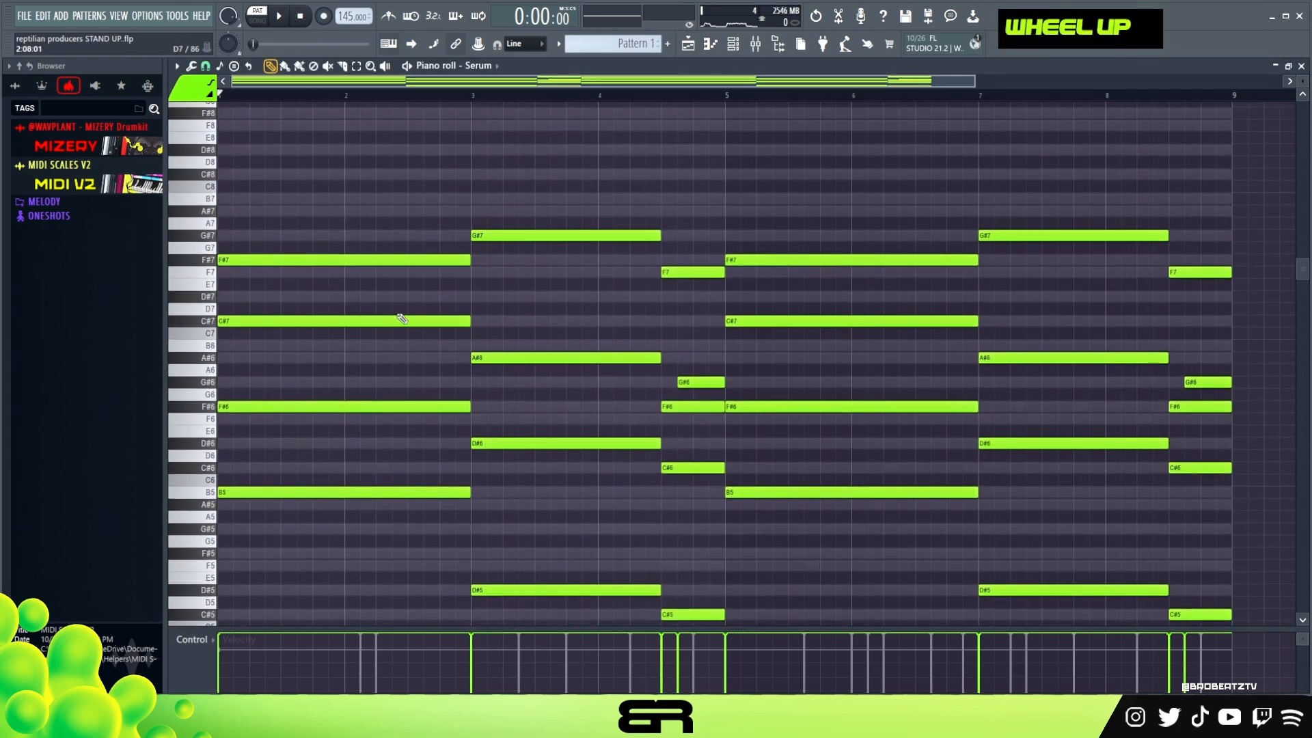
left_click_drag(295, 194, 967, 601)
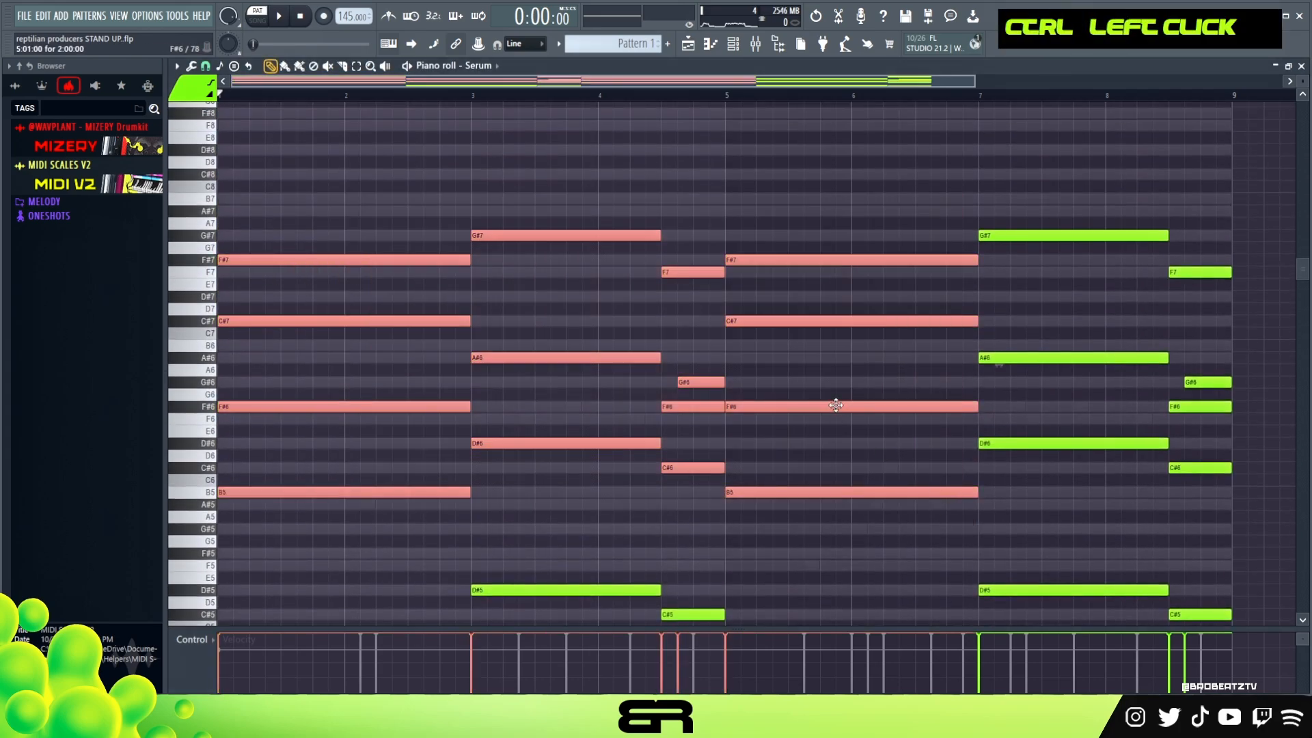
right_click(835, 398)
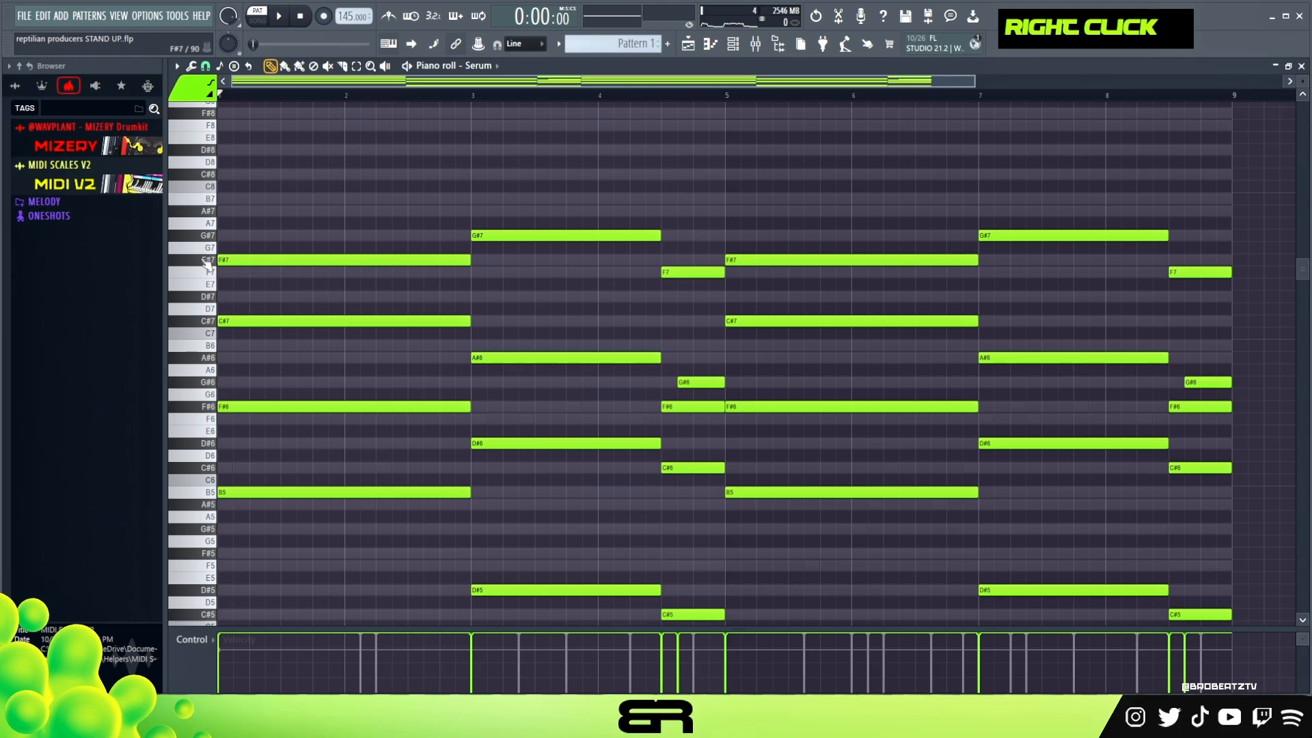
left_click(736, 50)
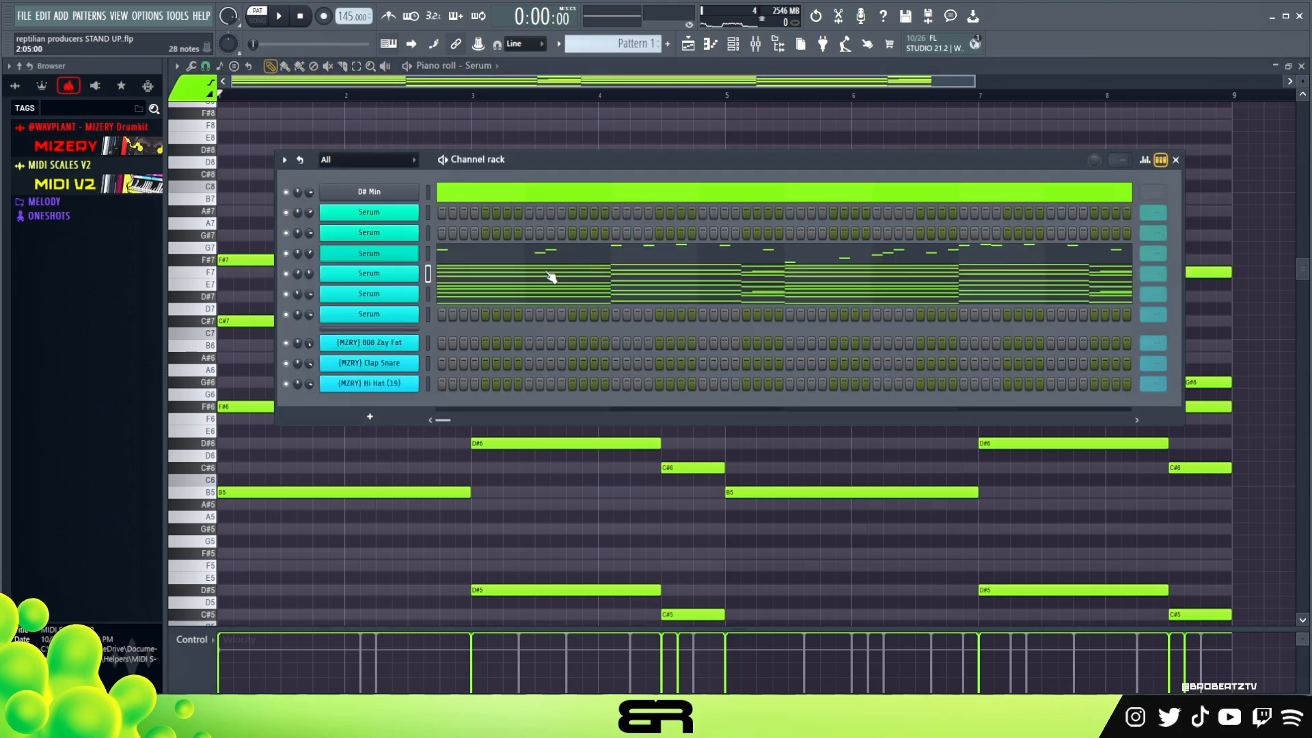
left_click(530, 298)
scroll(311, 320, "down", 5)
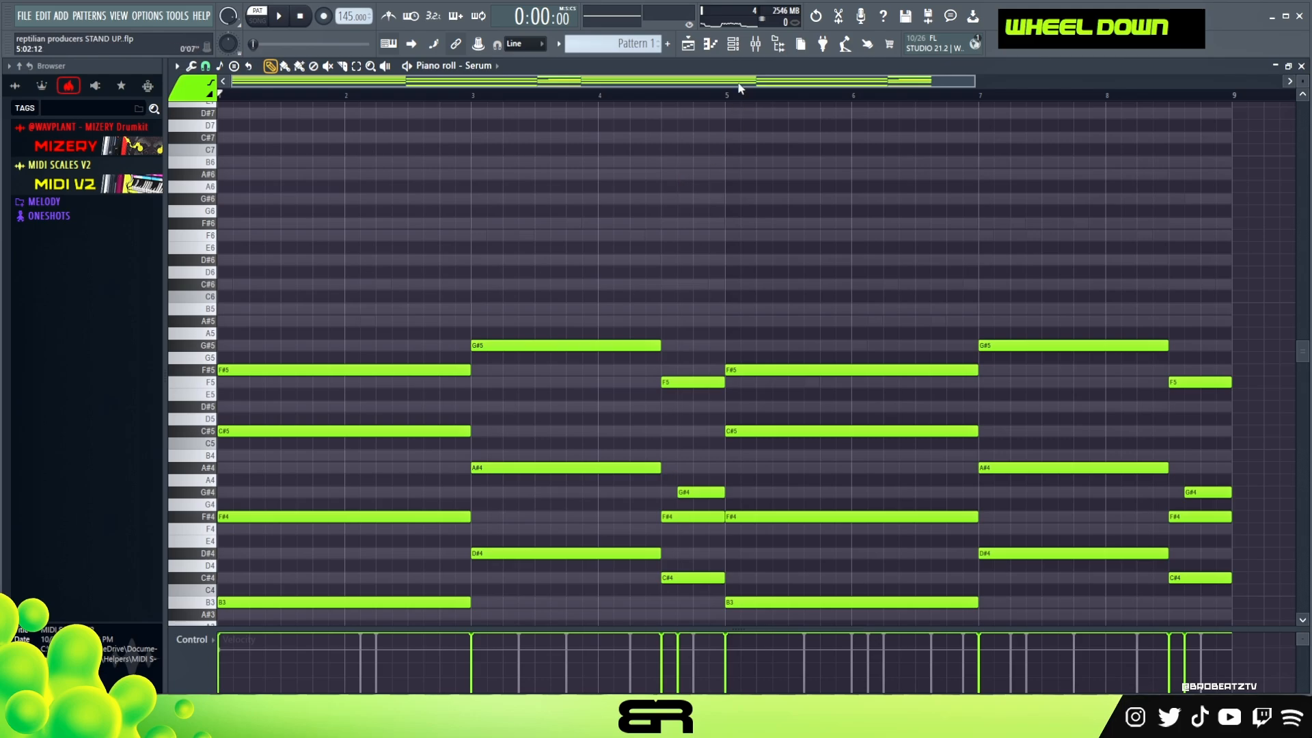
left_click(728, 53)
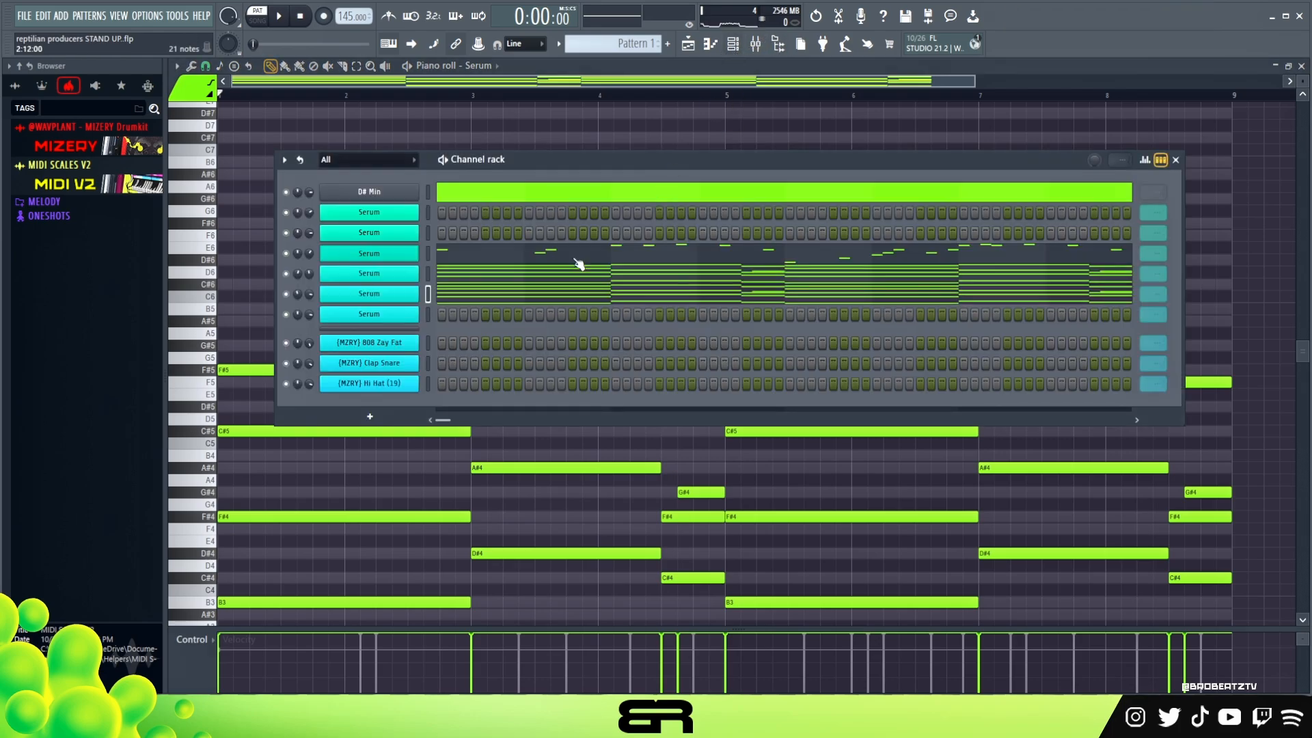
scroll(410, 290, "up", 6)
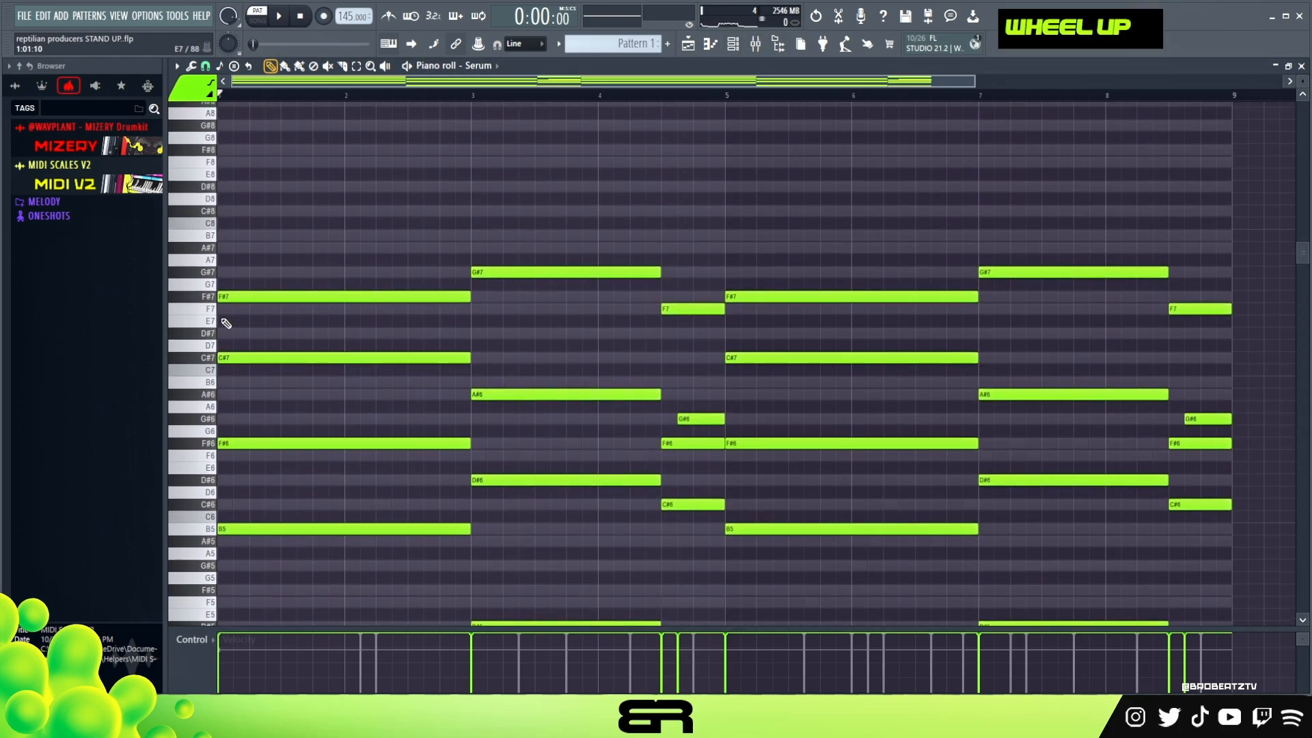
scroll(262, 296, "down", 2)
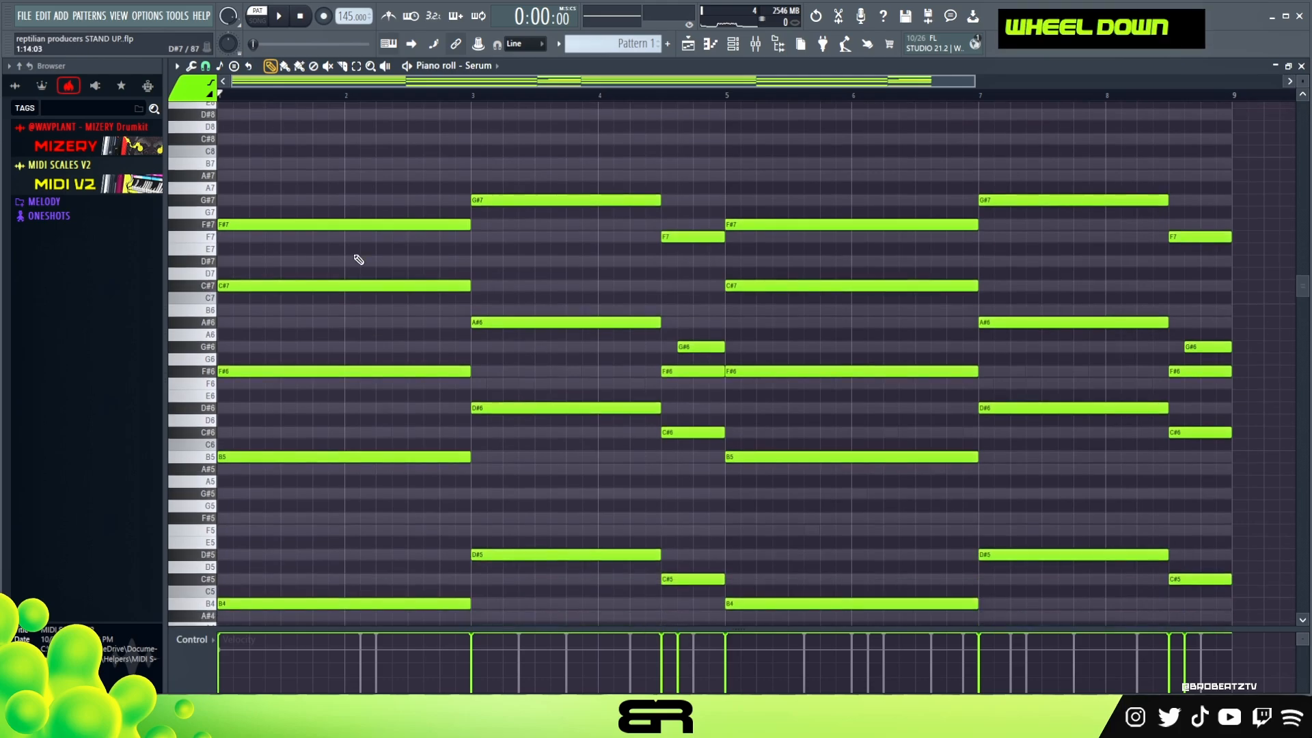
Step: Play back the chords with the melody channel muted
left_click(729, 53)
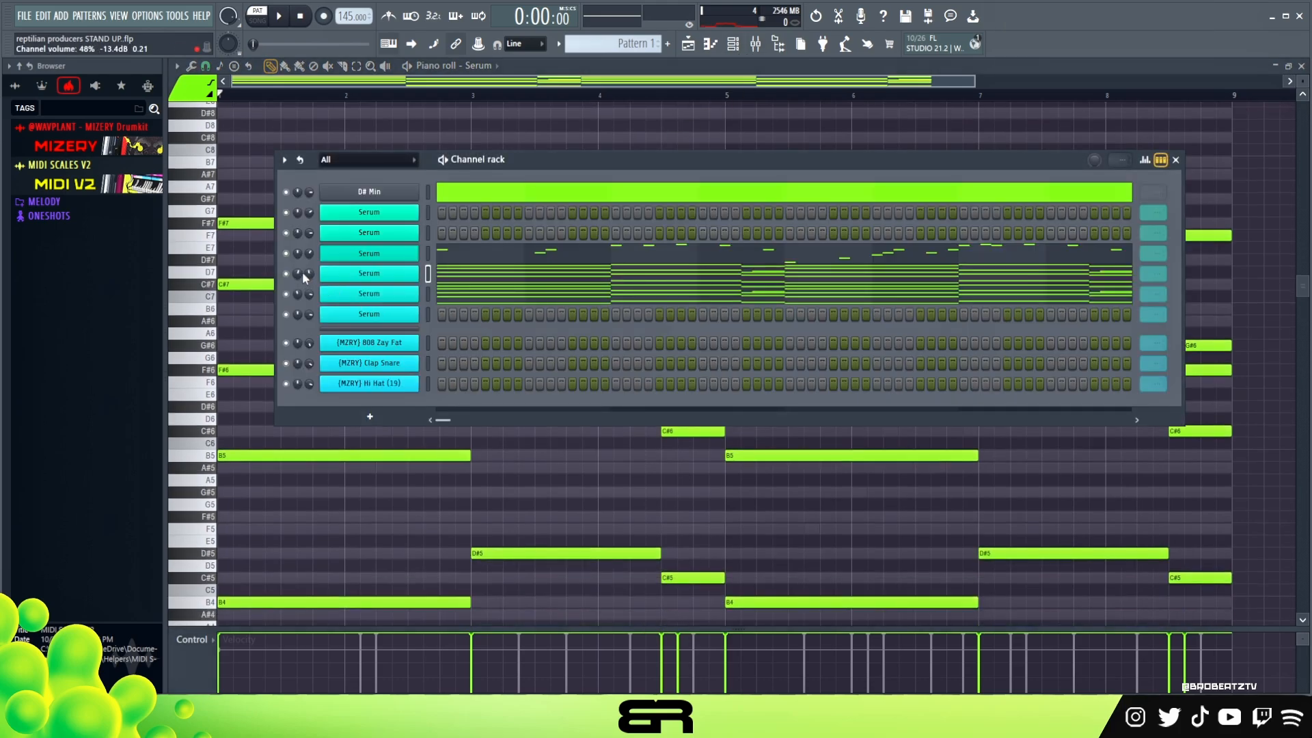
key("space")
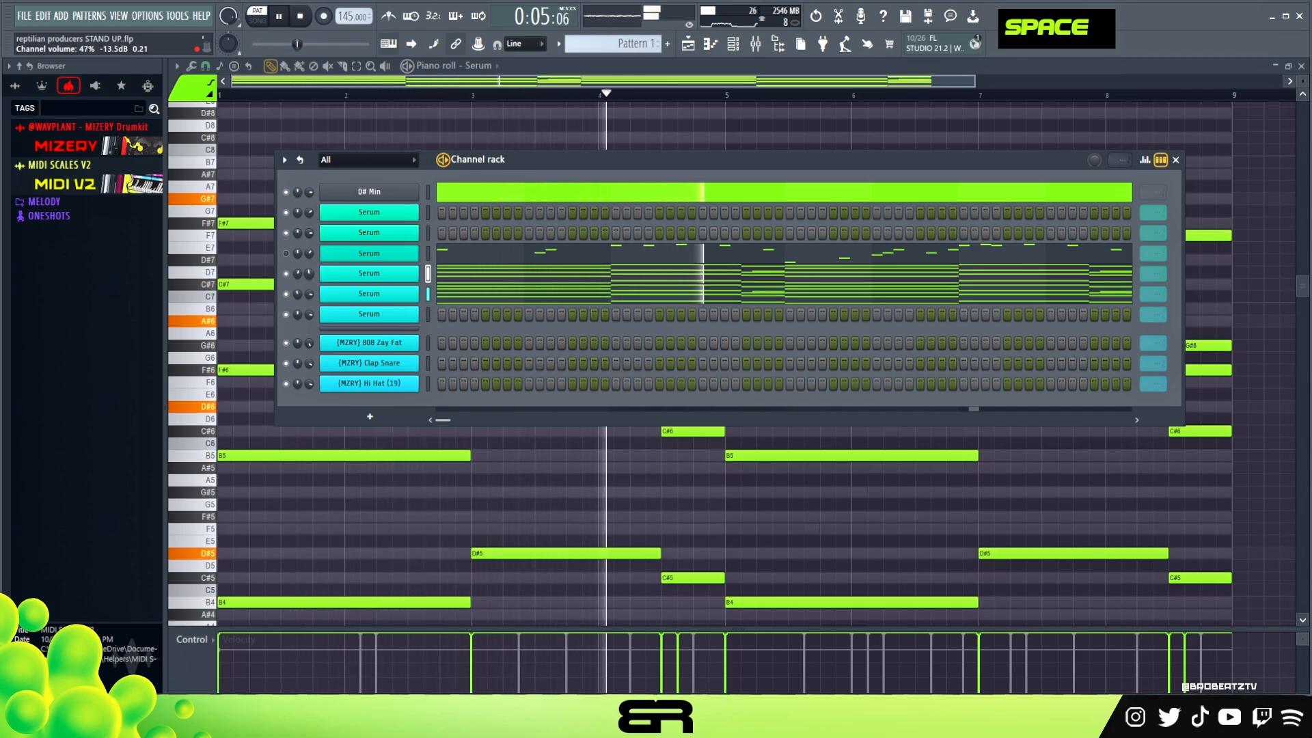
key("space")
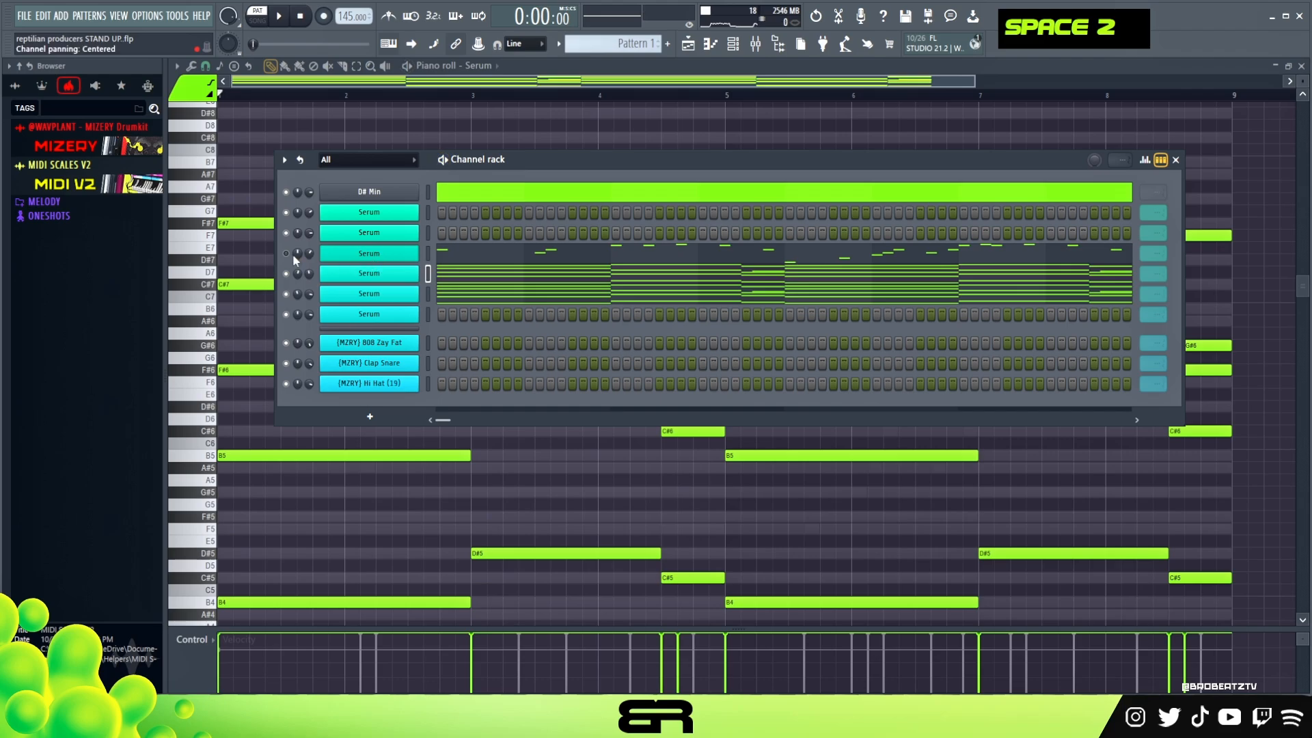
Step: Open the notes of the LEAD - Square Space channel, zoomed to the first four bars
left_click(367, 233)
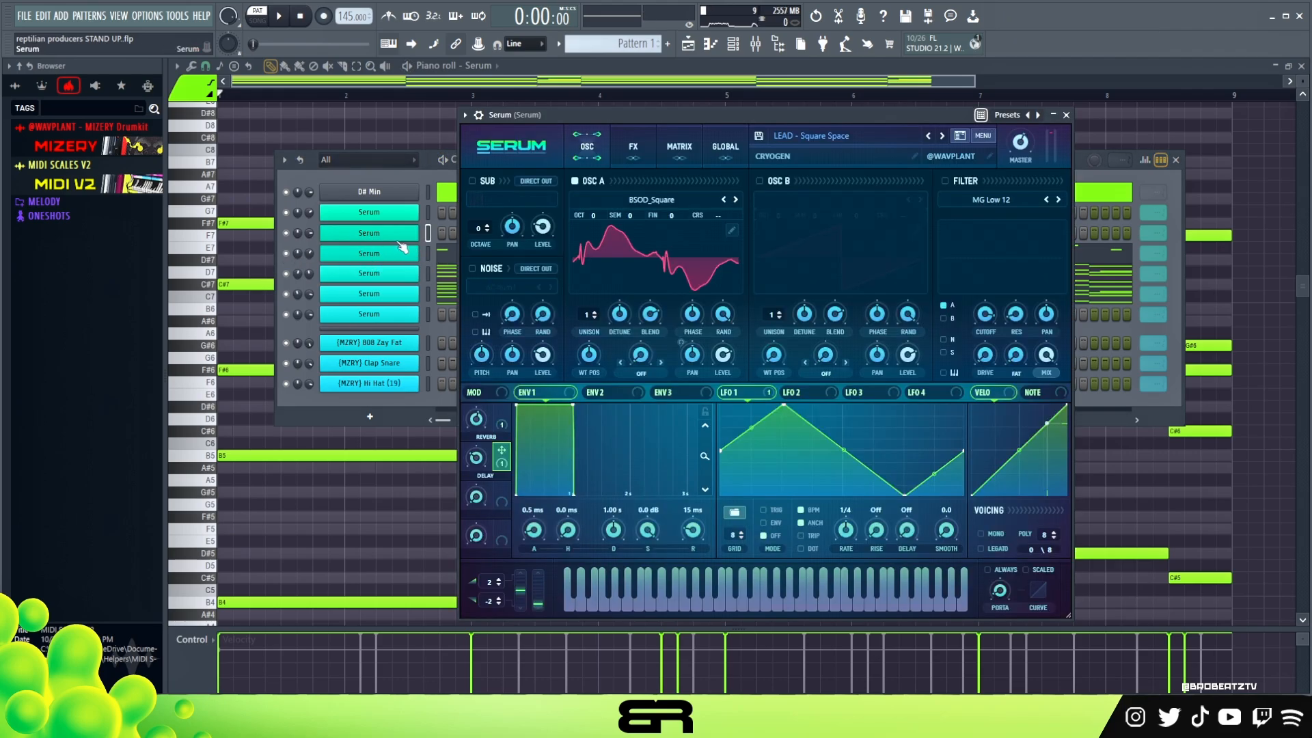
right_click(399, 238)
left_click(449, 231)
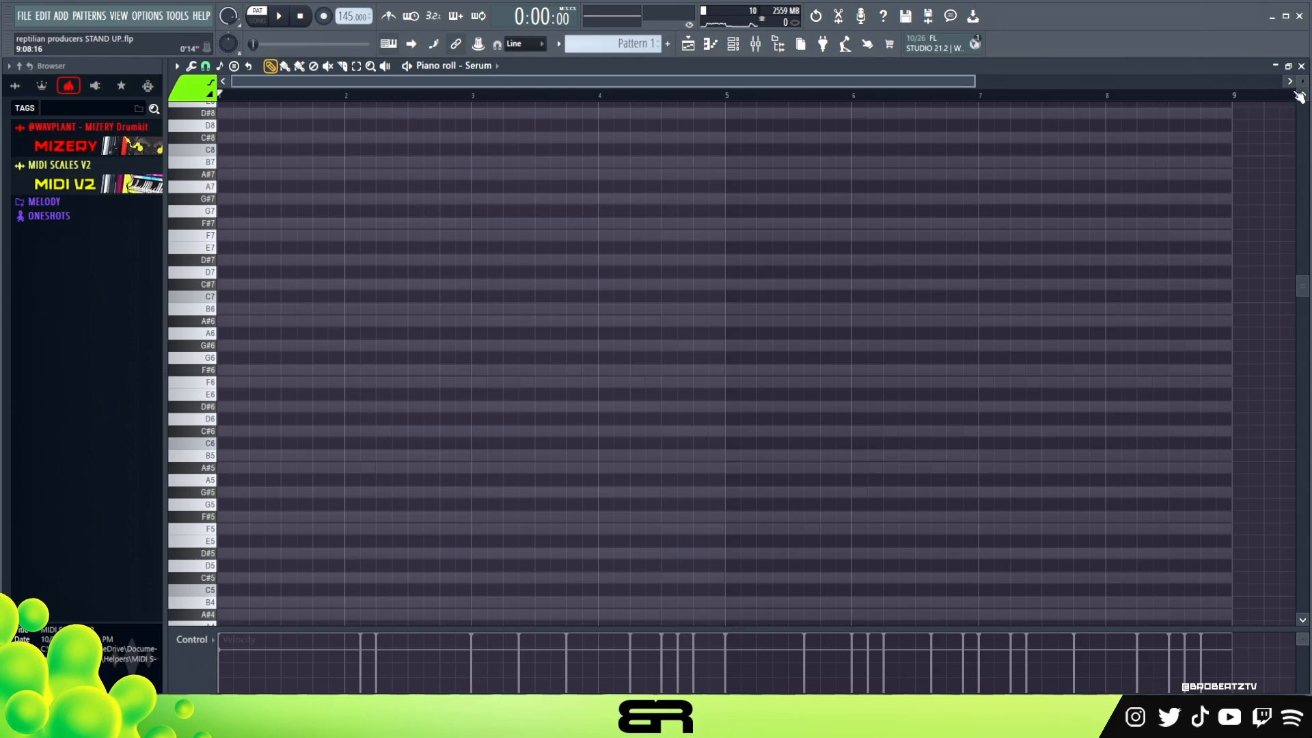
scroll(1302, 82, "up", 2)
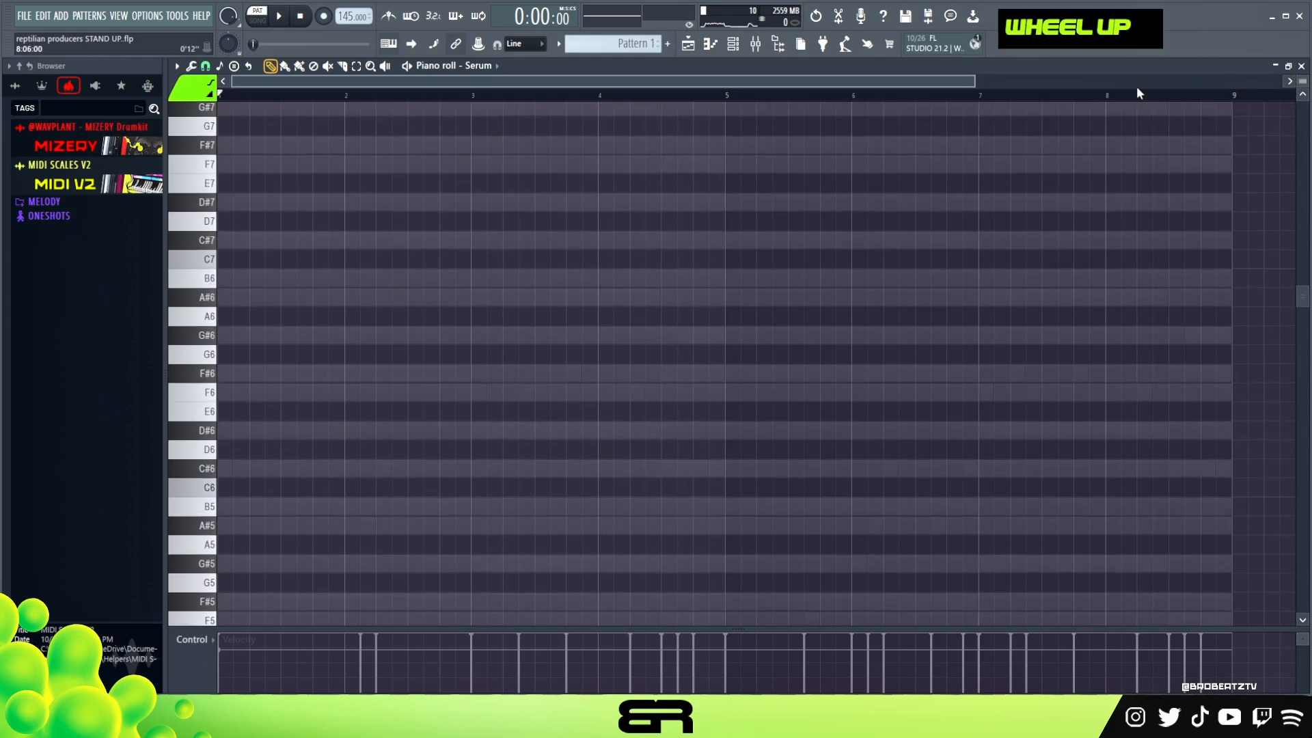
left_click_drag(980, 79, 614, 99)
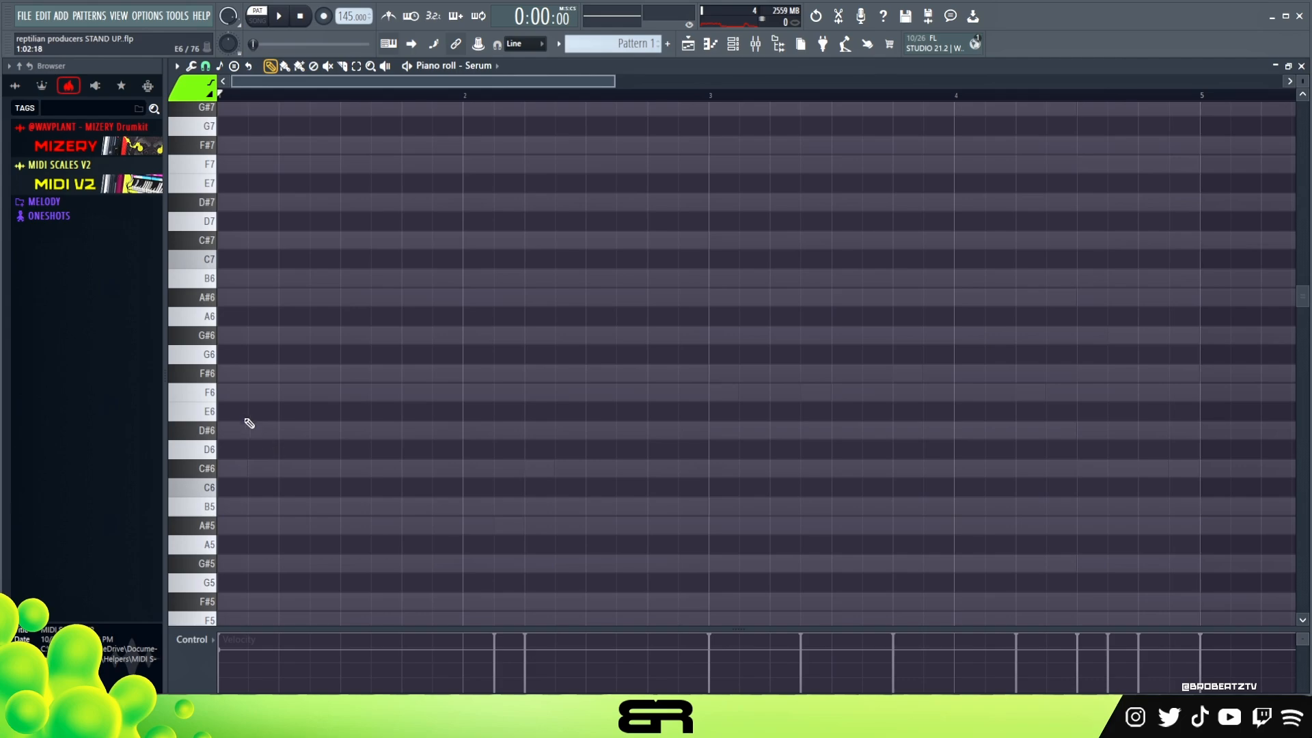
Step: Audition the F#6 pitch and play back the opening of the pattern repeatedly
double_click(208, 374)
key("space")
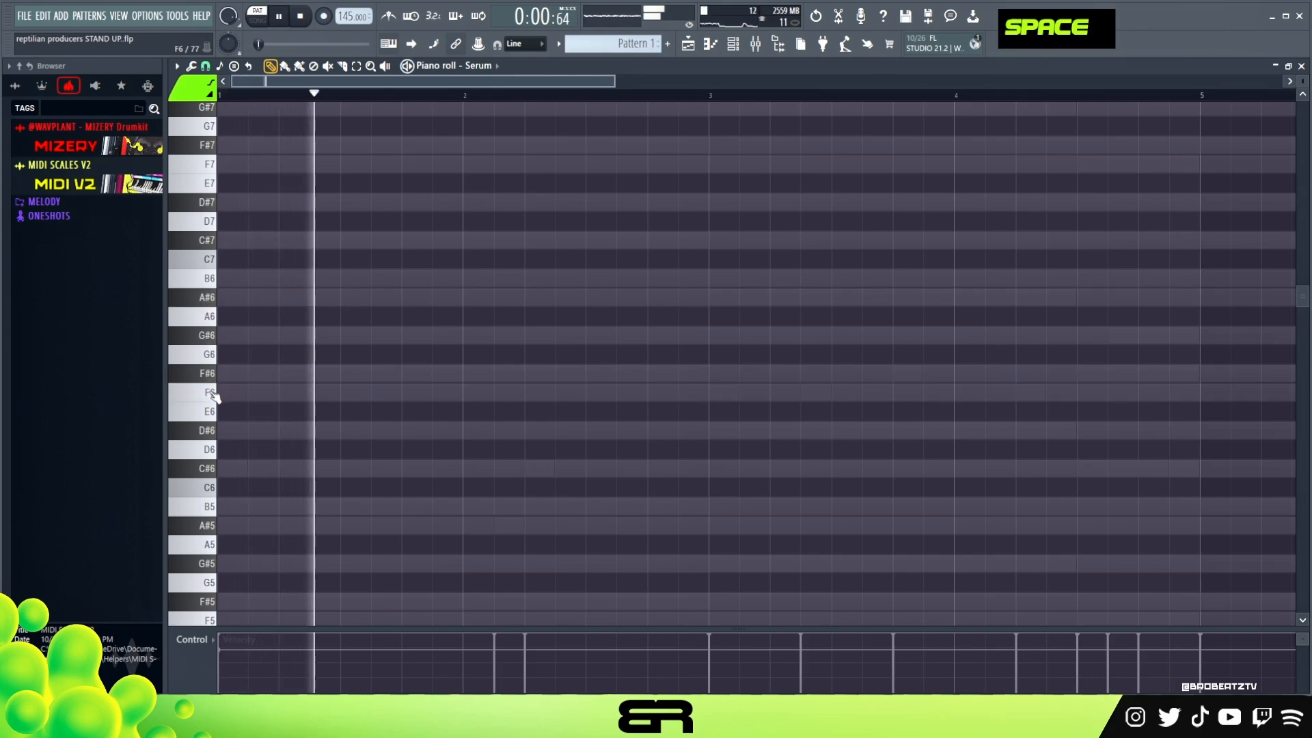
key("space")
key("space")
key("space")
key("space")
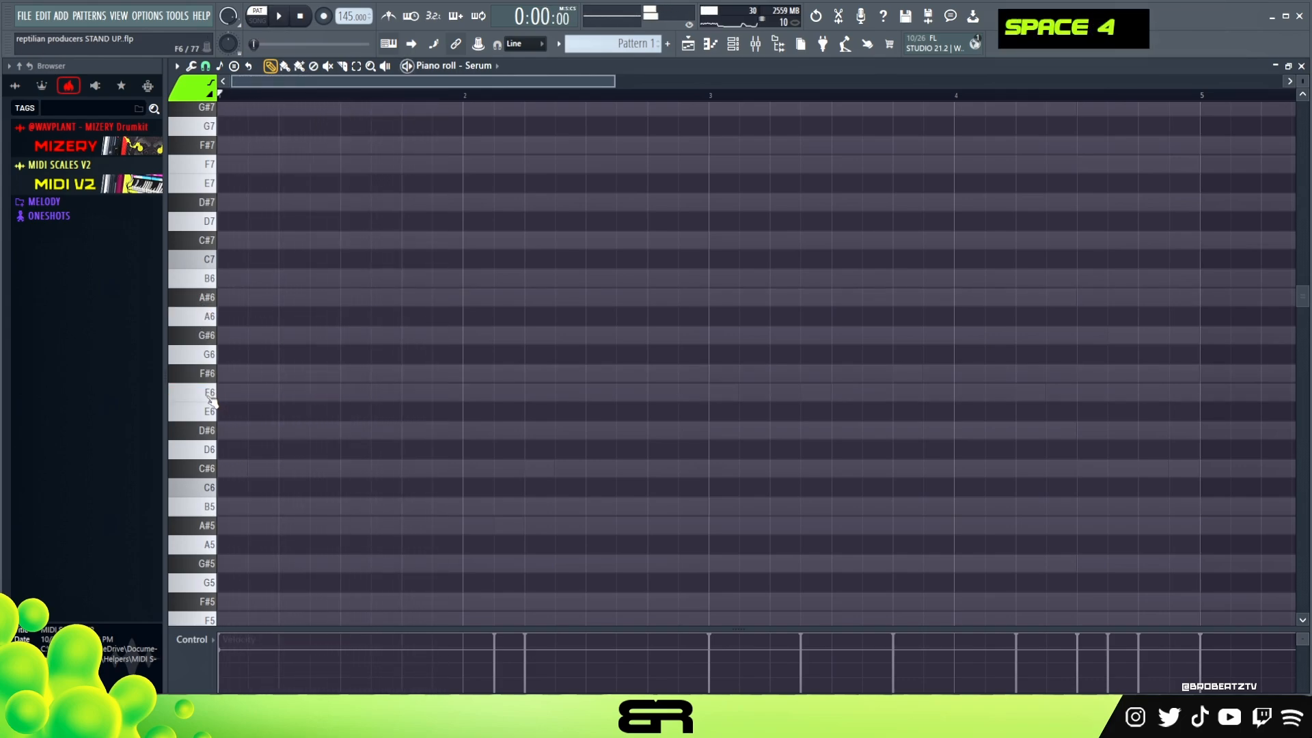
key("space")
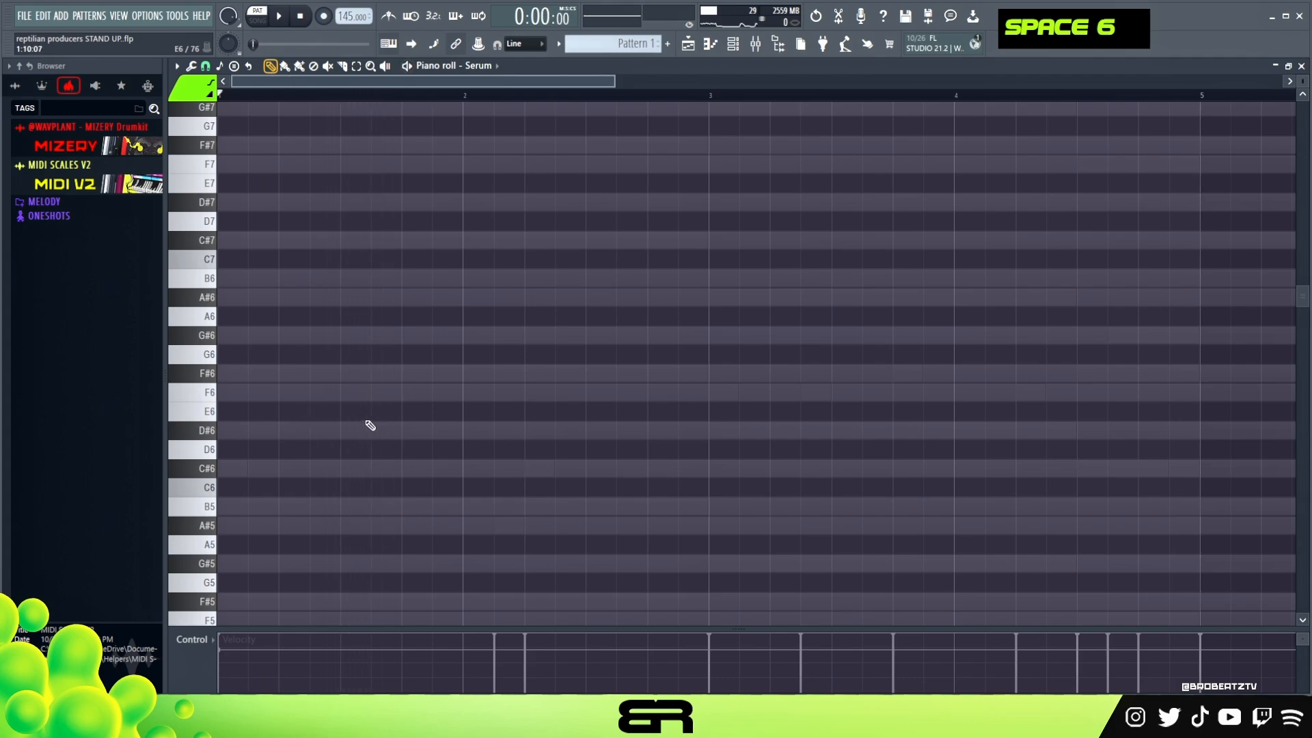
Step: Draw a short F6 leading into an F#6 at step 11 of bar 1, plus C#6 notes at step 13 and the start of bar 2
mouse_move(399, 391)
left_mouse_down()
mouse_move(375, 391)
mouse_move(404, 375)
left_mouse_up()
left_click(377, 374, "alt")
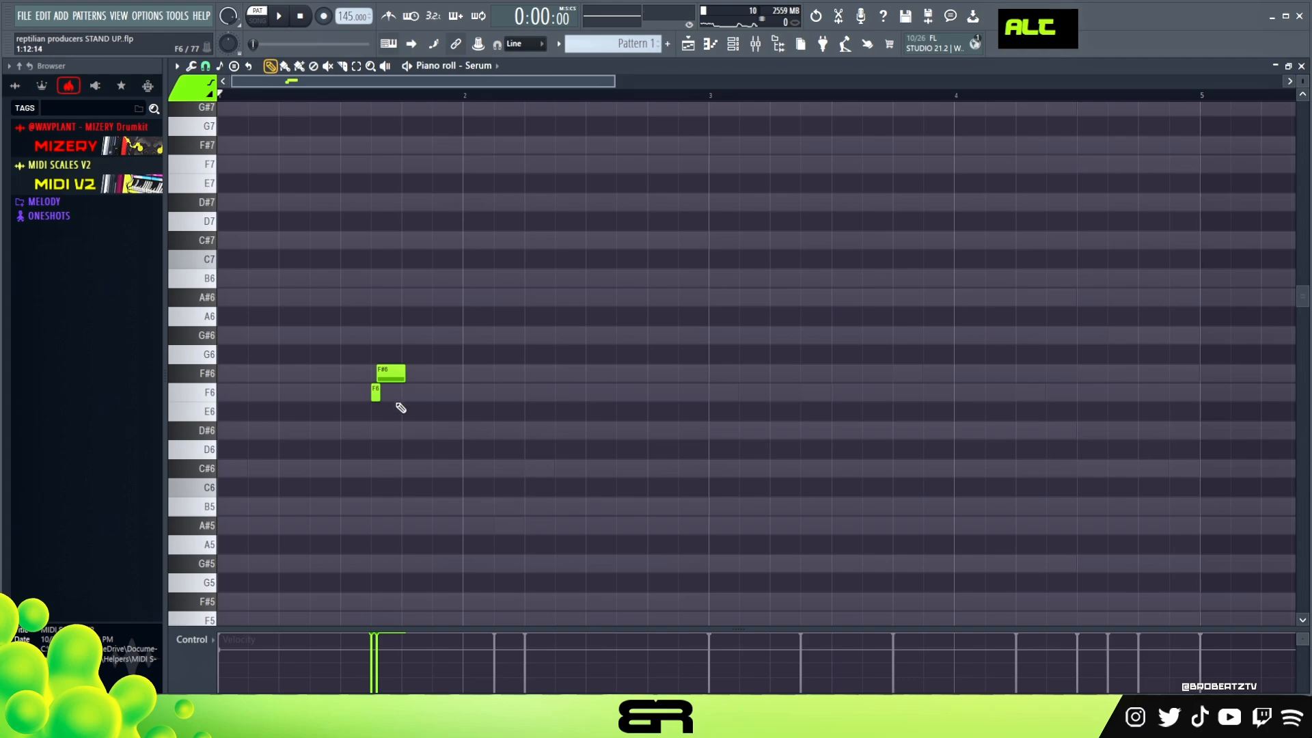
left_click(375, 393, "ctrl")
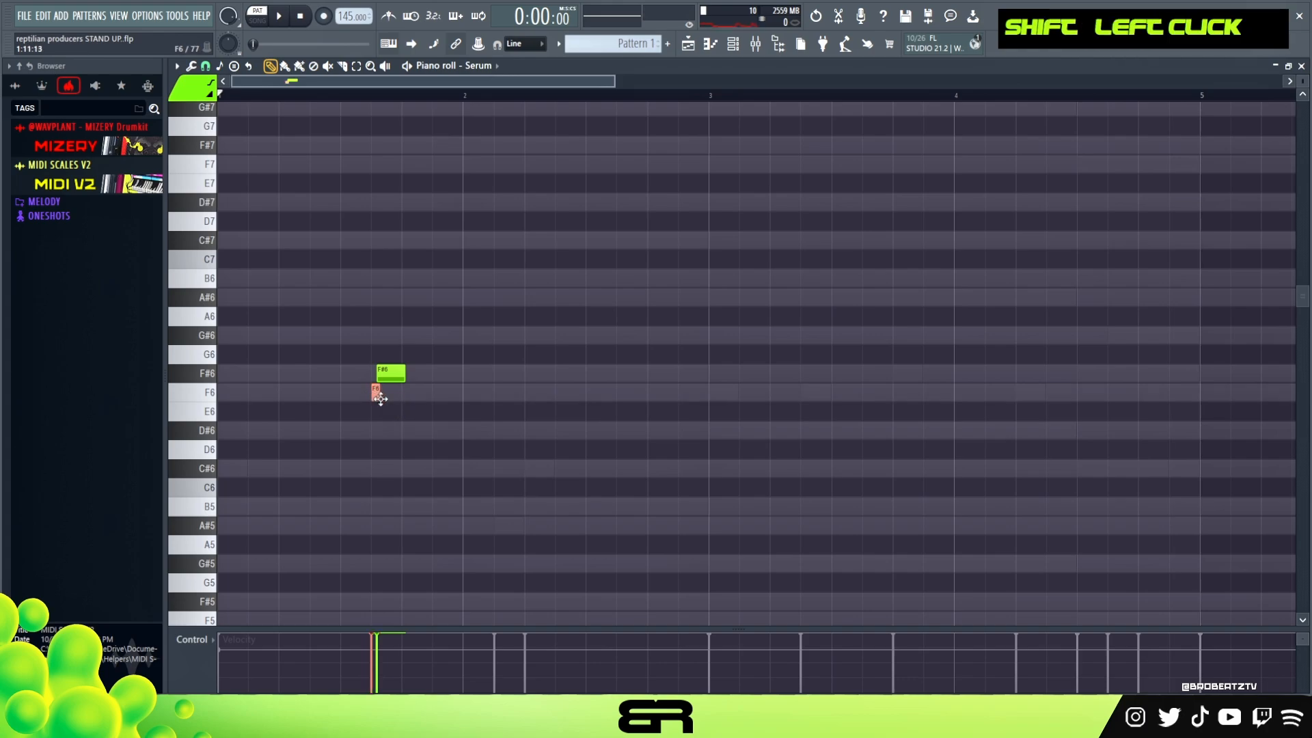
left_click_drag(412, 473, 415, 473)
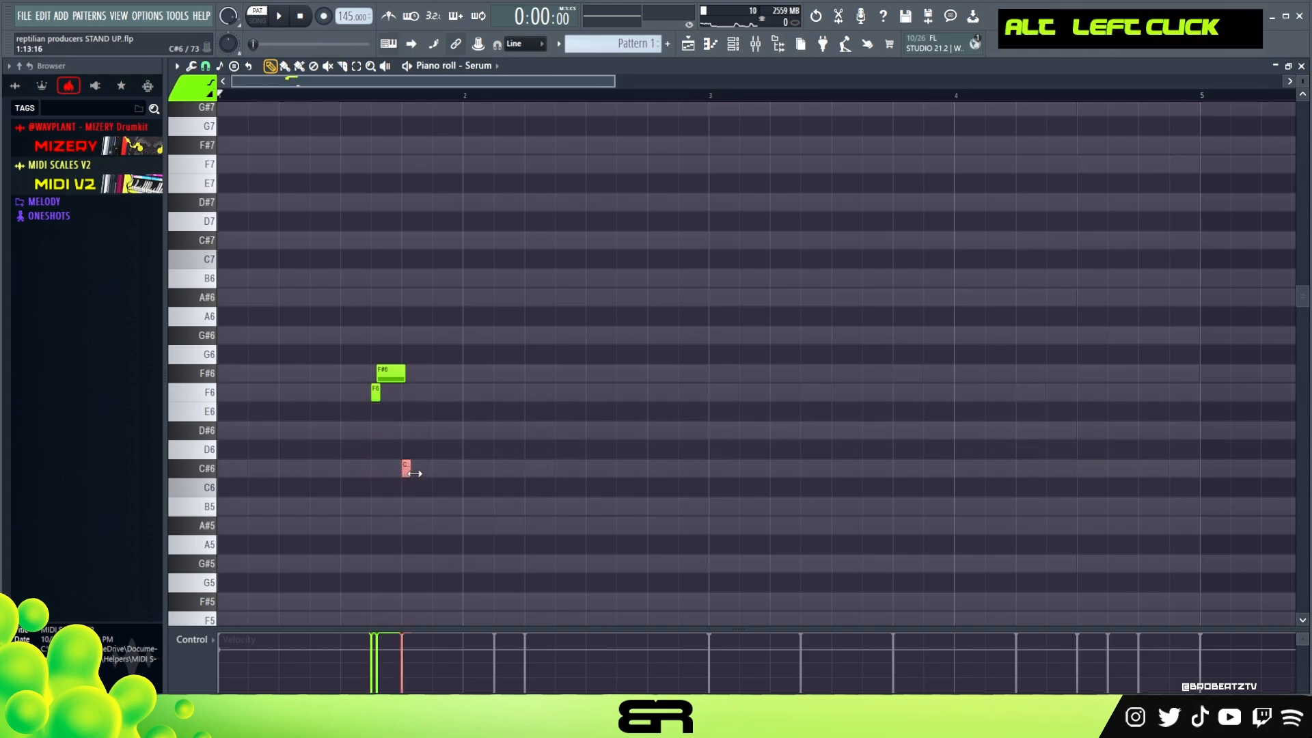
left_click(464, 475)
Step: Lower the velocity of all the lead notes slightly and play back the phrase
key("space")
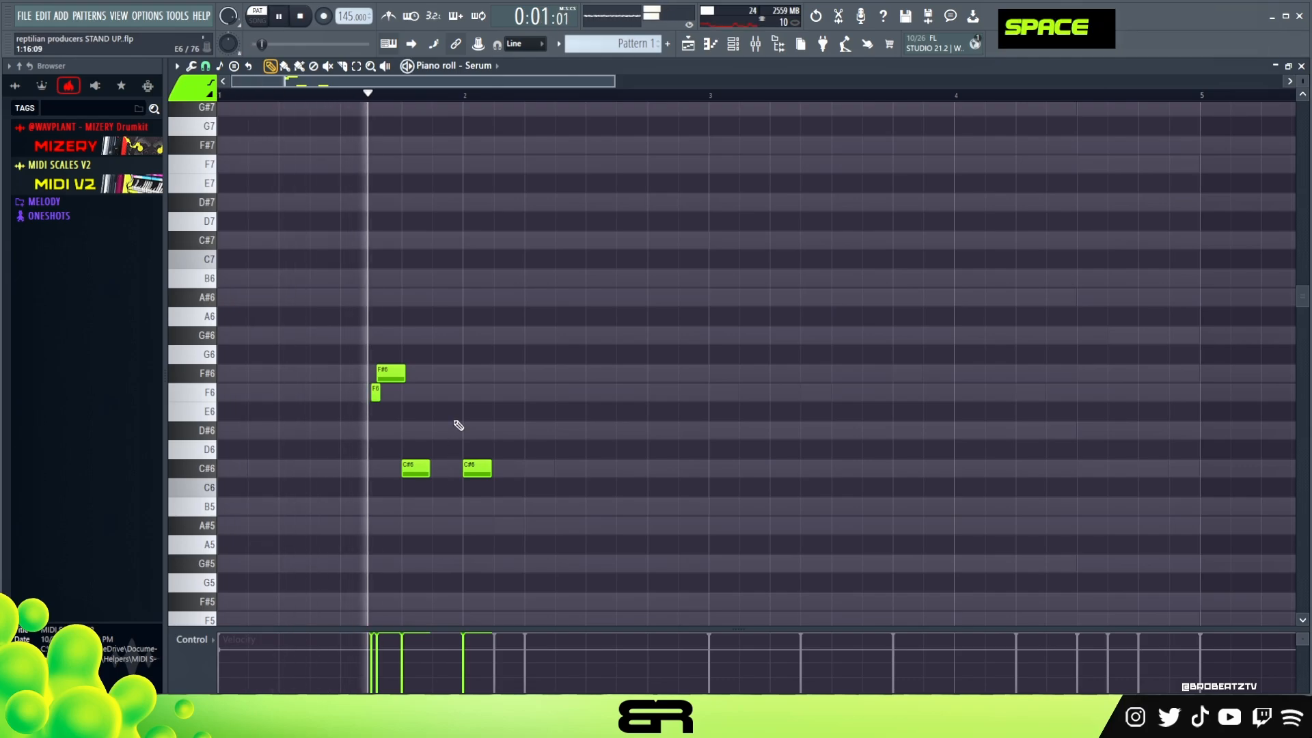
key("space")
key("space")
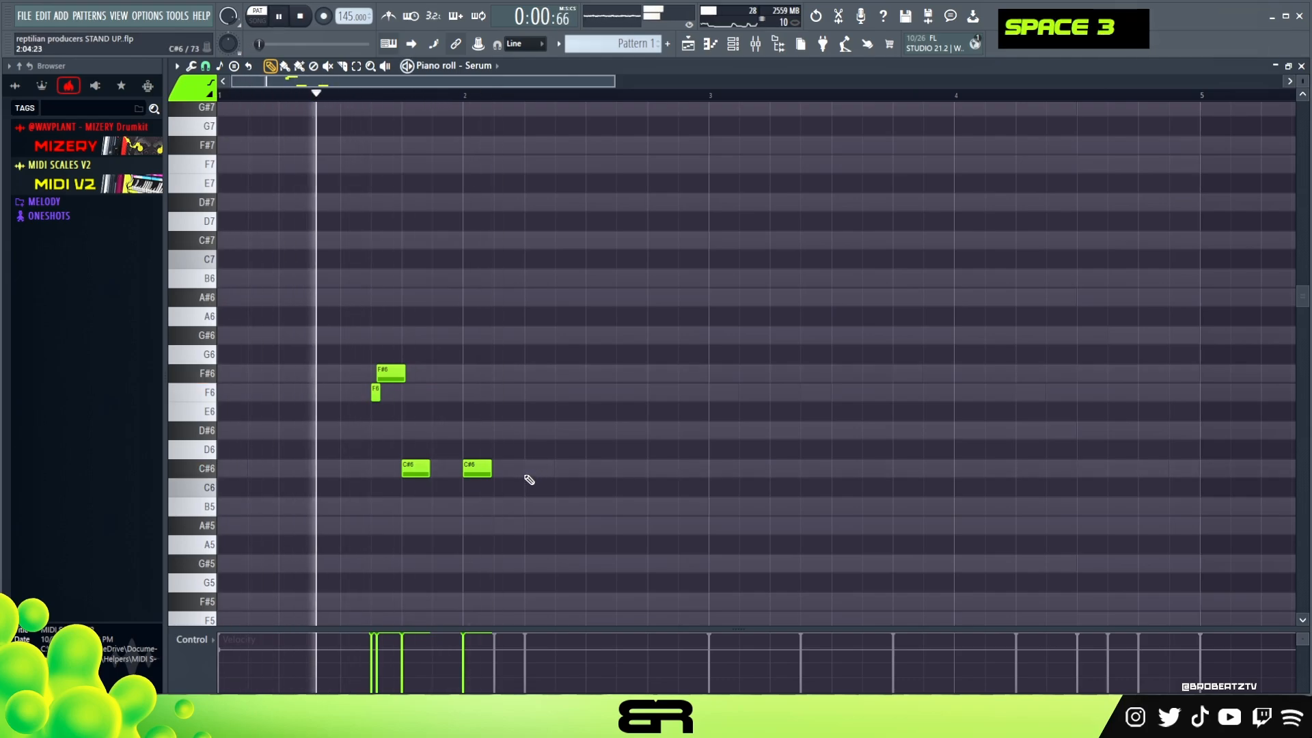
key("ctrl+a")
scroll(545, 401, "down", 7)
key("space")
key("space")
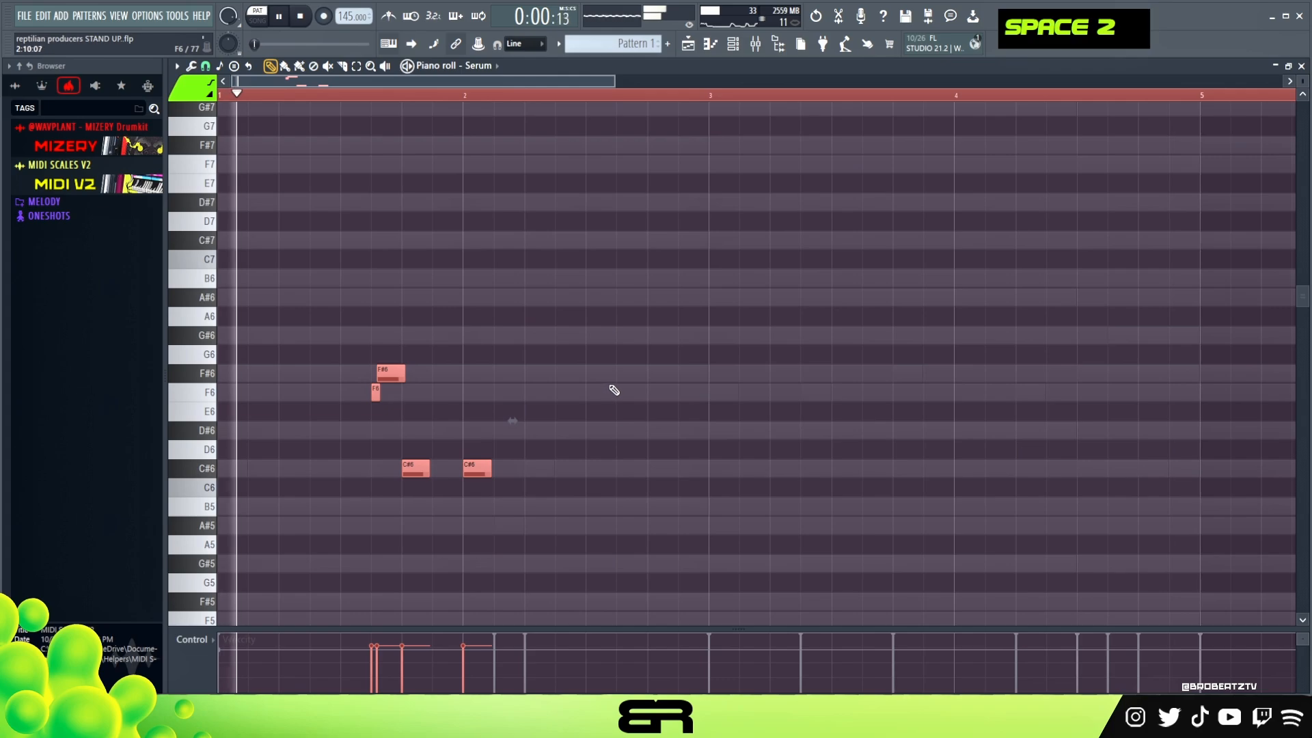
right_click(593, 395)
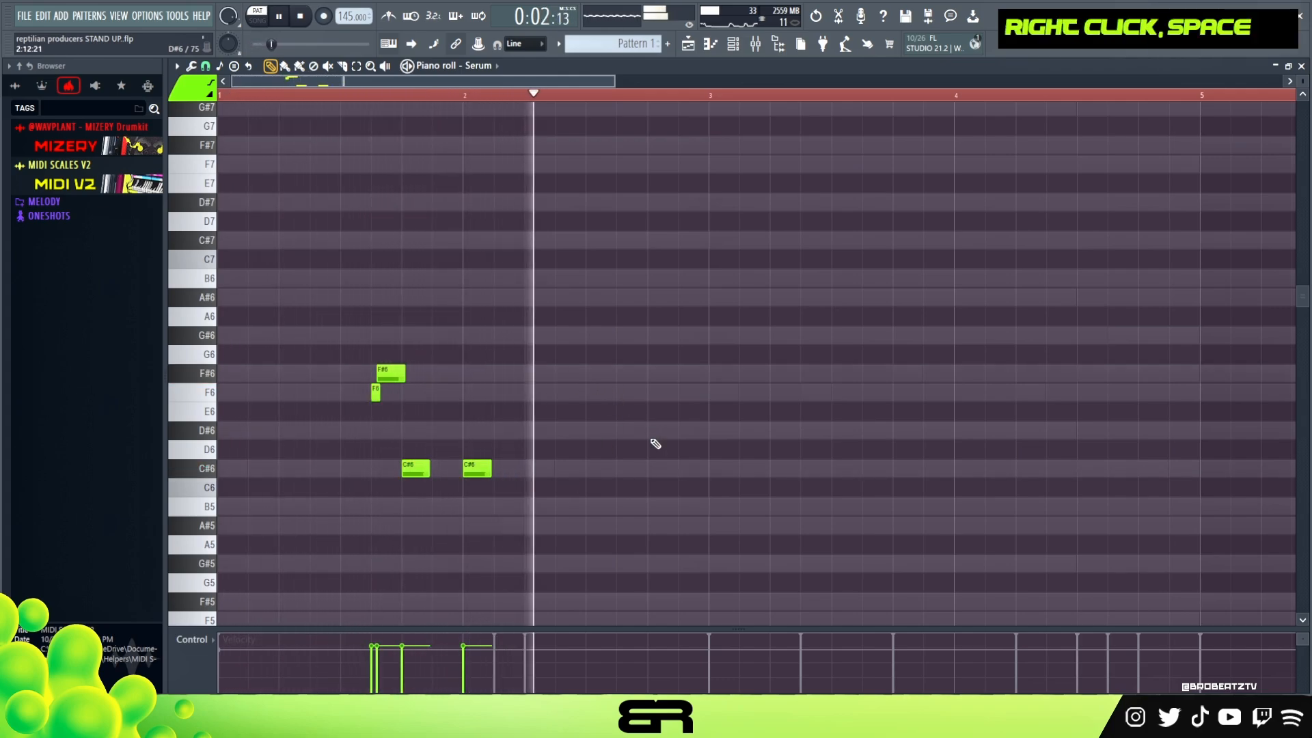
key("space")
Step: Add a short F#5 leading into a G#5 at step 9 of bar 2, a longer F#5 at step 11 and an F5 at step 15
scroll(580, 517, "down", 1)
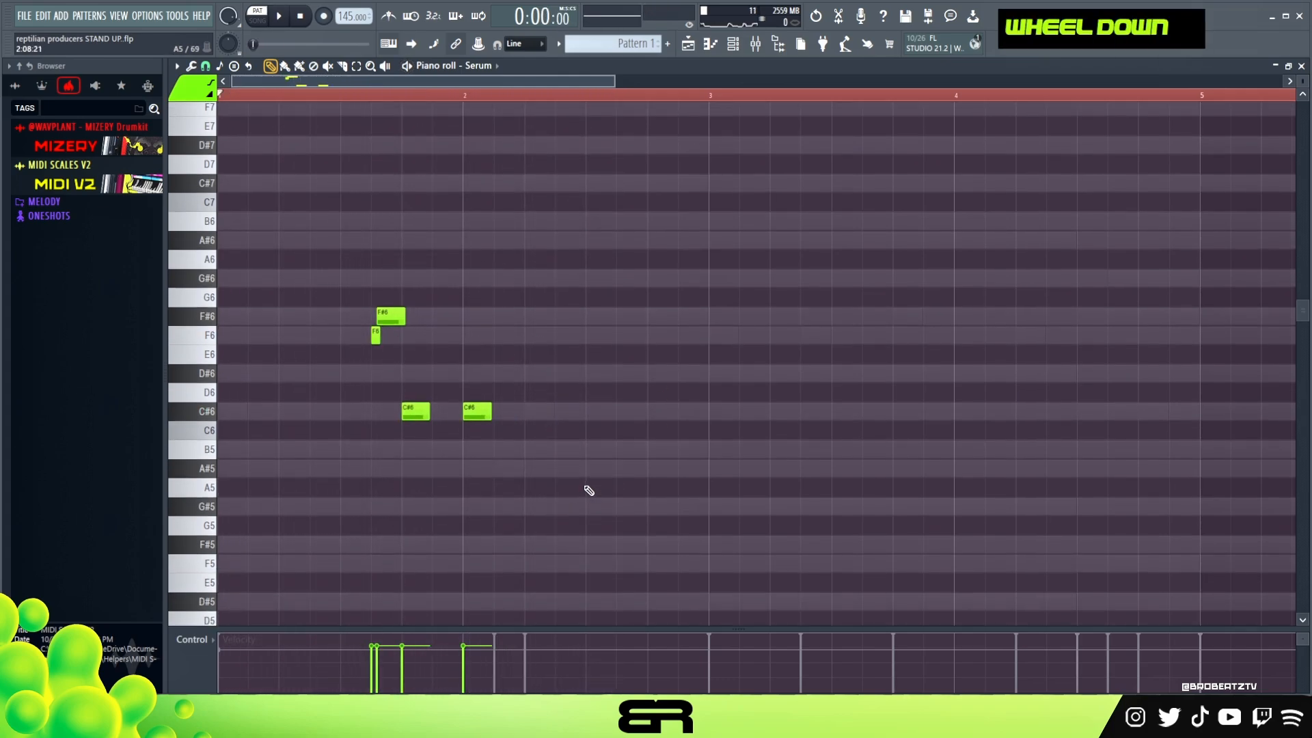
left_click(601, 549)
right_click(593, 544)
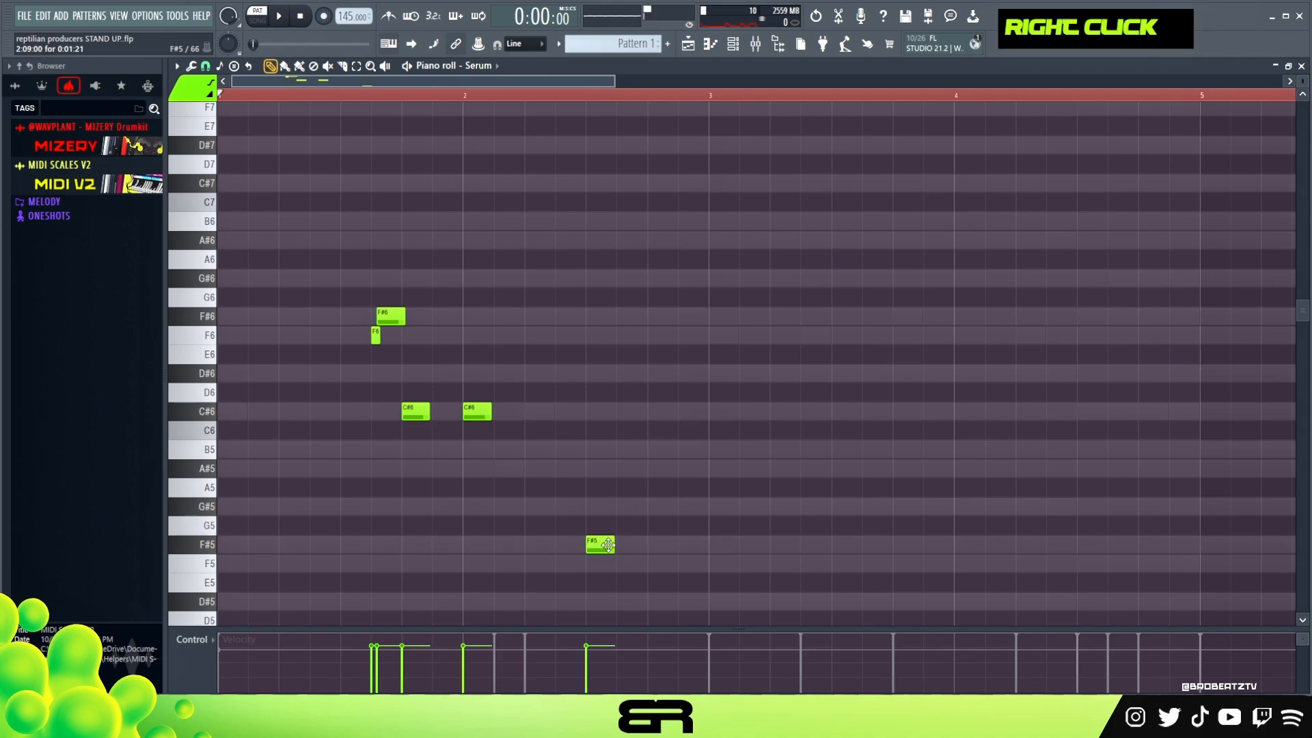
left_click_drag(612, 544, 591, 546)
left_click(586, 506, "alt")
left_click(596, 506, "alt")
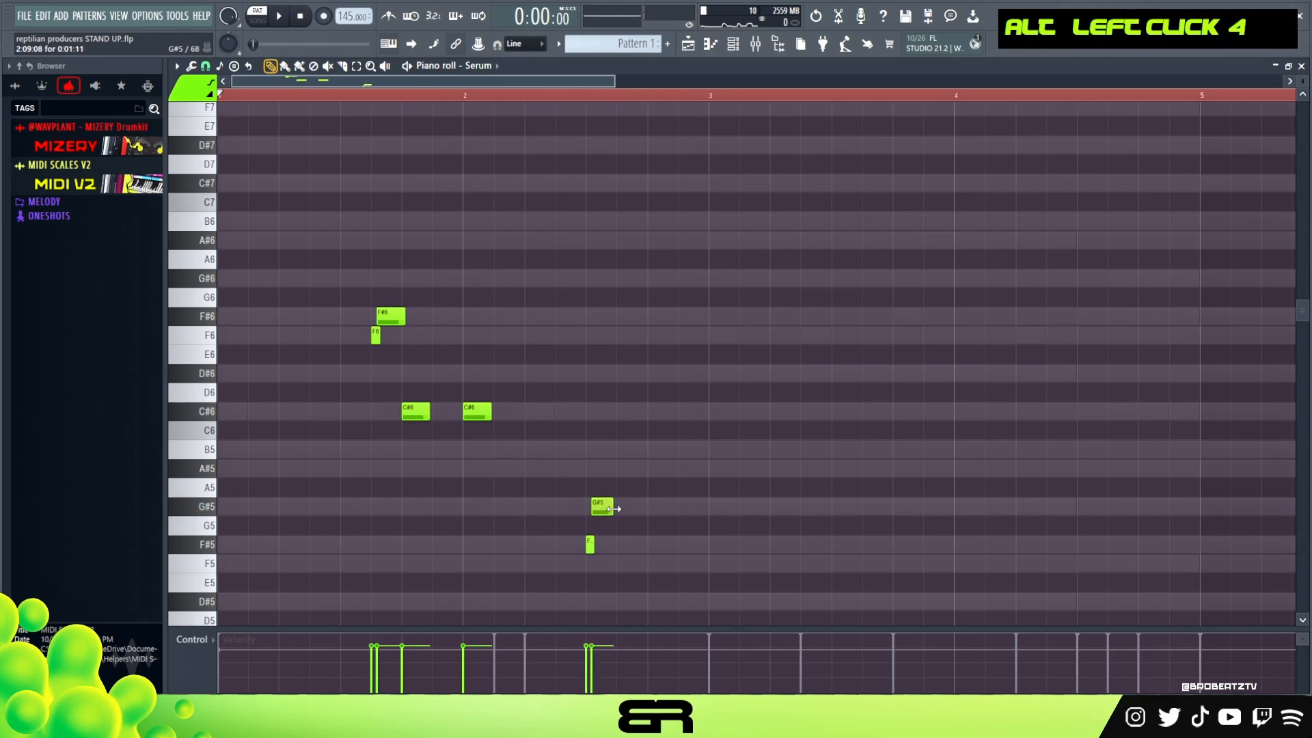
left_click(648, 558)
left_click_drag(646, 545, 683, 544)
Step: Play back the two-bar lead phrase and duplicate all its notes into bars 3 and 4
key("space")
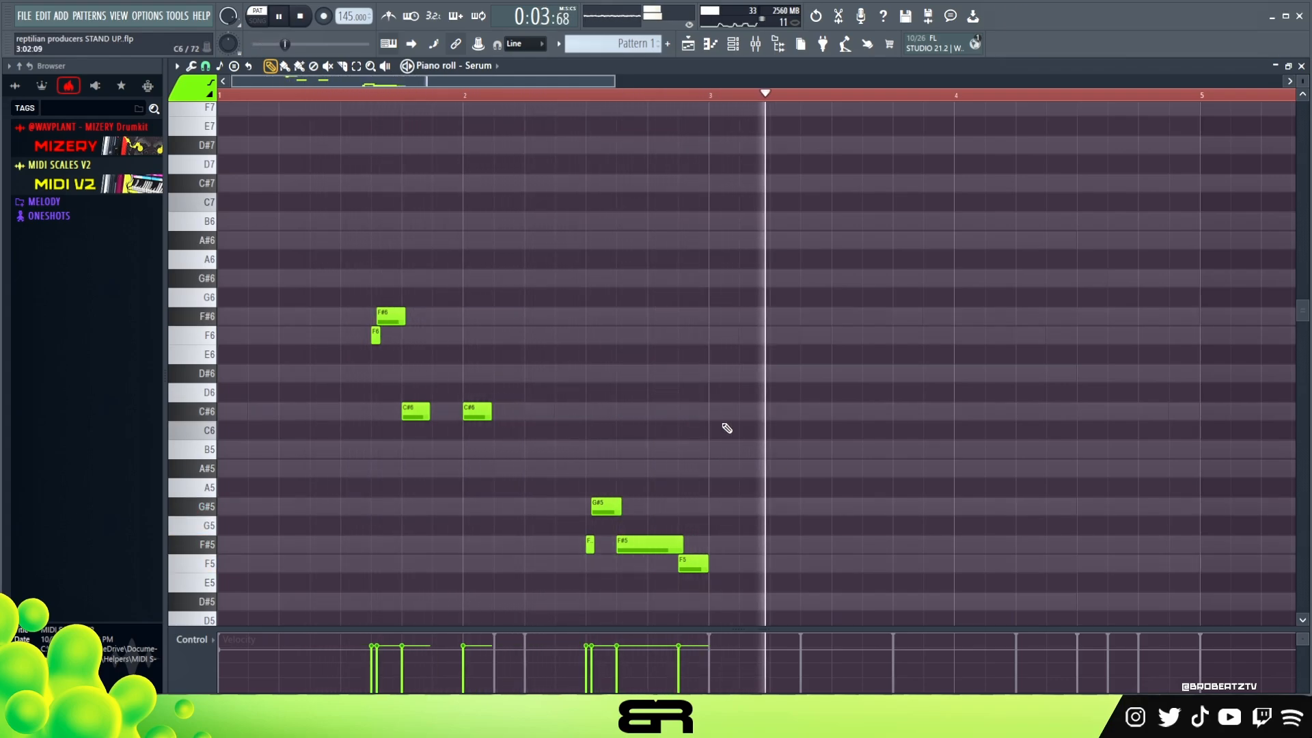
key("ctrl+a")
key("space")
left_click_drag(380, 314, 869, 337)
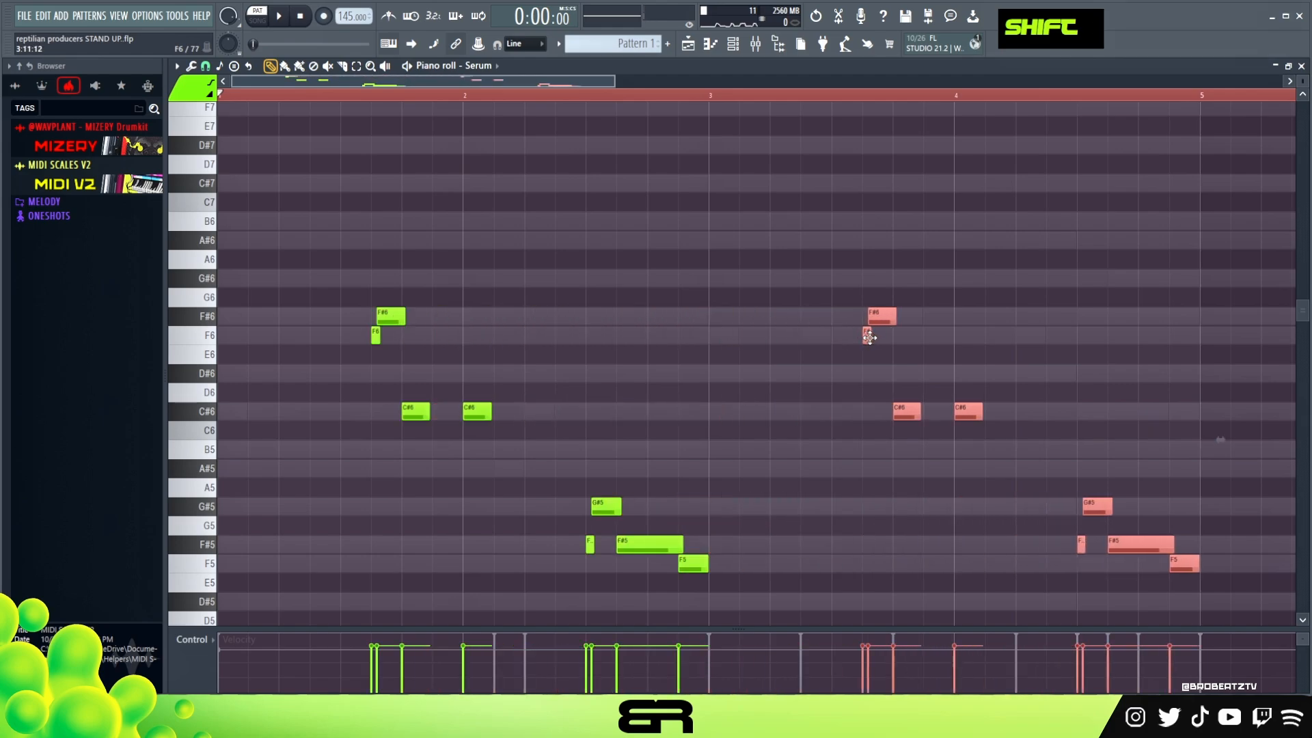
scroll(605, 96, "right", 3)
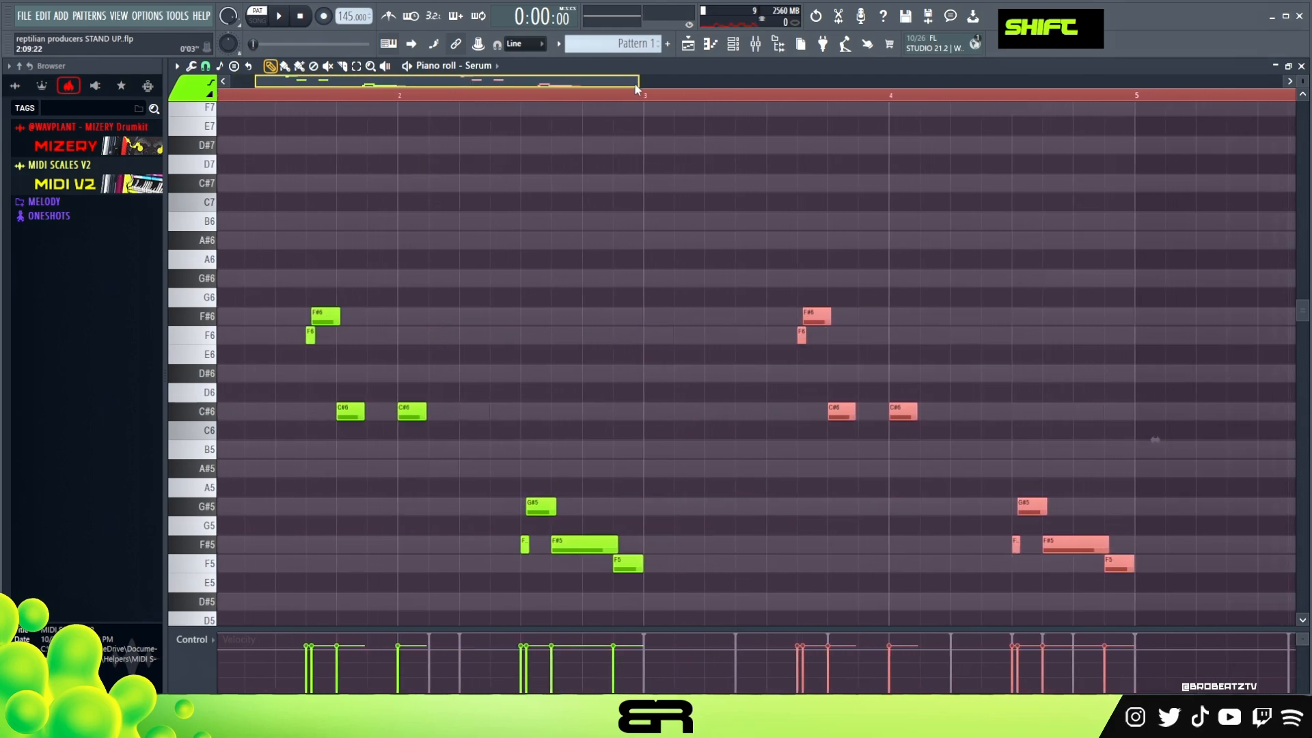
right_click(773, 254)
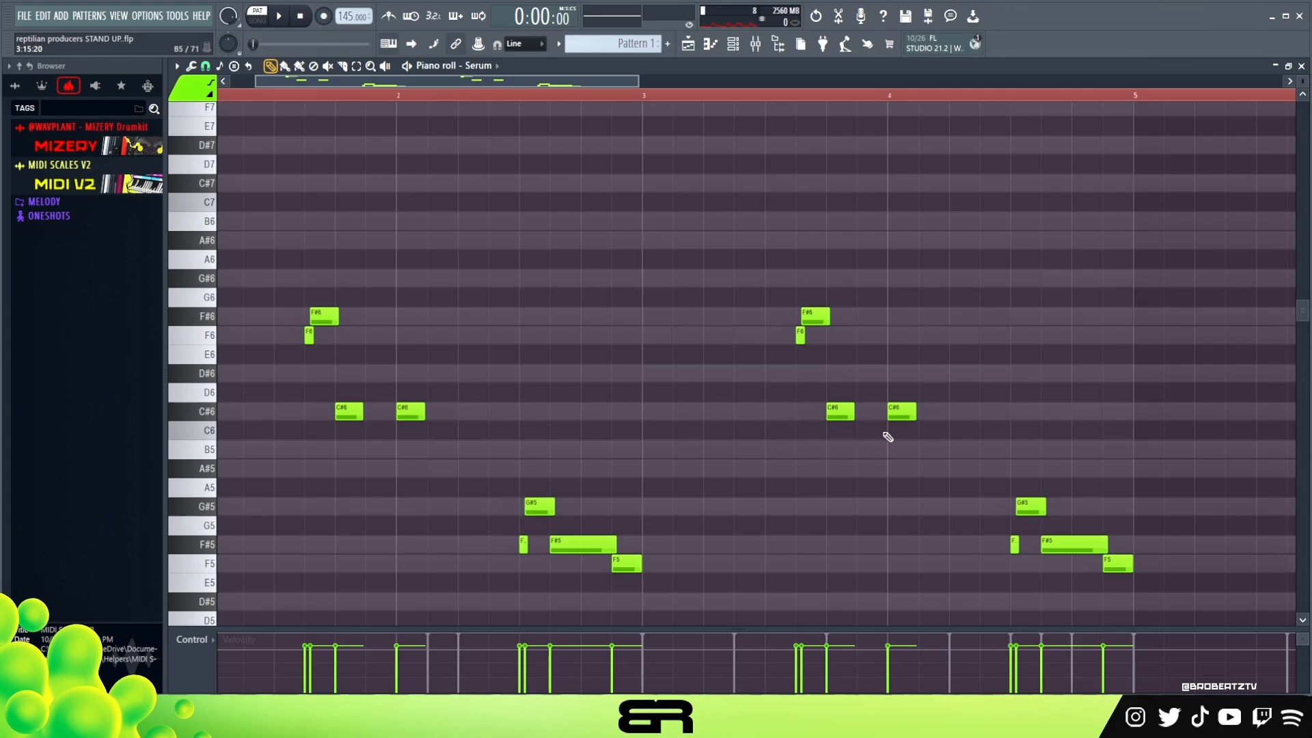
Step: Copy the C#6 at the start of bar 4 down to A#5, and stack short F6, C#6 and A#5 notes at step 9 of bar 3
left_click(901, 411, "ctrl")
left_click_drag(900, 411, 902, 467)
left_click(799, 335, "ctrl")
left_click_drag(800, 335, 772, 342)
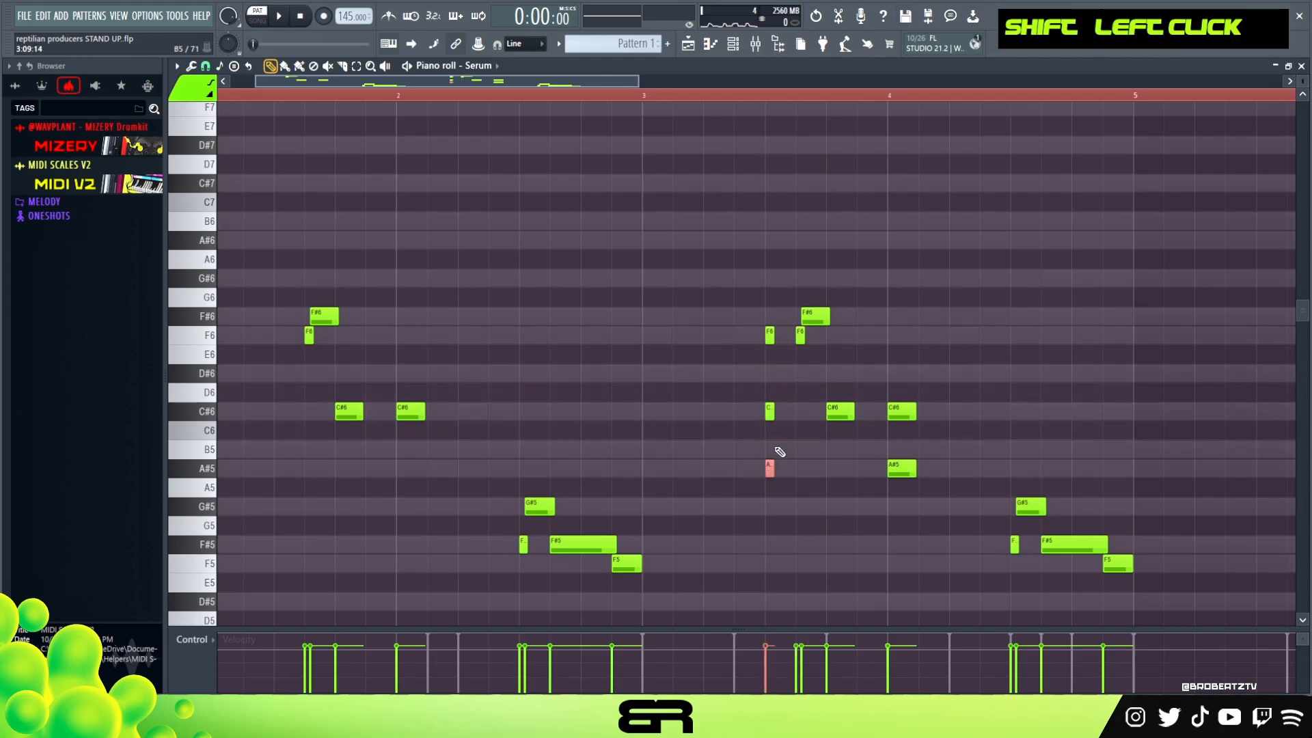
Step: Try the short C#6 and A#5 in bar 3 an octave higher, and remove the three-note stack at step 9
left_click(769, 411, "ctrl")
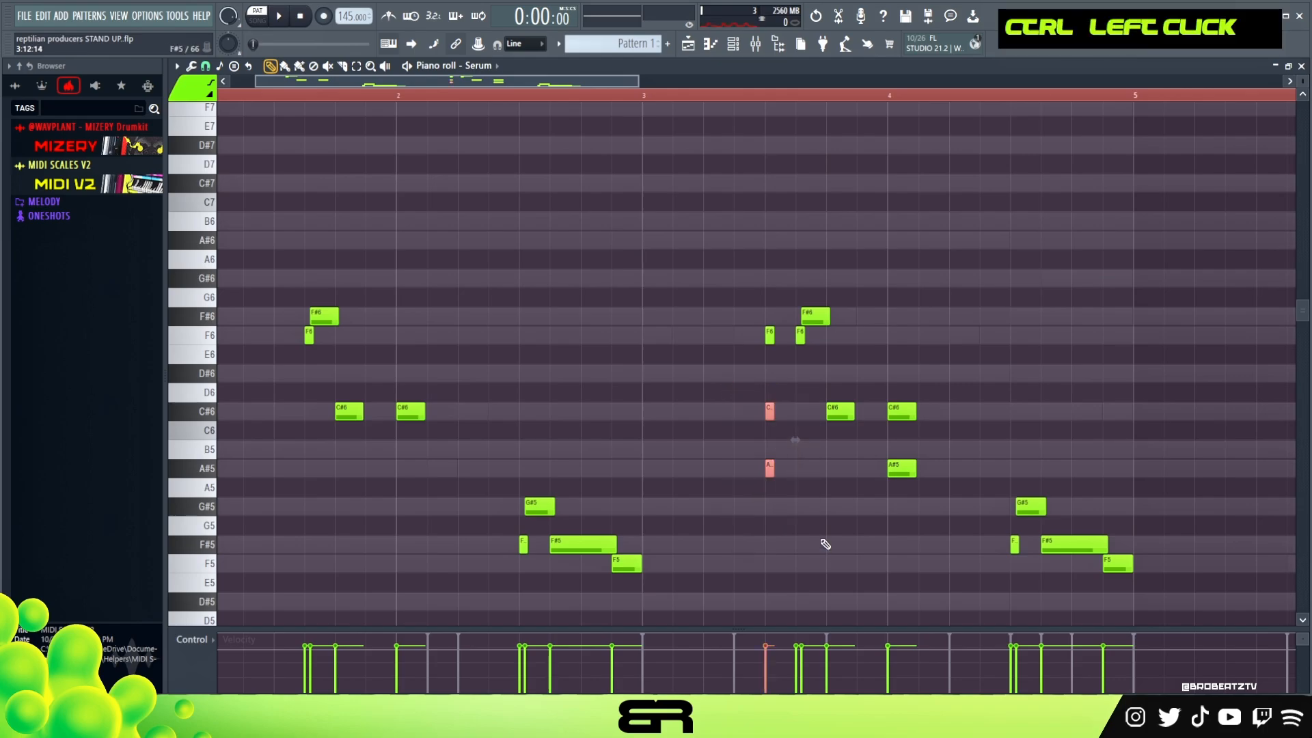
key("ctrl+Up")
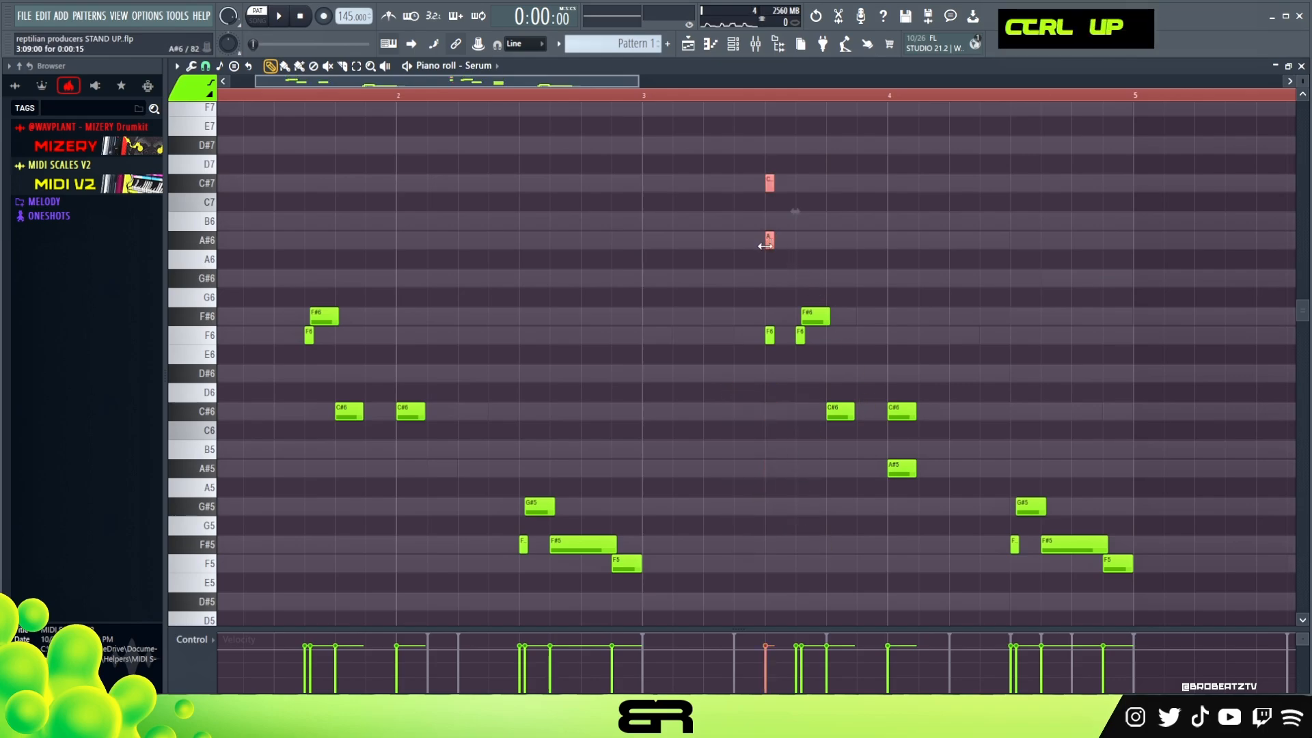
key("ctrl+Down")
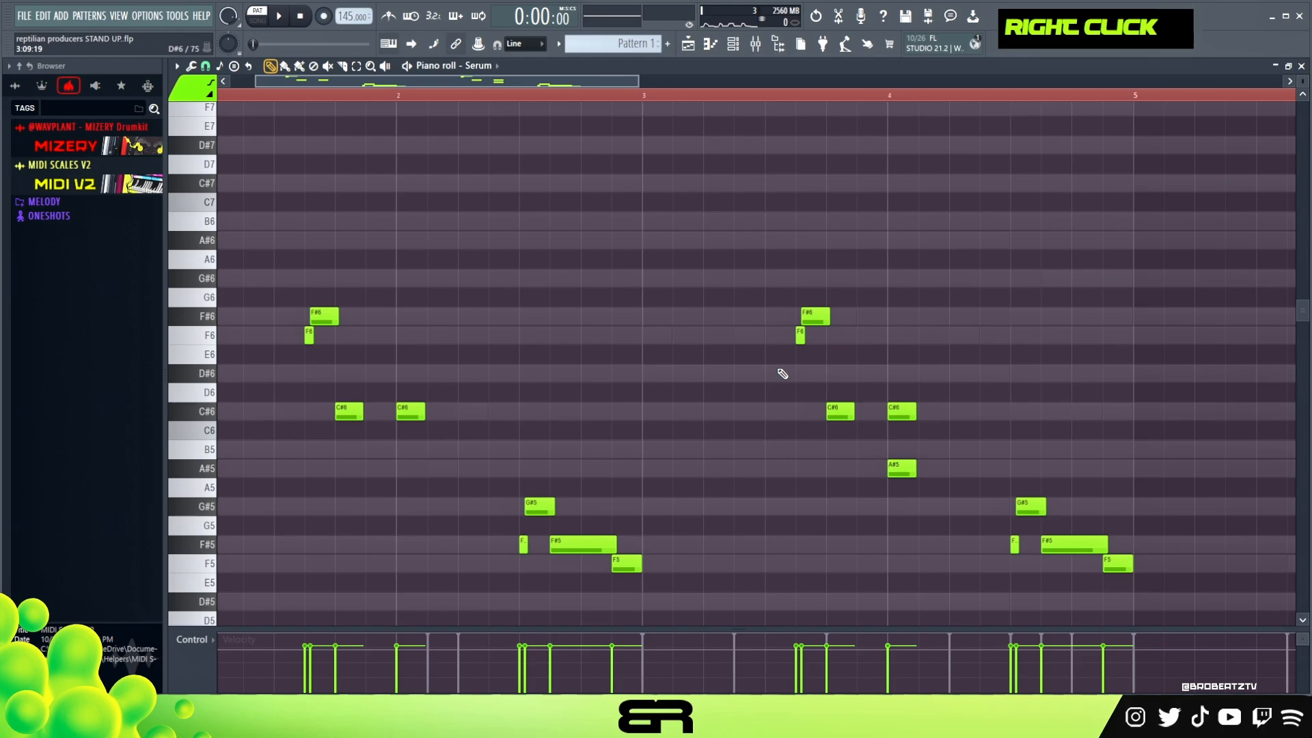
Step: Raise the A#5 at the start of bar 4 to A#6 and delete the C#6 notes in bars 3 and 4
left_click(902, 468, "ctrl")
key("ctrl+Up")
right_click(908, 411)
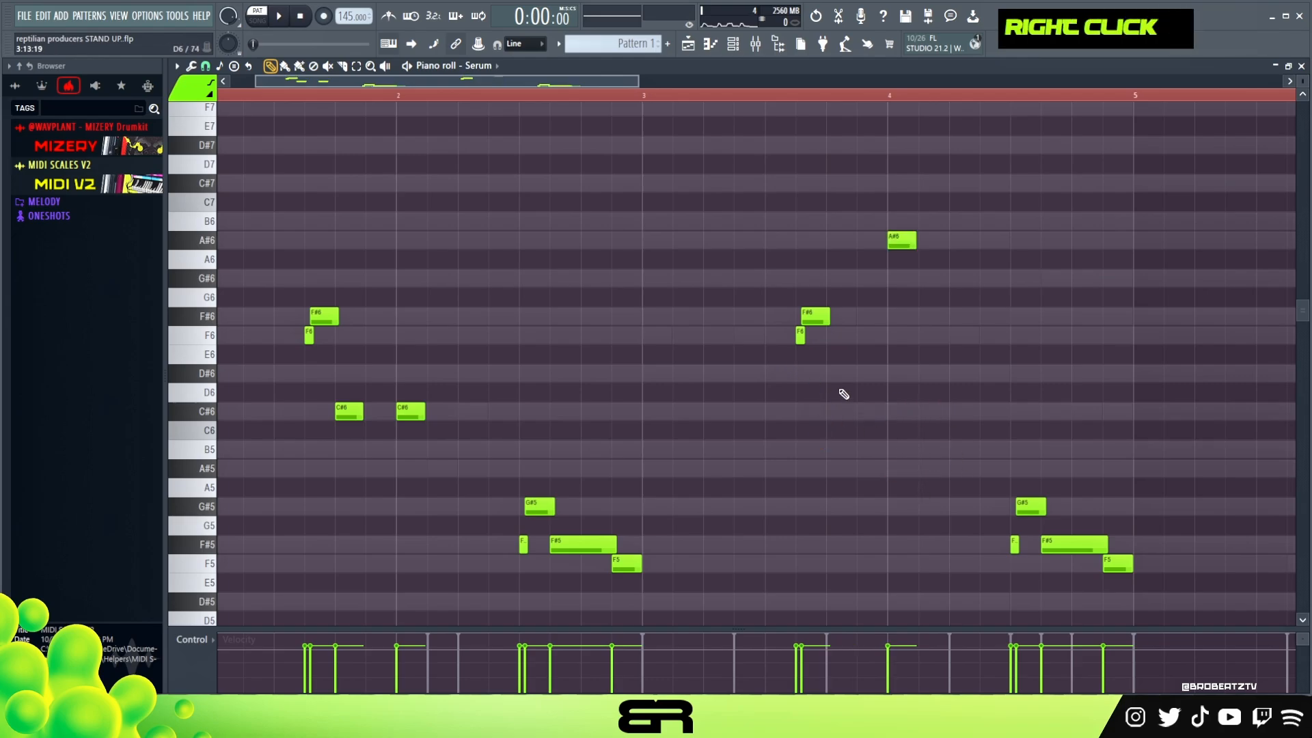
Step: Raise the closing F#5, G#5, F#5 and F5 notes of bar 4 by one octave
left_click_drag(1005, 494, 1114, 551)
left_click(1118, 563, "ctrl+shift")
key("ctrl+Up")
right_click(982, 359)
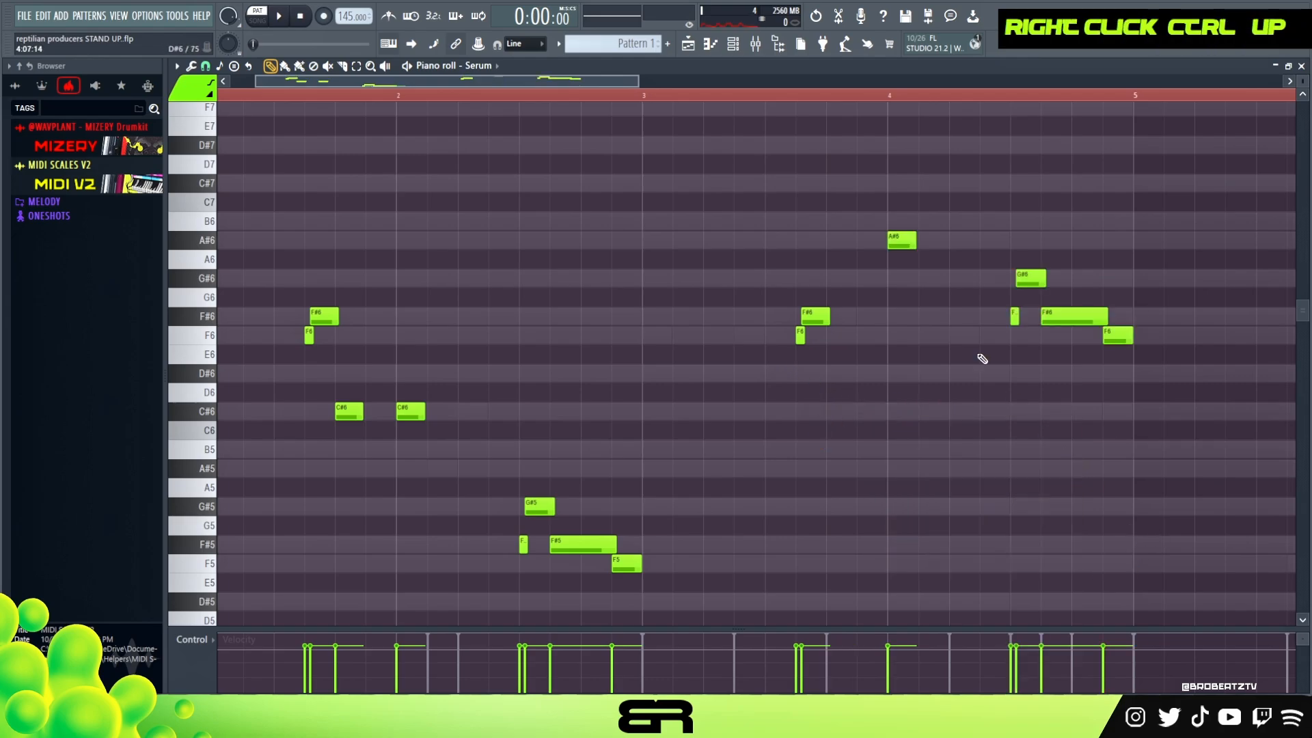
Step: Play back the phrase from bar 3 and slightly lengthen the bar 3 F#6
left_click(760, 99)
key("space")
key("space")
left_click_drag(826, 311, 828, 313)
key("space")
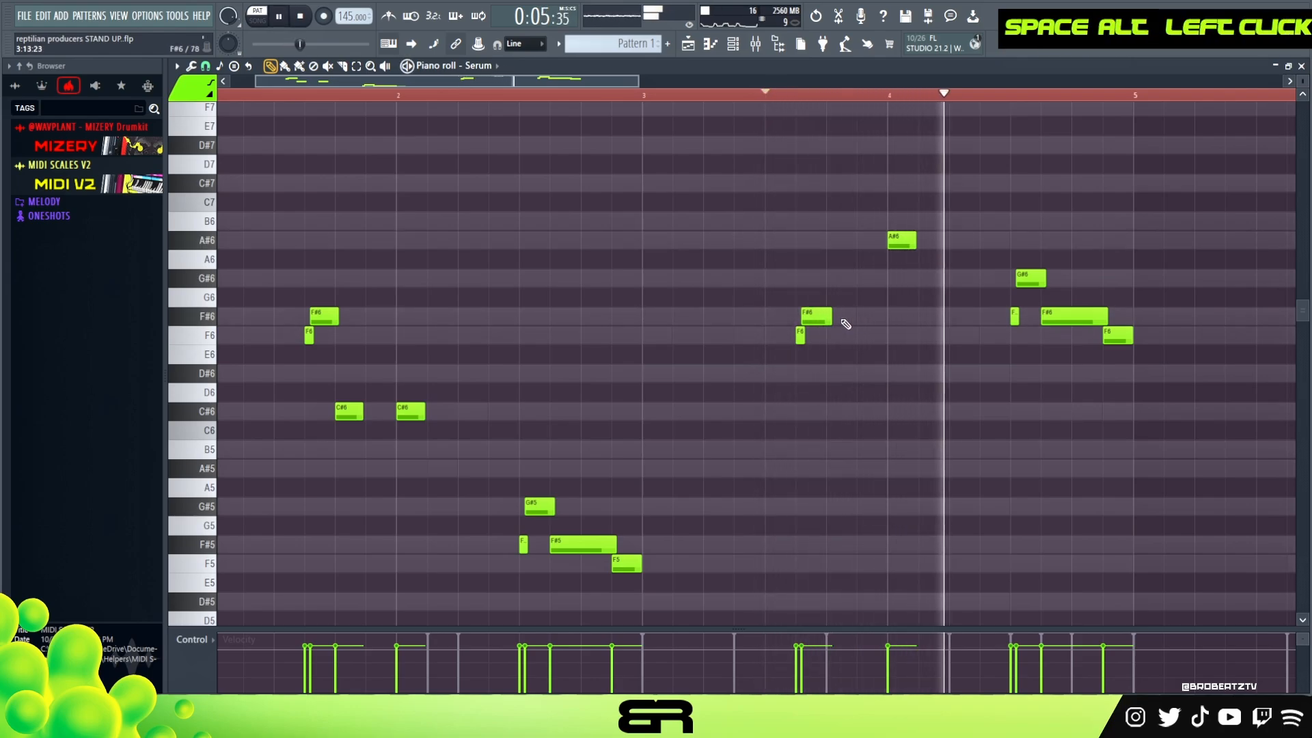
key("space")
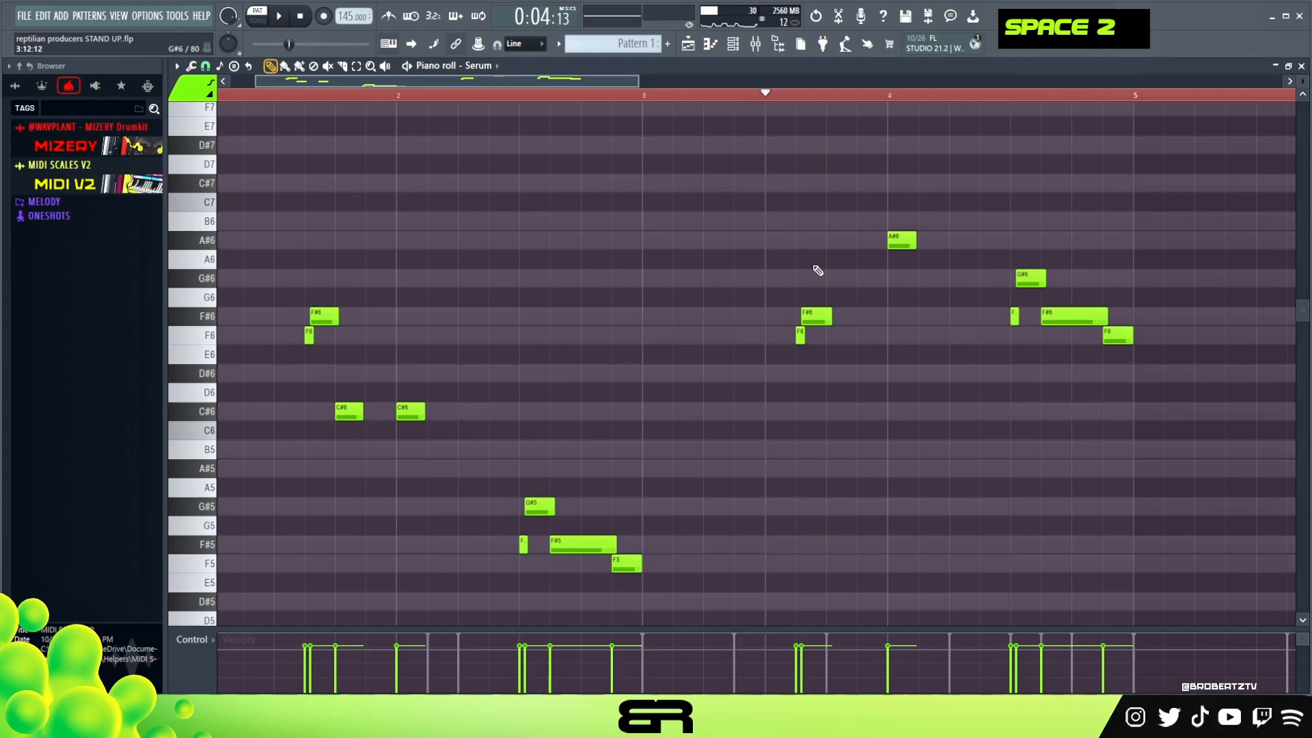
Step: Play back the phrase from the start, shorten the bar 3 F#6 slightly and check the result by ear
left_click_drag(695, 97, 218, 95)
key("space")
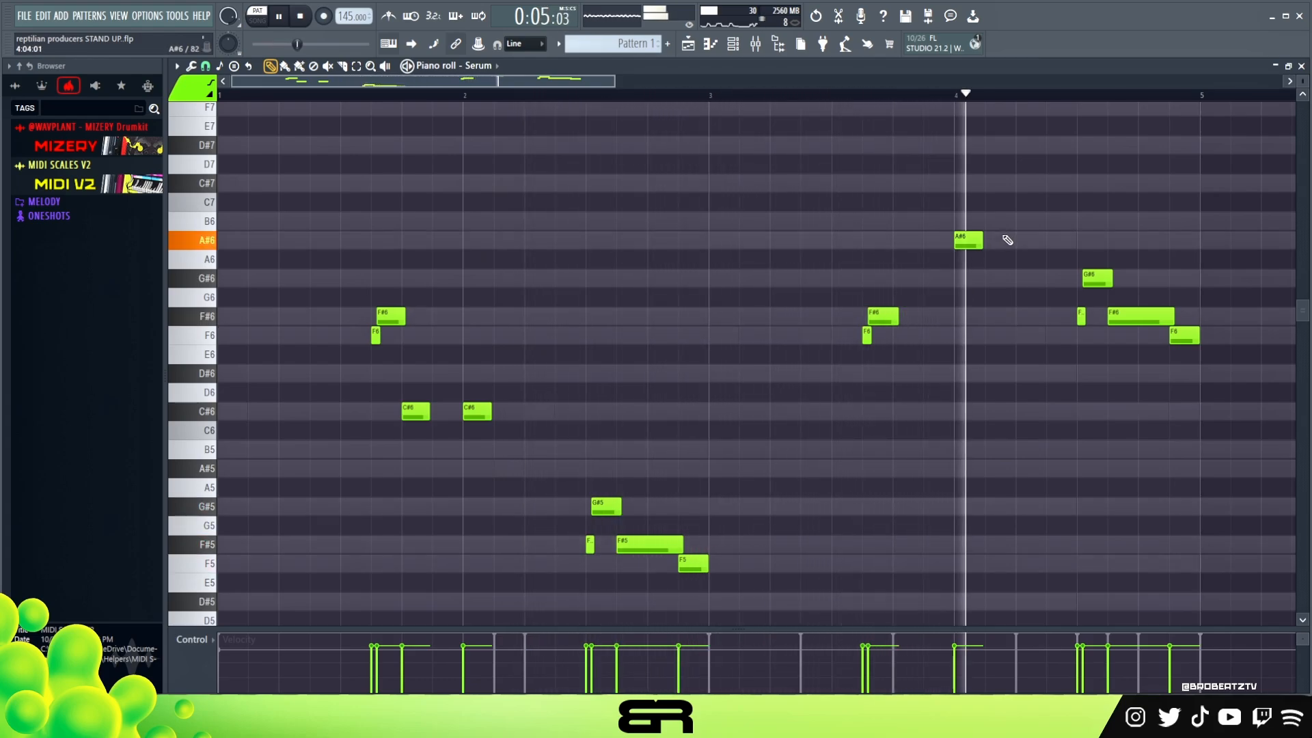
key("space")
left_click_drag(897, 319, 890, 321, "alt")
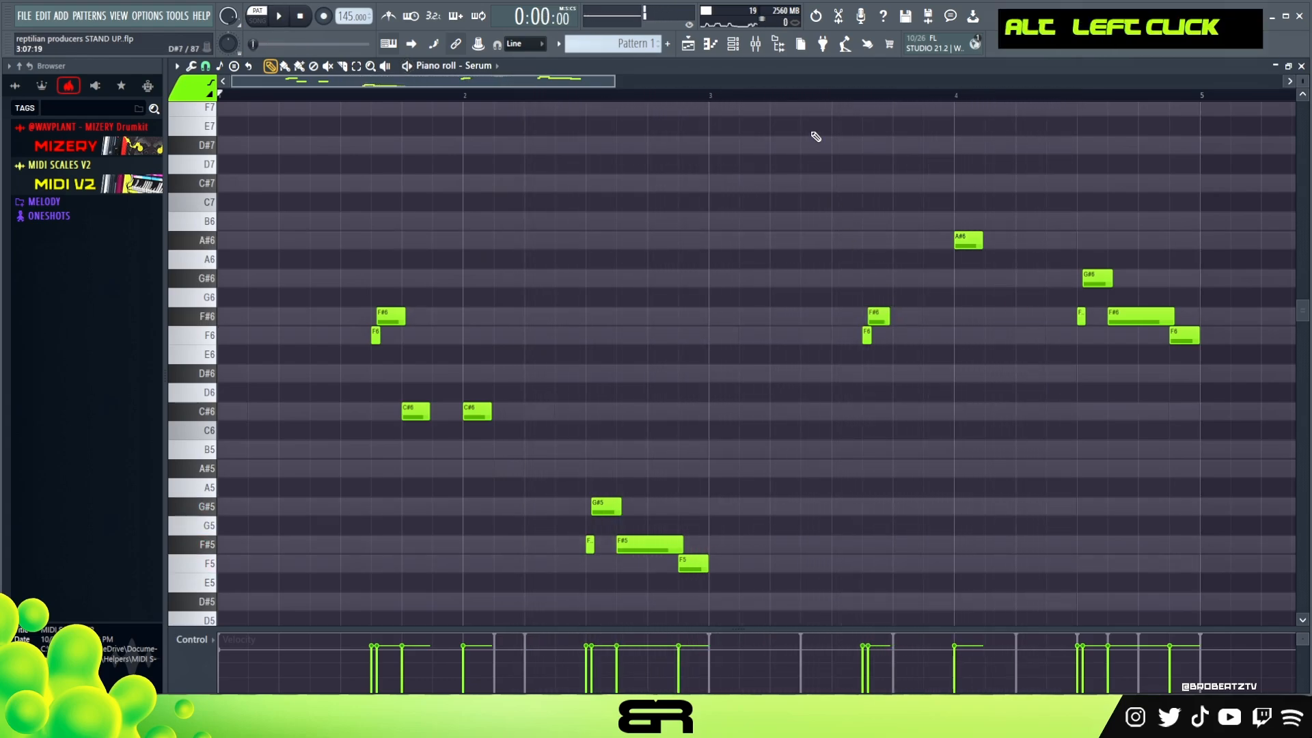
key("space")
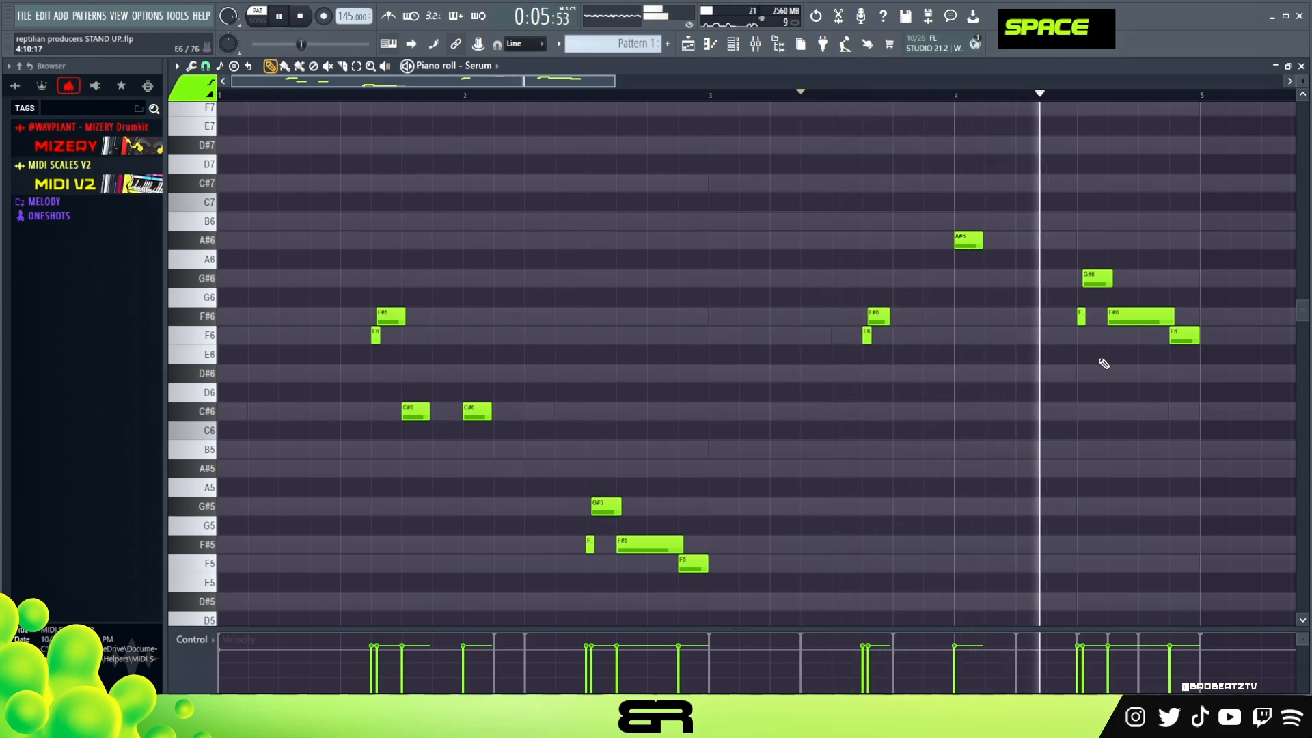
key("space")
left_click_drag(1221, 324, 1097, 365, "ctrl")
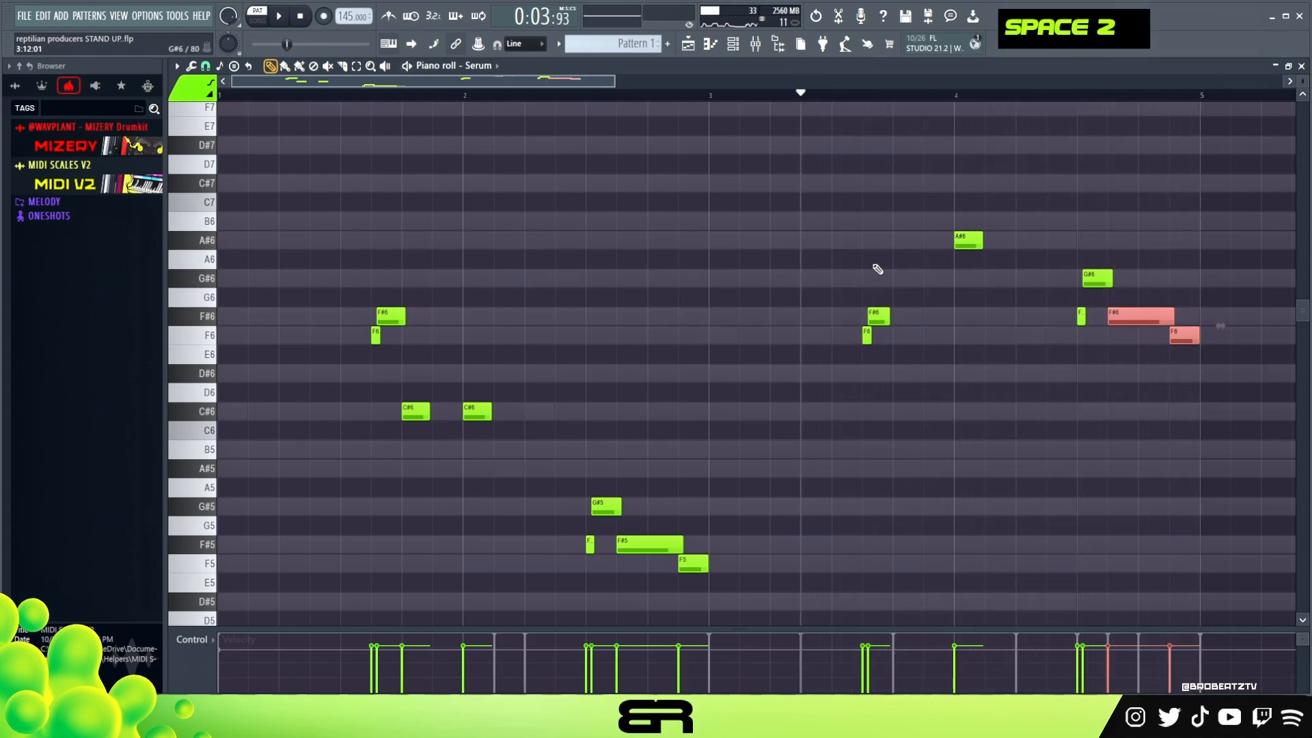
right_click(702, 134)
Step: Audition a few notes of the SYNTH - Hazzy preset in Serum and close the plugin window
left_click(732, 45)
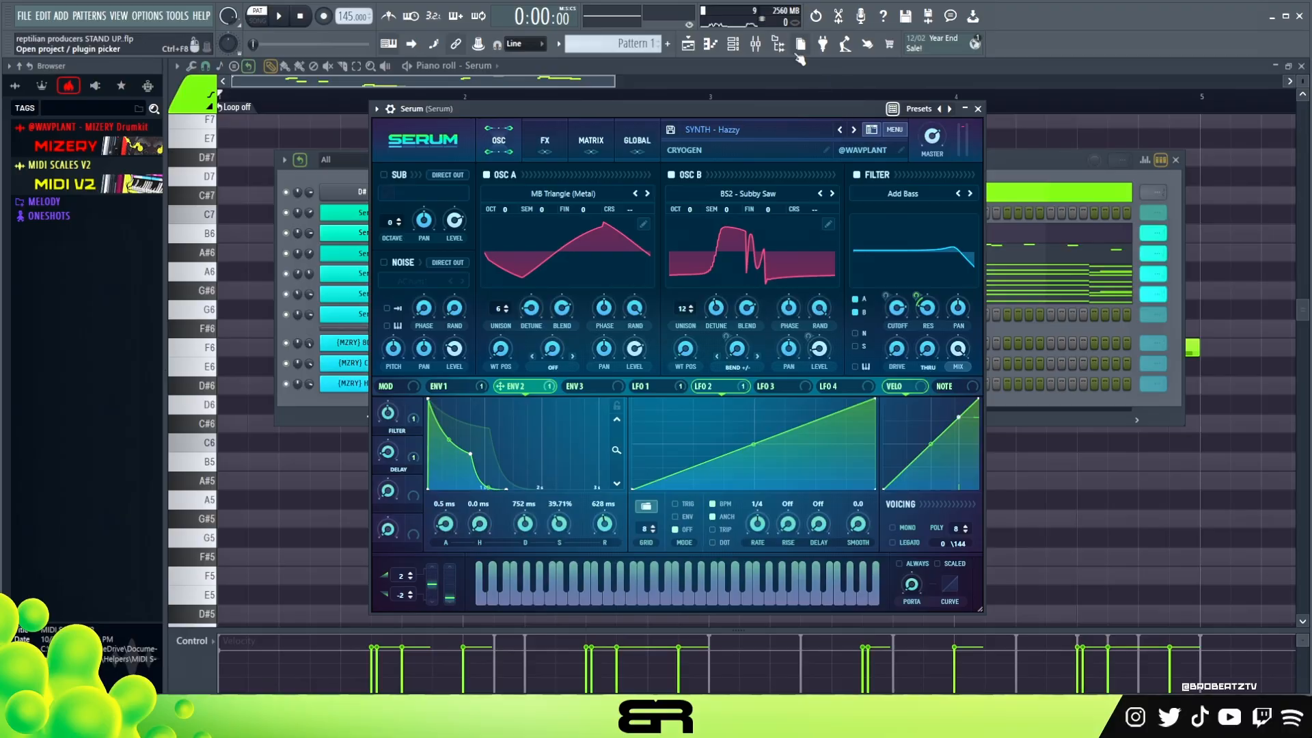
key("e")
key("f")
key("e")
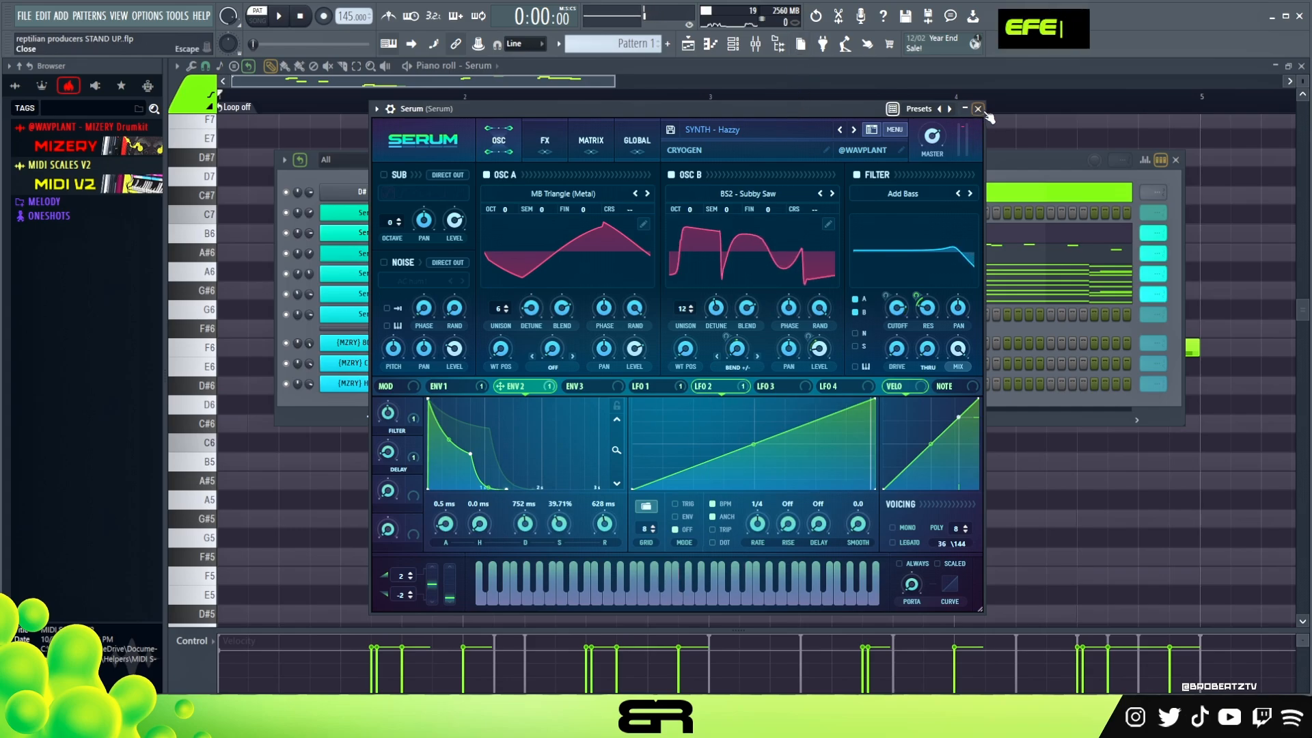
left_click(977, 109)
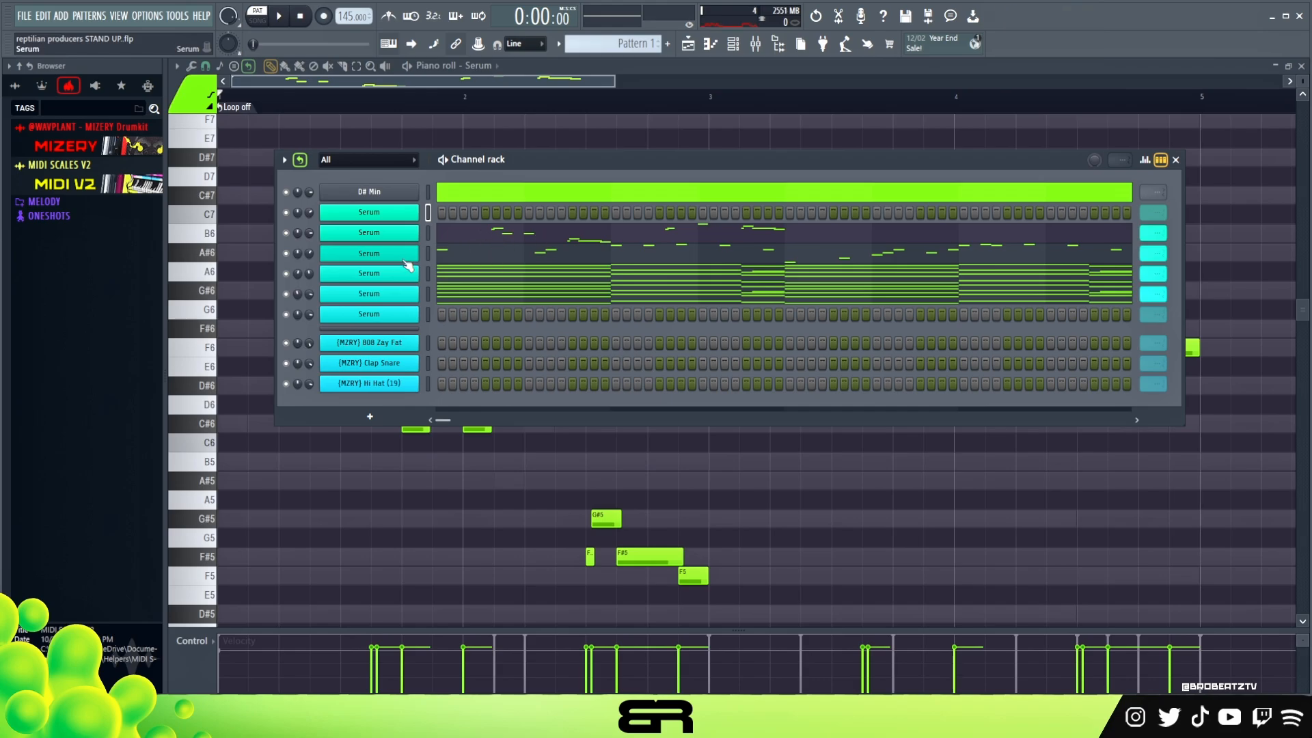
Step: Loop the counter-melody channel at bar 5 and open the top Serum channel's empty piano roll
scroll(1140, 239, "down", 1)
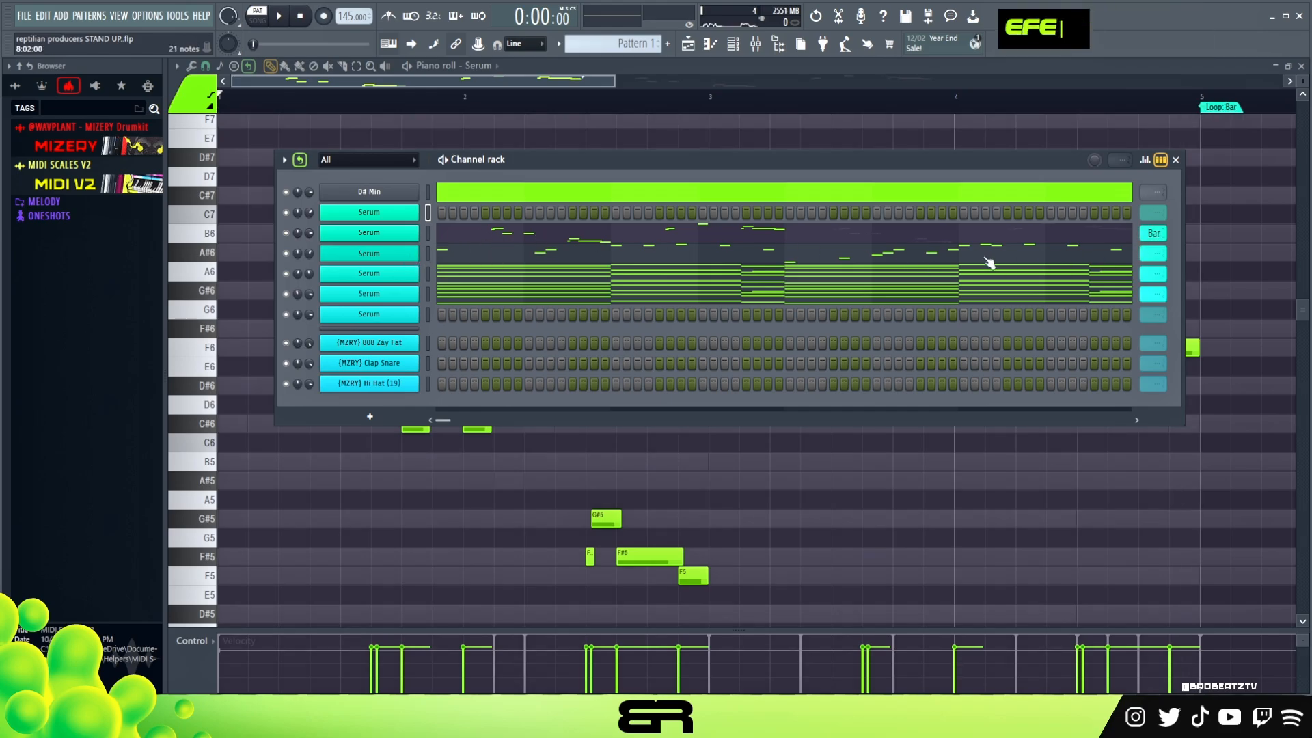
right_click(367, 212)
left_click(454, 213)
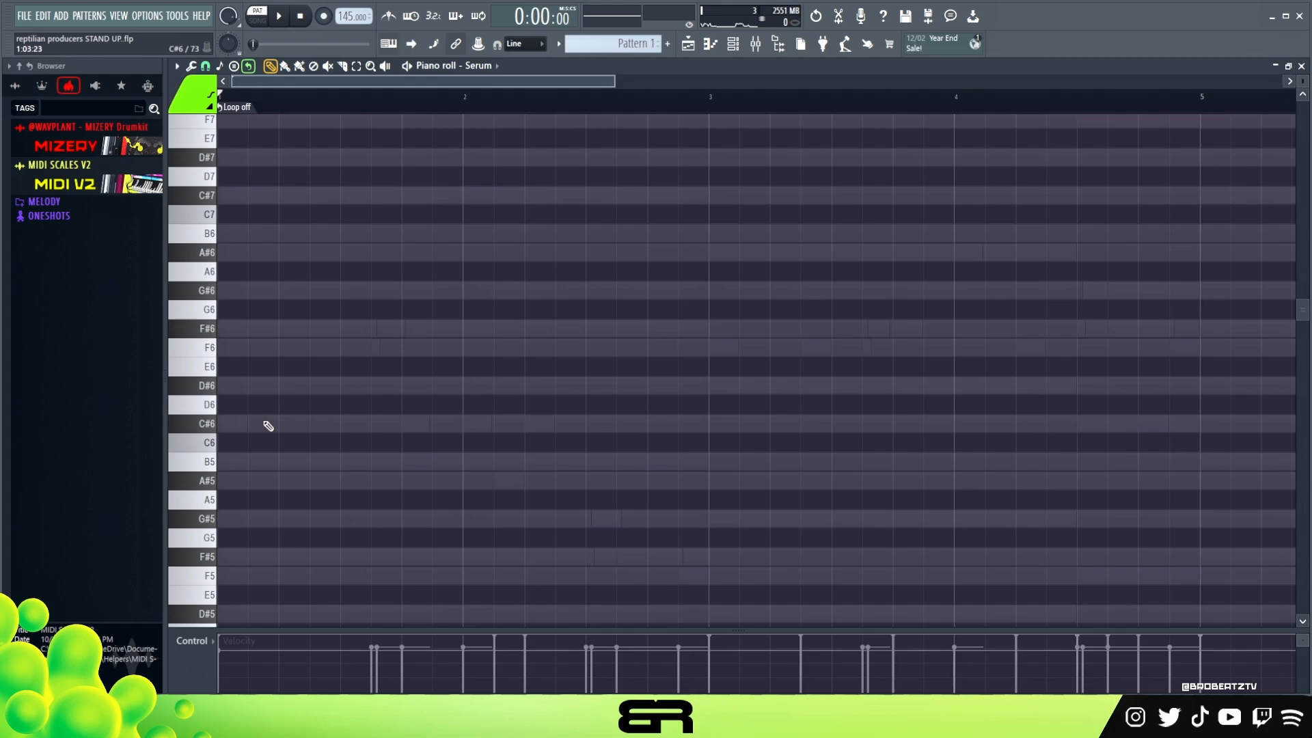
Step: Place two-step C#5, F5 and F#5 notes back to back from the start of bar 1
scroll(260, 455, "down", 2)
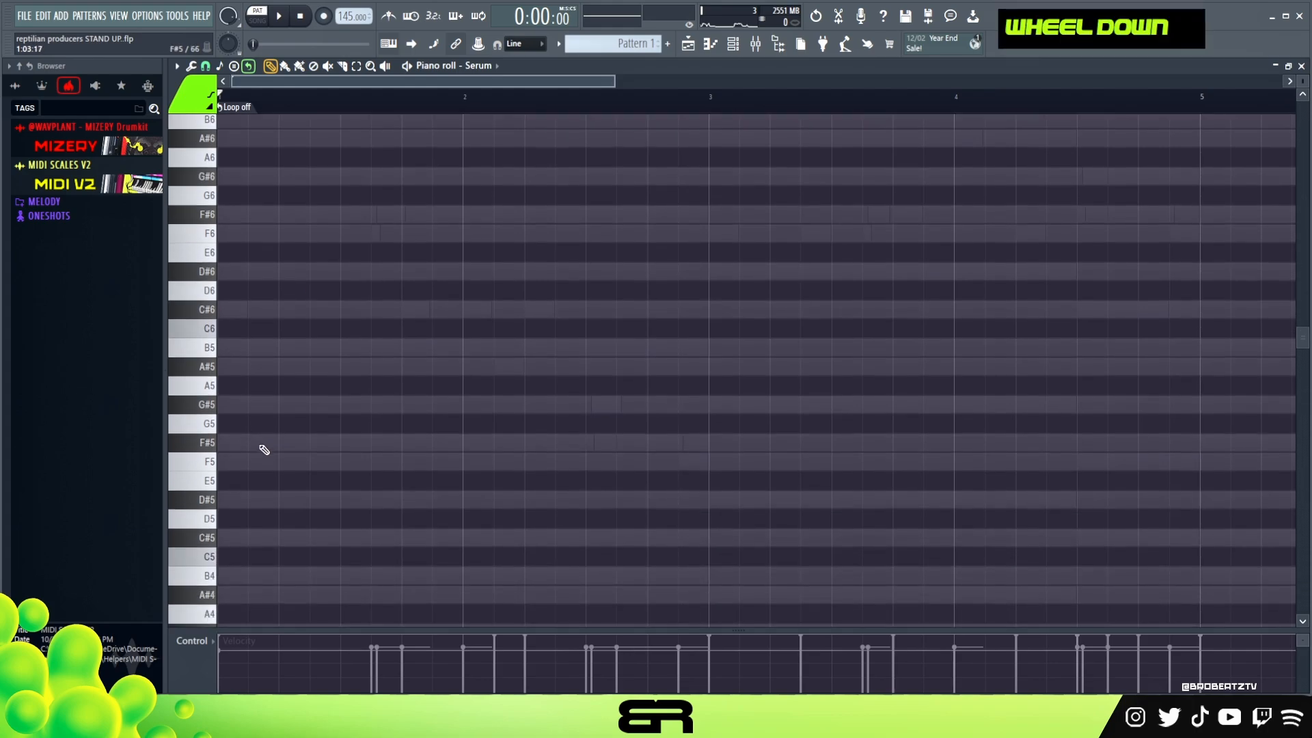
left_click_drag(237, 539, 246, 538)
left_click(244, 539, "ctrl")
key("ctrl+q")
right_click(259, 535)
left_click(240, 539, "ctrl")
left_click_drag(240, 539, 250, 487)
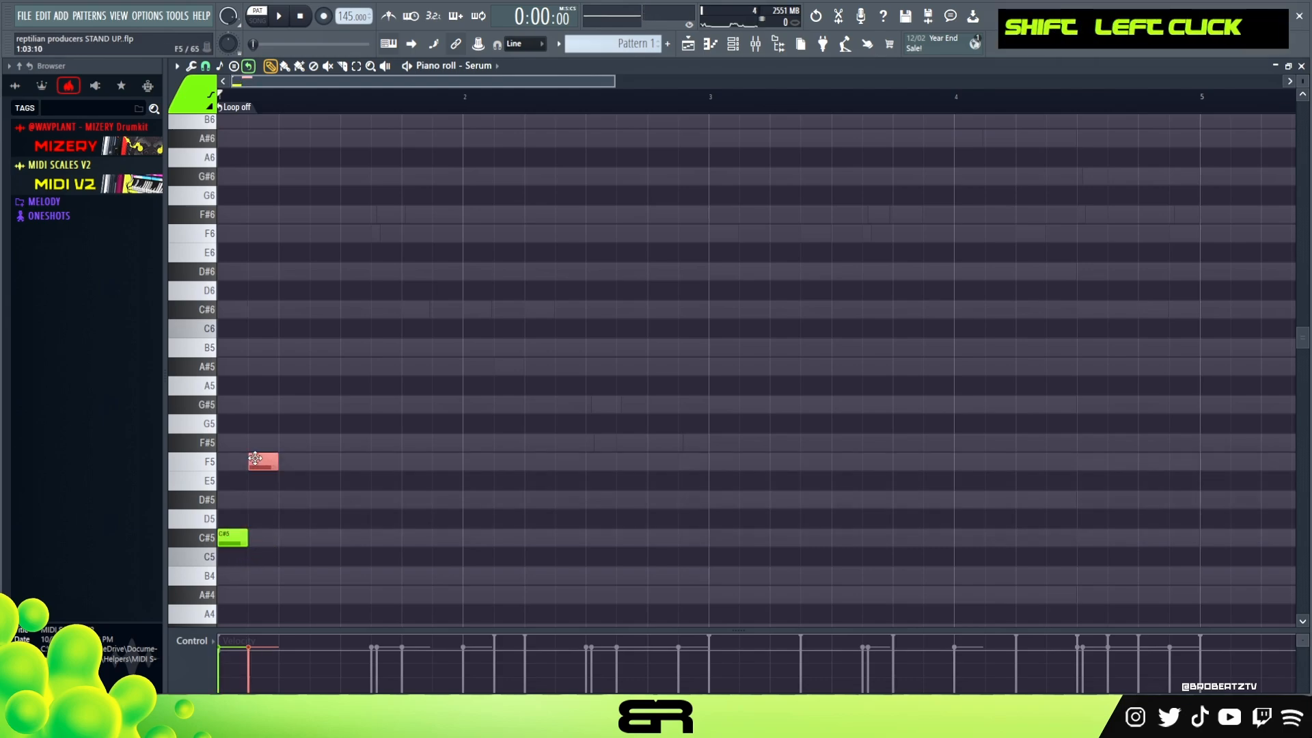
Step: Copy the three-note figure to the start of bar 2 and play it back
mouse_move(352, 396)
left_mouse_down()
mouse_move(231, 566)
mouse_move(470, 537)
left_mouse_up()
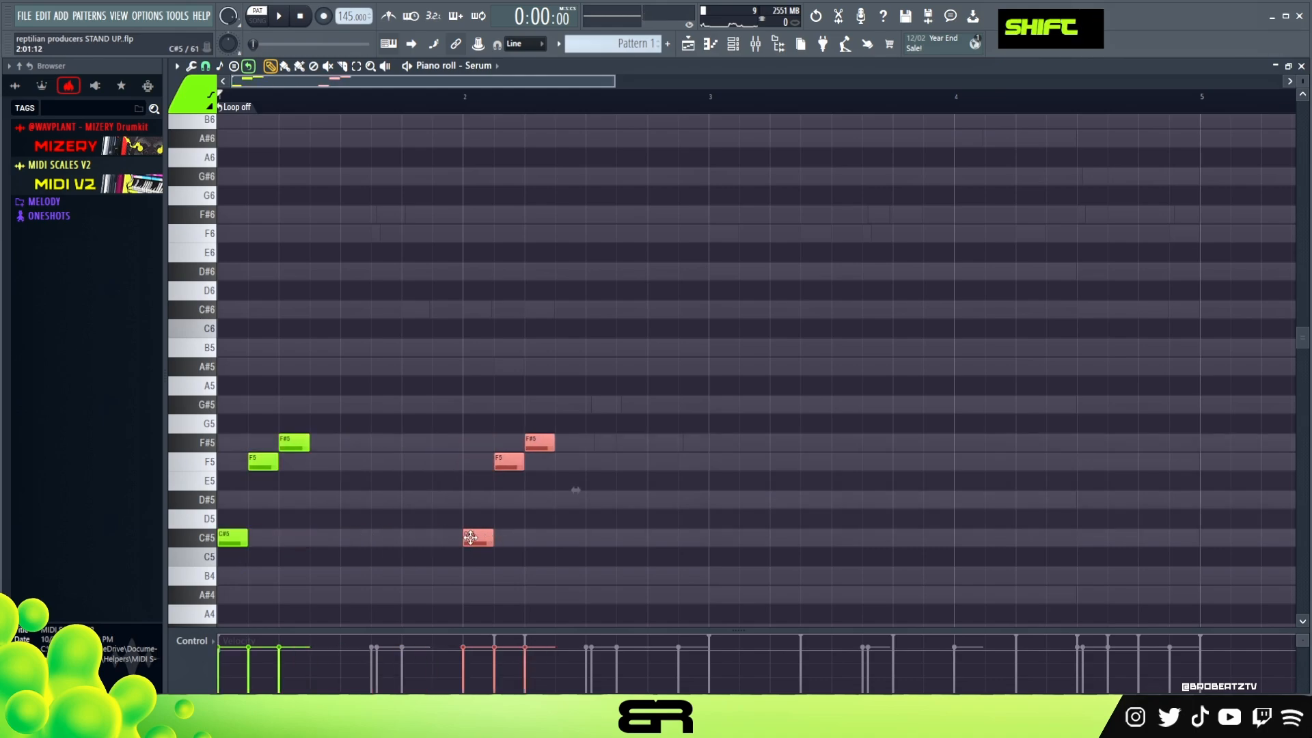
right_click(460, 497)
key("space")
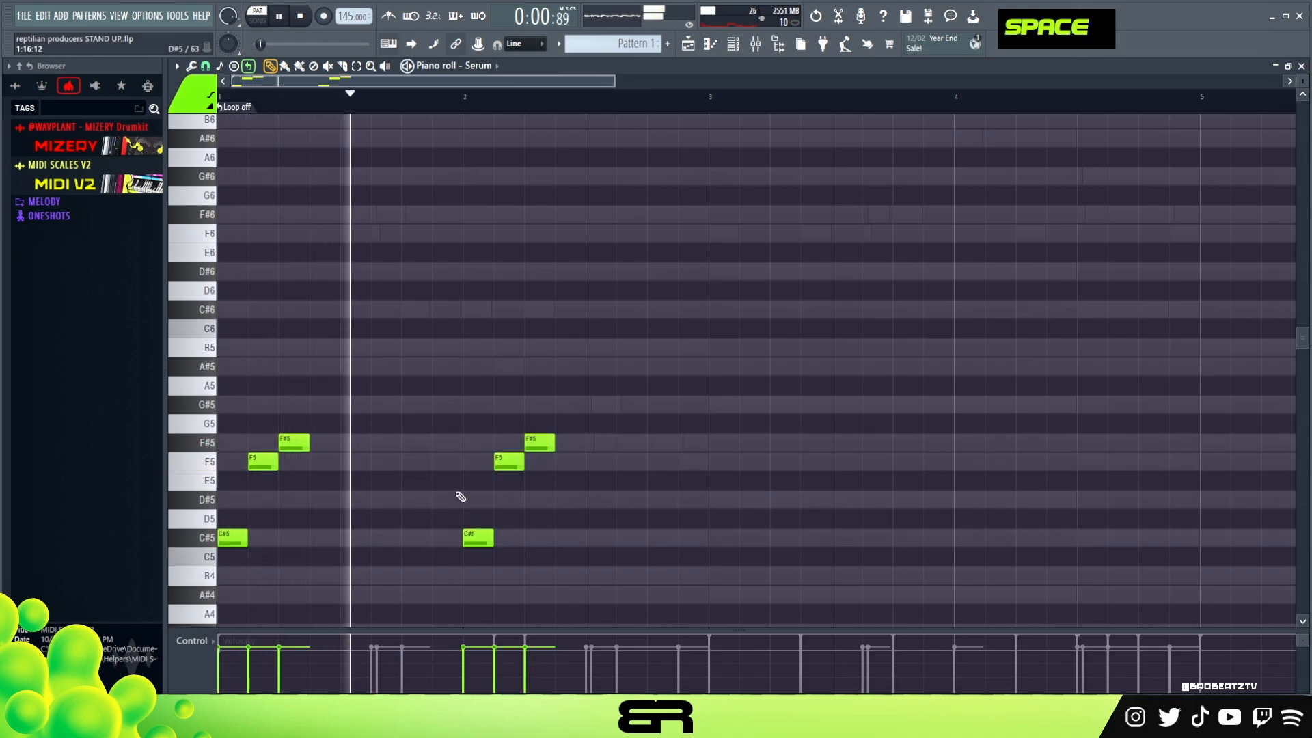
Step: Move the F#5 in bars 1 and 2 two steps later, to step 7, while playing back the figure
key("space")
left_click_drag(293, 442, 325, 443)
key("space")
left_click_drag(540, 443, 570, 443)
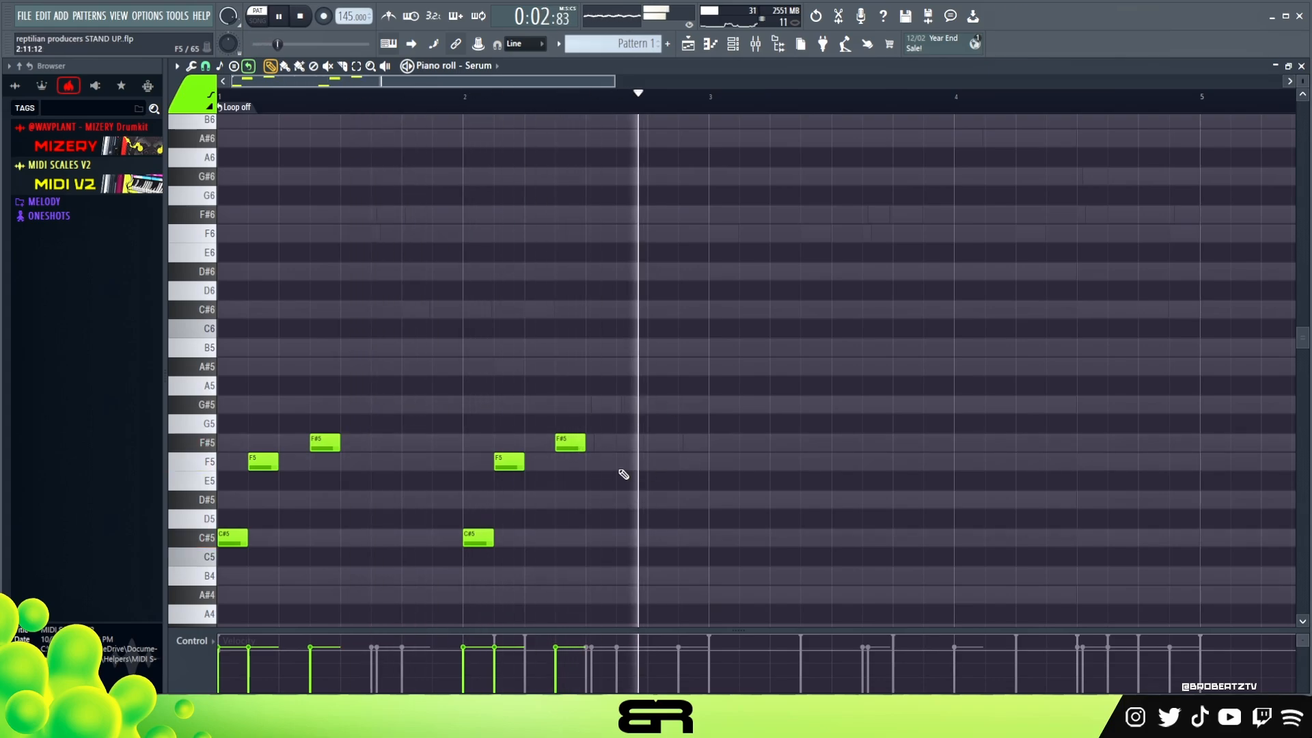
key("space")
Step: Duplicate the two-bar figure into bars 3 and 4, raise the copied C#5 notes to C#6 and play it back
key("ctrl+a")
mouse_move(248, 546)
left_mouse_down()
mouse_move(680, 544)
mouse_move(984, 567)
left_mouse_up()
left_click_drag(1117, 398, 1108, 560)
key("ctrl+Up")
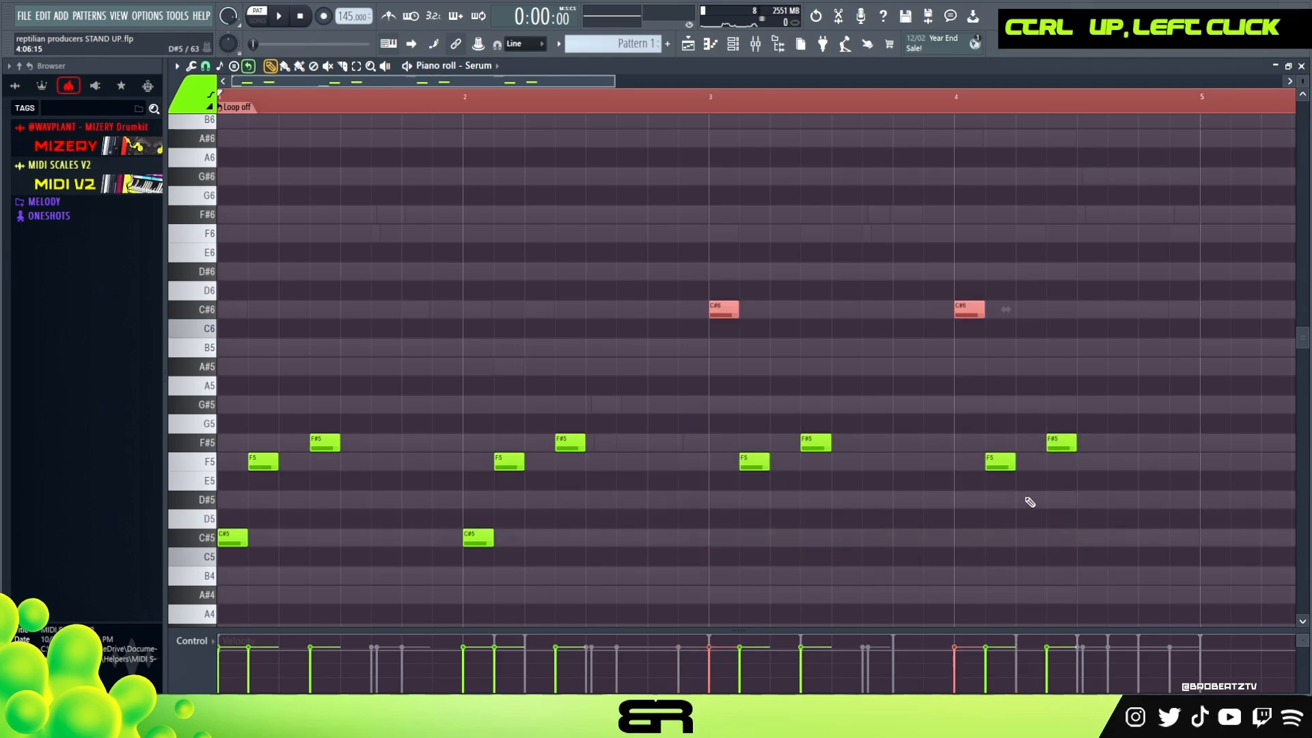
right_click(762, 165)
key("space")
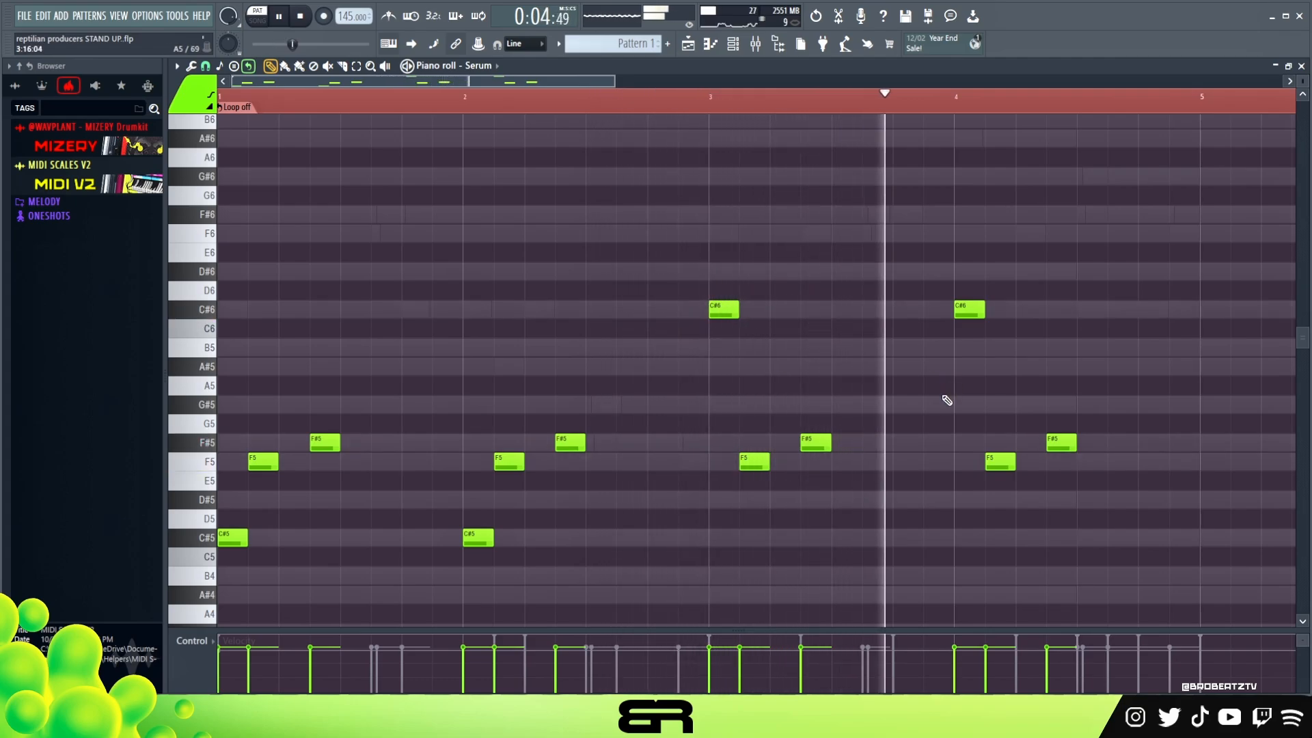
key("space")
Step: Raise the F5 in bar 4 to G#5 and the F#5 in bar 4 to A#5
left_click_drag(972, 429, 1113, 468)
key("shift+Up")
key("shift+Up")
key("shift+Up")
right_click(1074, 402)
left_click(1066, 389, "ctrl")
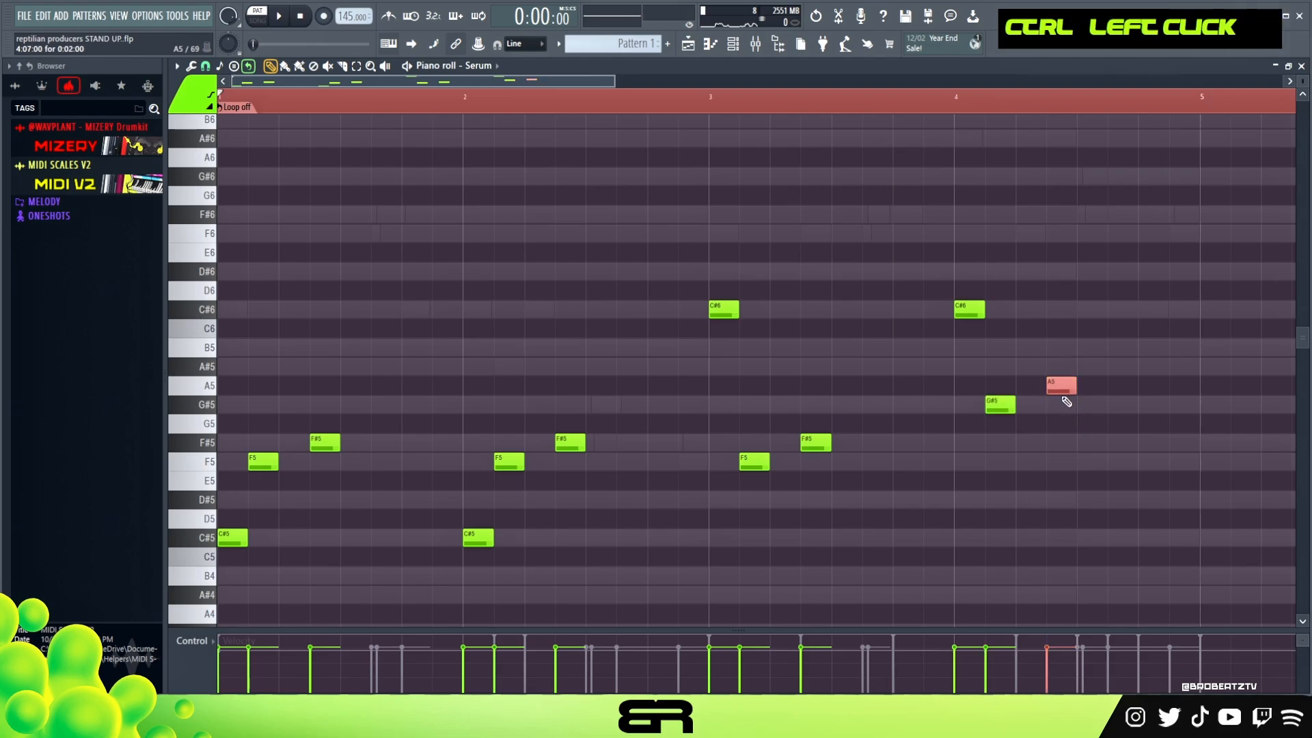
key("shift+Up")
right_click(1050, 418)
double_click(648, 108)
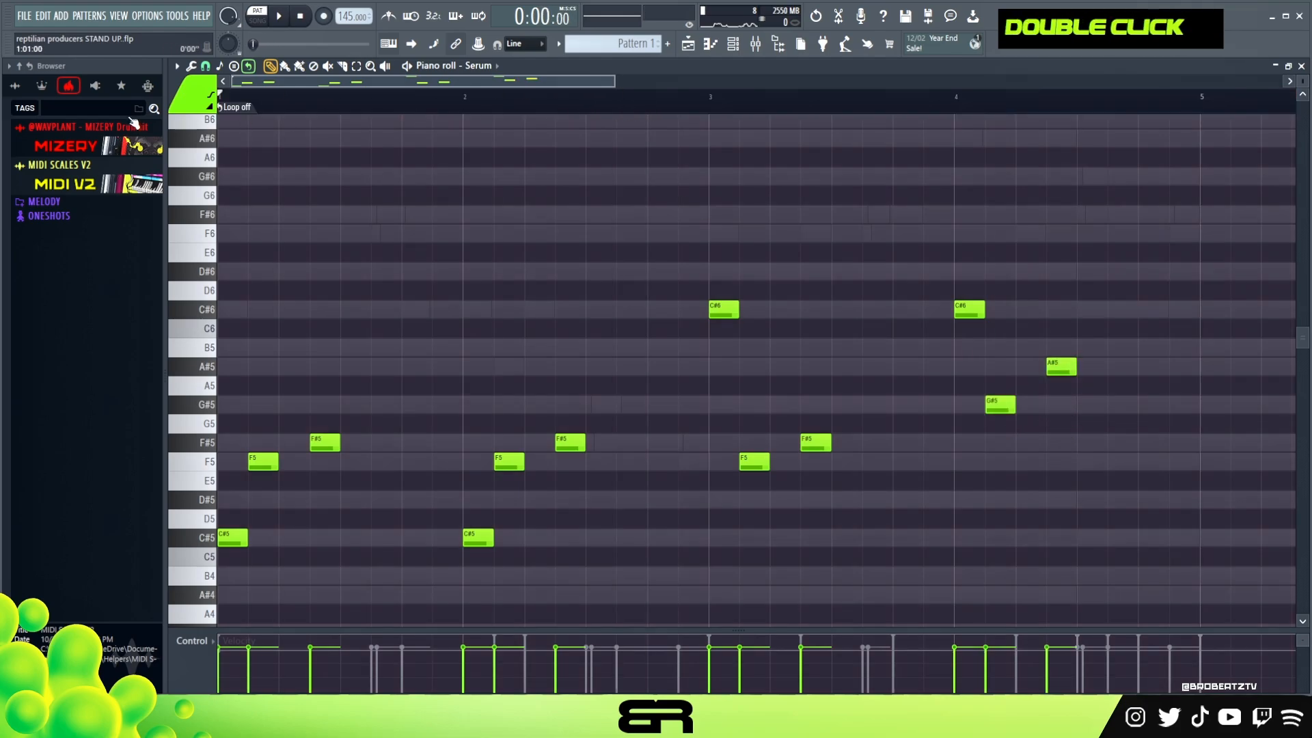
Step: Play back the four-bar melody and loop the top Serum channel at bar 5
key("space")
scroll(581, 344, "down", 3)
left_click_drag(695, 238, 828, 389)
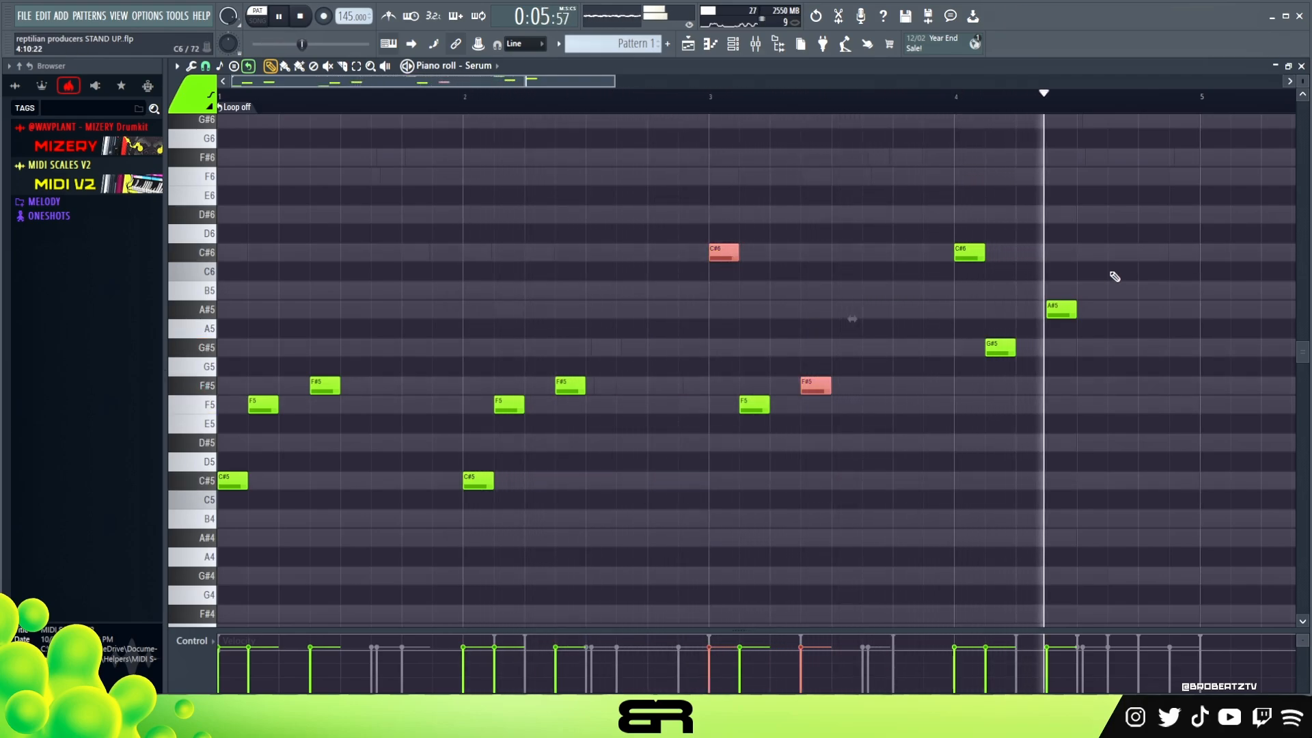
key("space")
key("F6")
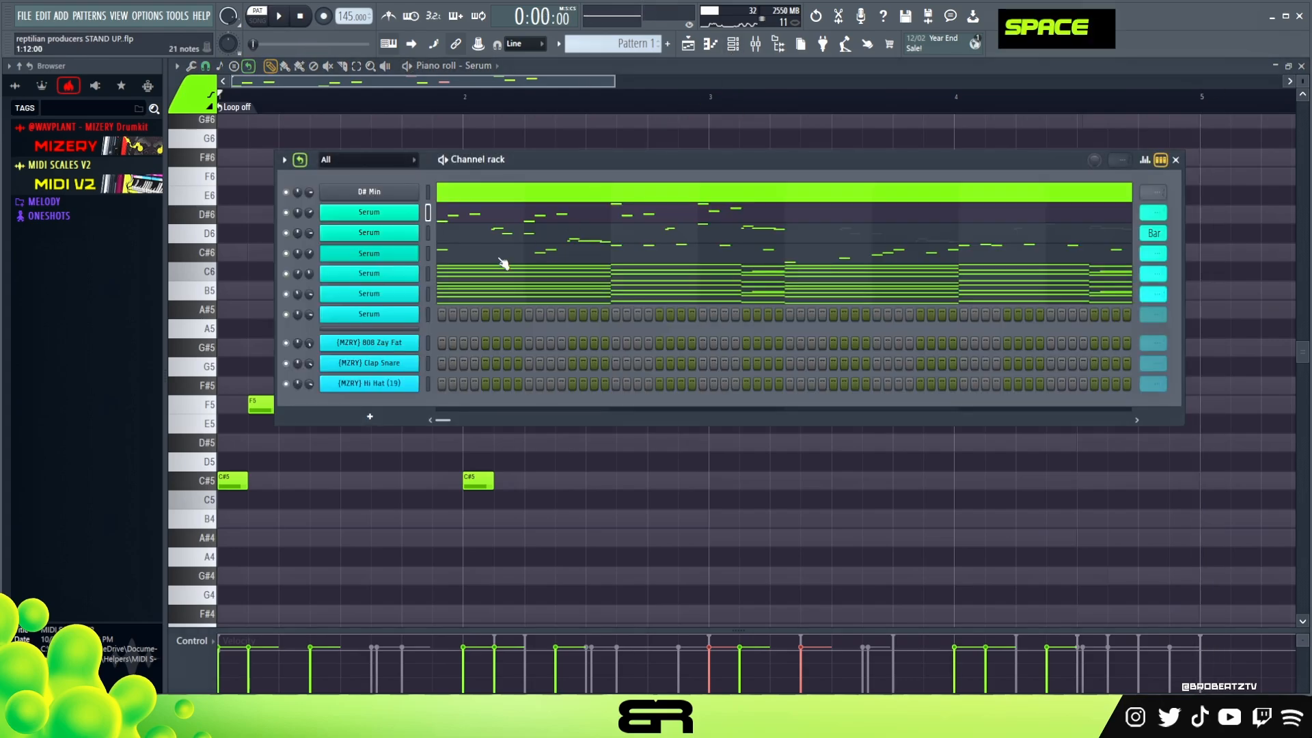
scroll(1153, 213, "down", 1)
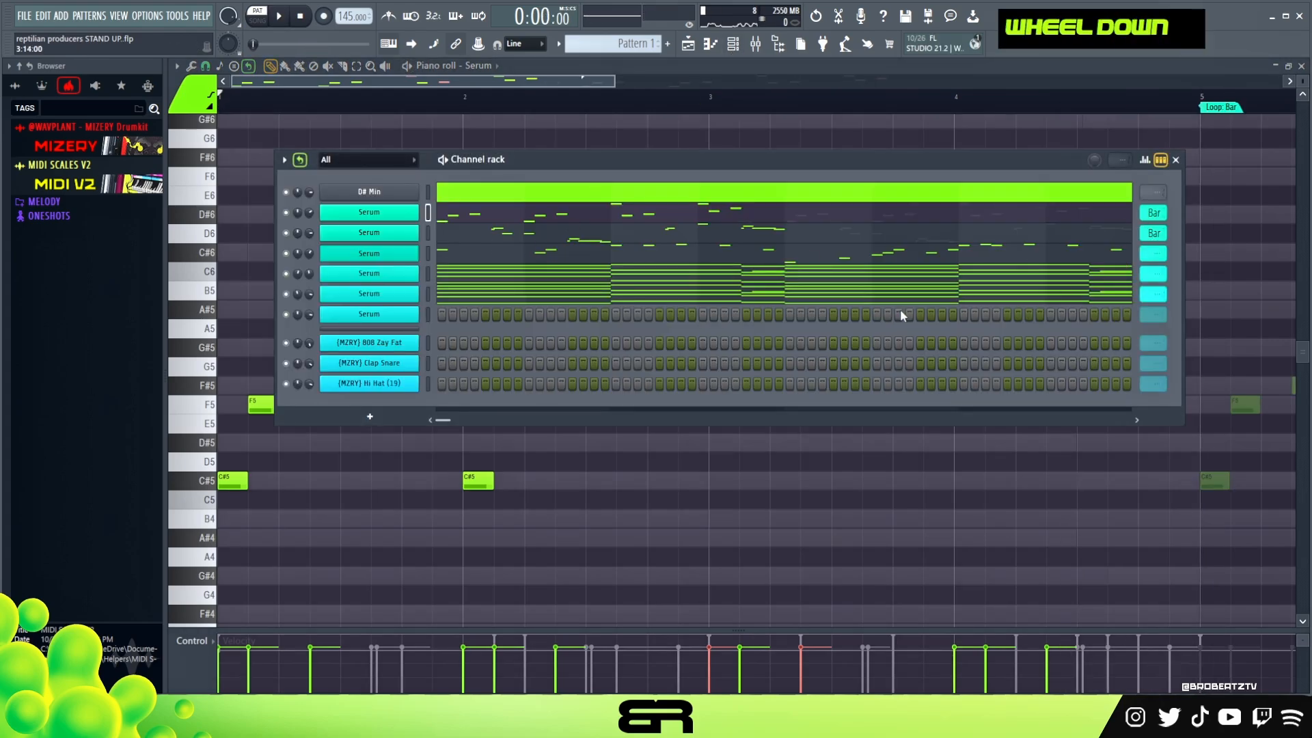
Step: Open the chord channel's notes and copy its lowest line of B2, D#3 and C#3 notes
left_click(624, 304)
scroll(623, 307, "down", 3)
right_click(623, 307, "ctrl")
left_click_drag(306, 470, 1038, 614)
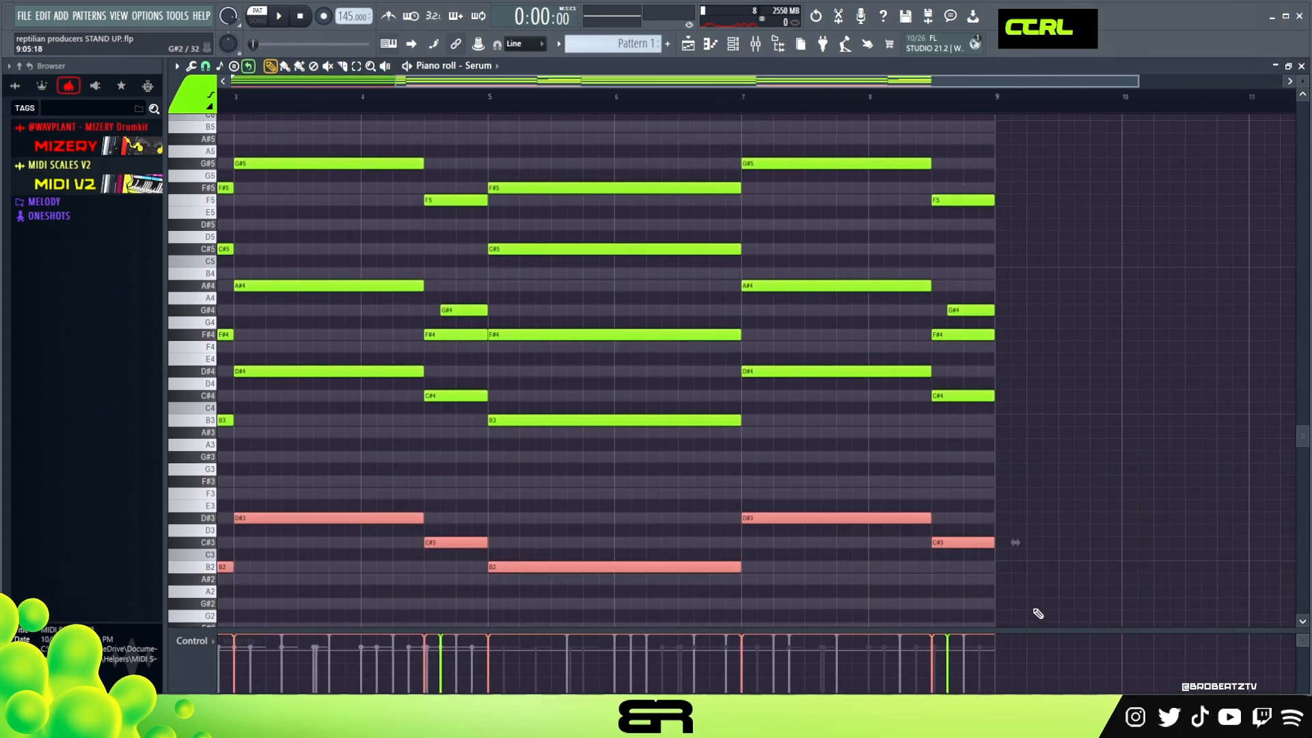
Step: Check the BA - Rumbling 2 preset on the lowest Serum channel and close the plugin window
left_click(754, 44)
left_click(408, 312)
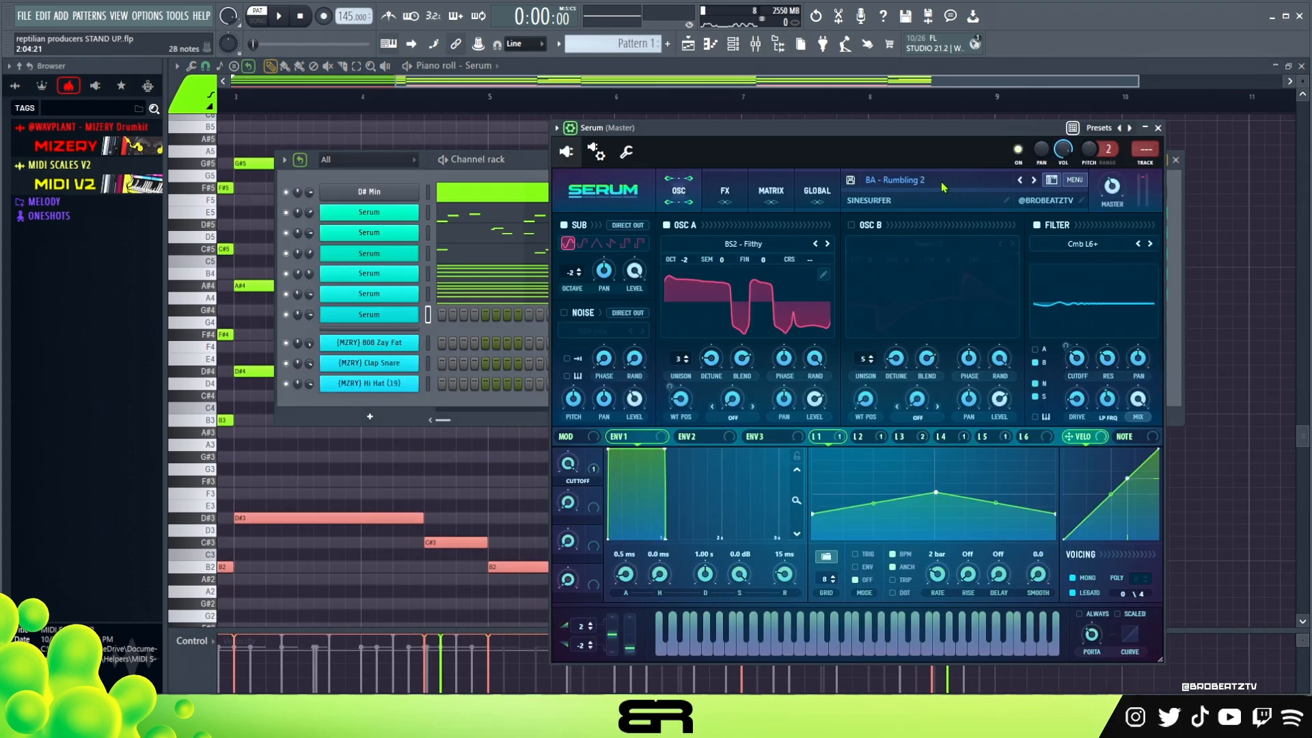
left_click(1158, 127)
Step: Paste the copied bass notes into the lowest Serum channel and align them to the start of bar 1
right_click(414, 311)
left_click(444, 330)
key("ctrl+v")
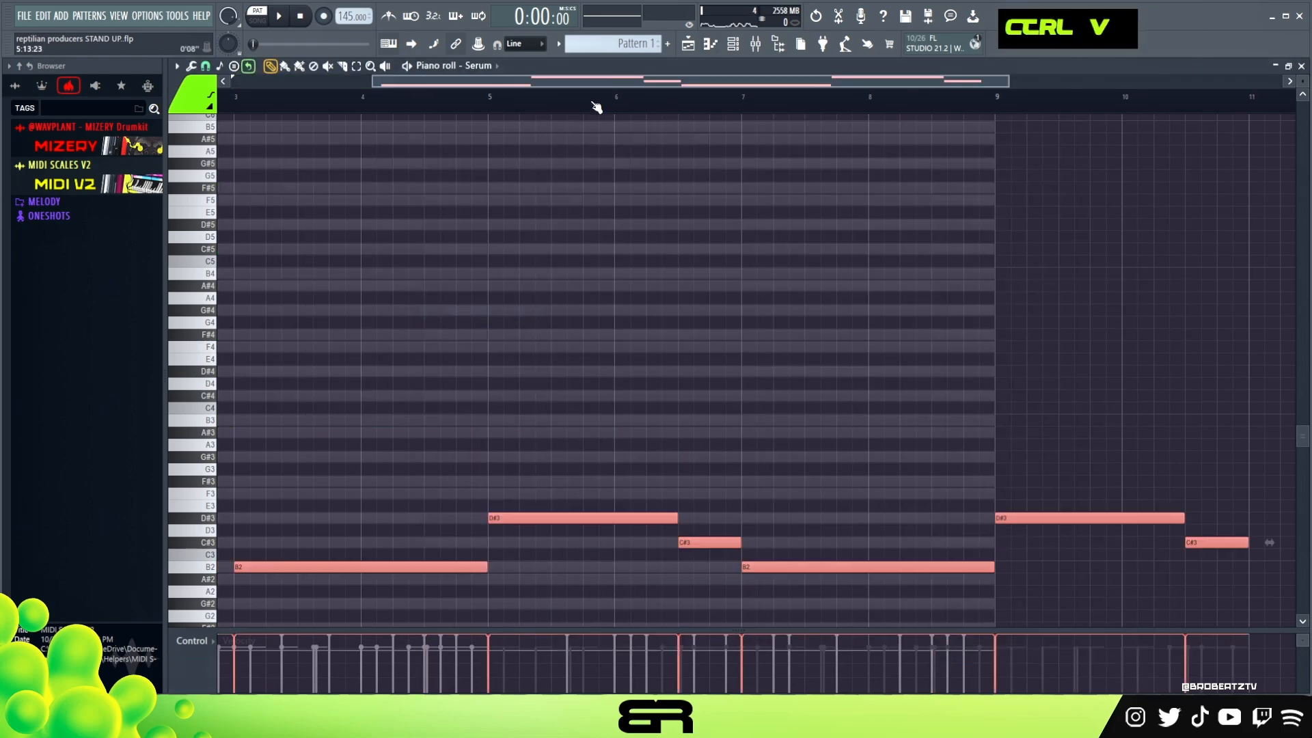
scroll(596, 108, "left", 2)
left_click_drag(594, 566, 310, 560)
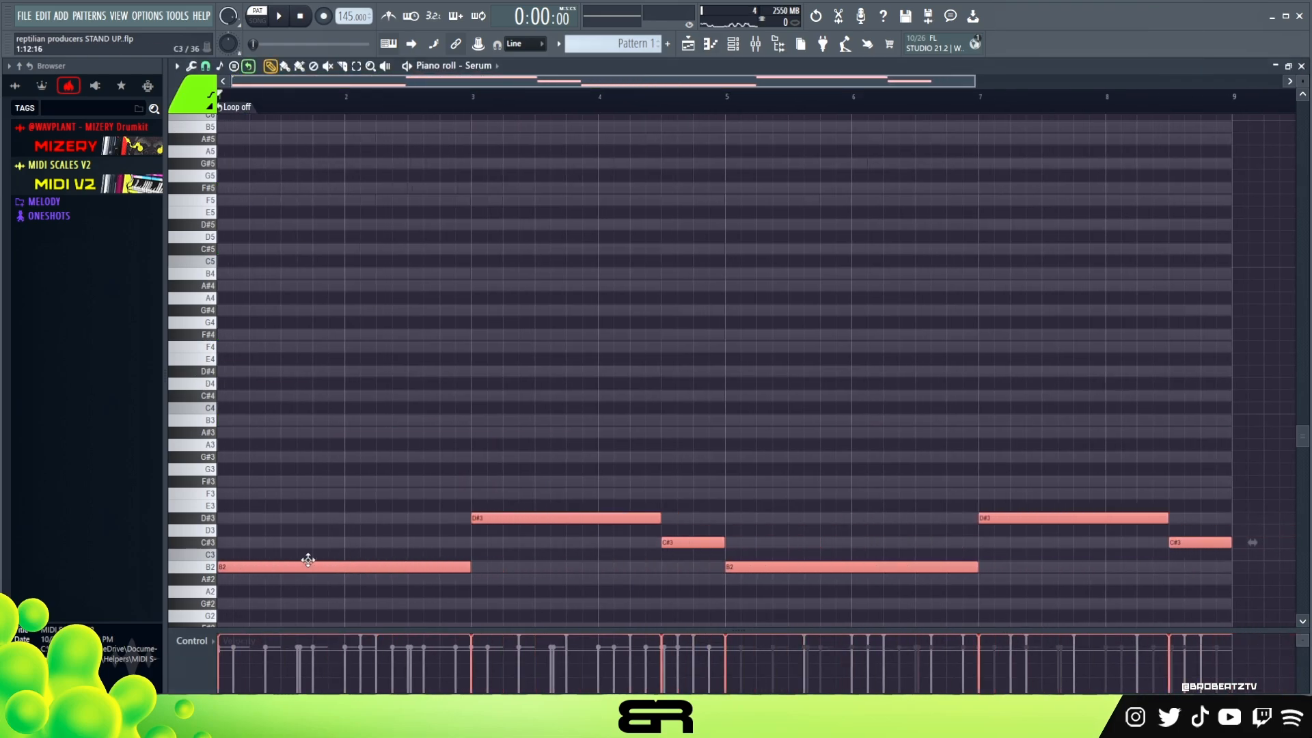
Step: Raise all the bass notes by one octave, play back the pattern and return to the channel rack
key("space")
key("ctrl+Up")
right_click(518, 475)
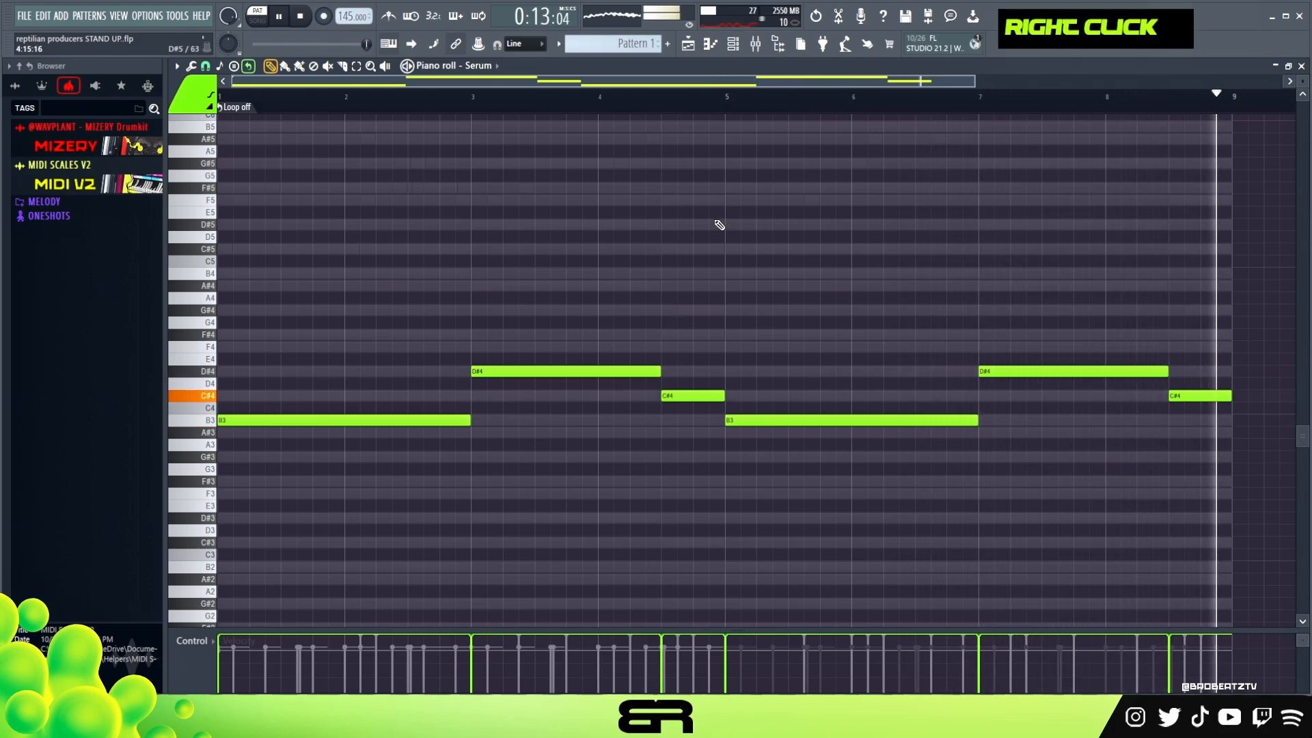
key("space")
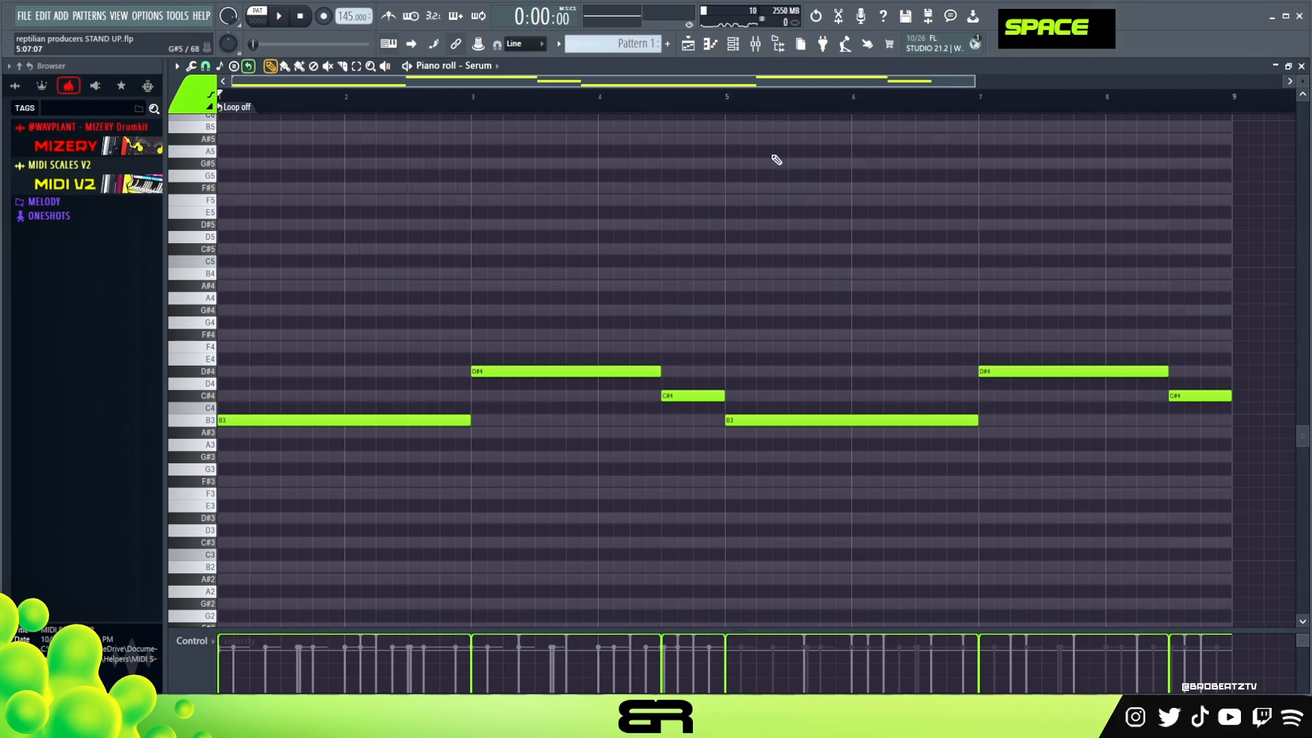
key("F6")
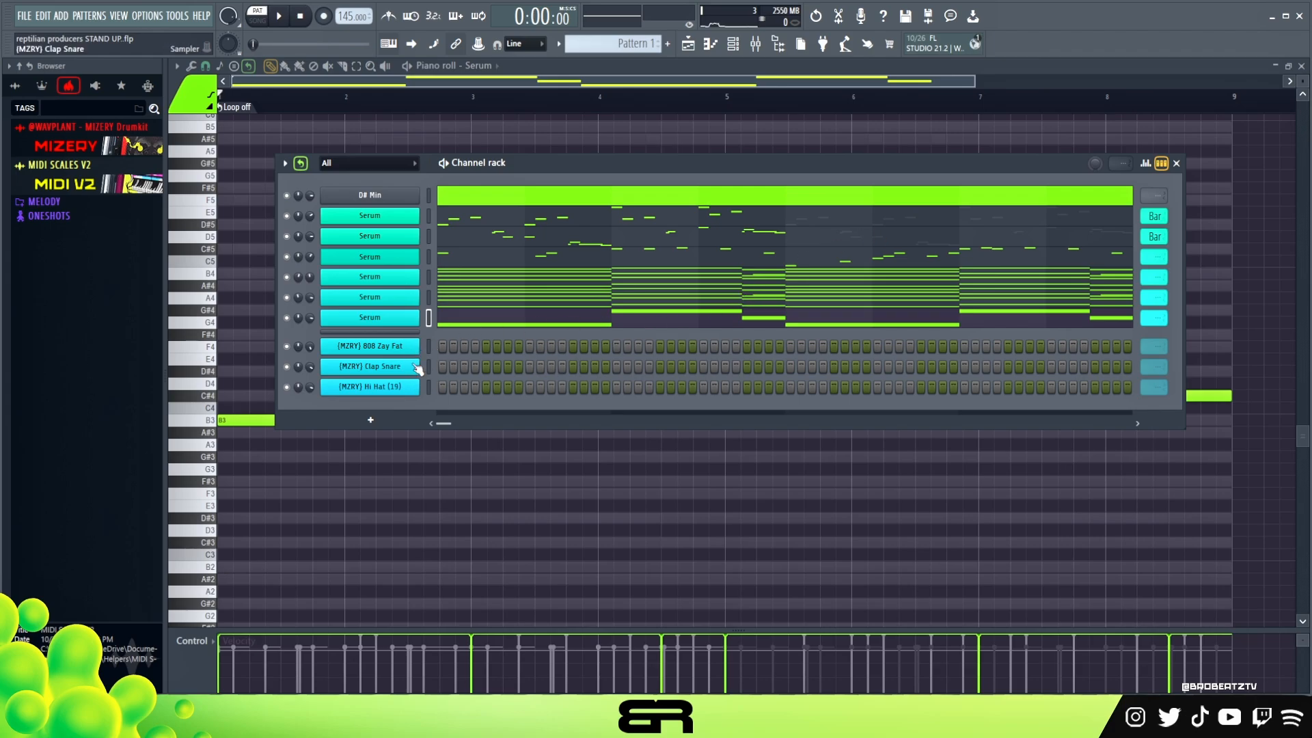
Step: Copy the bass notes of the lowest Serum channel into the (MZRY) 808 Zay Fat channel and open its piano roll
right_click(389, 320)
left_click(581, 330)
right_click(403, 347)
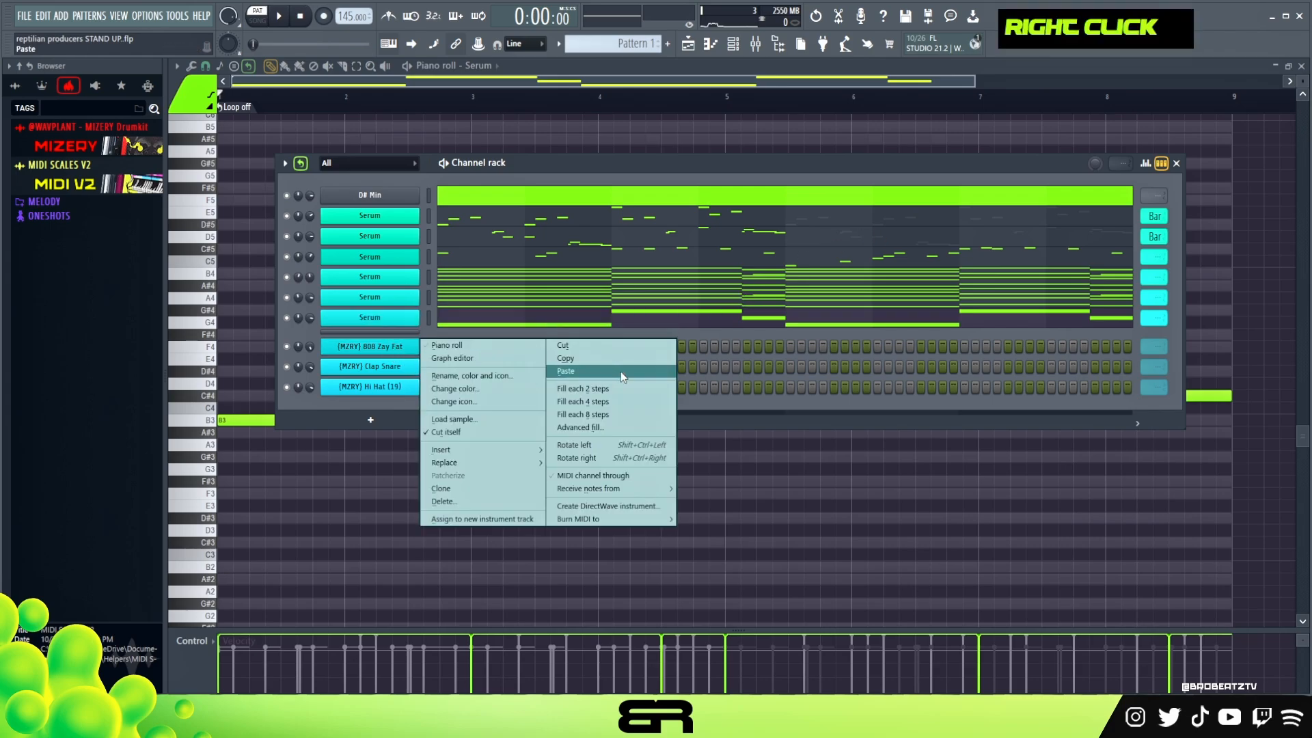
left_click(619, 372)
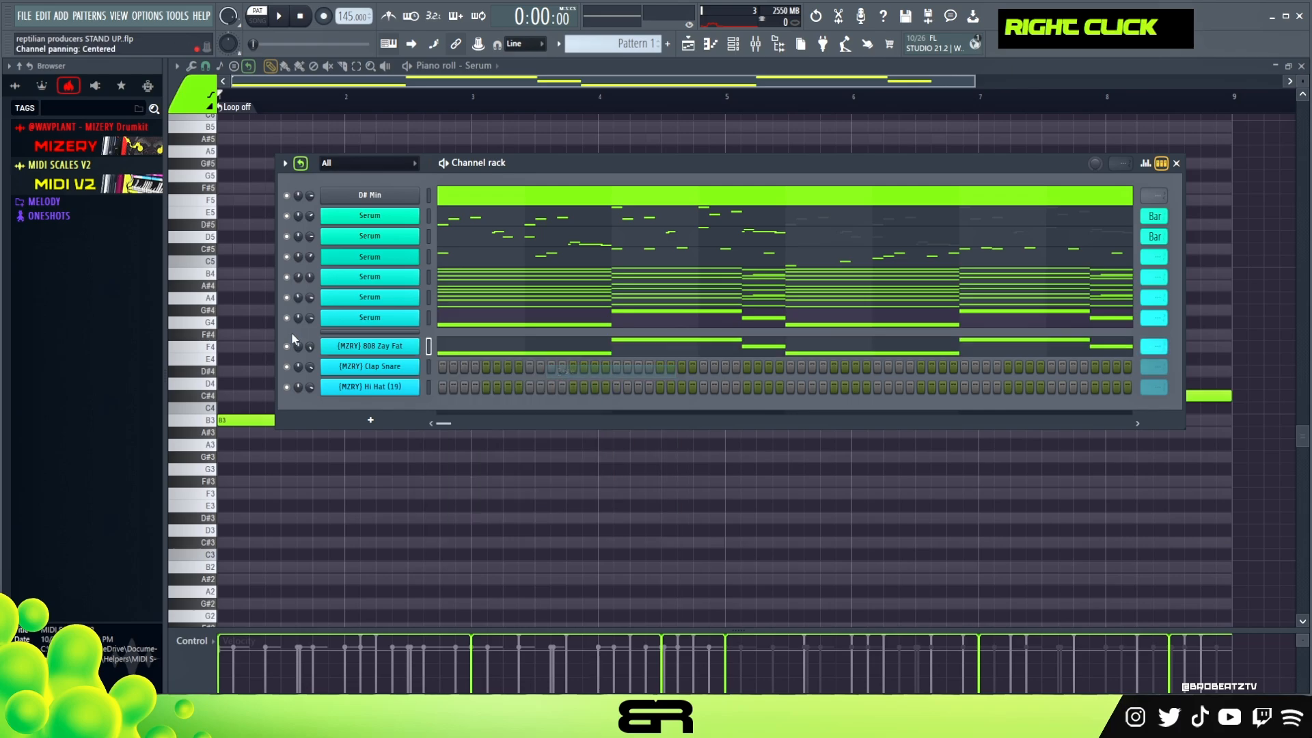
left_click(490, 350)
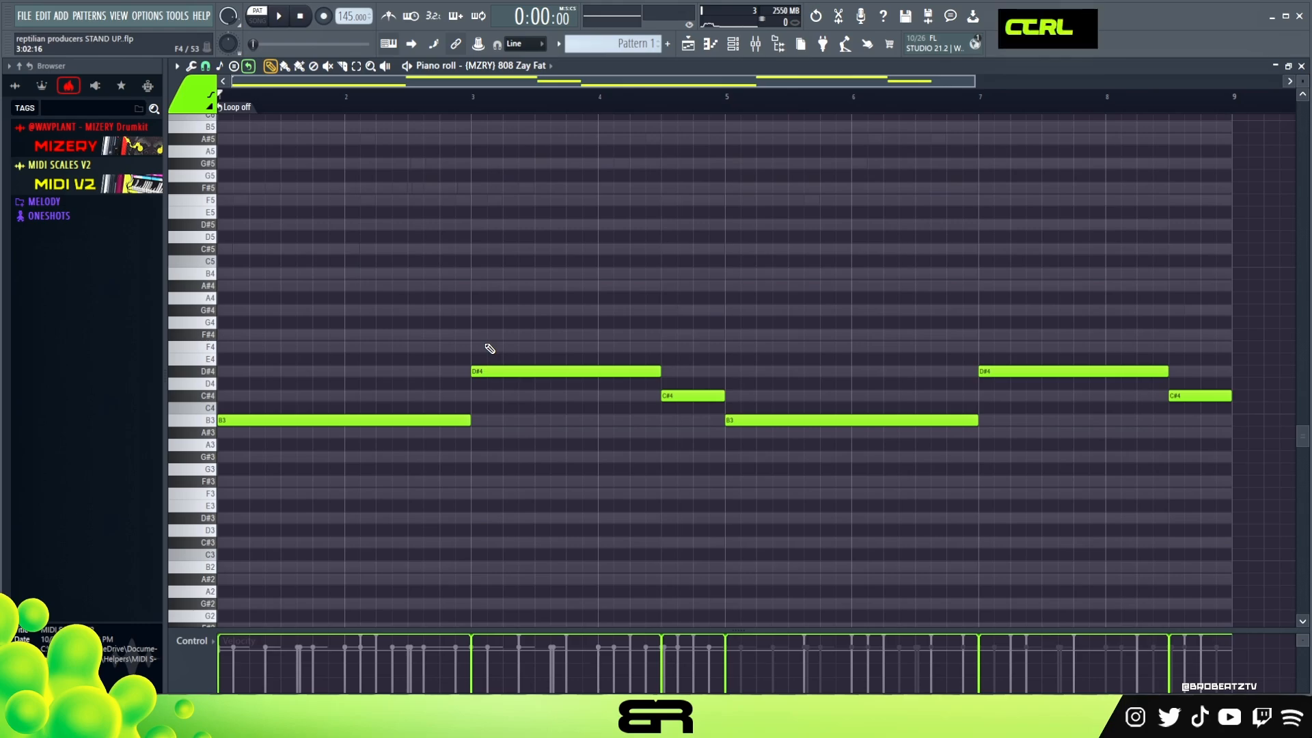
Step: Discard the lengths of all 808 notes, lower their velocity slightly, raise them one octave and play them back
key("ctrl+a")
key("shift+d")
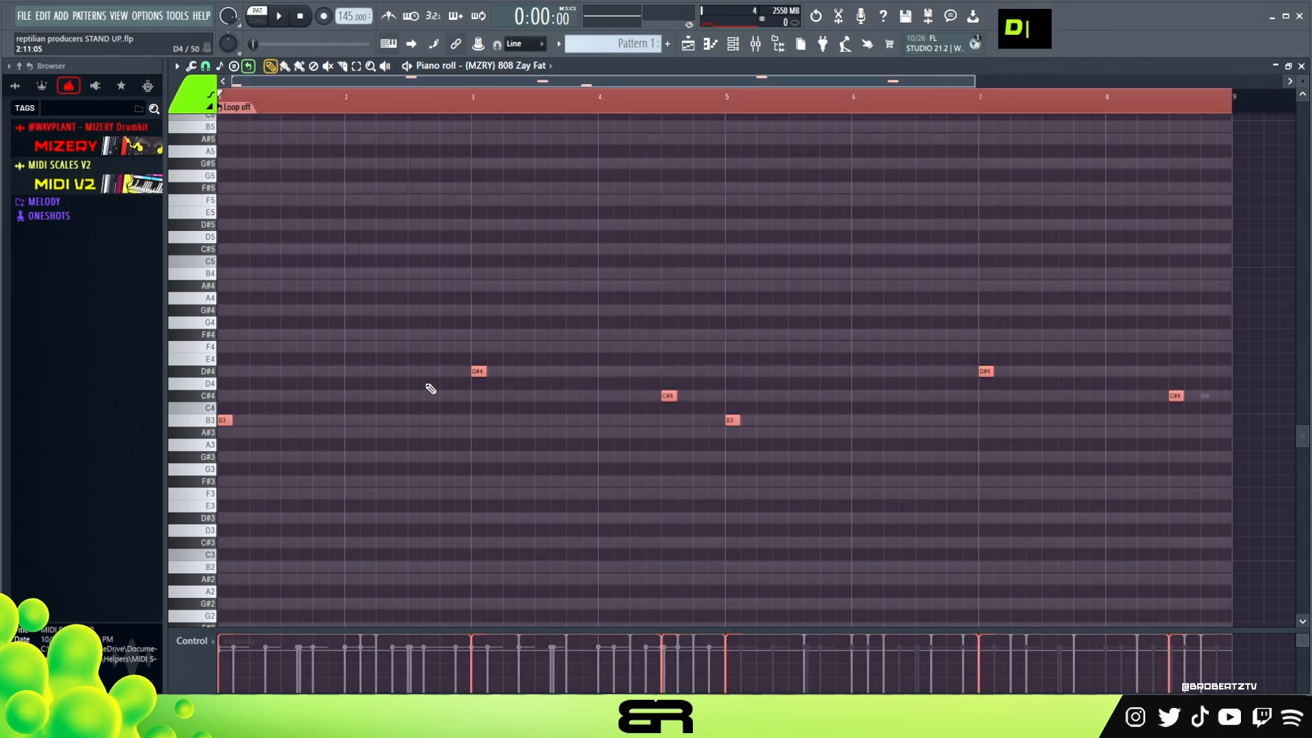
scroll(404, 416, "down", 2, "alt")
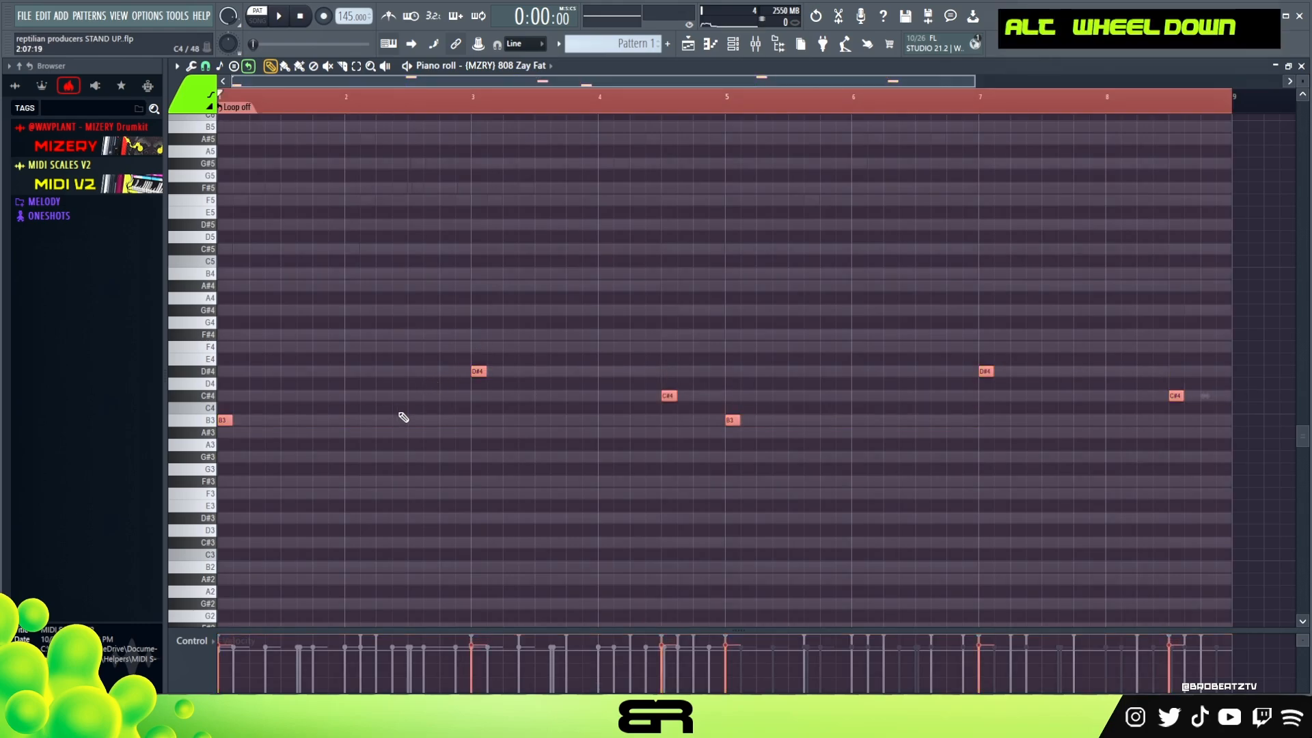
key("ctrl+Up")
scroll(343, 414, "up", 3)
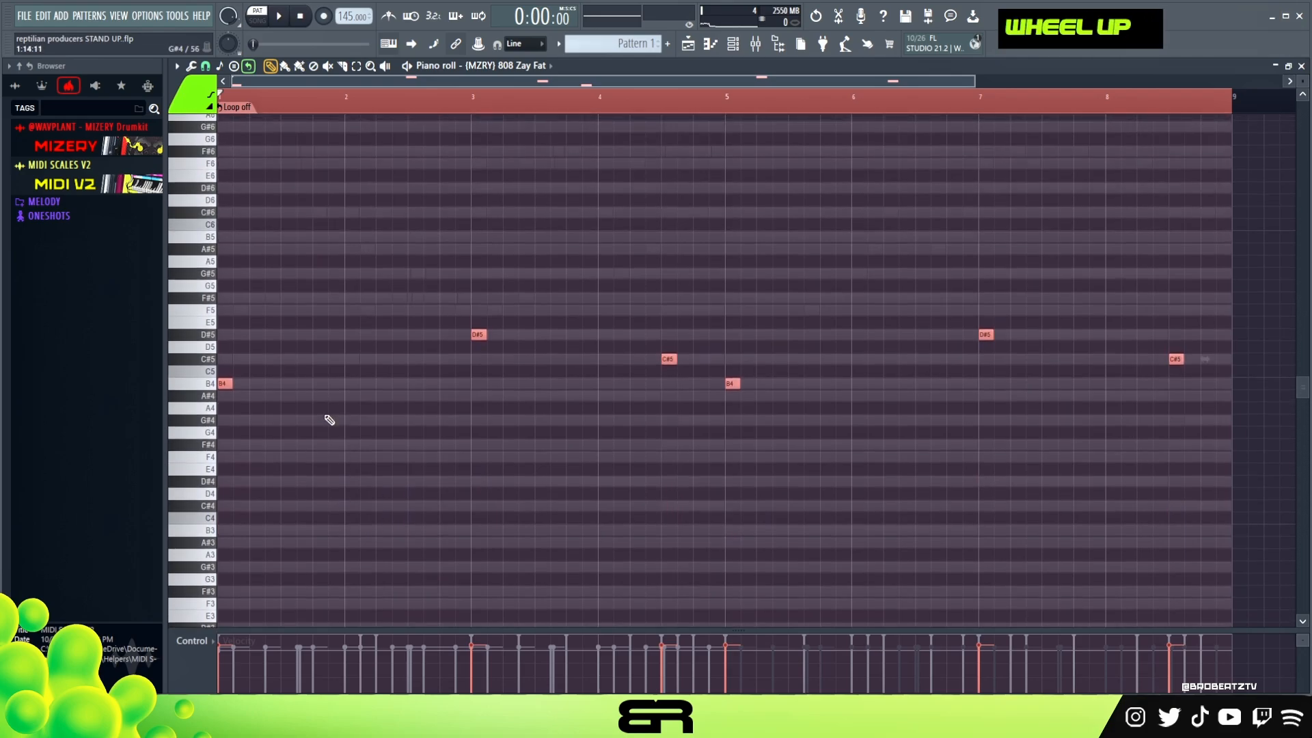
key("space")
right_click(311, 414)
key("space")
key("space")
Step: Add 808 notes at B4 on steps 5 and 11 of bar 2 and at D#5 on step 5 of bar 4
left_click(381, 383)
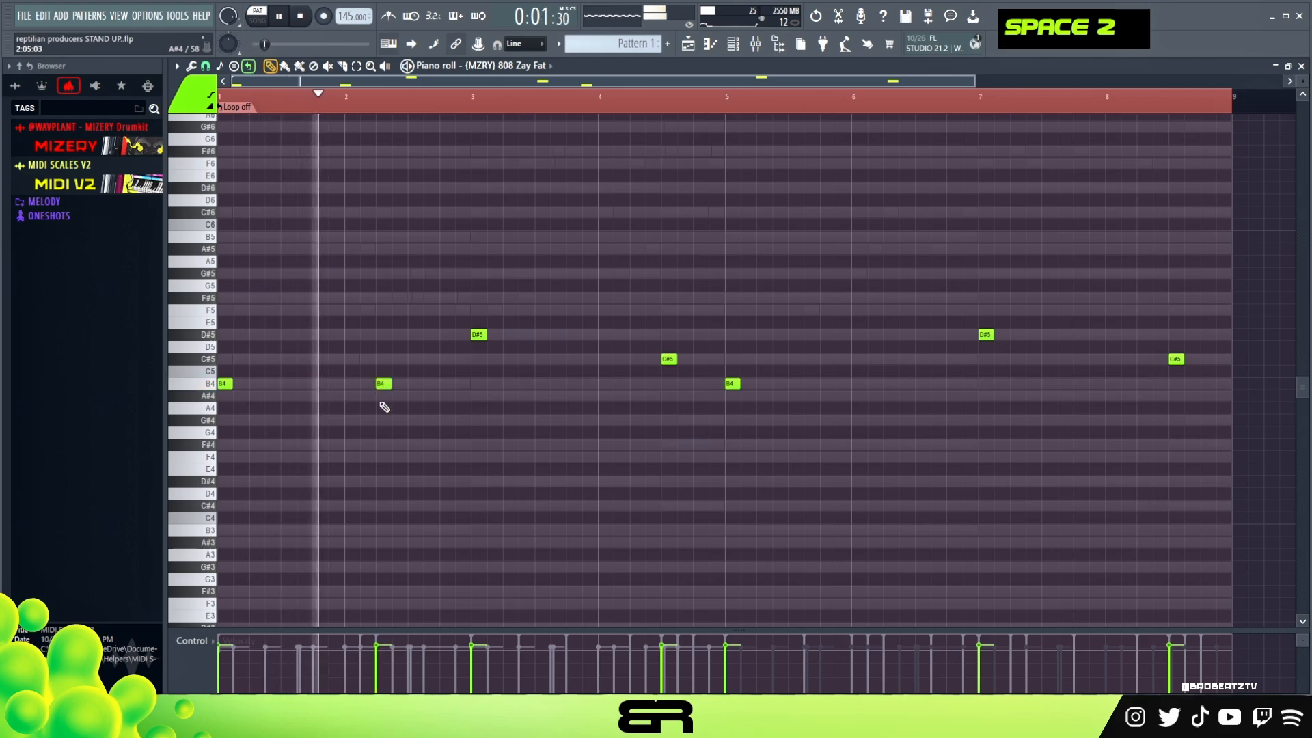
left_click(427, 383)
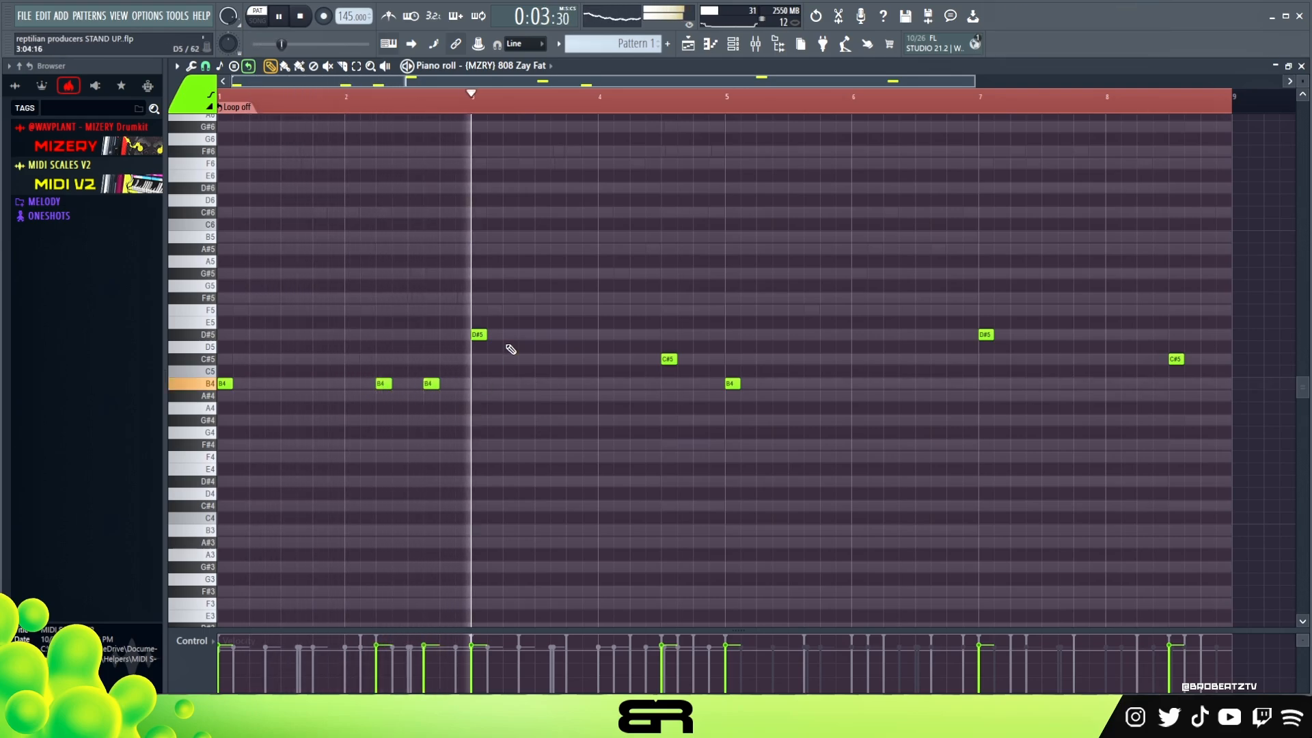
left_click(634, 335)
key("space")
key("space")
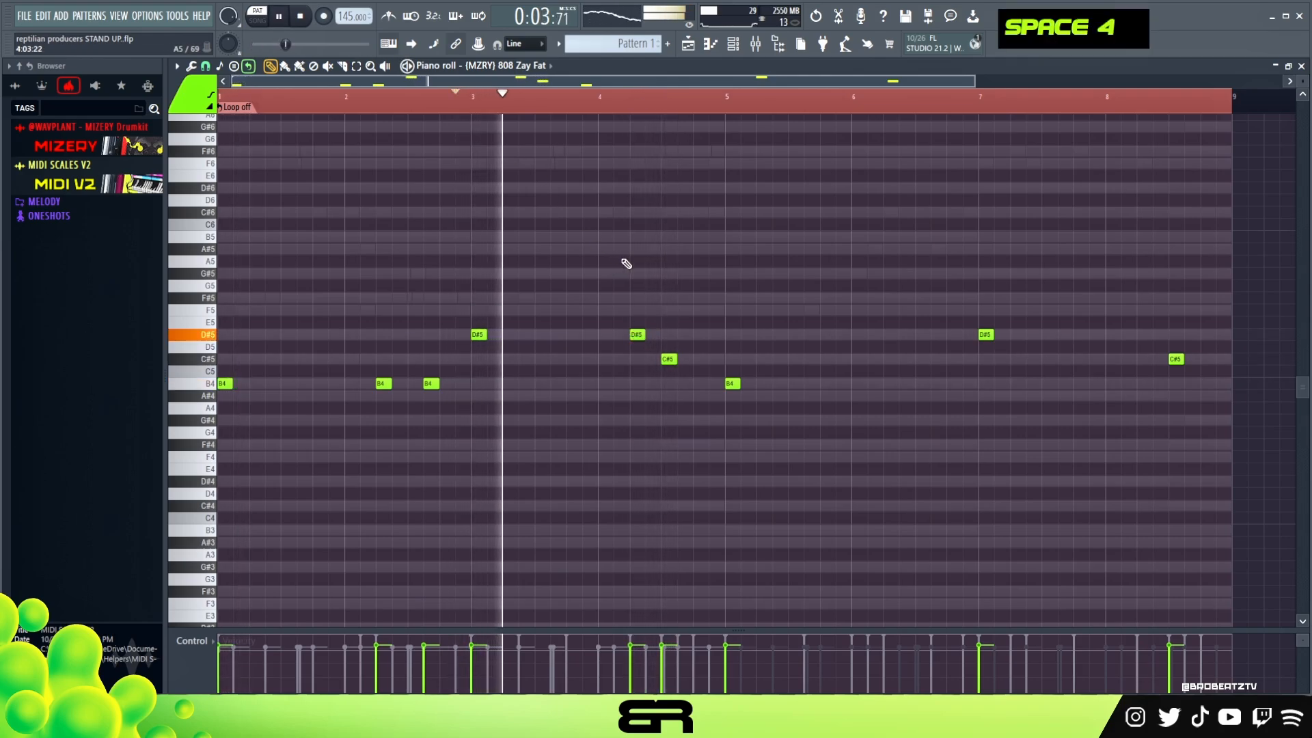
Step: Raise the velocity of all 808 notes slightly while checking them in playback
key("ctrl+a")
key("space")
scroll(682, 328, "up", 2, "alt")
key("space")
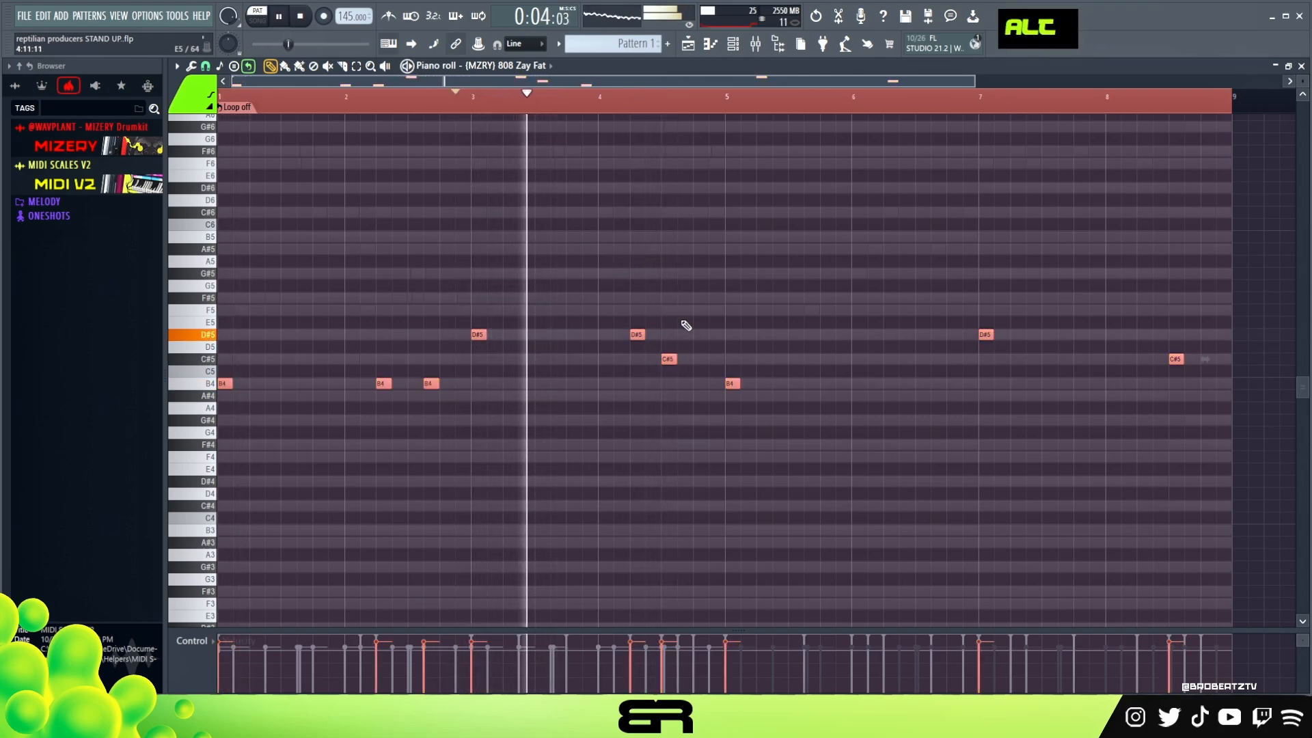
scroll(685, 325, "up", 1, "alt")
key("space")
key("space")
key("space")
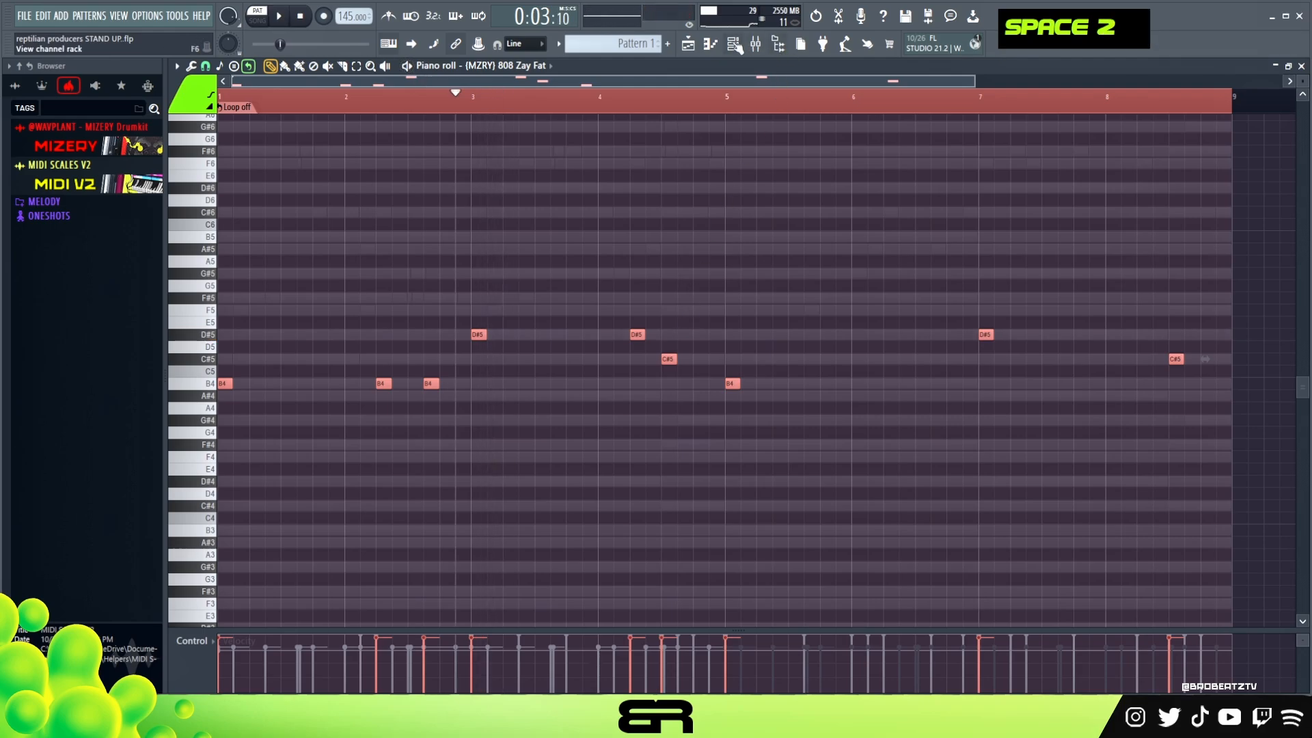
Step: Mute the lowest Serum channel and play back the 808 notes without it
left_click(734, 44)
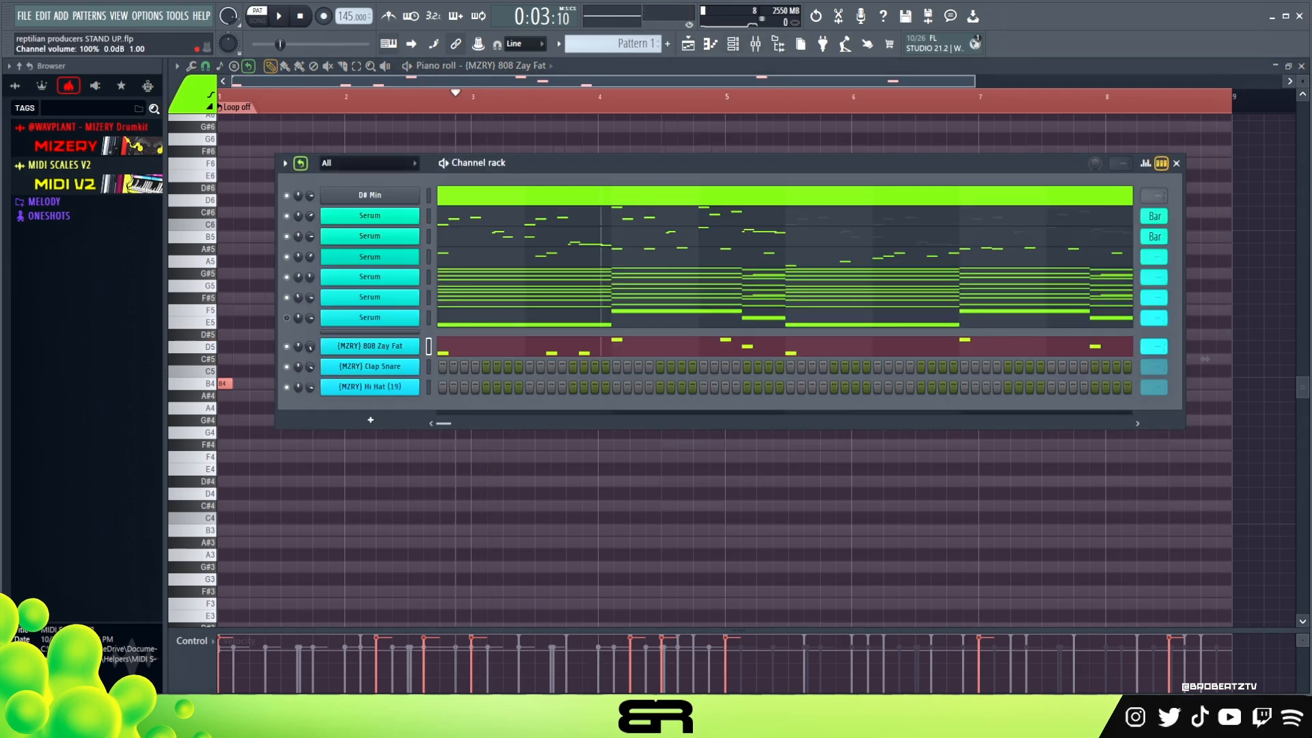
left_click(506, 466)
key("space")
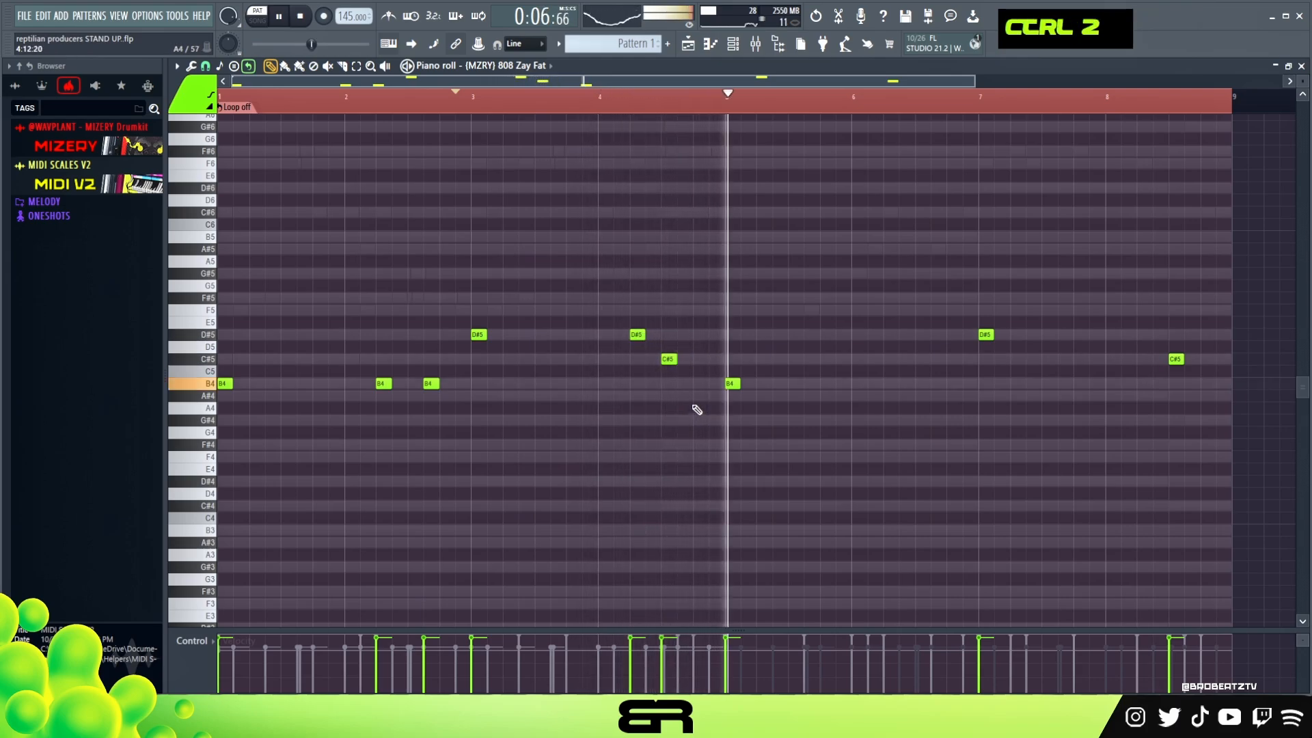
key("space")
Step: Repeat the added 808 hits in the second half: B4 on steps 5 and 11 of bar 6, D#5 on step 5 of bar 8
left_click_drag(727, 379, 851, 387)
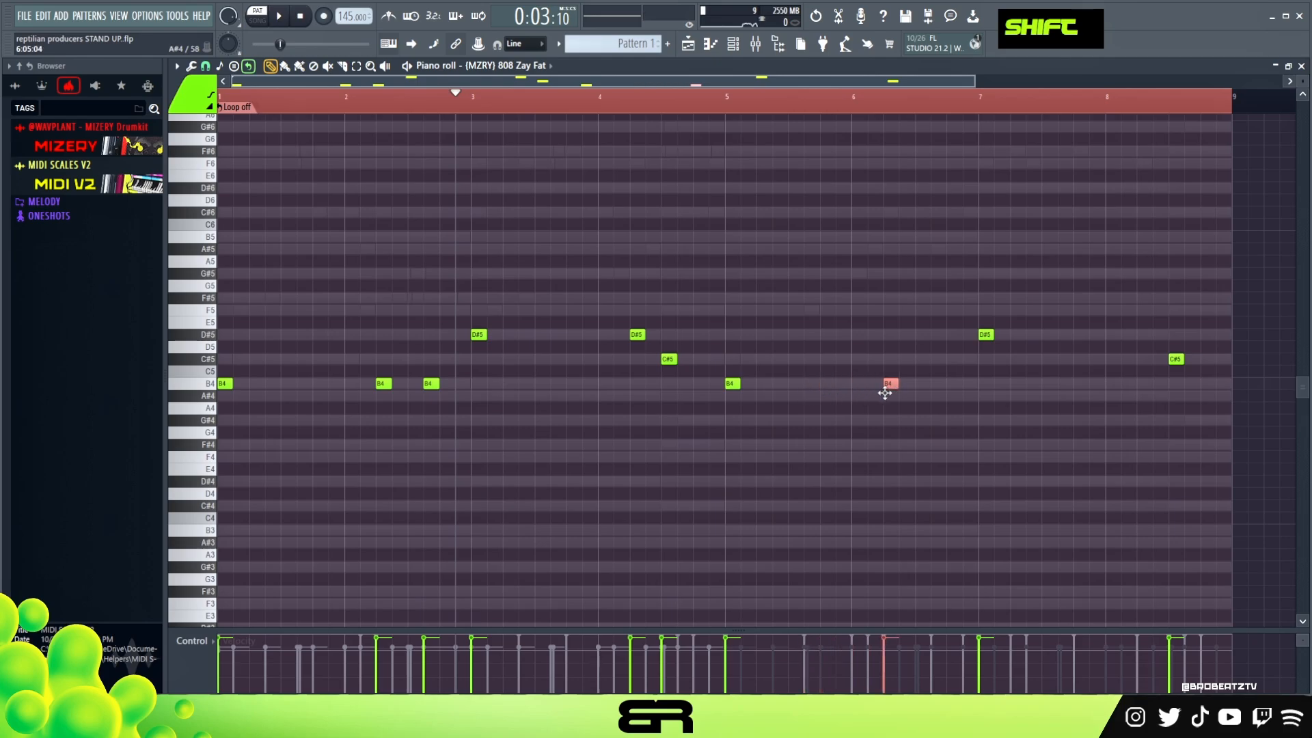
left_click(892, 384, "ctrl")
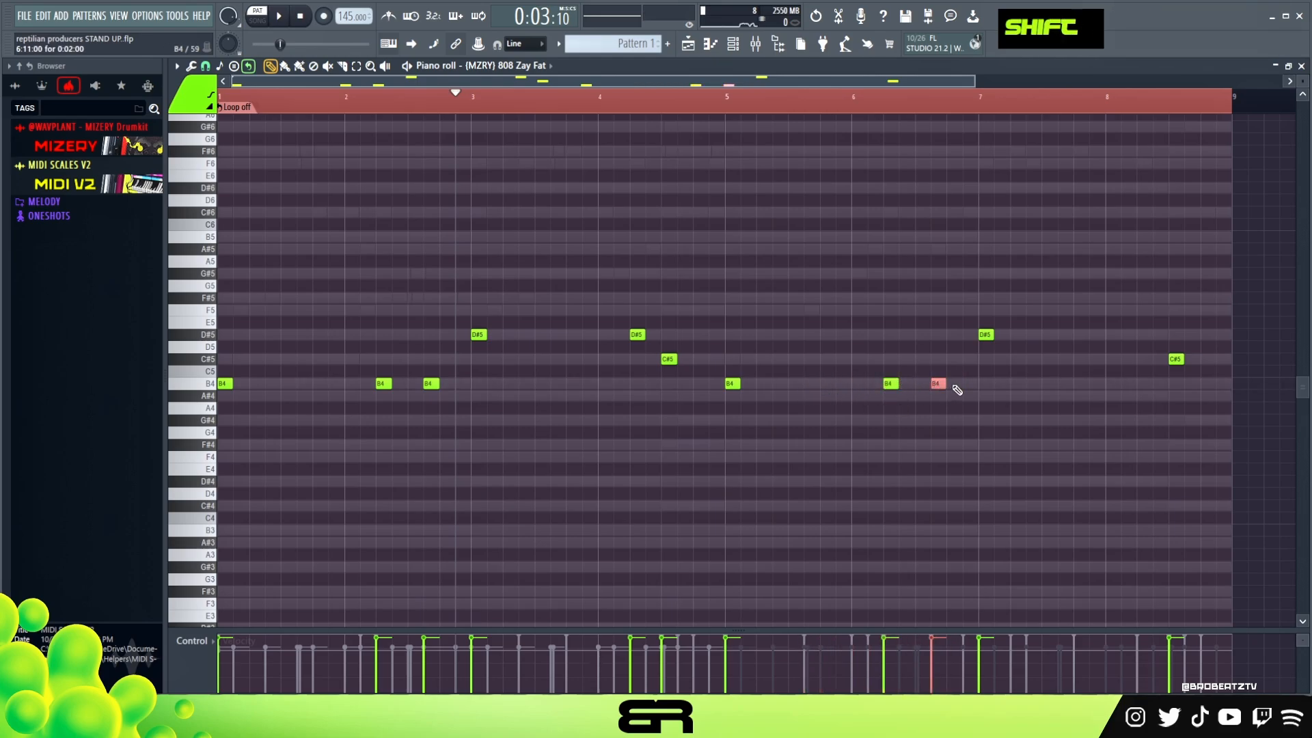
right_click(1103, 369)
left_click_drag(991, 336, 1045, 336)
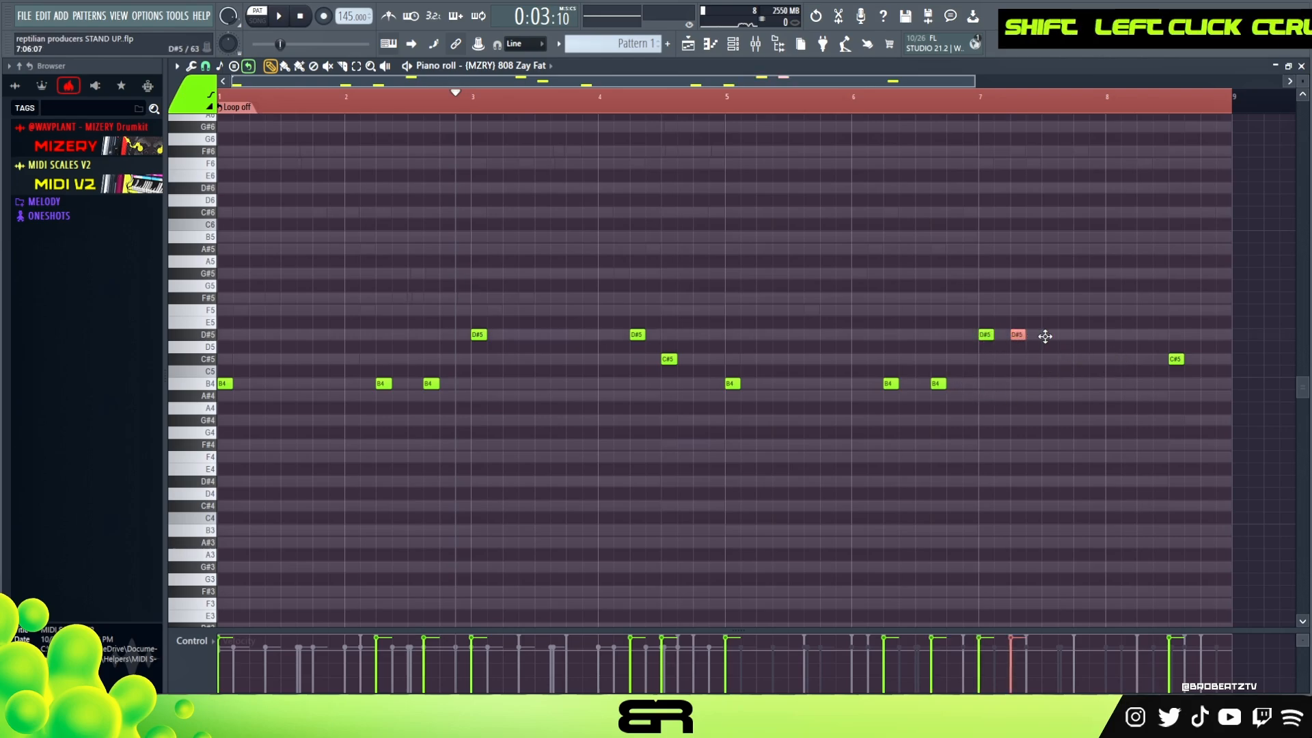
left_click_drag(712, 293, 243, 448, "ctrl")
right_click(766, 287)
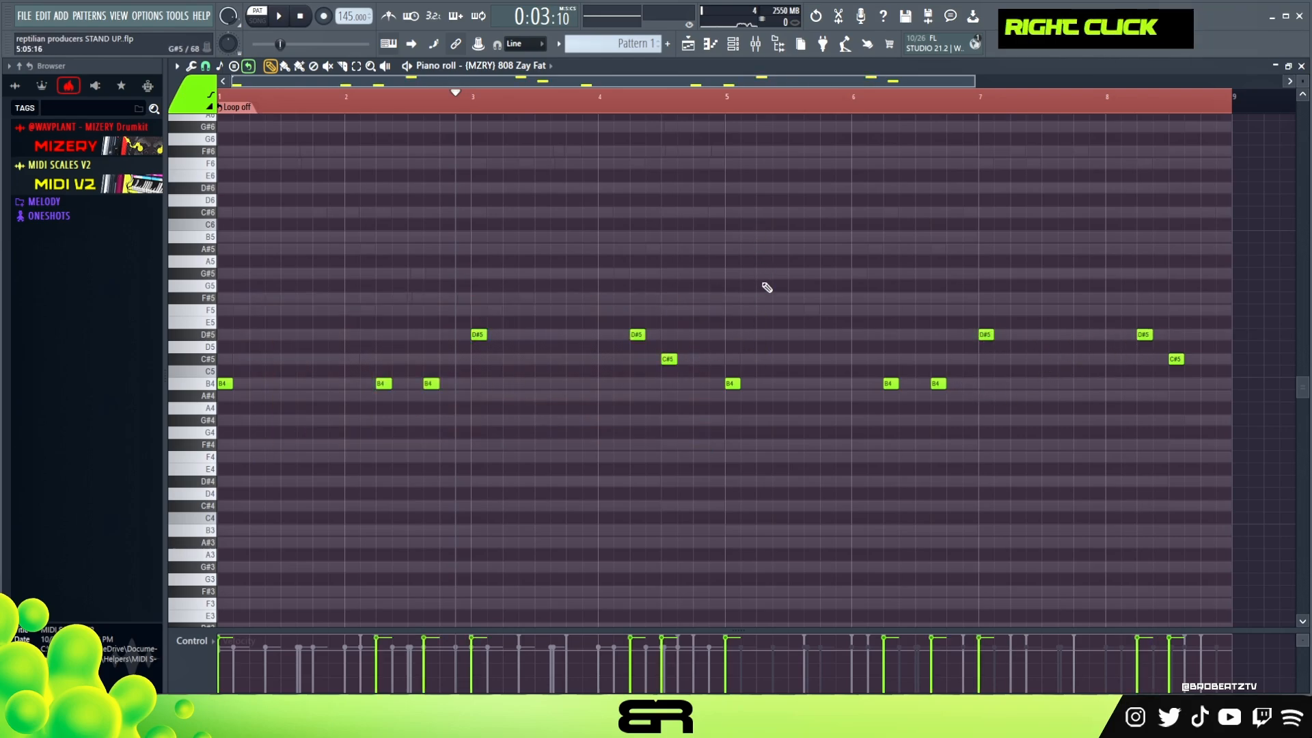
Step: Try all the 808 notes one octave higher during playback and return them to their previous octave
key("space")
key("space")
key("ctrl+a")
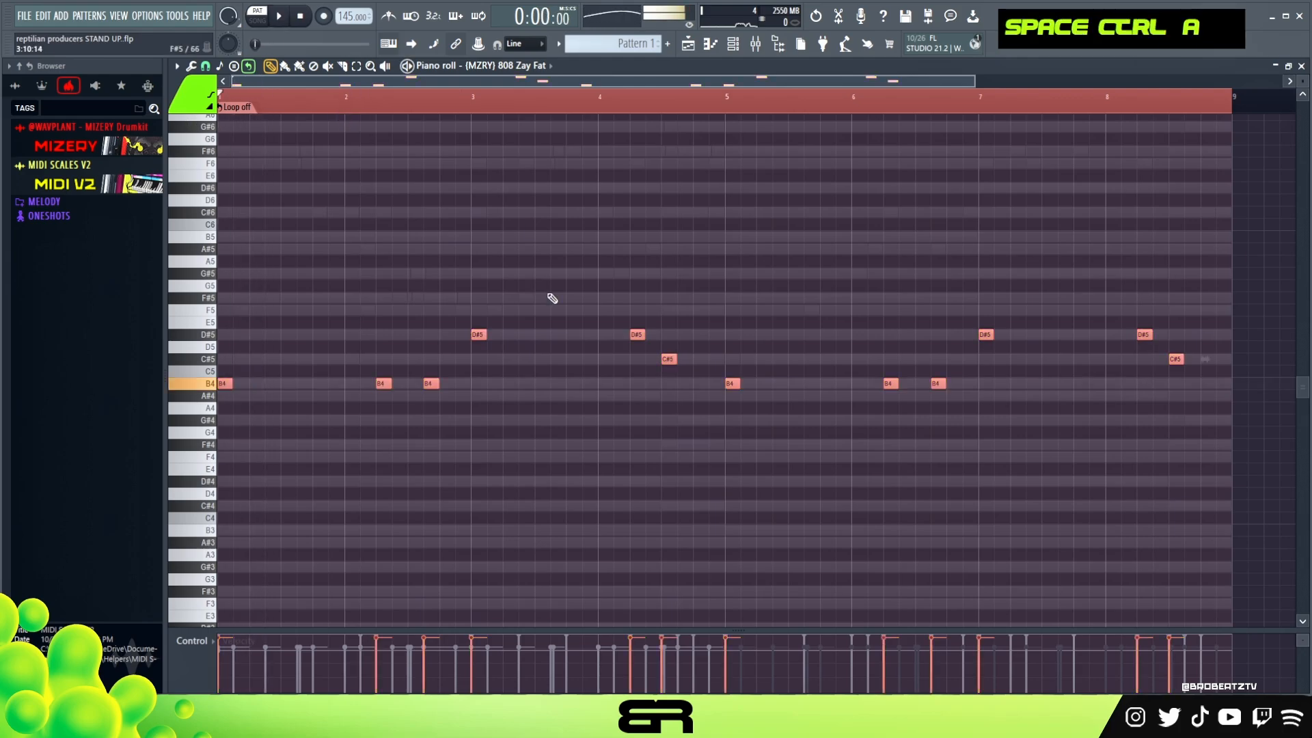
key("ctrl+Up")
key("ctrl+space")
key("ctrl+space")
key("ctrl+Down")
key("space")
key("space")
right_click(396, 202)
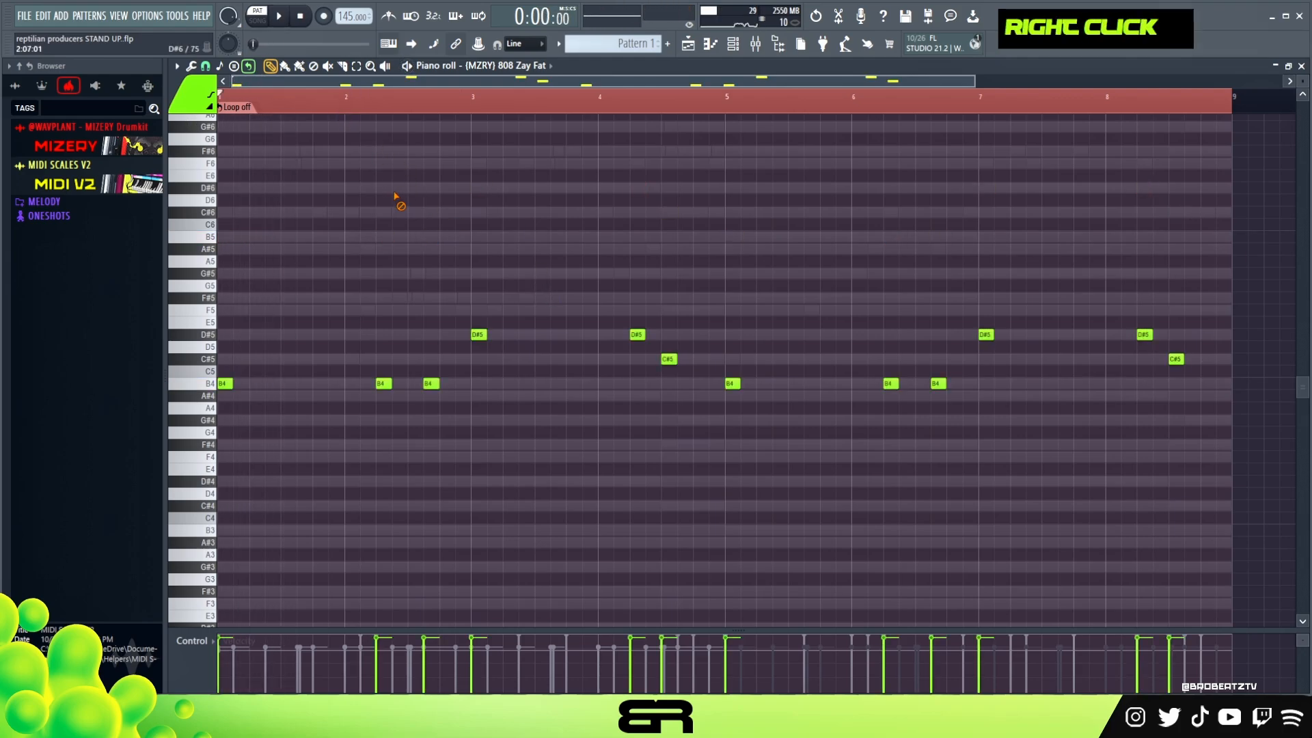
Step: Place (MZRY) Clap Snare hits on steps 9 and 25 in the channel rack and loop the channel every Bar
key("space")
key("F6")
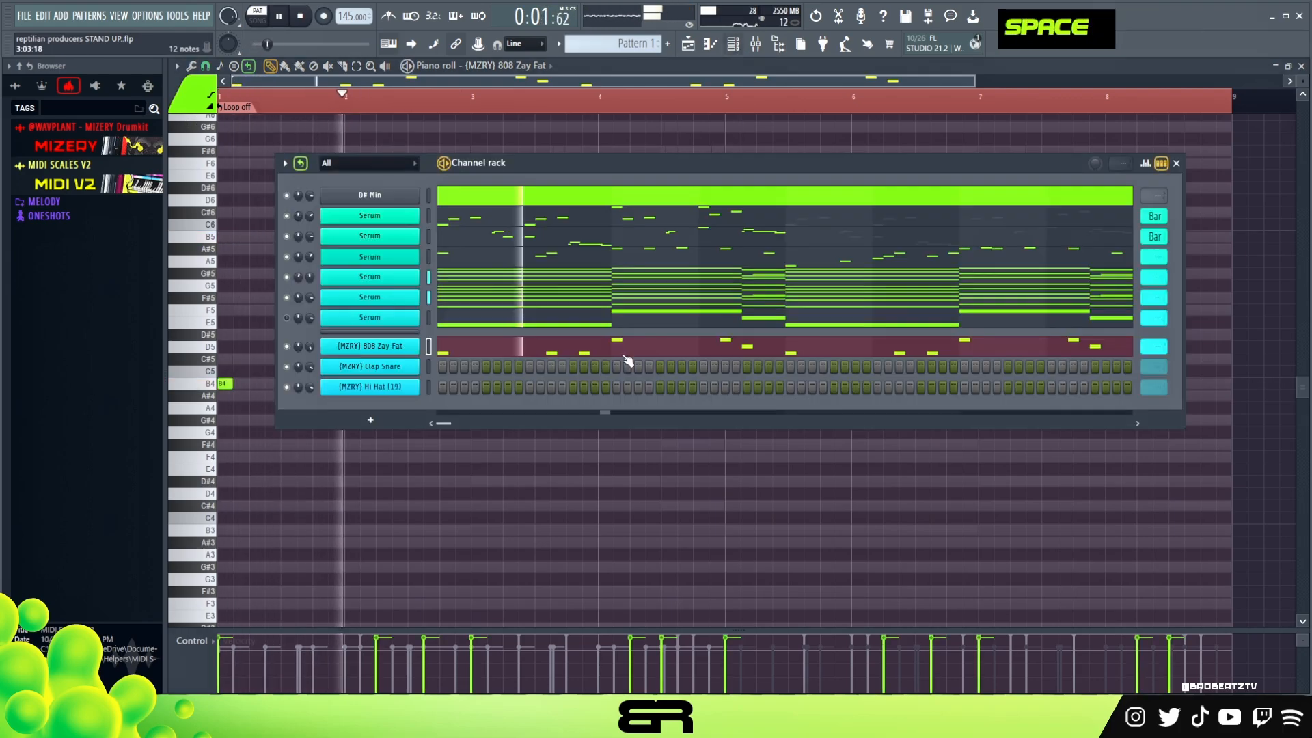
key("space")
key("space")
left_click(531, 368)
left_click(702, 369)
scroll(1148, 369, "down", 1)
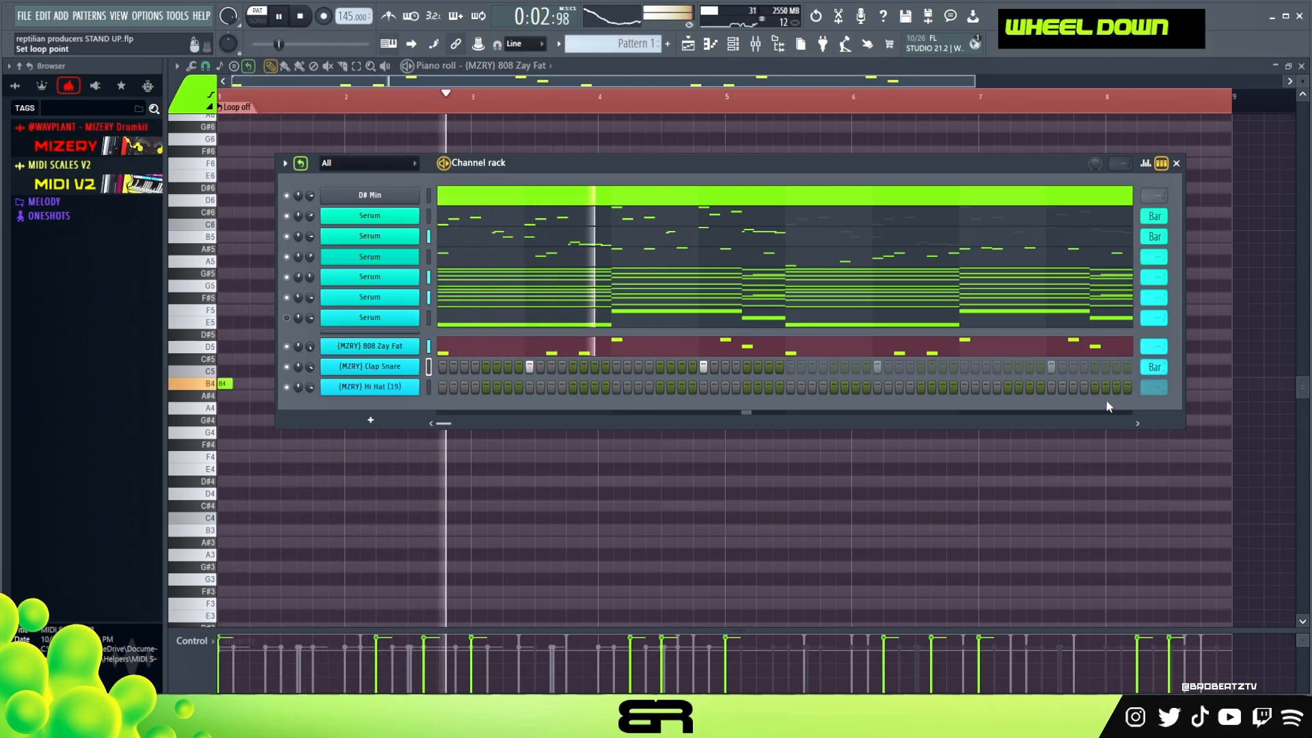
Step: Place (MZRY) Hi Hat (19) hits on steps 1, 3, 5, 6 and 7 while checking them in playback
key("space")
left_click(442, 387)
key("space")
key("space")
left_click(465, 387)
key("space")
key("space")
key("space")
key("space")
key("space")
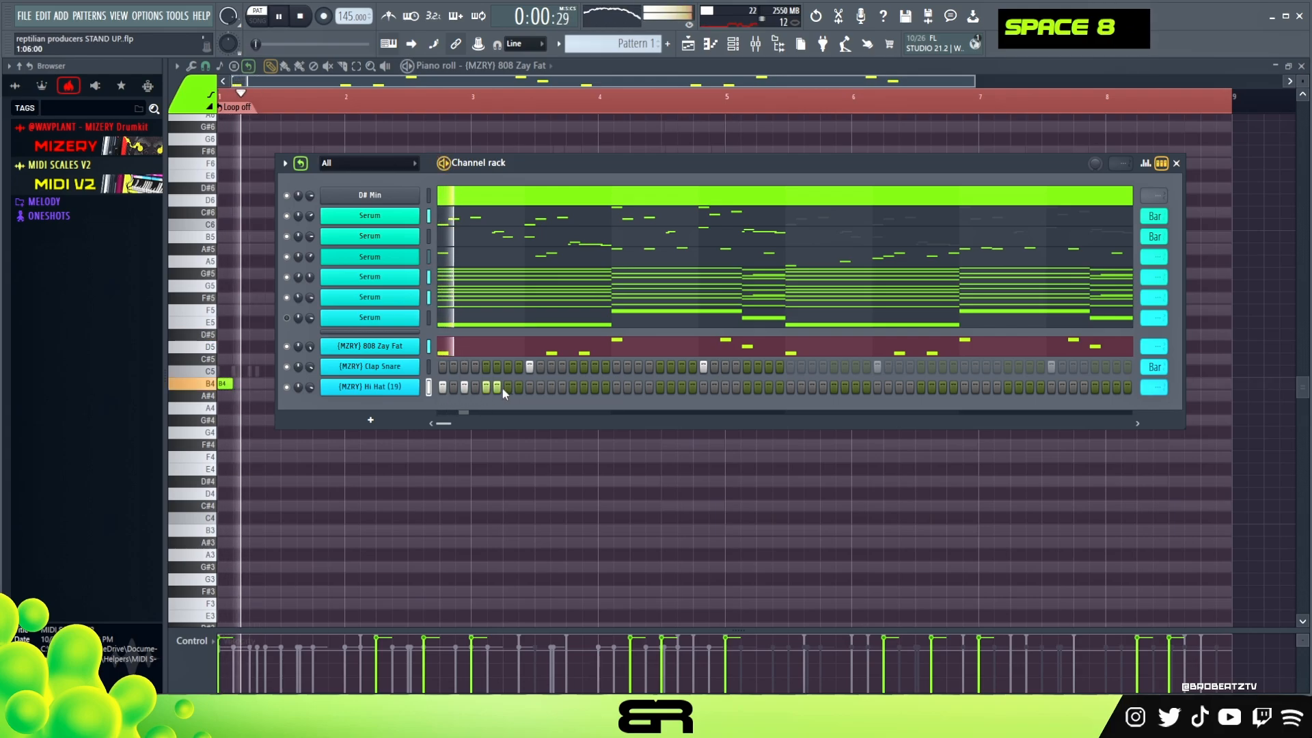
key("space")
key("space")
Step: Continue the hi-hat pattern with hits on steps 9, 11, 13, 14 and 15 and play it back
double_click(530, 387)
right_click(558, 388)
key("space")
key("space")
left_click_drag(572, 389, 597, 390)
key("space")
key("space")
Step: Fill the second bar's hi-hats with hits on steps 17, 19, 21 to 23, 25 to 27, 29 and 31
left_click(617, 388)
left_click(638, 388)
key("space")
key("space")
left_click_drag(656, 391, 730, 391)
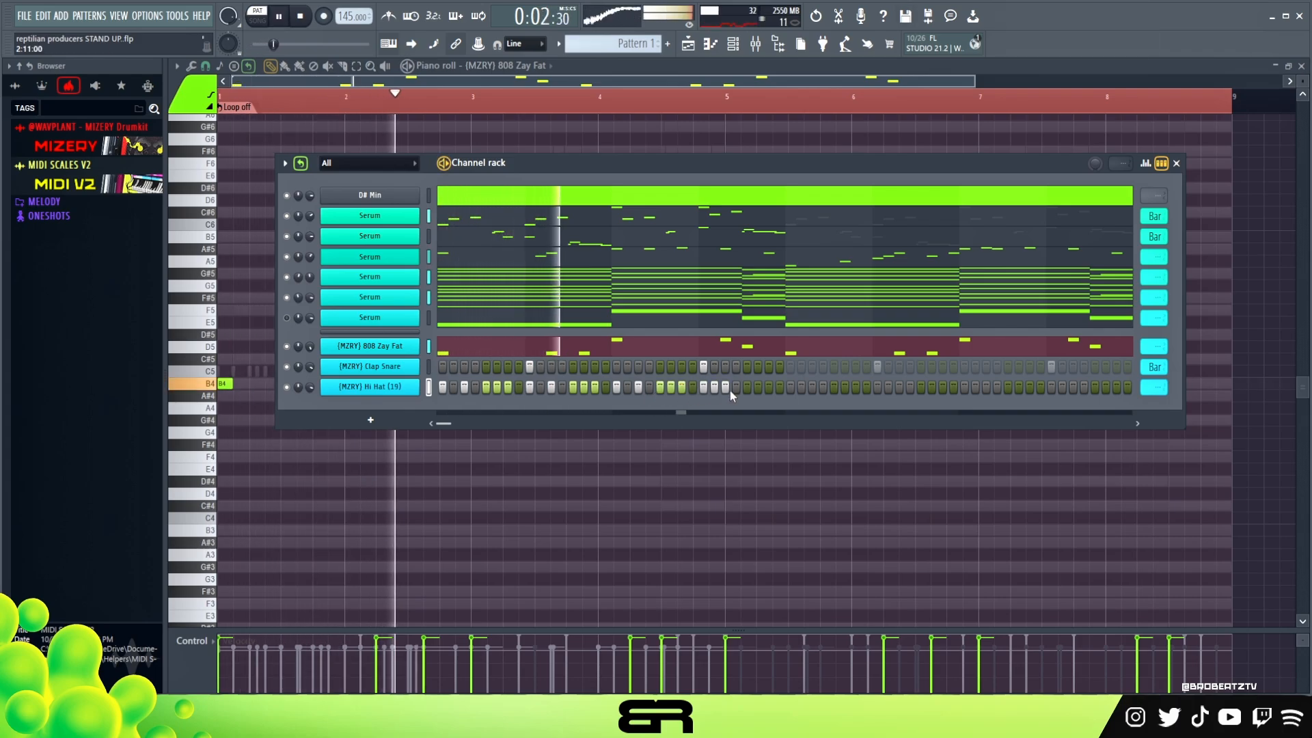
key("space")
key("space")
left_click(748, 387)
left_click(769, 387)
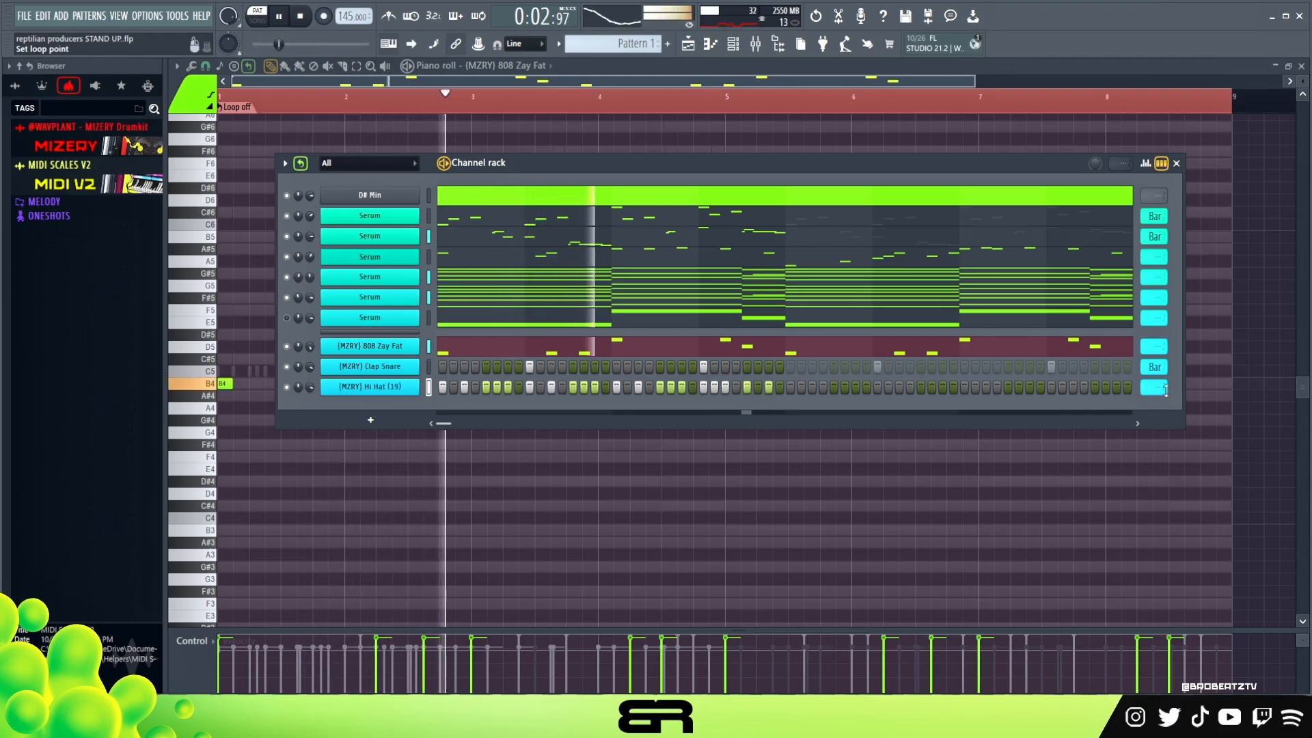
scroll(864, 414, "down", 1)
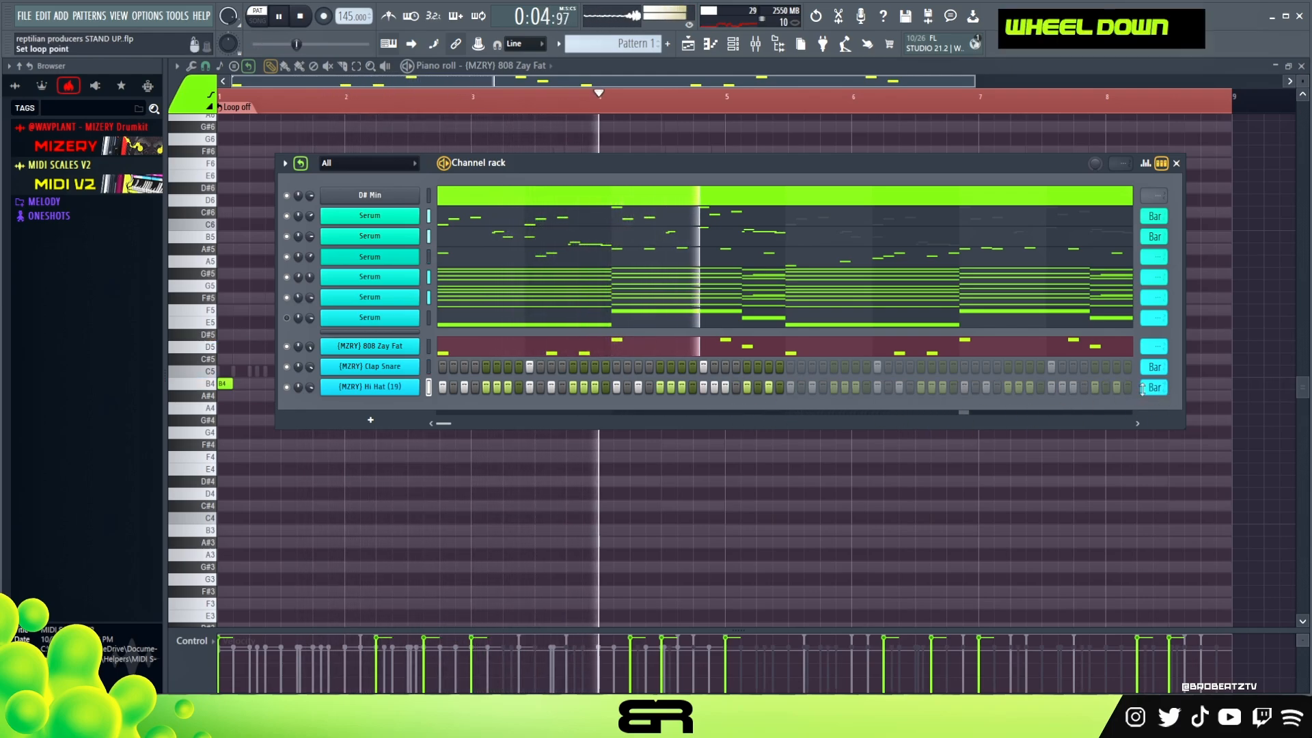
scroll(1150, 386, "up", 1)
key("space")
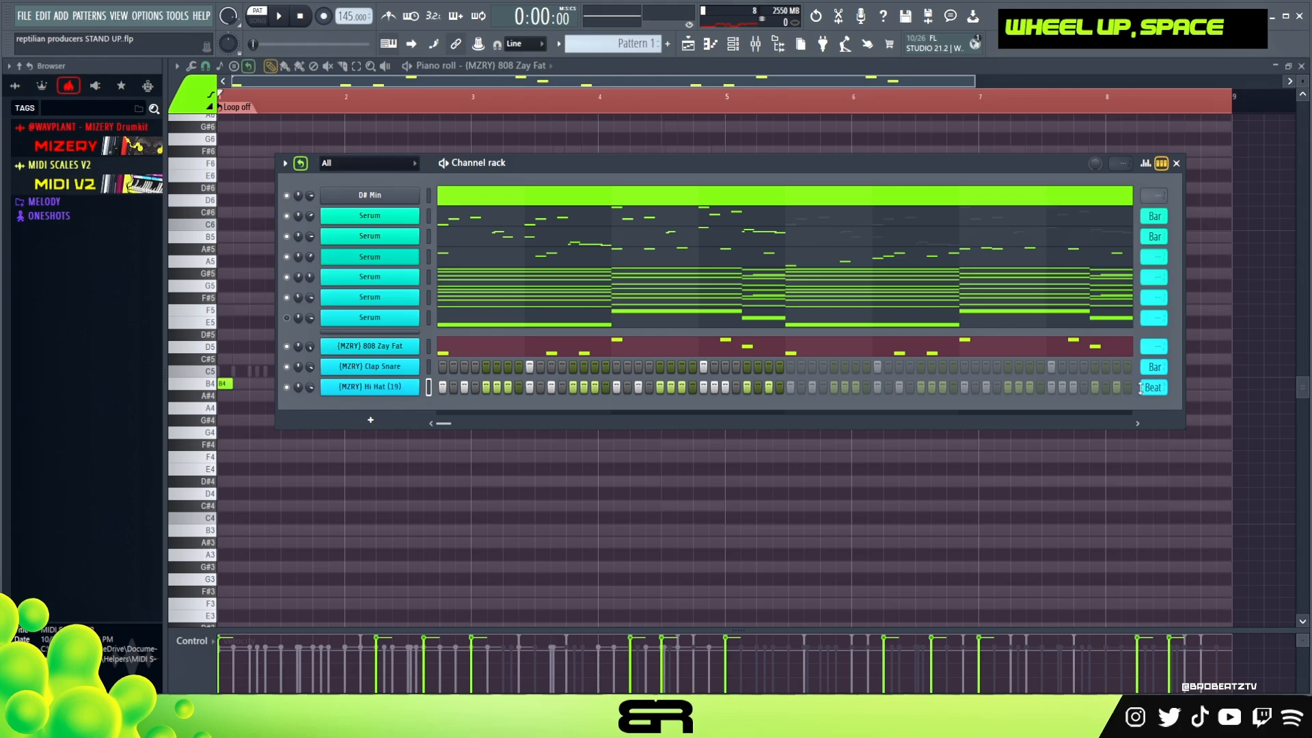
scroll(1149, 388, "up", 1)
Step: Open the hi-hat channel's piano roll and duplicate its two-bar pattern into bars 3 and 4
right_click(416, 384)
left_click(464, 388)
key("ctrl+a")
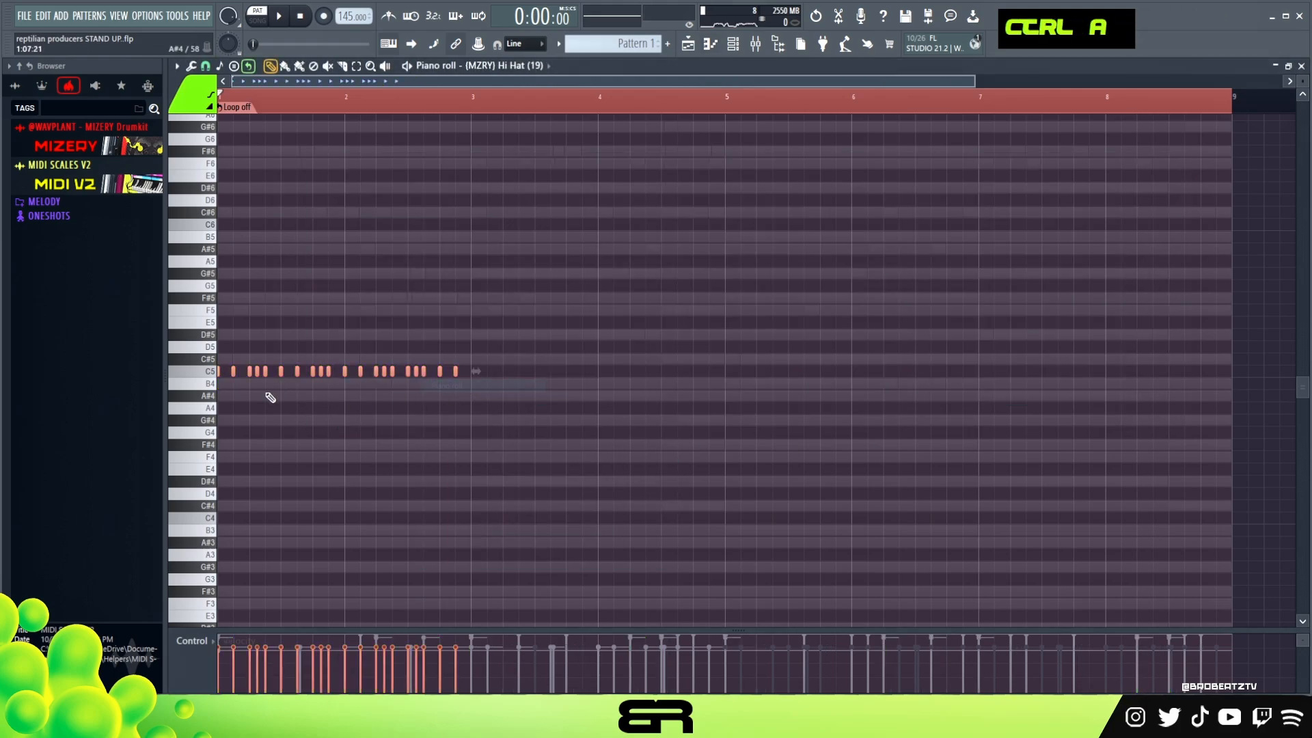
left_click_drag(231, 371, 487, 391)
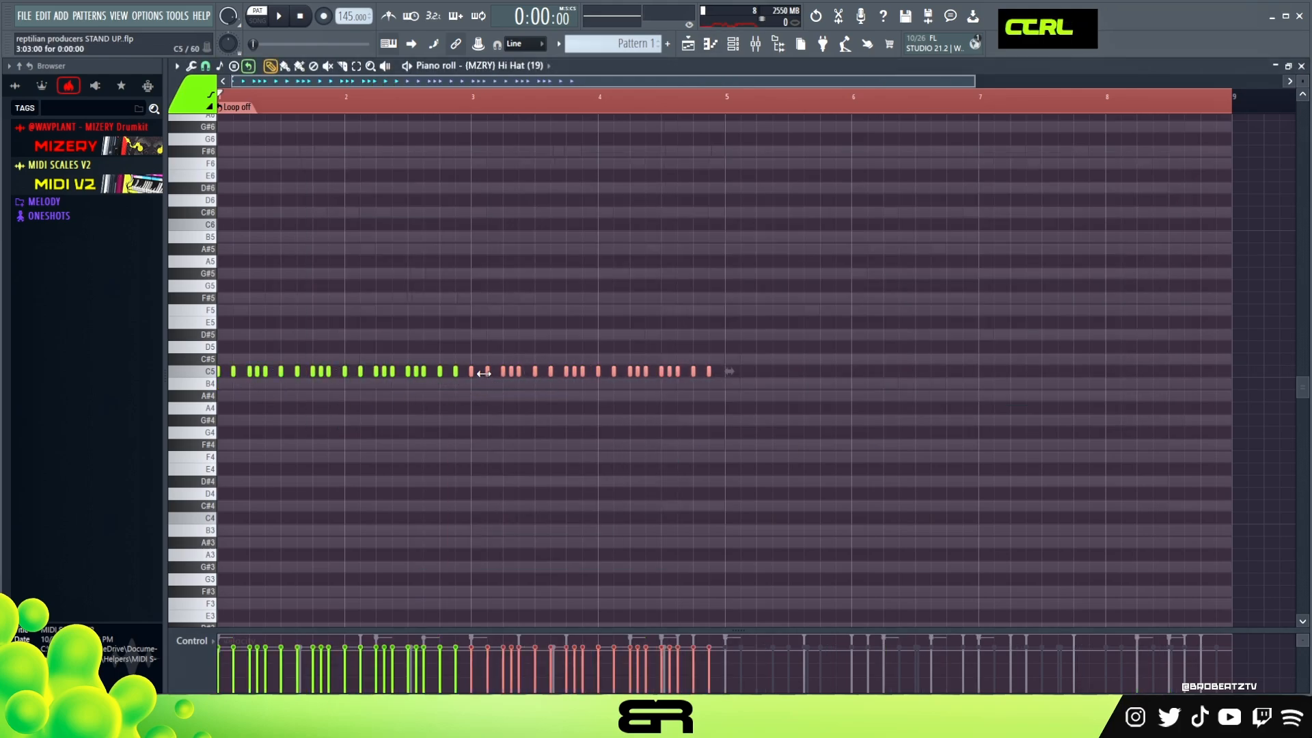
Step: Extend the first hi-hat note of bar 3 to two steps and chop it into a roll with the default chopper pattern
left_click(480, 382, "ctrl")
key("alt+u")
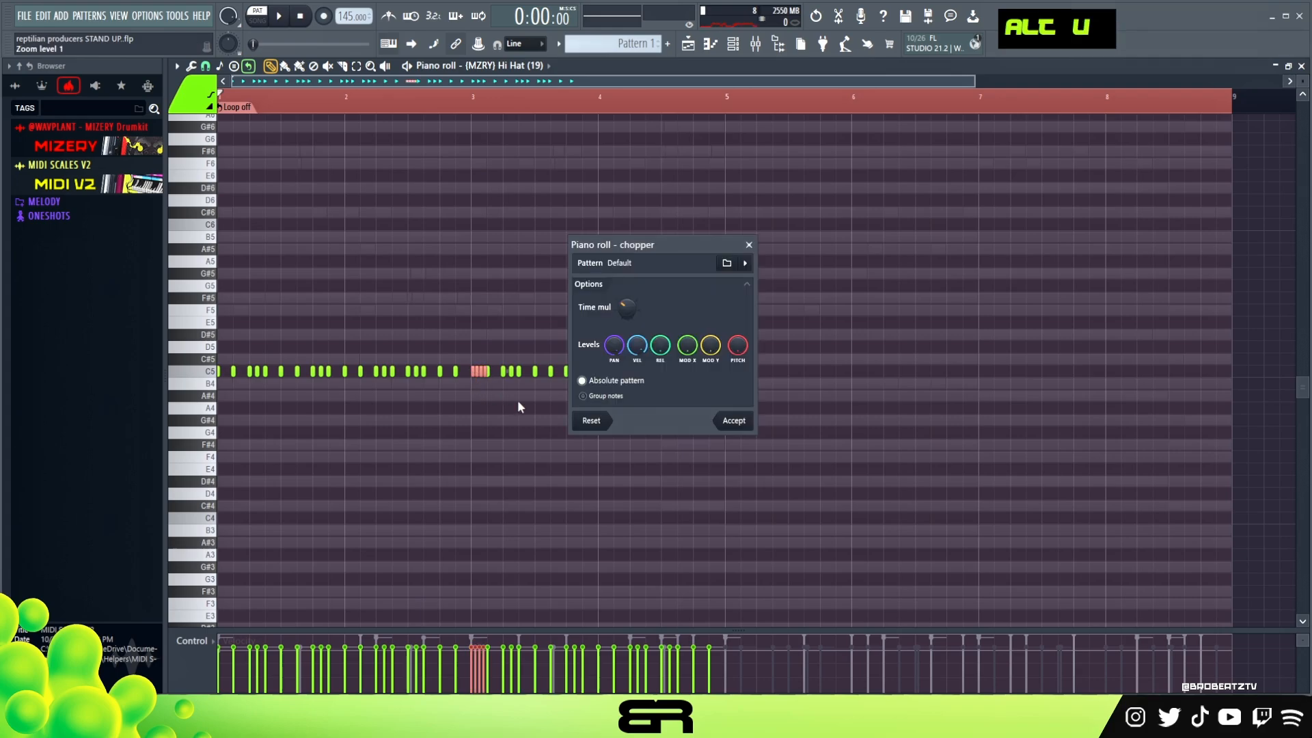
left_click(732, 421)
key("space")
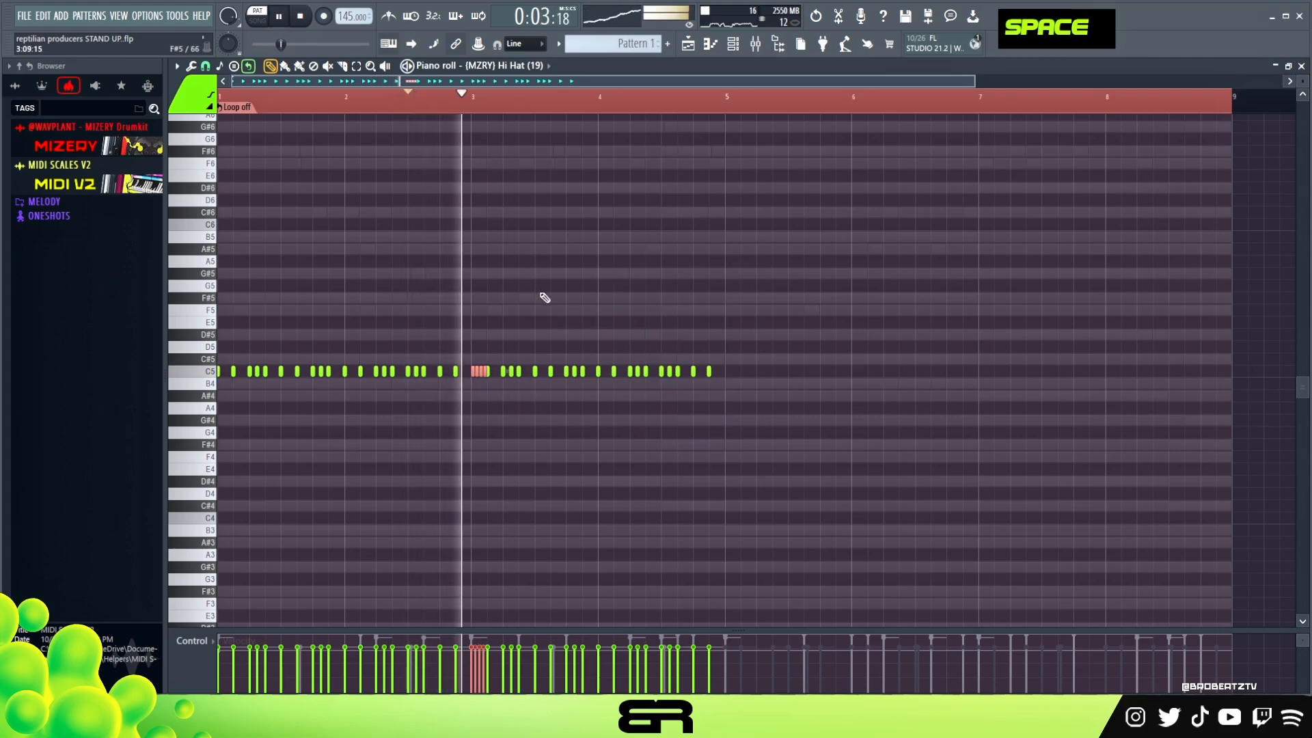
Step: Lower the velocity of the chopped hi-hat roll slightly and play it back
scroll(481, 371, "down", 2)
key("space")
key("space")
right_click(487, 207)
key("space")
key("space")
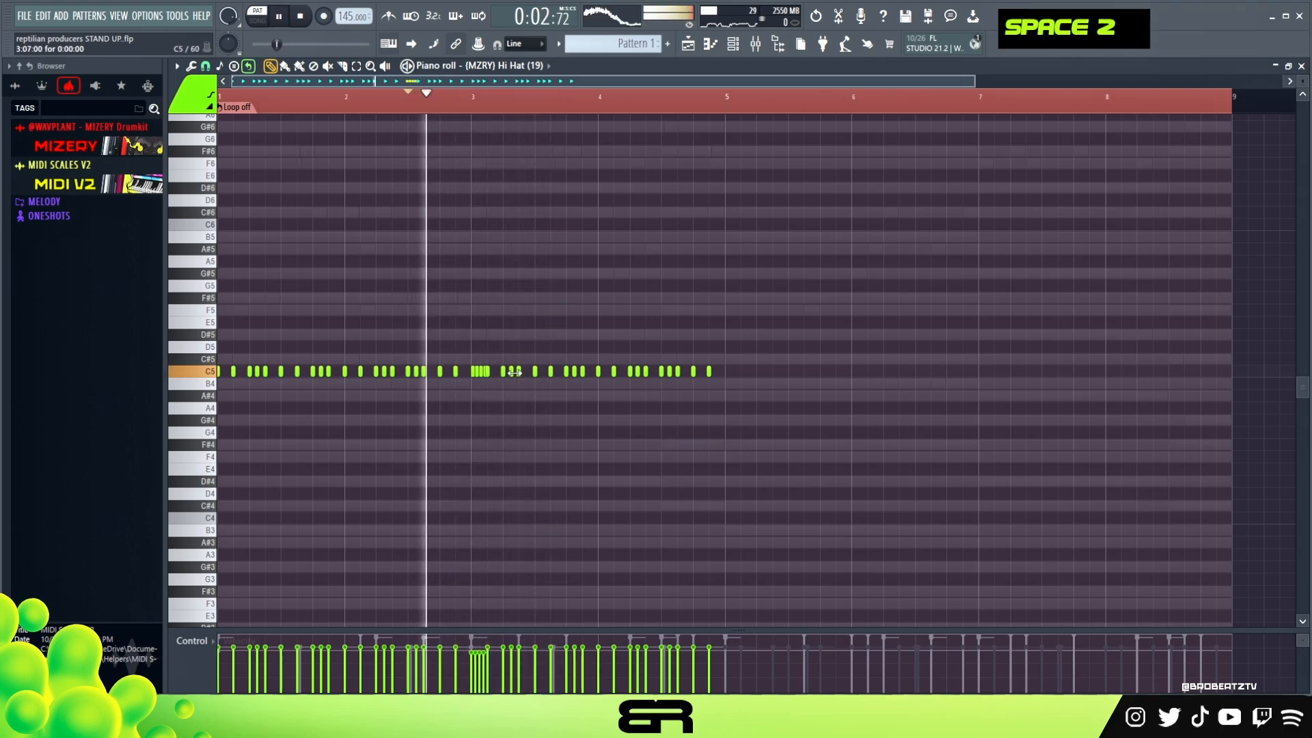
Step: Reposition the hi-hat notes early in bar 3 so the hits fall on steps 5, 7, 8 and 9
left_click_drag(514, 374, 527, 373)
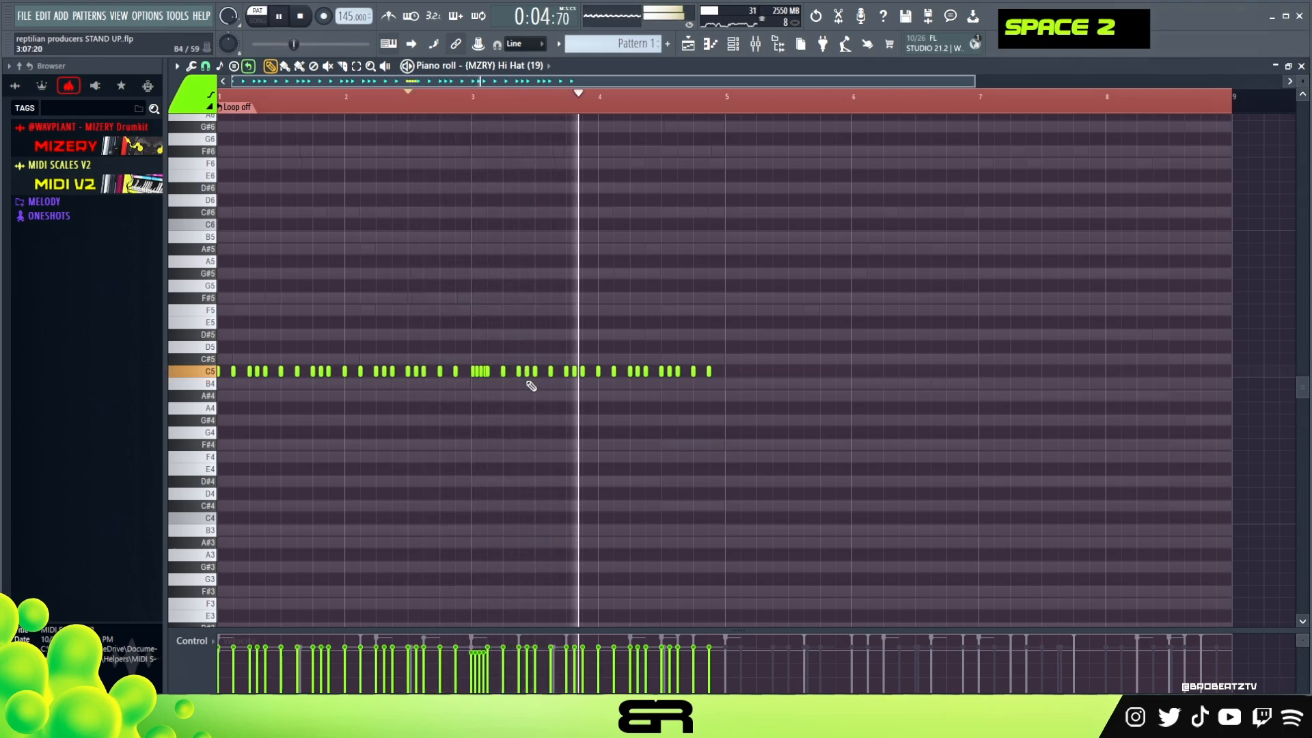
right_click(544, 406)
key("space")
key("space")
Step: Replace the hi-hats on steps 5 and 6 of bar 4 with one chopped two-step note and return to the channel rack
right_click(635, 368)
right_click(636, 373)
left_click(638, 372, "ctrl")
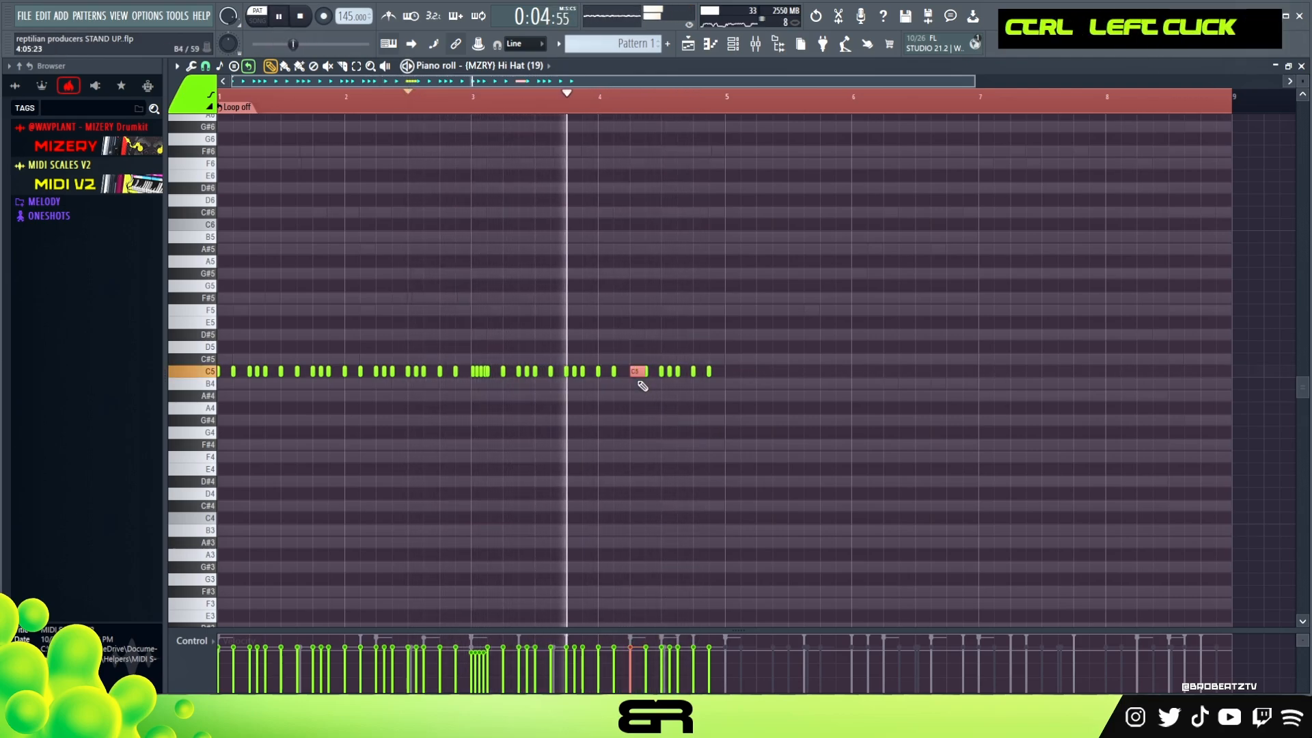
key("alt+u")
left_click(734, 420)
right_click(726, 437)
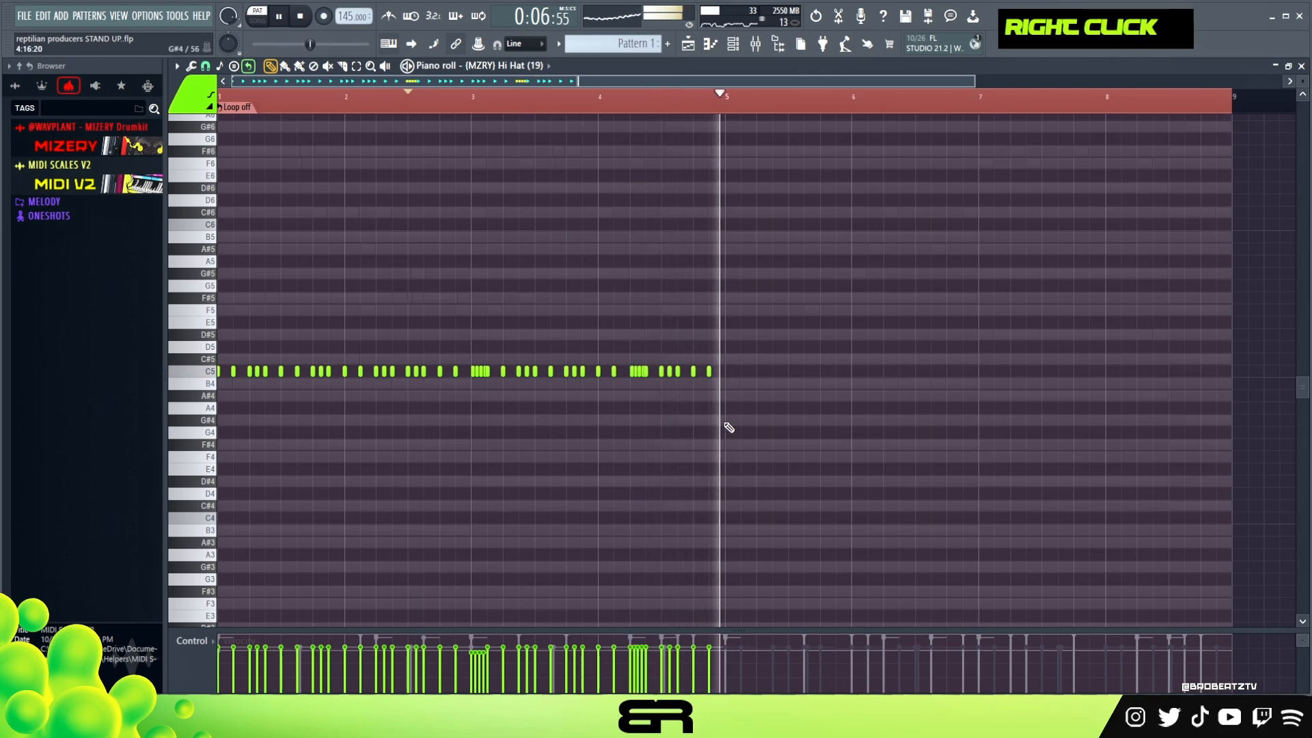
key("space")
left_click(732, 46)
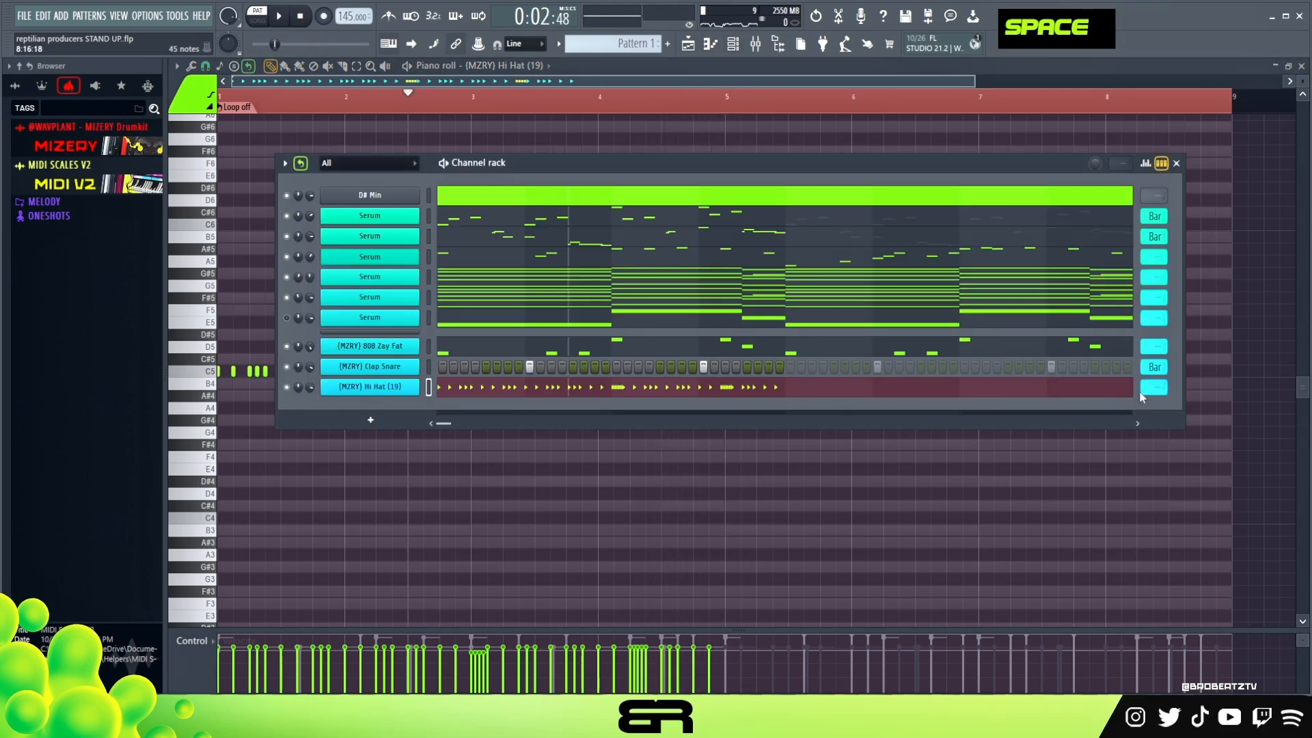
Step: Loop the (MZRY) Hi Hat (19) channel after its written four bars and reposition the channel rack
scroll(1152, 387, "down", 1)
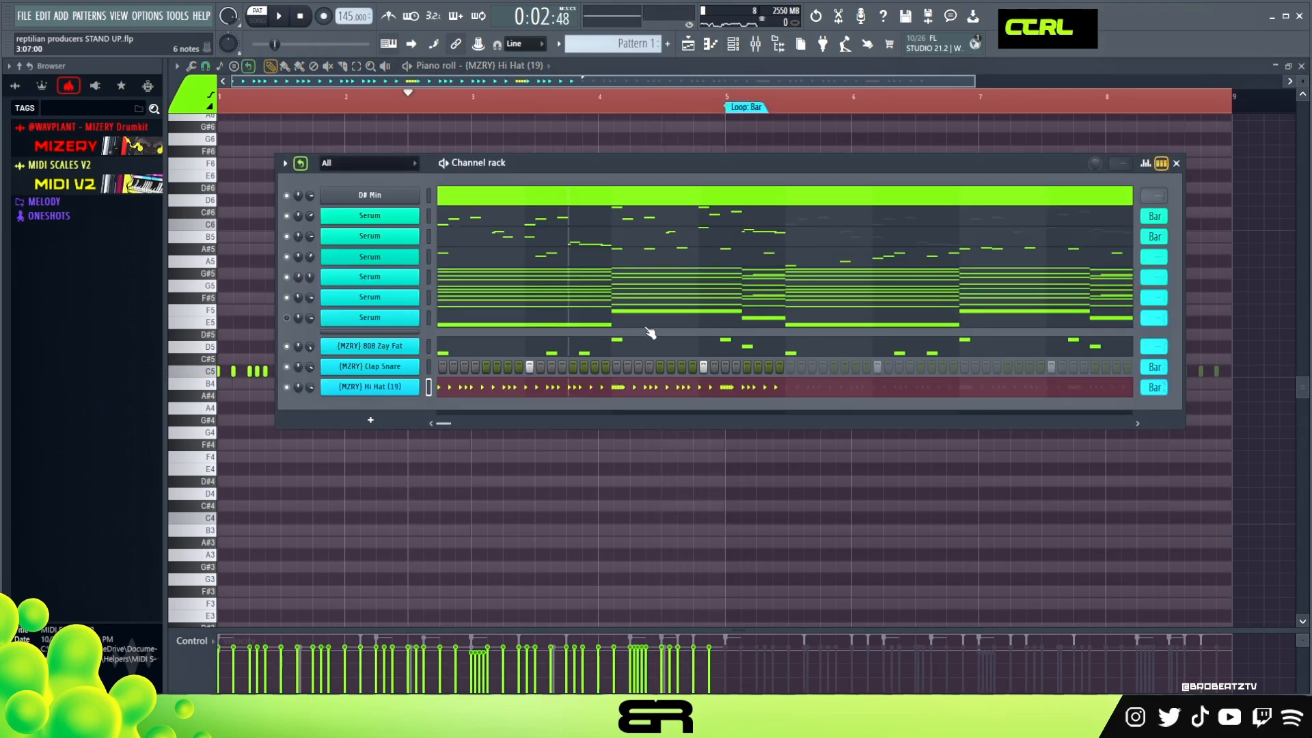
mouse_move(634, 163)
left_mouse_down()
mouse_move(764, 260)
mouse_move(621, 212)
mouse_move(615, 182)
mouse_move(637, 146)
left_mouse_up()
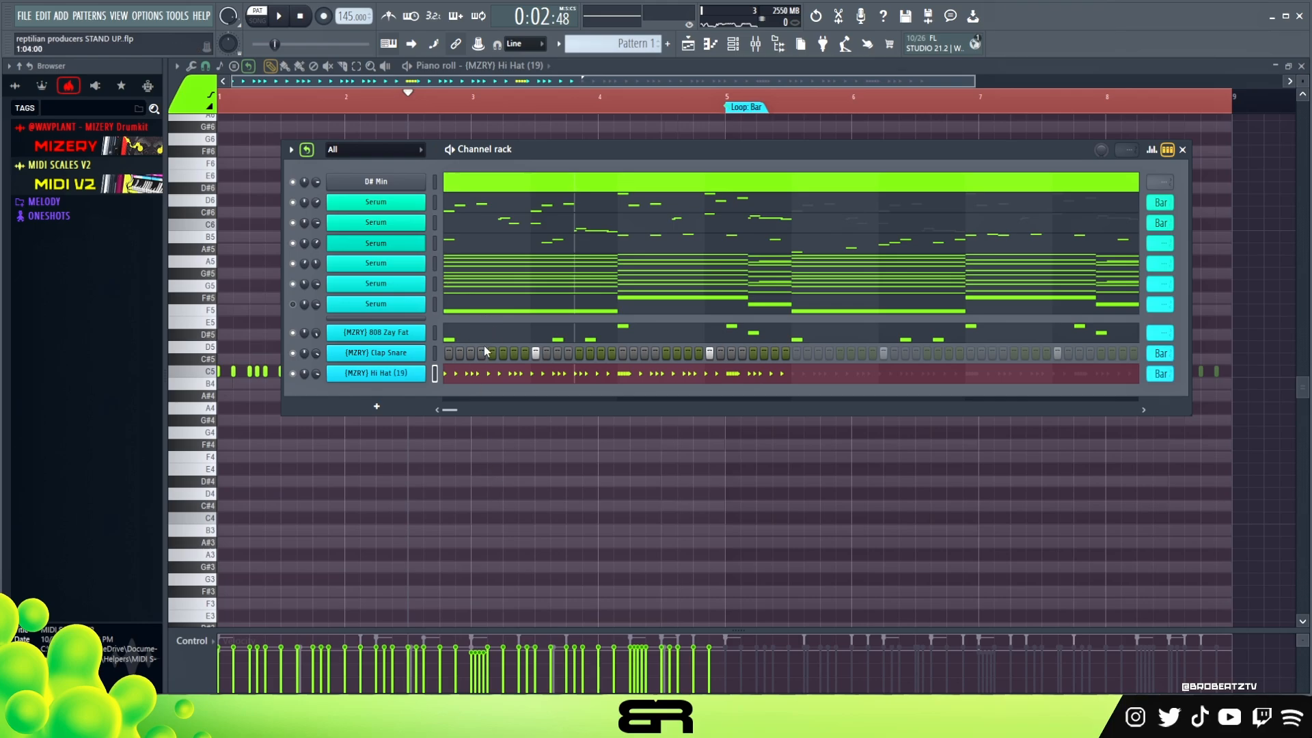
left_click_drag(586, 151, 517, 193)
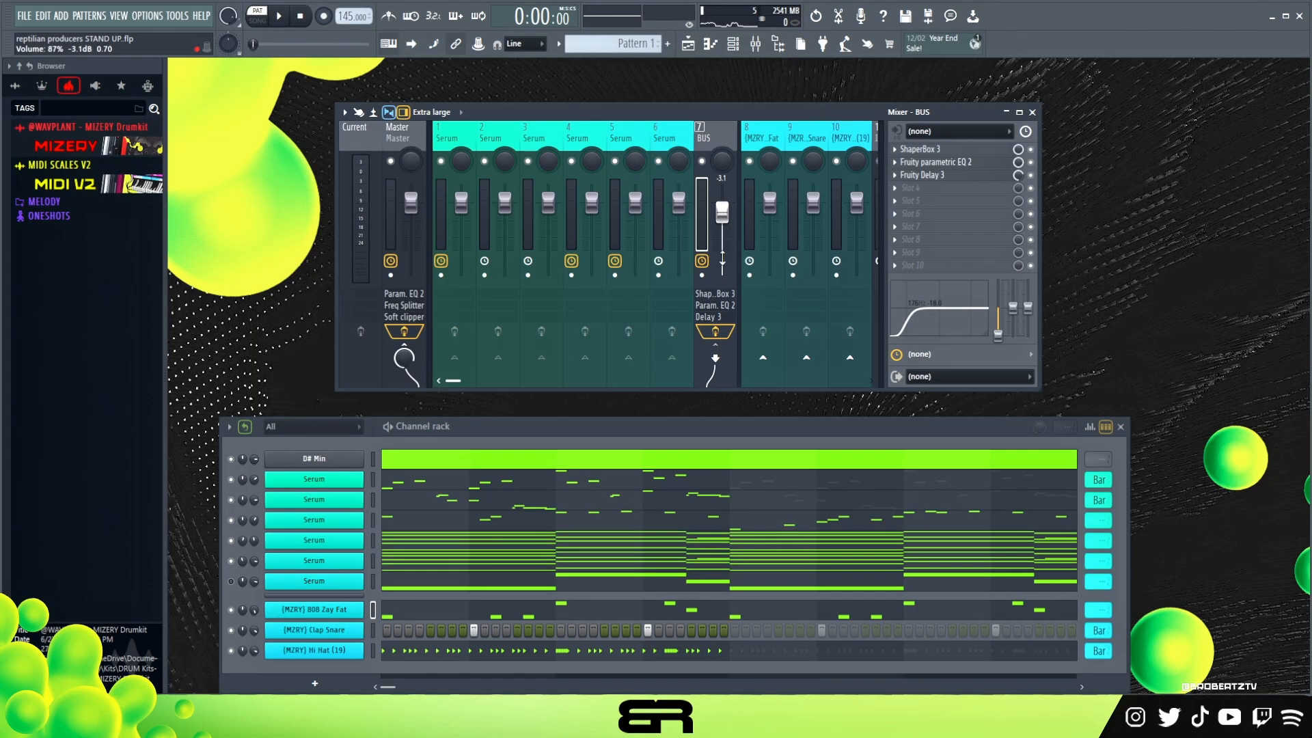
Step: Select the six Serum mixer tracks with the BUS track and examine the options for routing them only to BUS
left_click(457, 139, "ctrl")
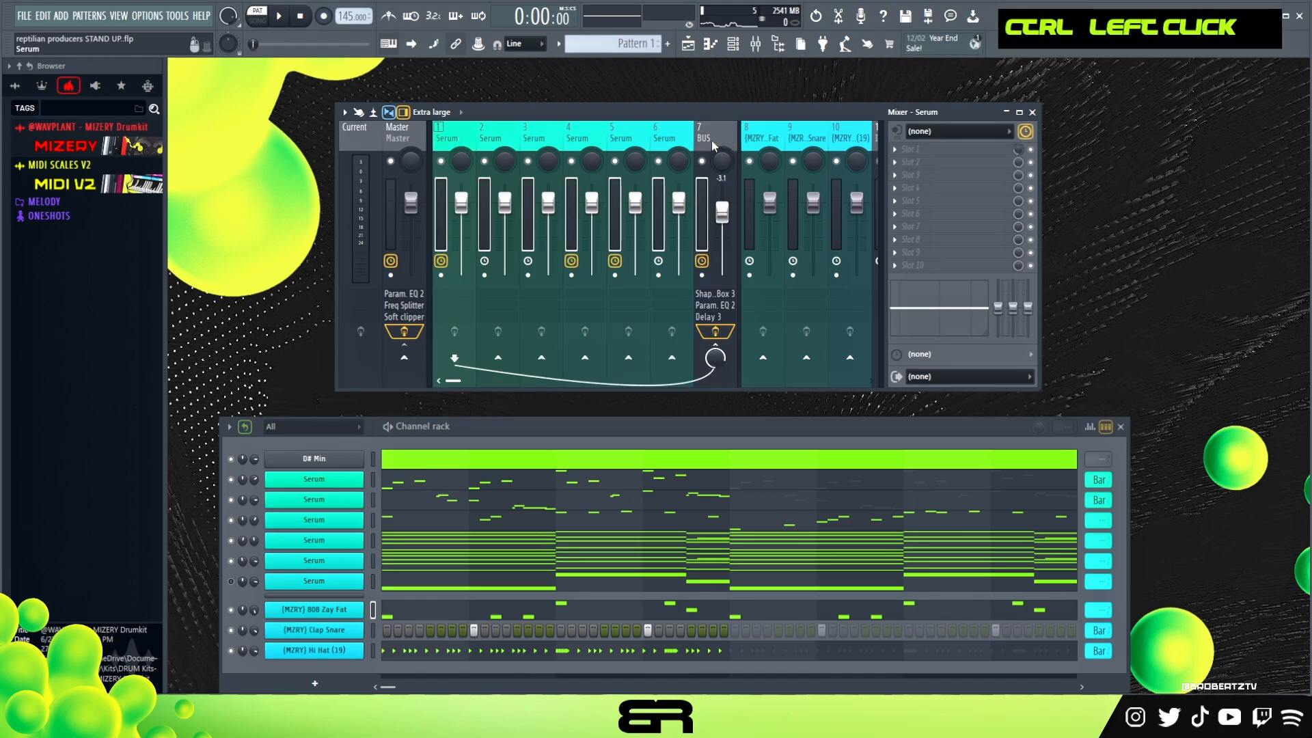
left_click(490, 137, "ctrl")
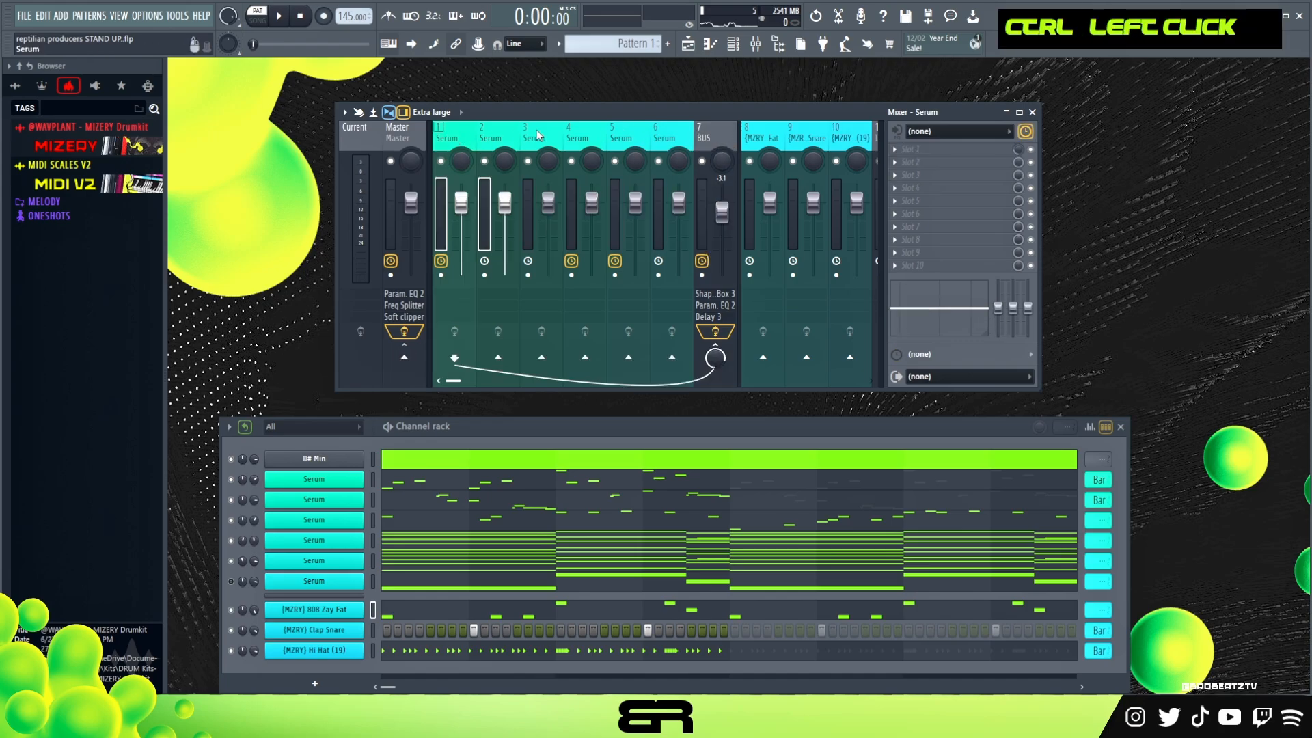
right_click(719, 135)
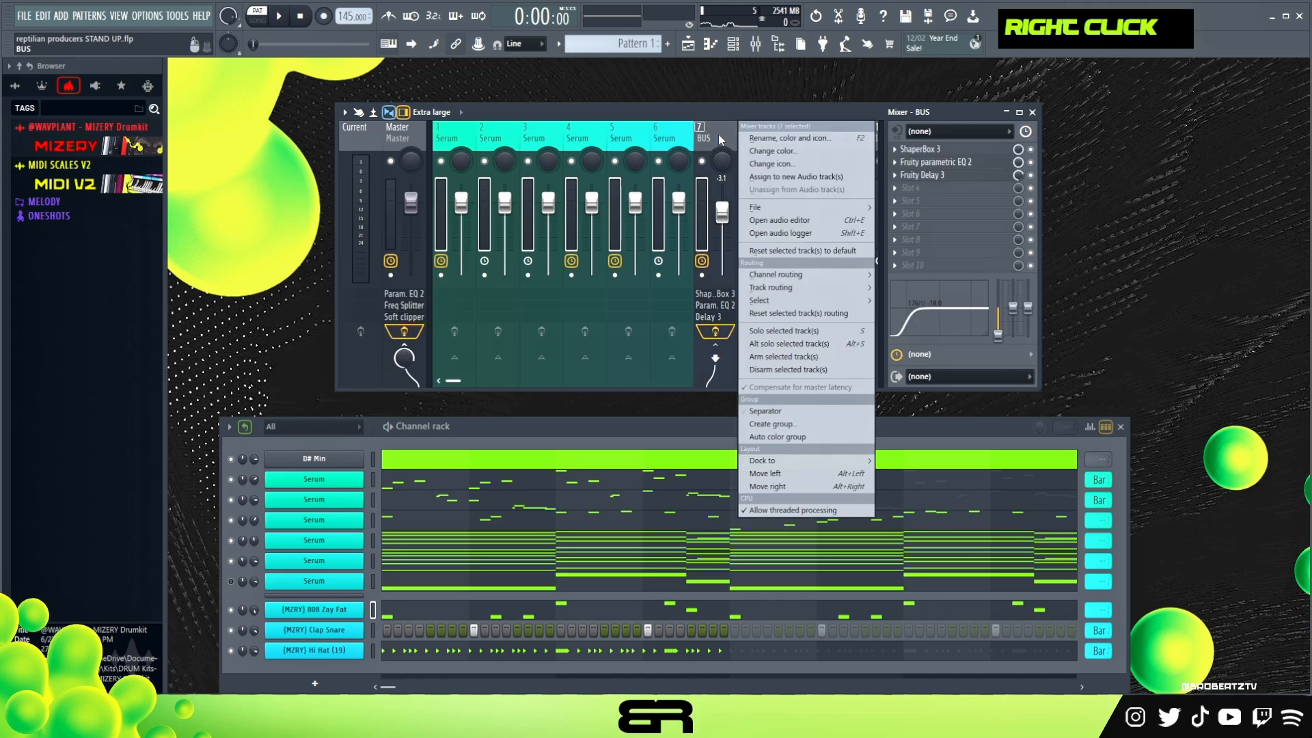
mouse_move(822, 289)
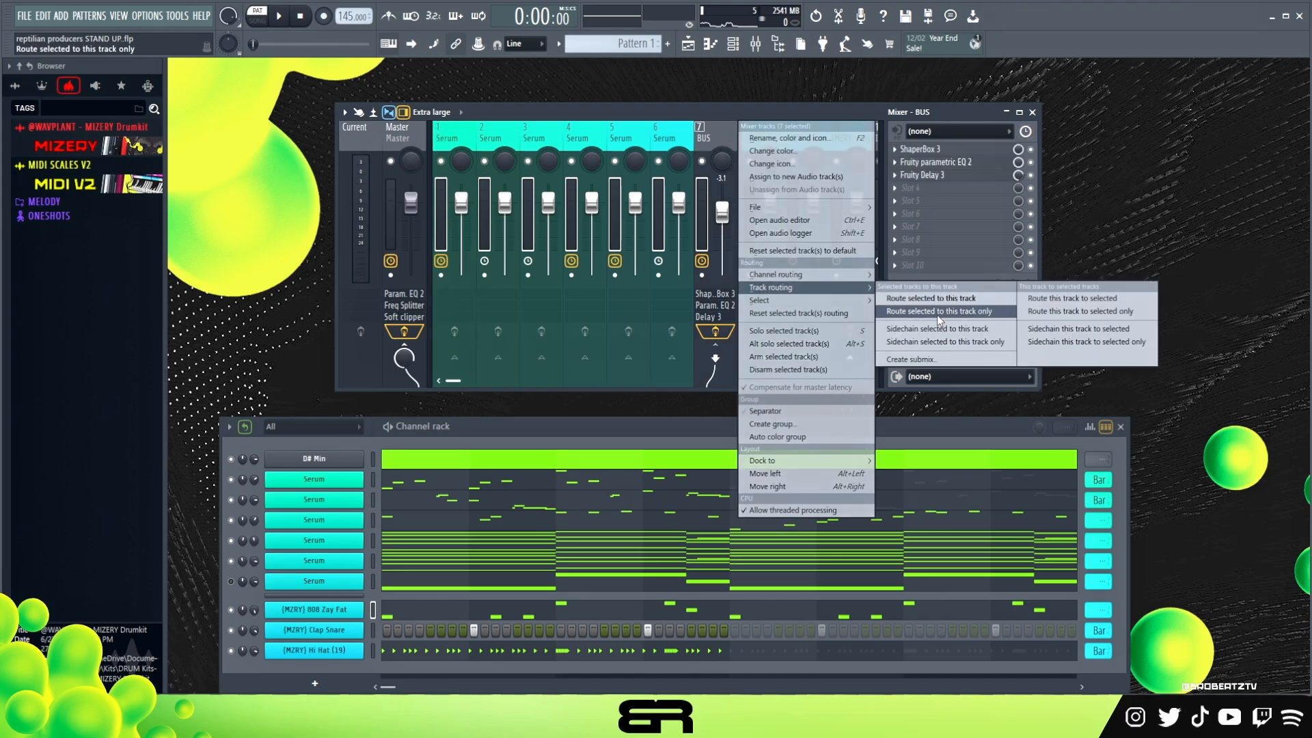
left_click(627, 120)
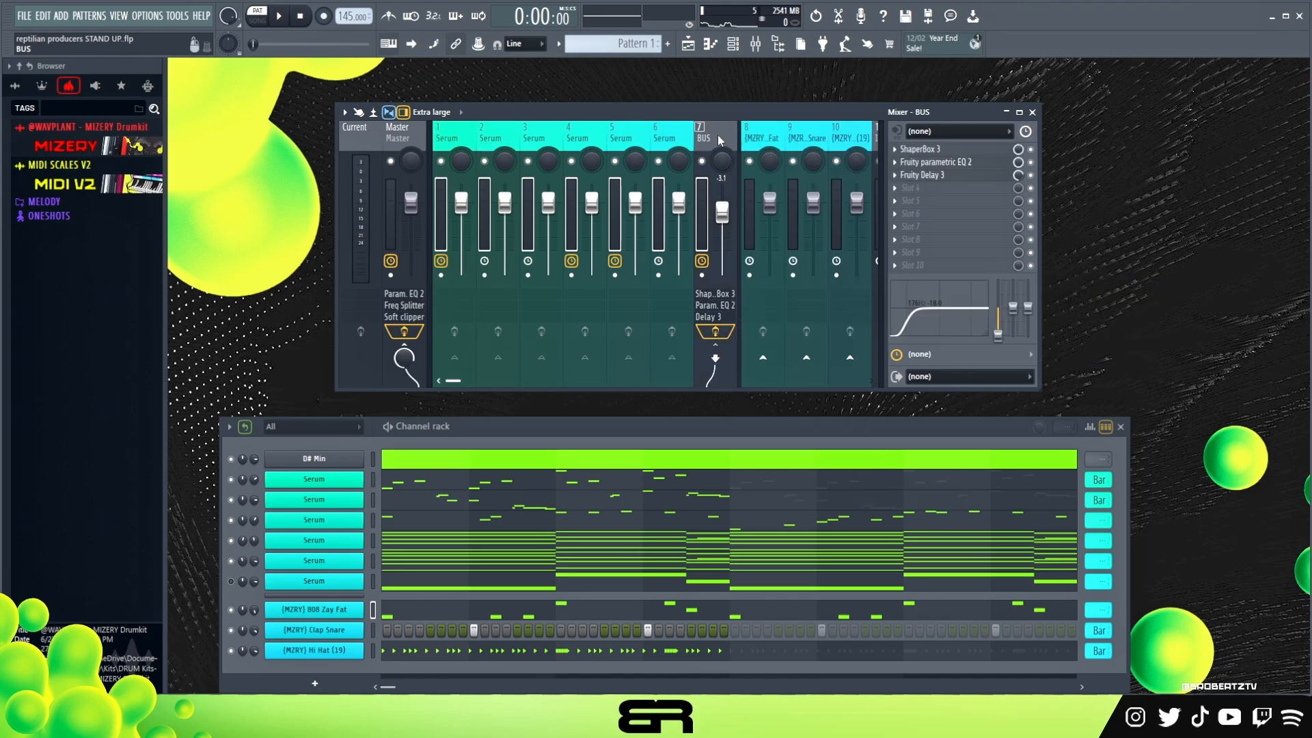
Step: Mute the 808, clap snare and hi-hat mixer tracks and select the BUS track
double_click(703, 162)
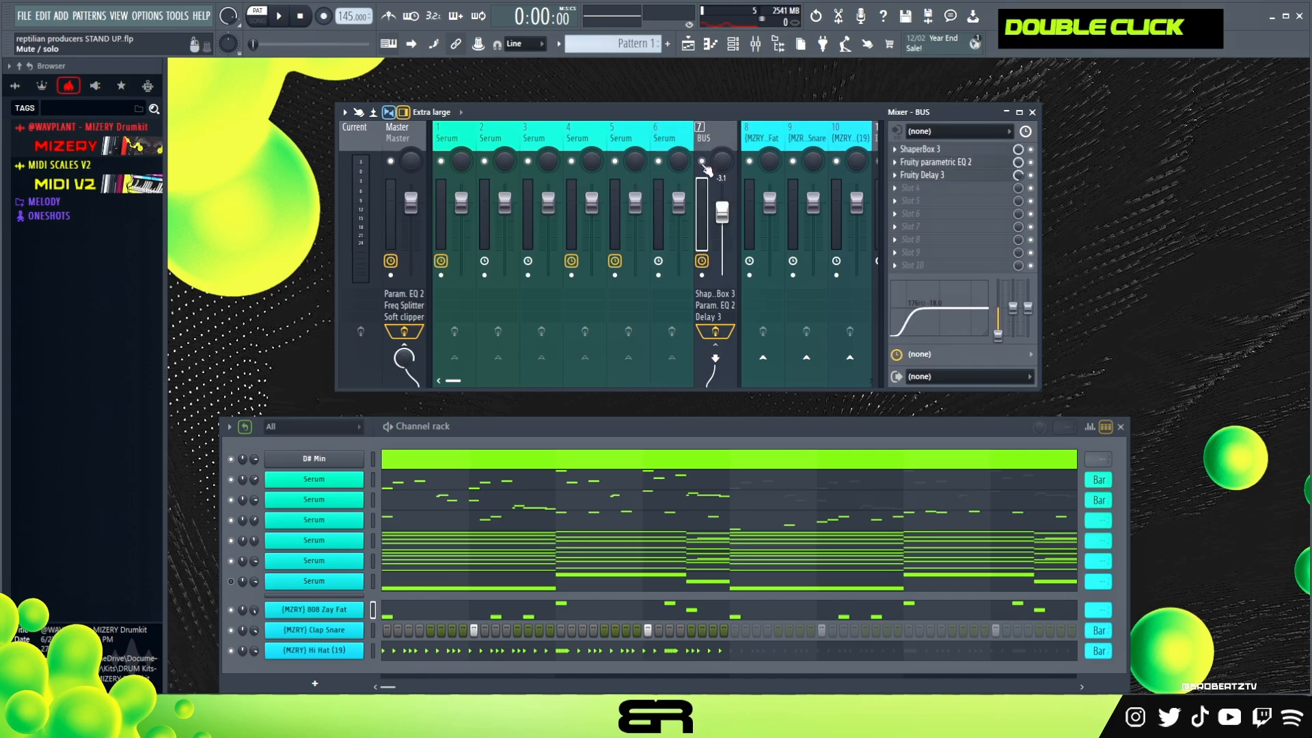
double_click(749, 161)
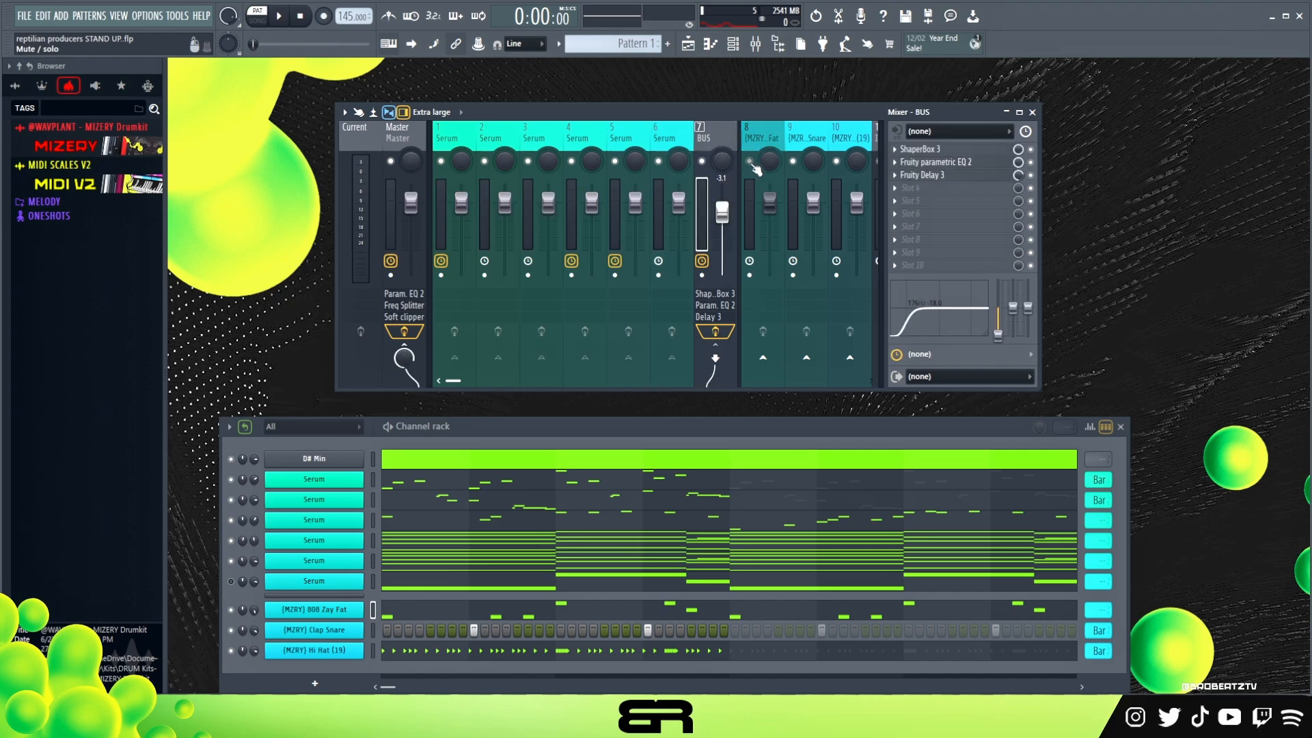
right_click(836, 161)
double_click(703, 140)
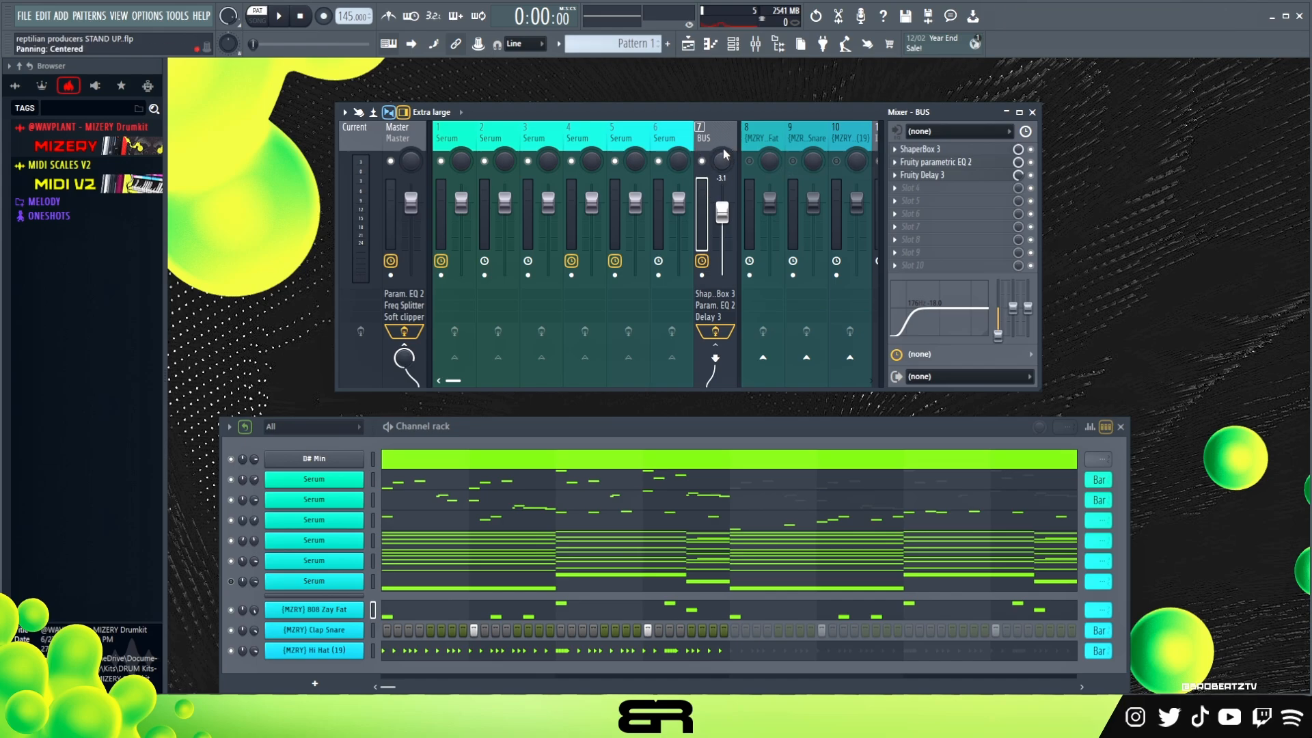
Step: Examine the low and mid band settings of the BUS track's ShaperBox 3 effect and close it
left_click(943, 149)
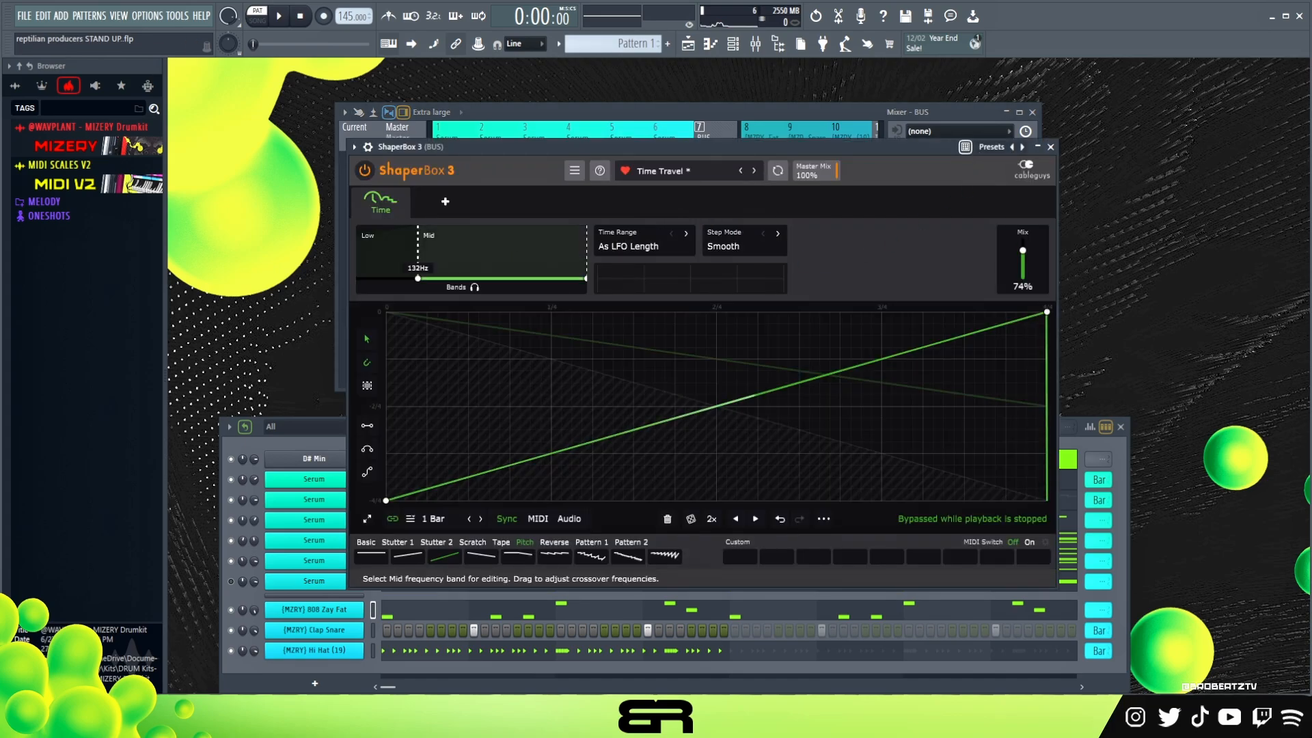
left_click(531, 264)
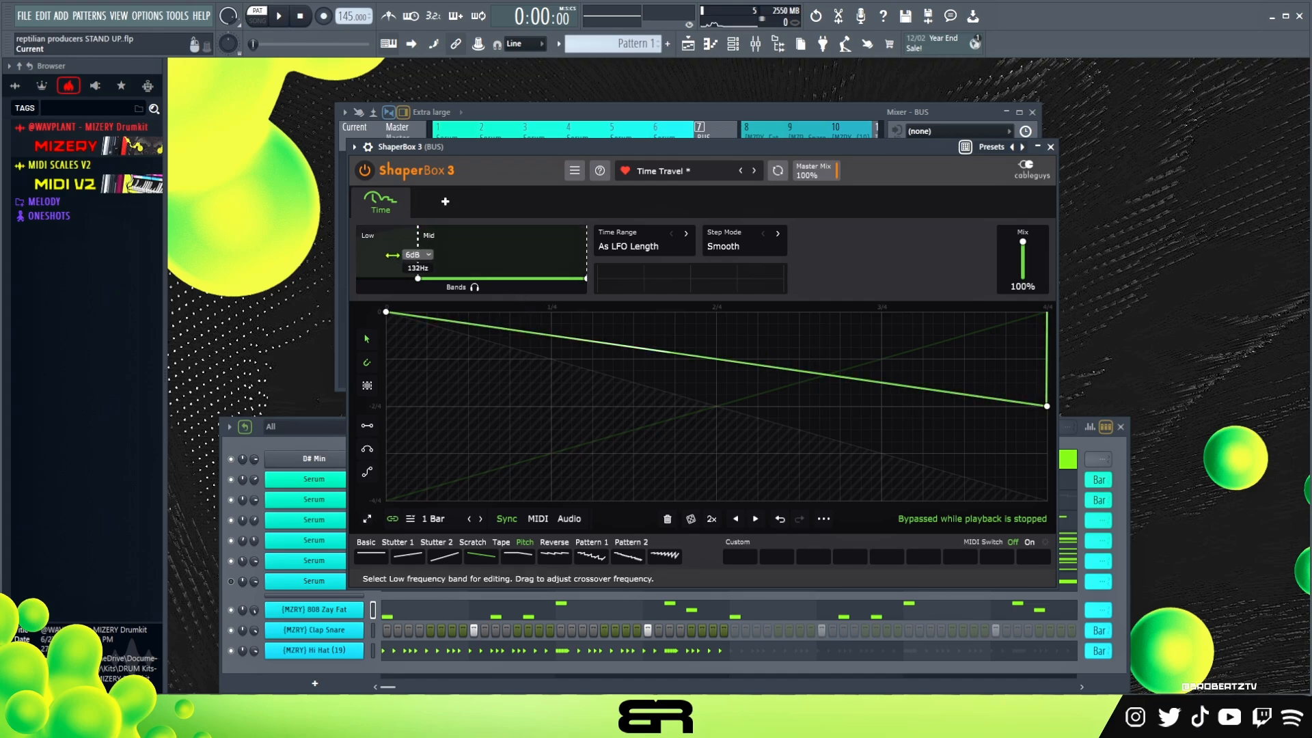
left_click(448, 241)
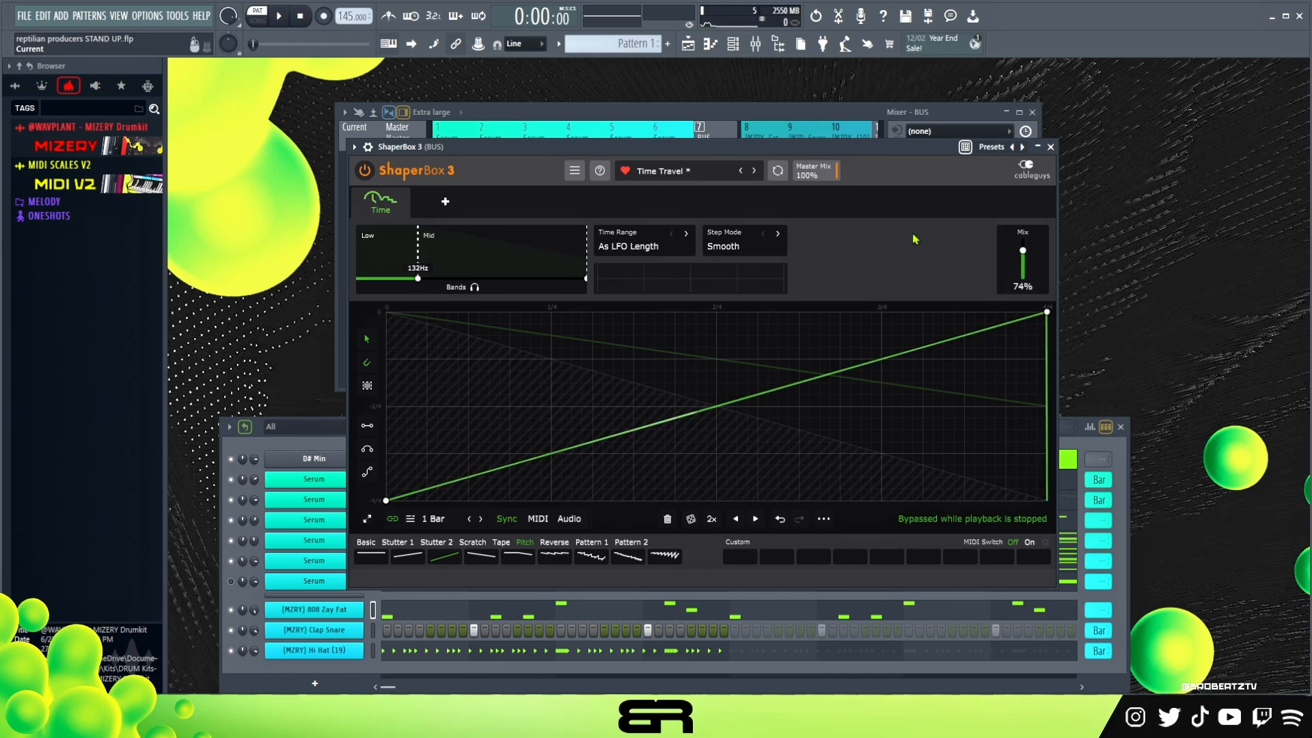
left_click(1050, 148)
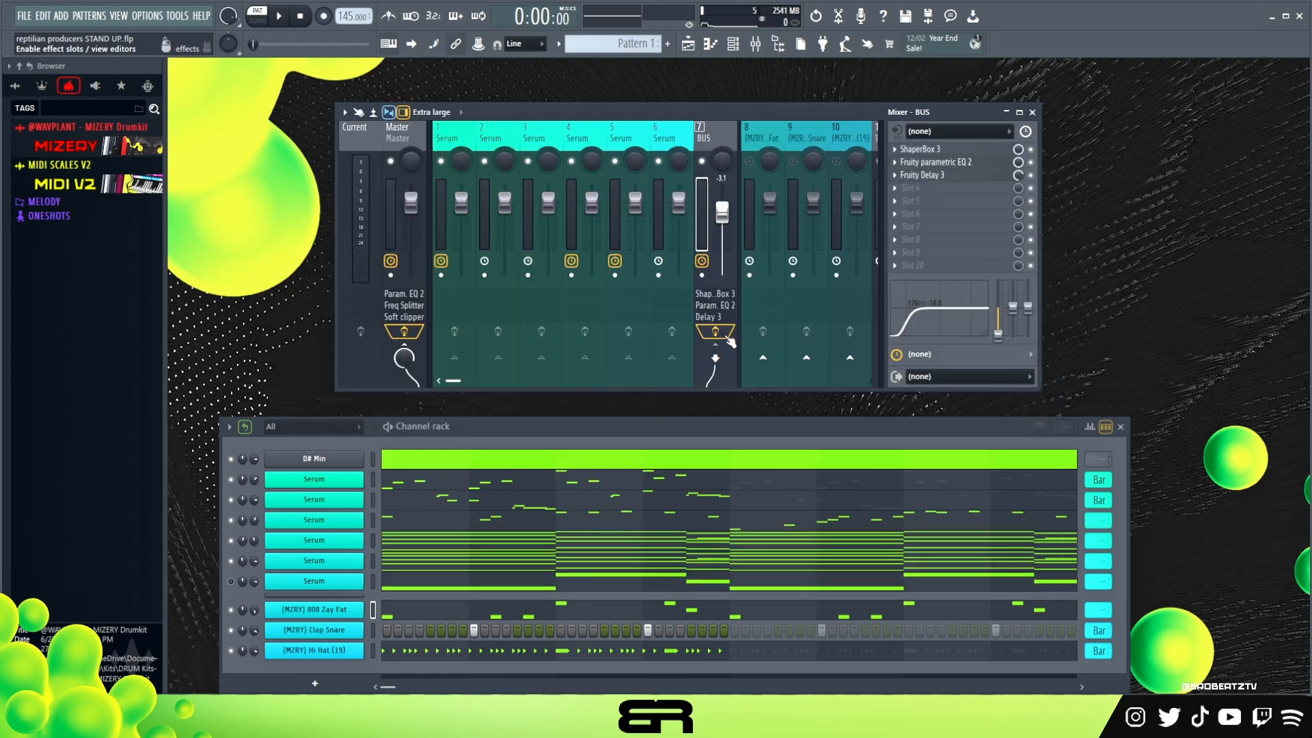
Step: Compare the BUS with and without effects during playback and boost its mixer EQ by about 4.8 dB near 5.6 kHz
key("space")
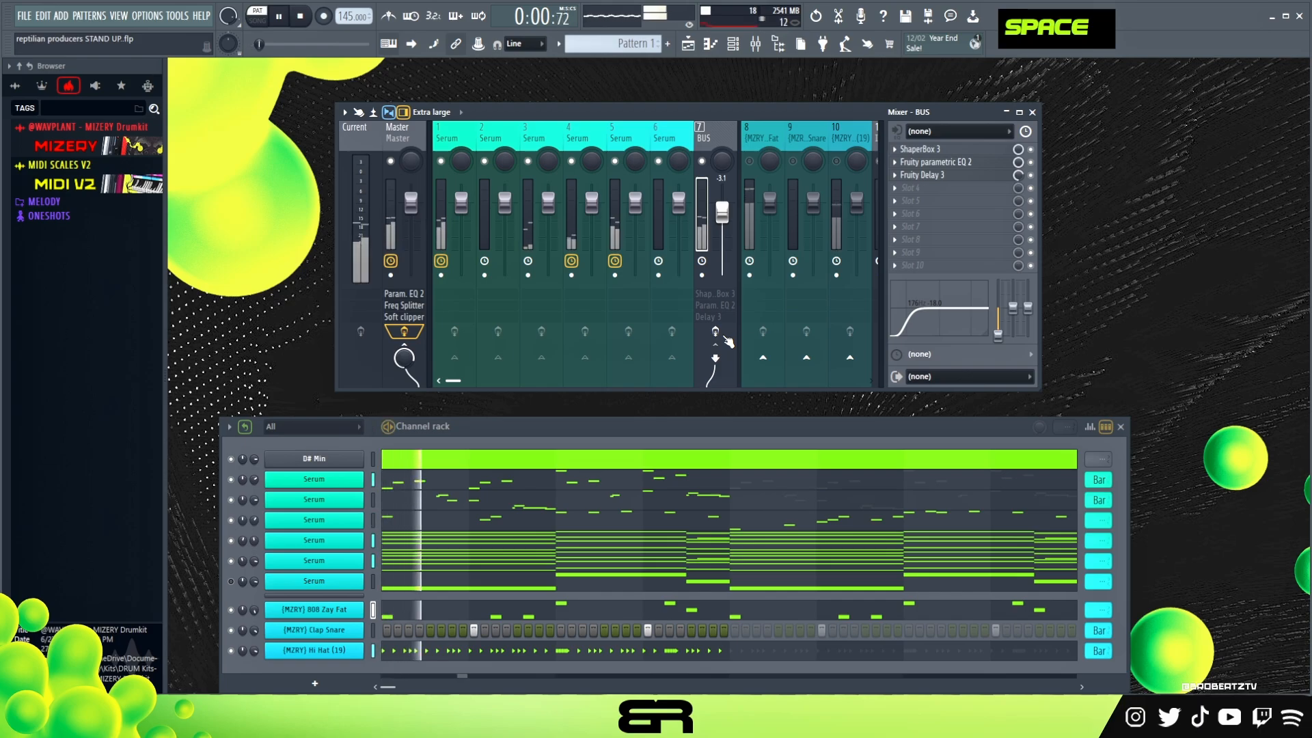
key("space")
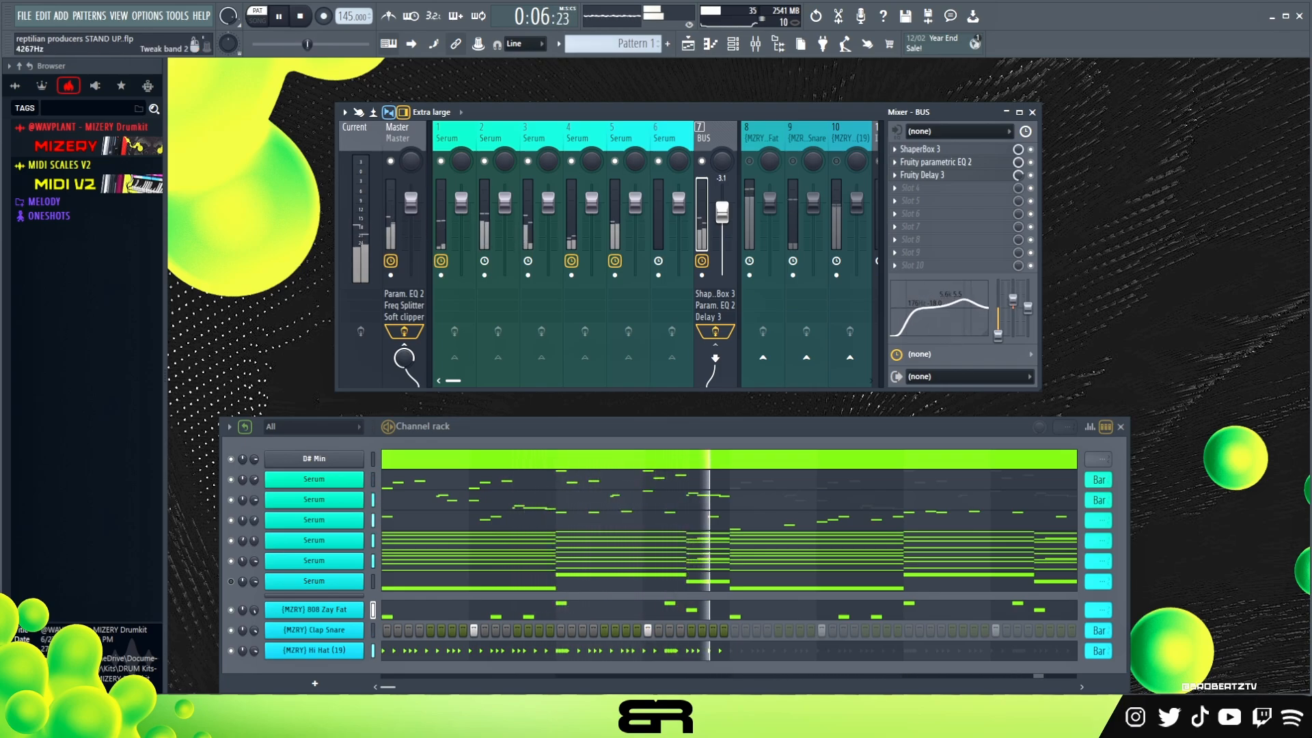
right_click(960, 330)
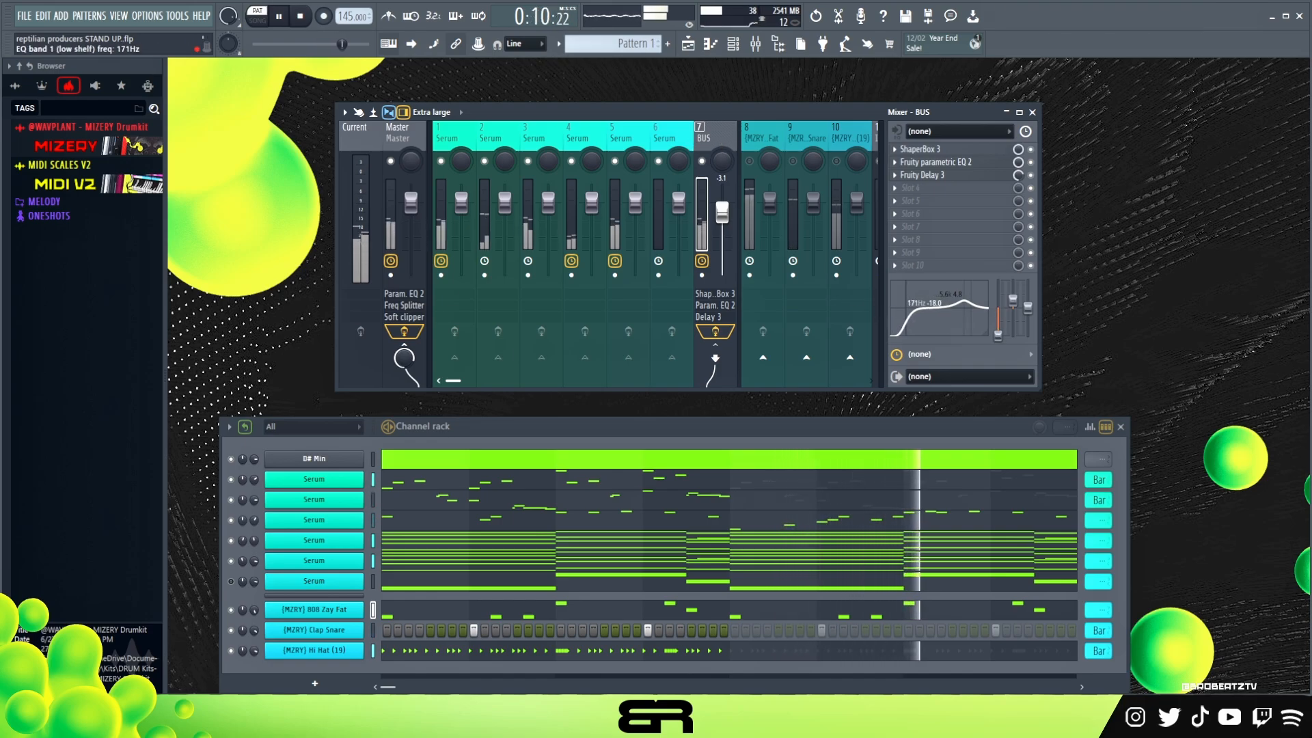
right_click(904, 327)
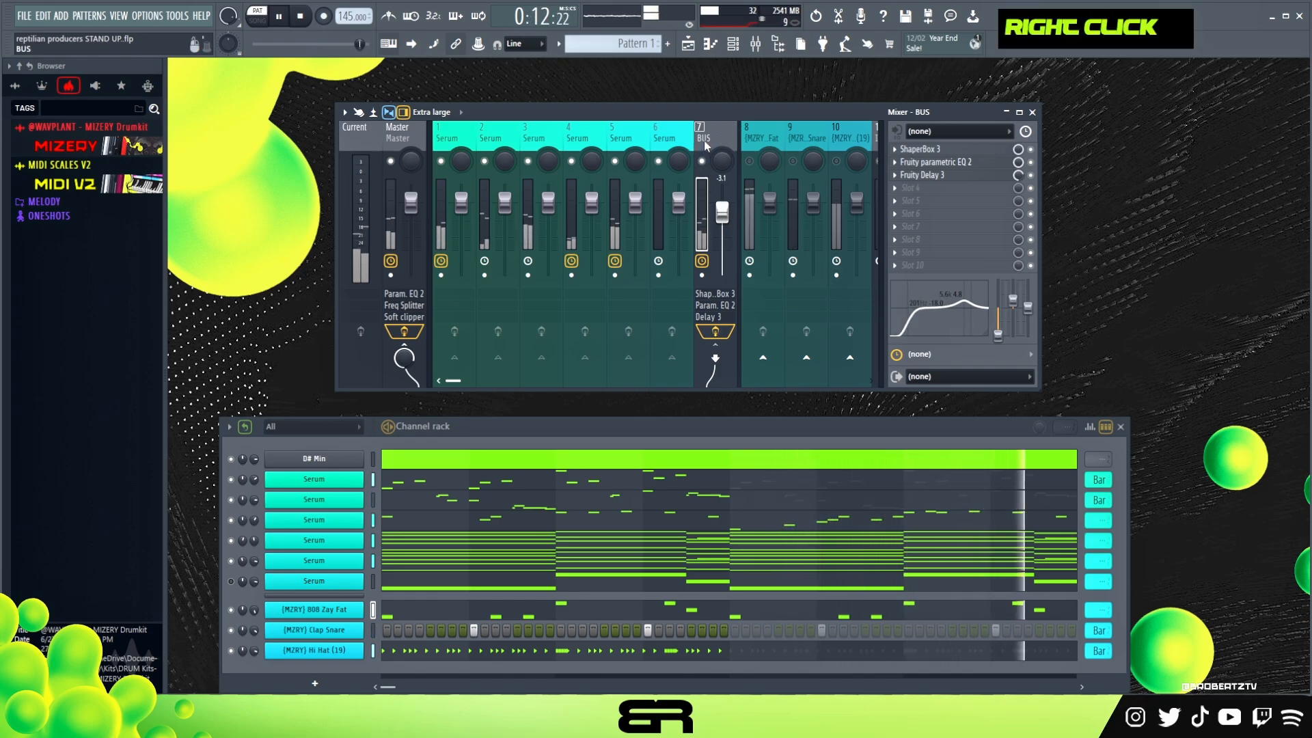
key("space")
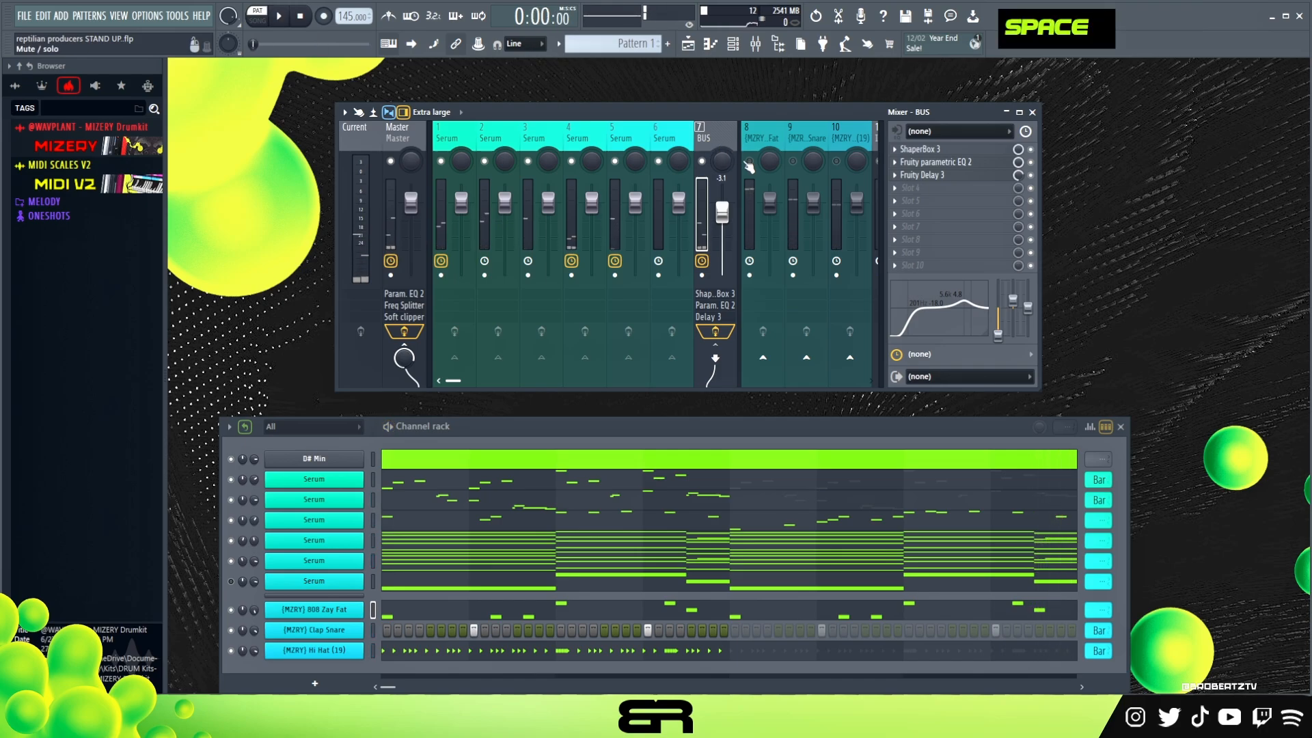
Step: Examine the Master track's Fruity parametric EQ 2, Frequency Splitter and Fruity soft clipper settings
left_click(400, 139)
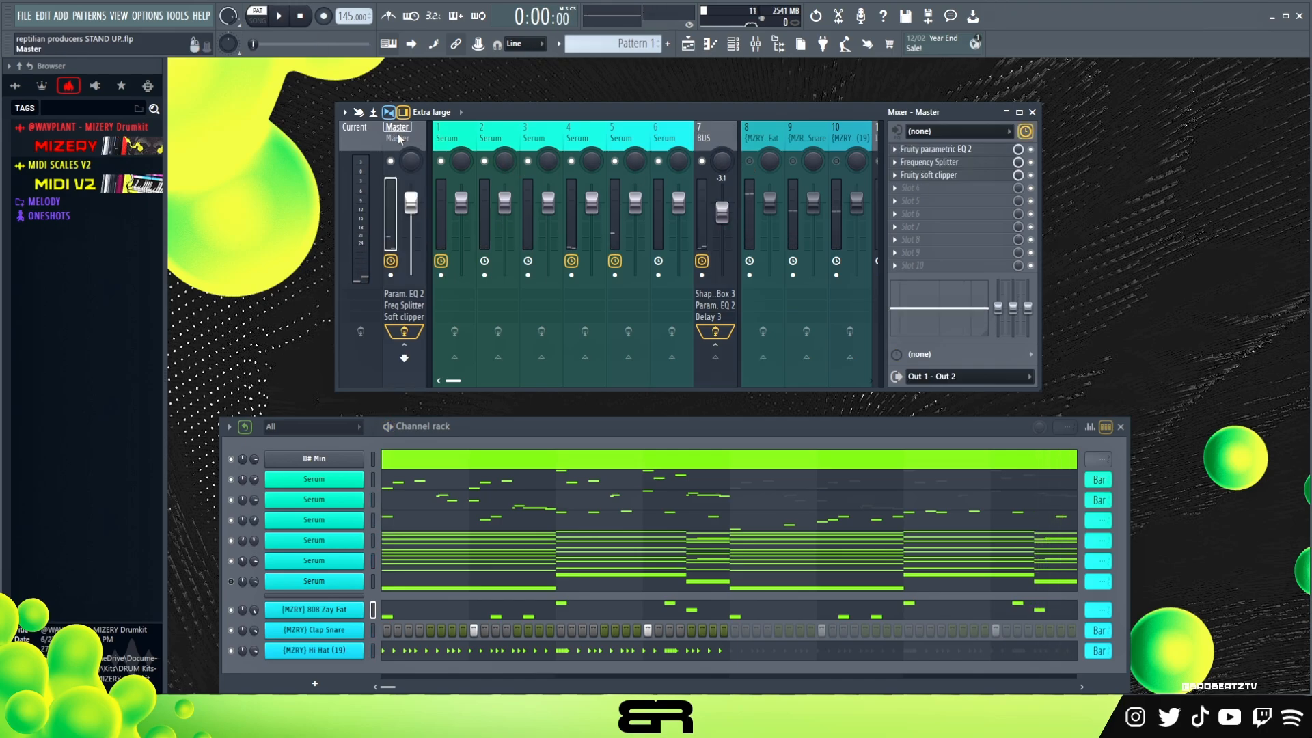
left_click(960, 150)
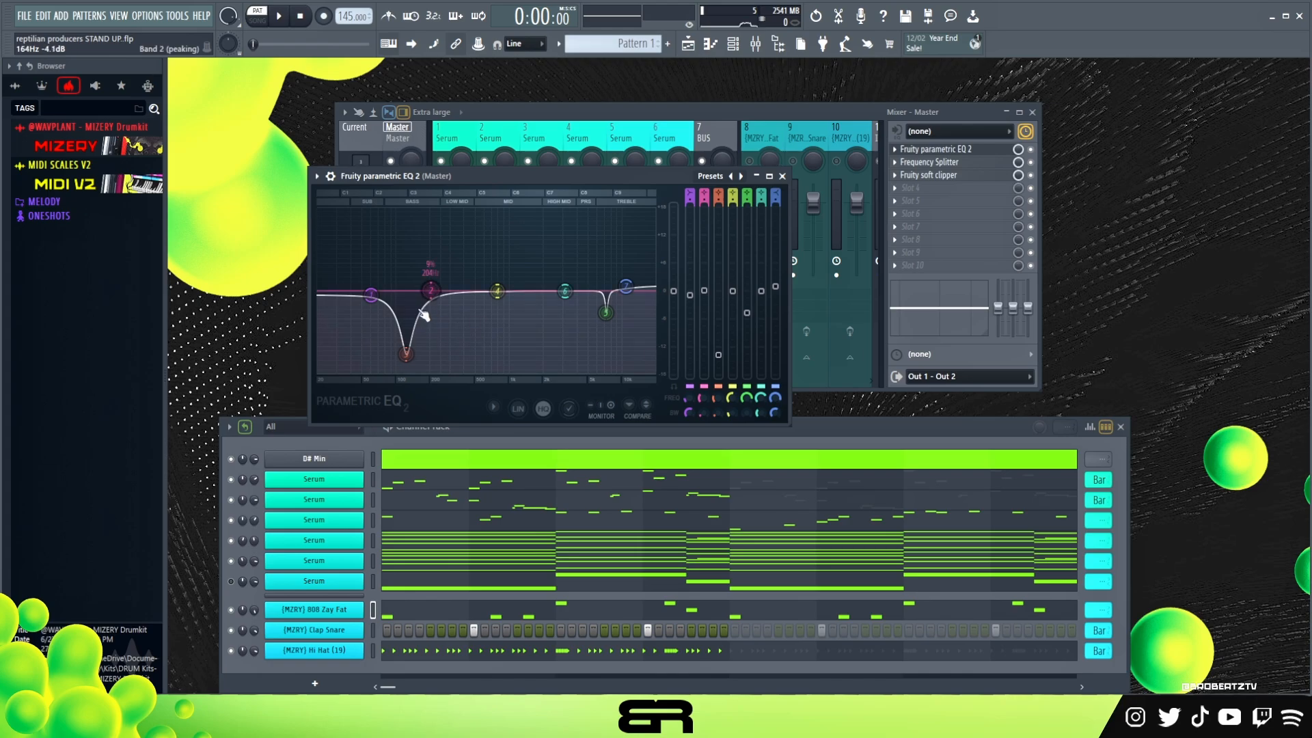
left_click(934, 164)
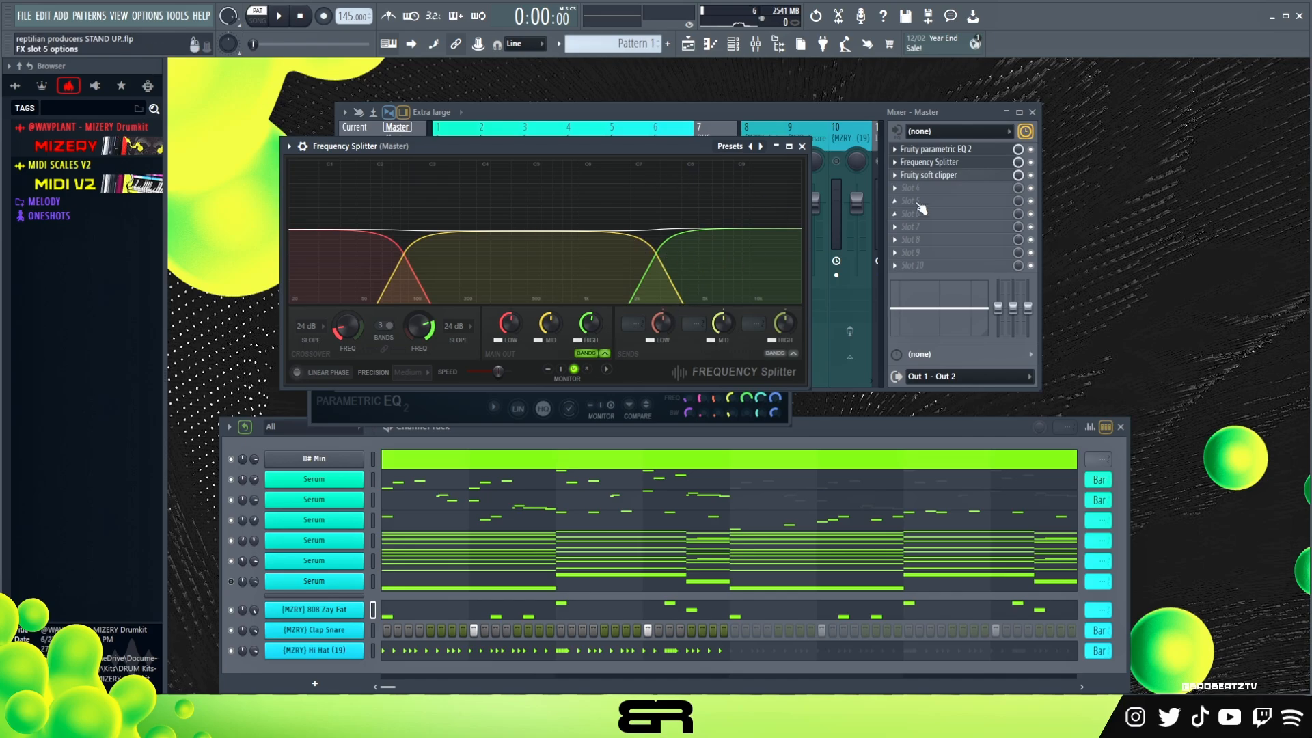
left_click(950, 176)
left_click_drag(301, 168, 592, 225)
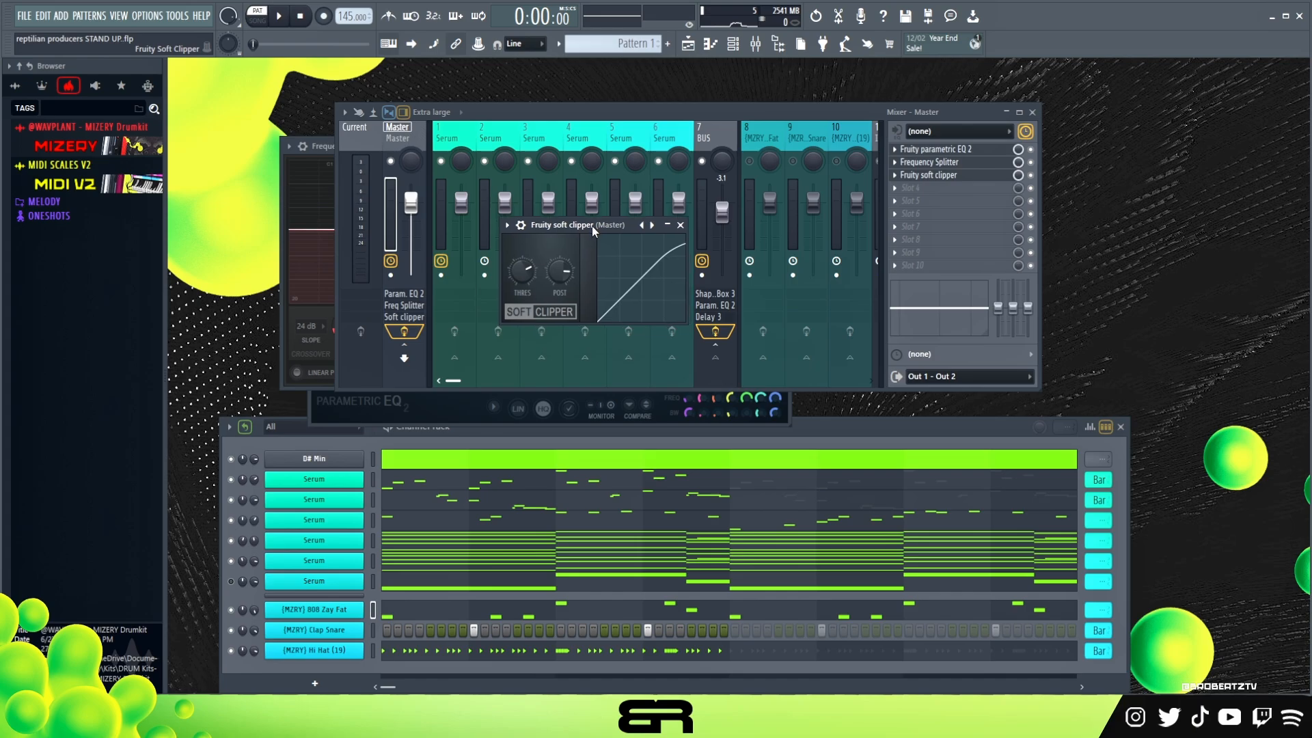
left_click(681, 225)
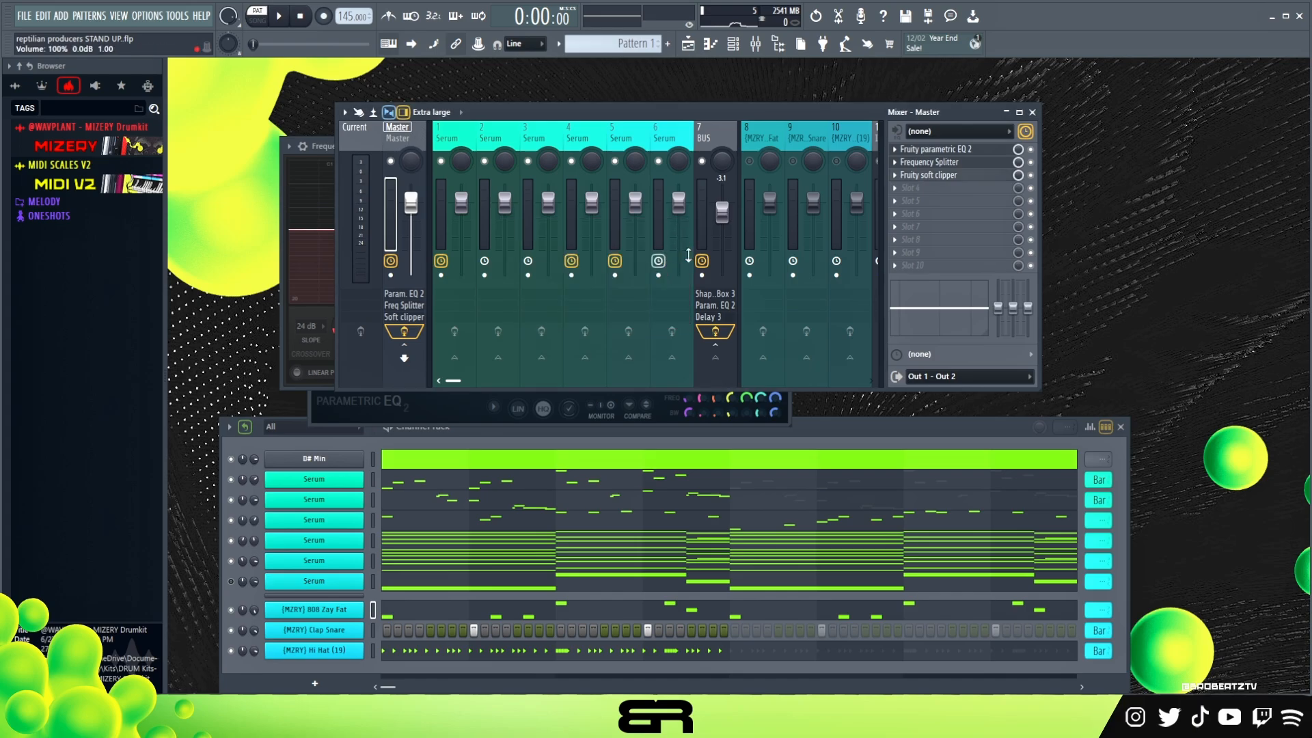
Step: Unmute the 808, clap snare and hi-hat tracks and play the full beat with the BUS effects bypassed
right_click(703, 162)
key("space")
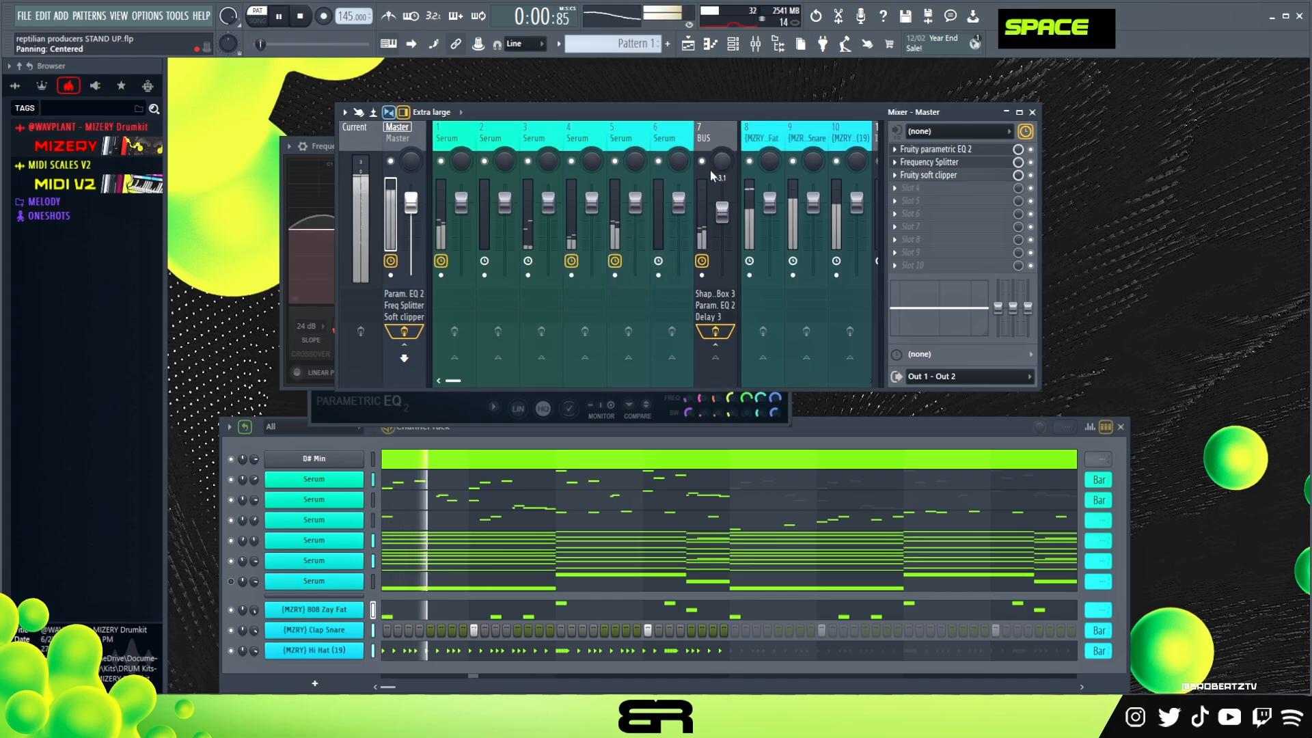
left_click(721, 342)
Step: Reduce the BUS EQ boost near 5.6 kHz to about 2.6 dB and lower the BUS fader to -4.9 dB
left_click_drag(1013, 301, 1013, 304)
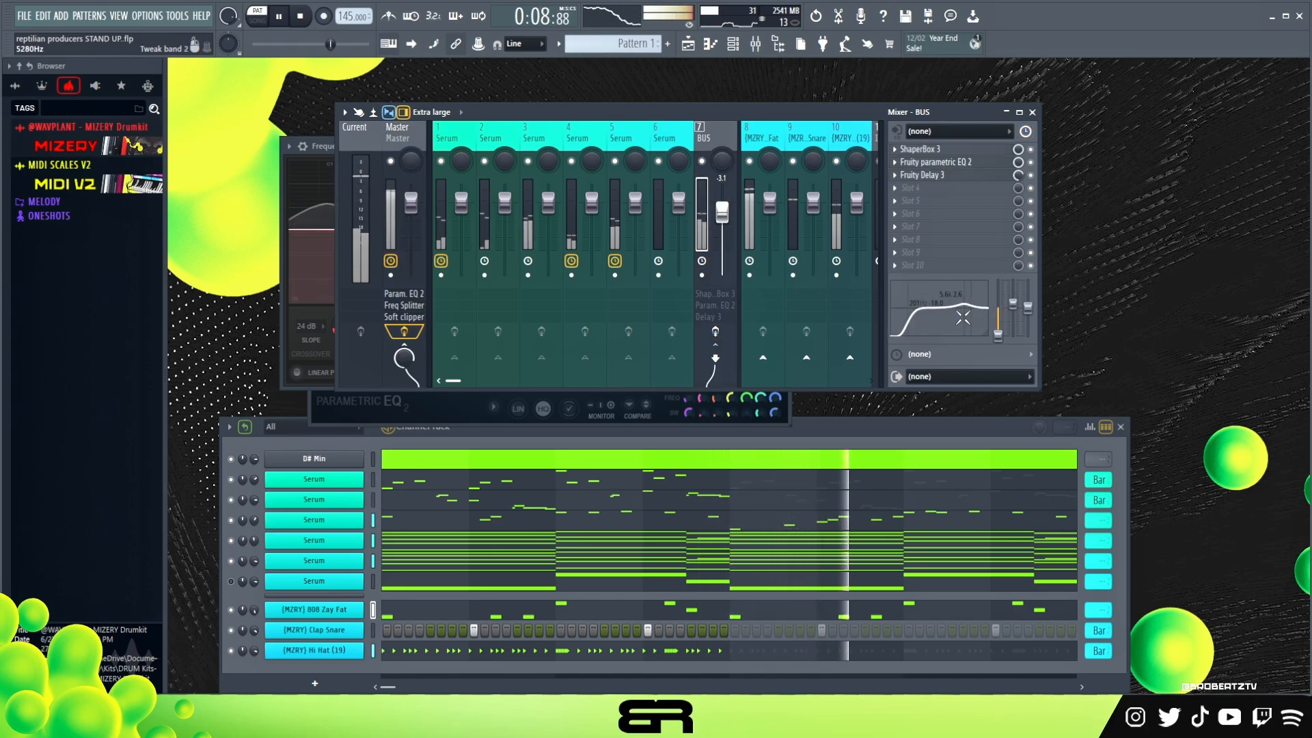
left_click_drag(722, 213, 722, 217)
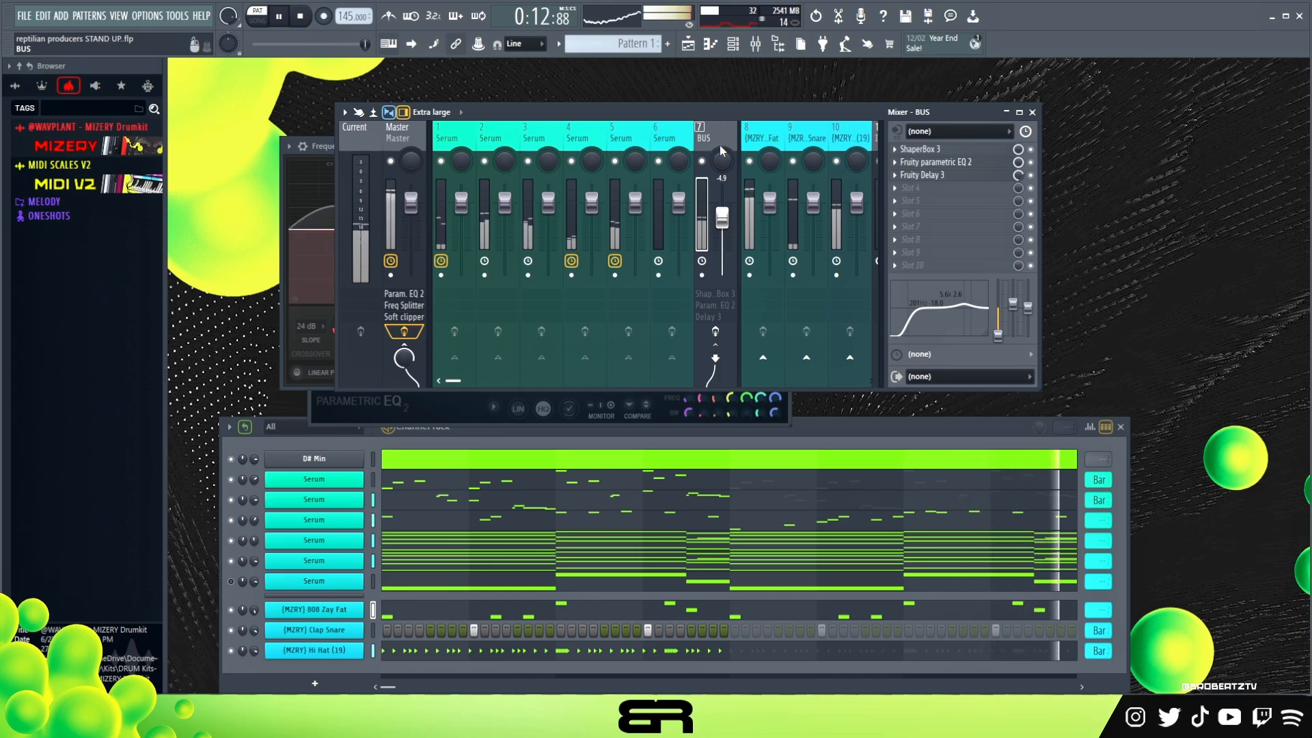
key("space")
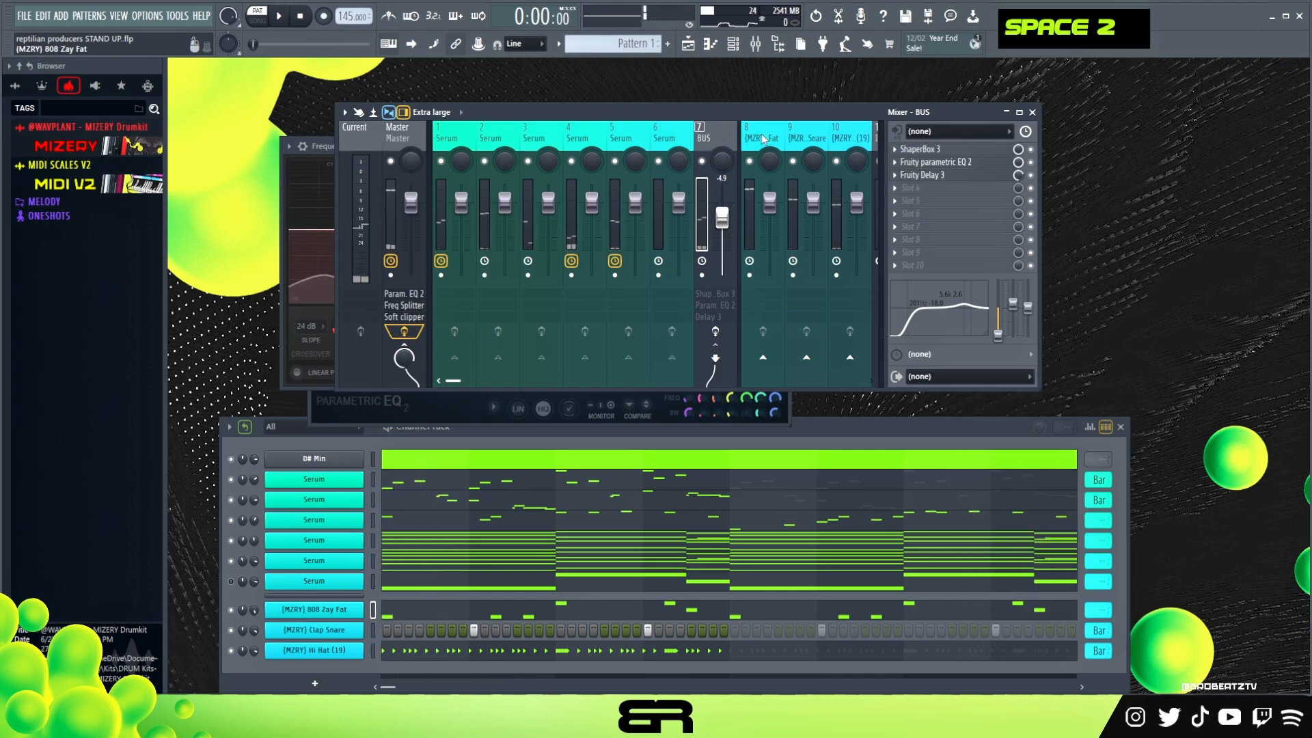
Step: Add the (MZRY) 808 Atreus sample from the MIZERY drumkit's NEW LOWEND folder as a channel below (MZRY) 808 Zay Fat
left_click(767, 141)
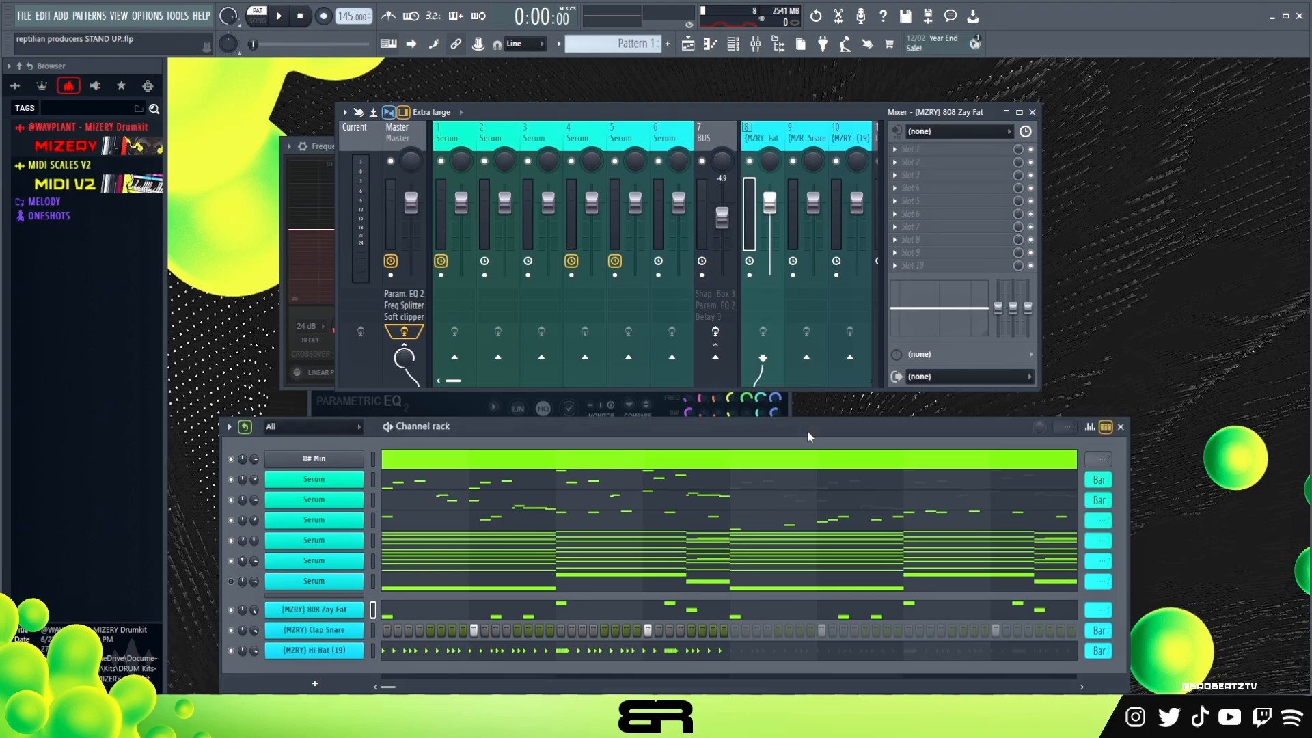
left_click_drag(806, 428, 806, 413)
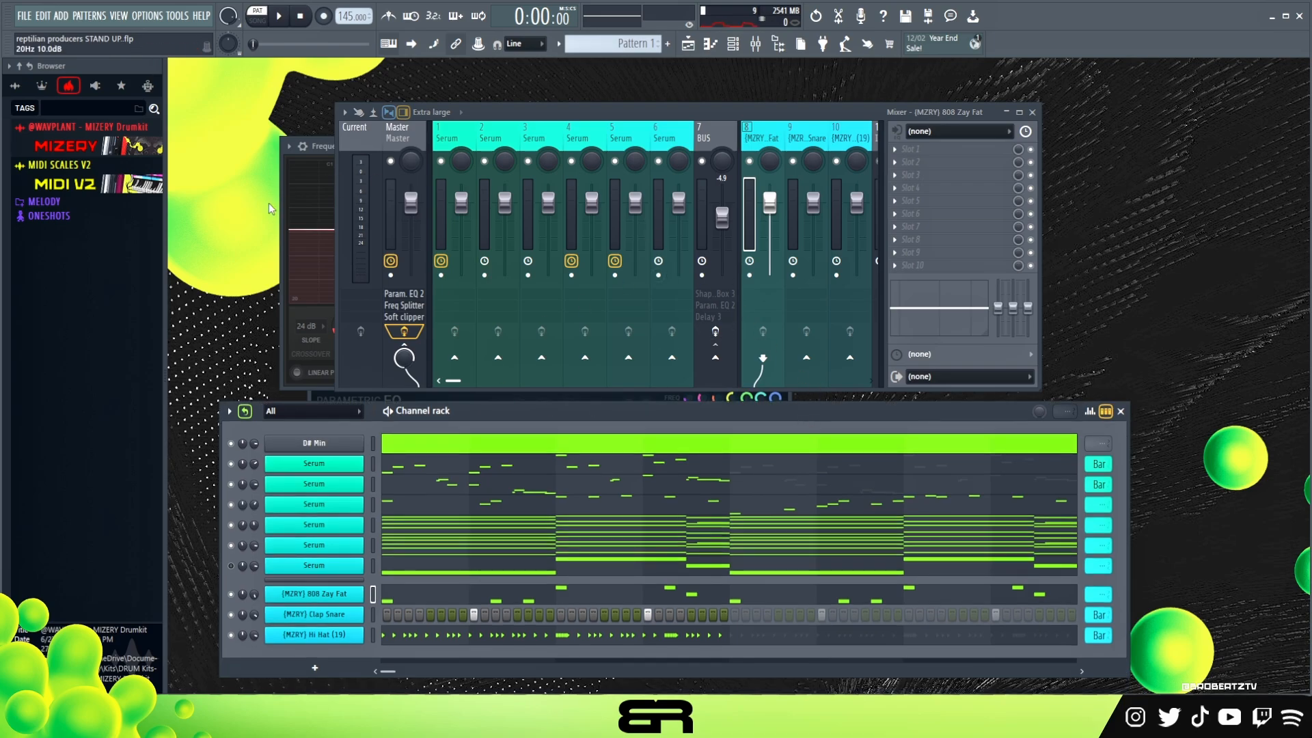
left_click(107, 147)
left_click(95, 216)
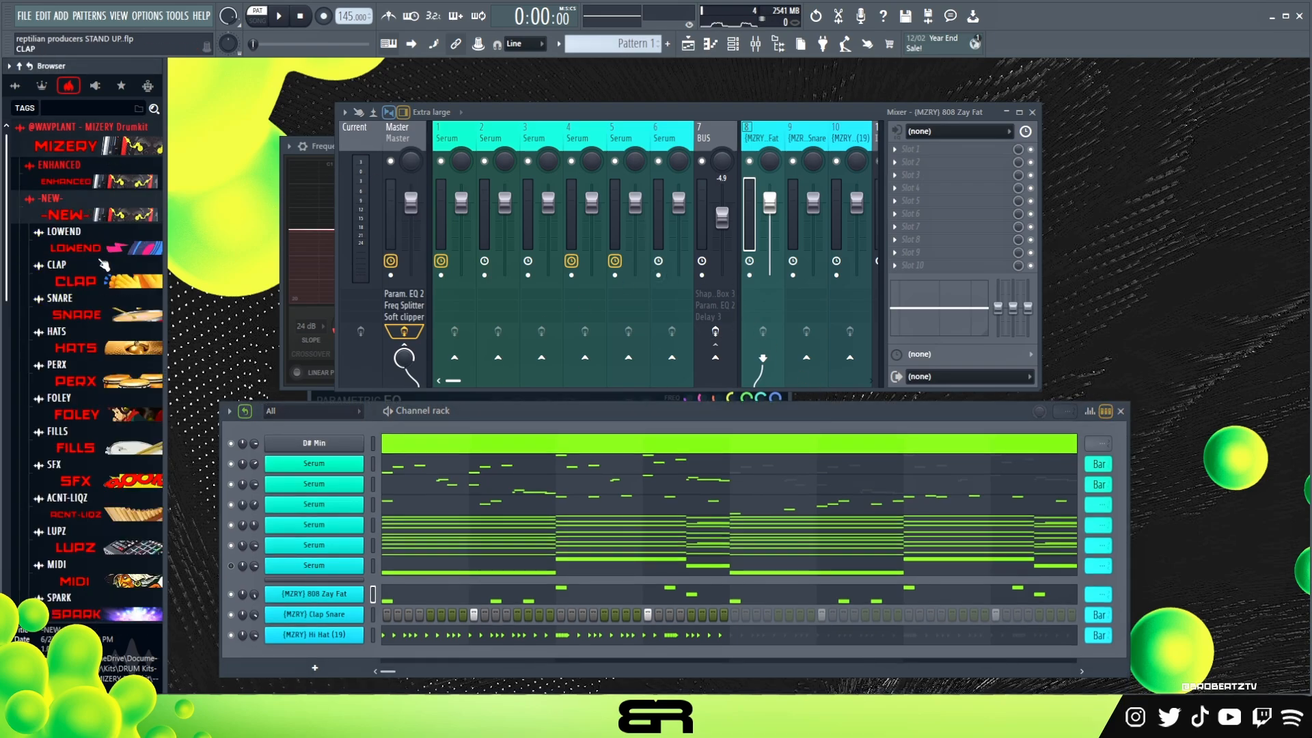
left_click(95, 246)
left_click_drag(92, 270, 348, 601)
Step: Copy the (MZRY) 808 Zay Fat notes and paste them into the (MZRY) 808 Atreus channel
right_click(347, 600)
left_click(505, 608)
right_click(331, 616)
left_click(505, 637)
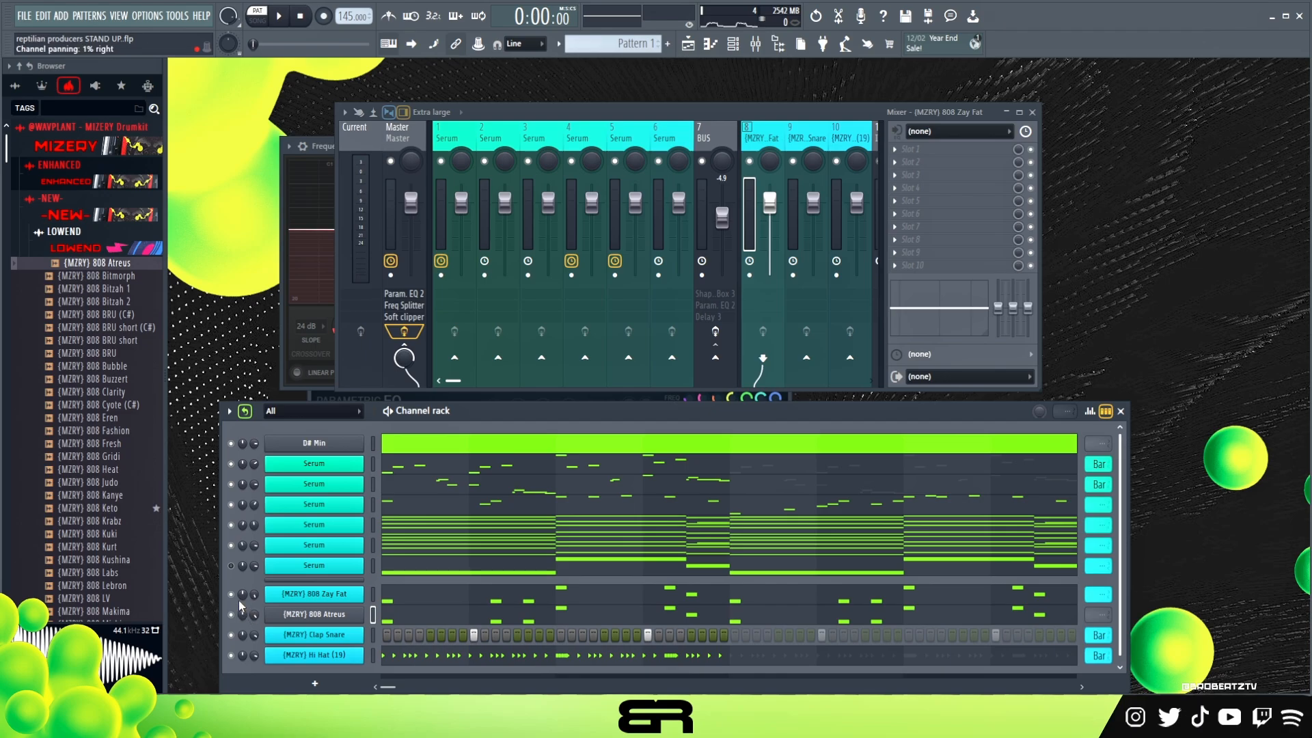
Step: With (MZRY) 808 Zay Fat muted, set (MZRY) 808 Atreus to cut itself and its channel volume to about 84% during playback
key("space")
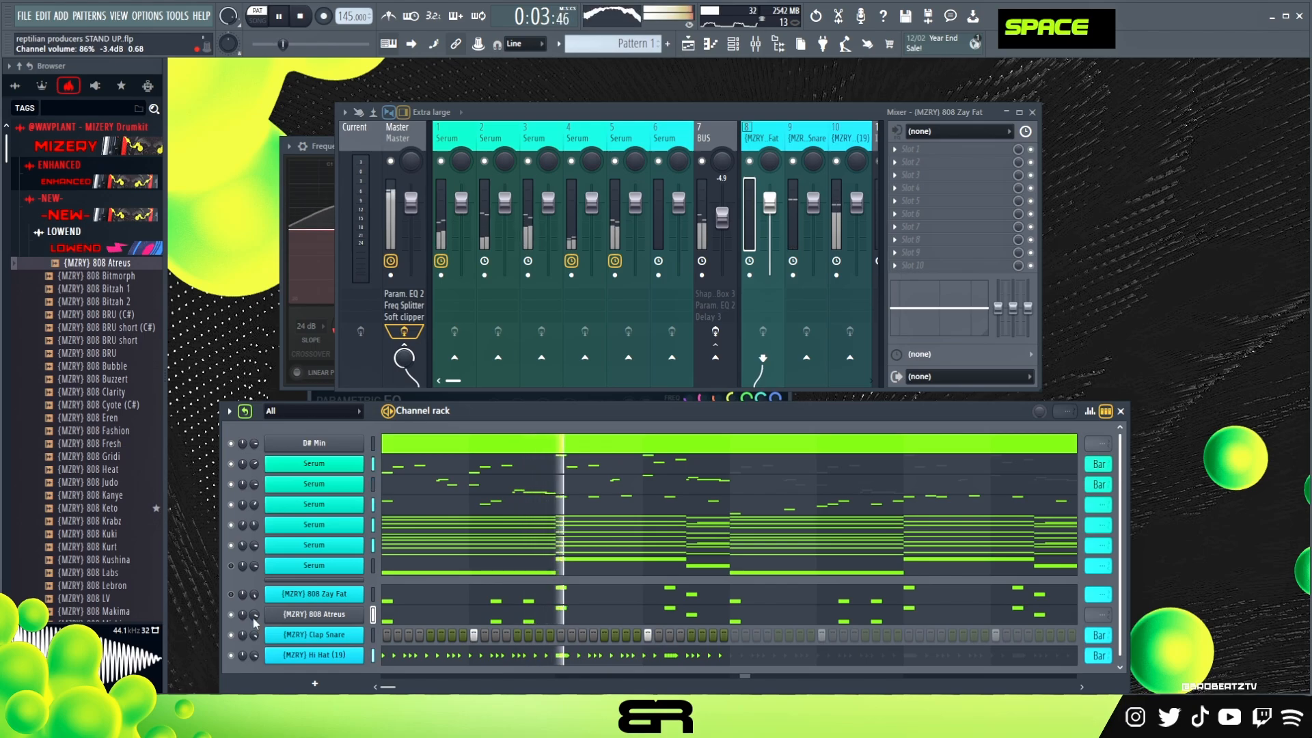
key("space")
right_click(360, 613)
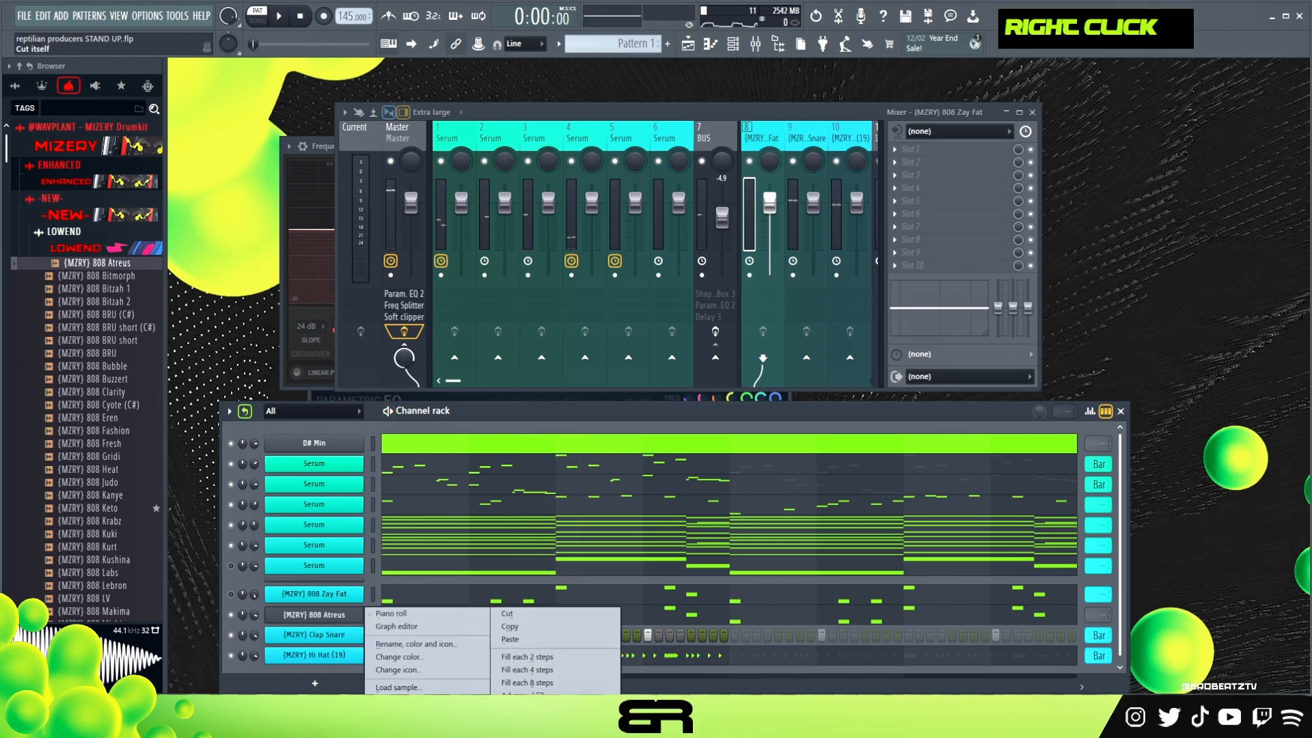
left_click(399, 701)
left_click(321, 595)
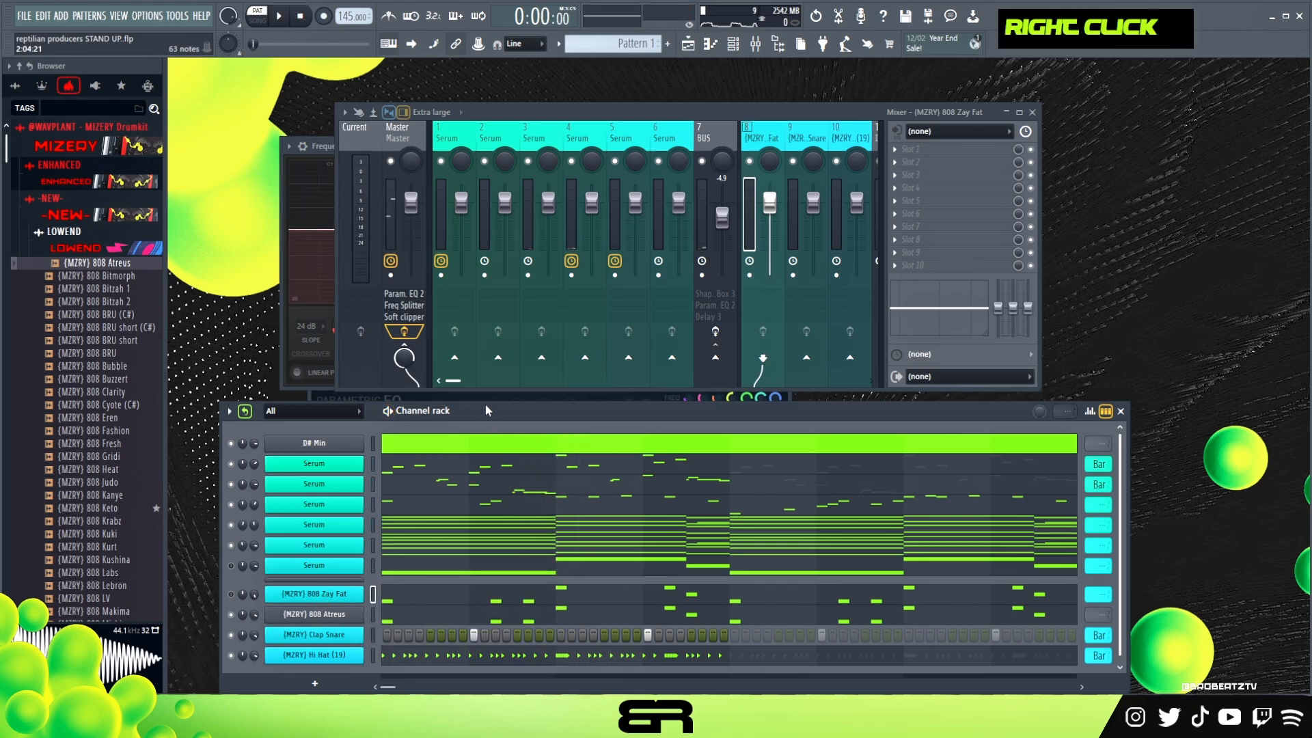
left_click_drag(484, 409, 495, 299)
key("space")
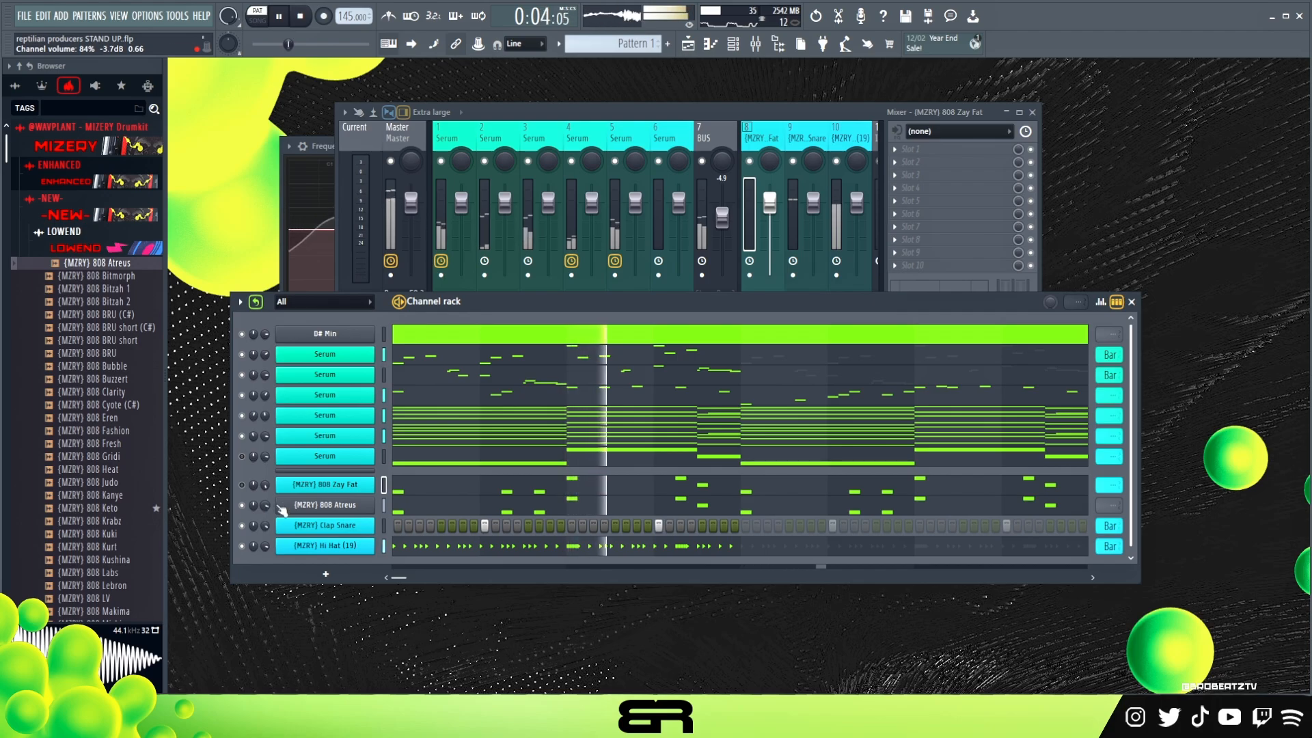
Step: Re-enable the BUS effects, raise the BUS fader to -4.7 dB during playback, and stop the beat with the Master track selected
left_click(721, 213)
left_click(716, 333)
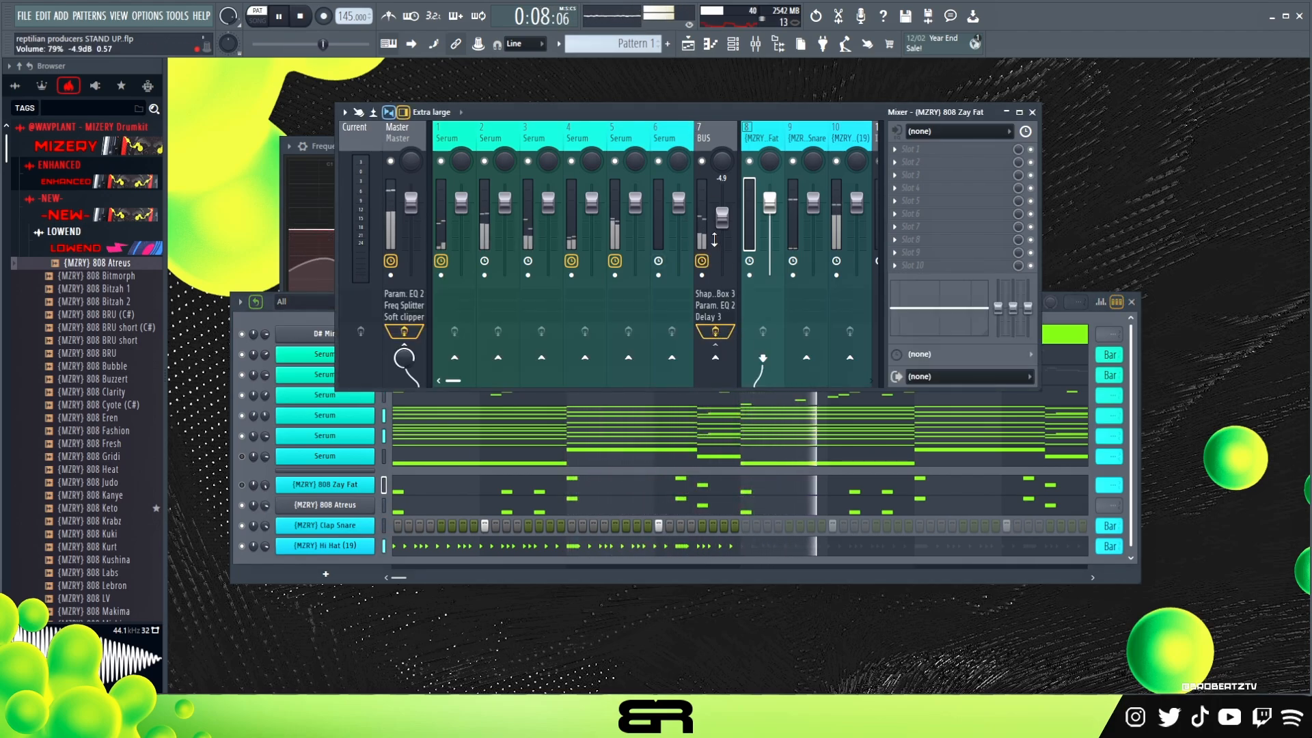
left_click(722, 215)
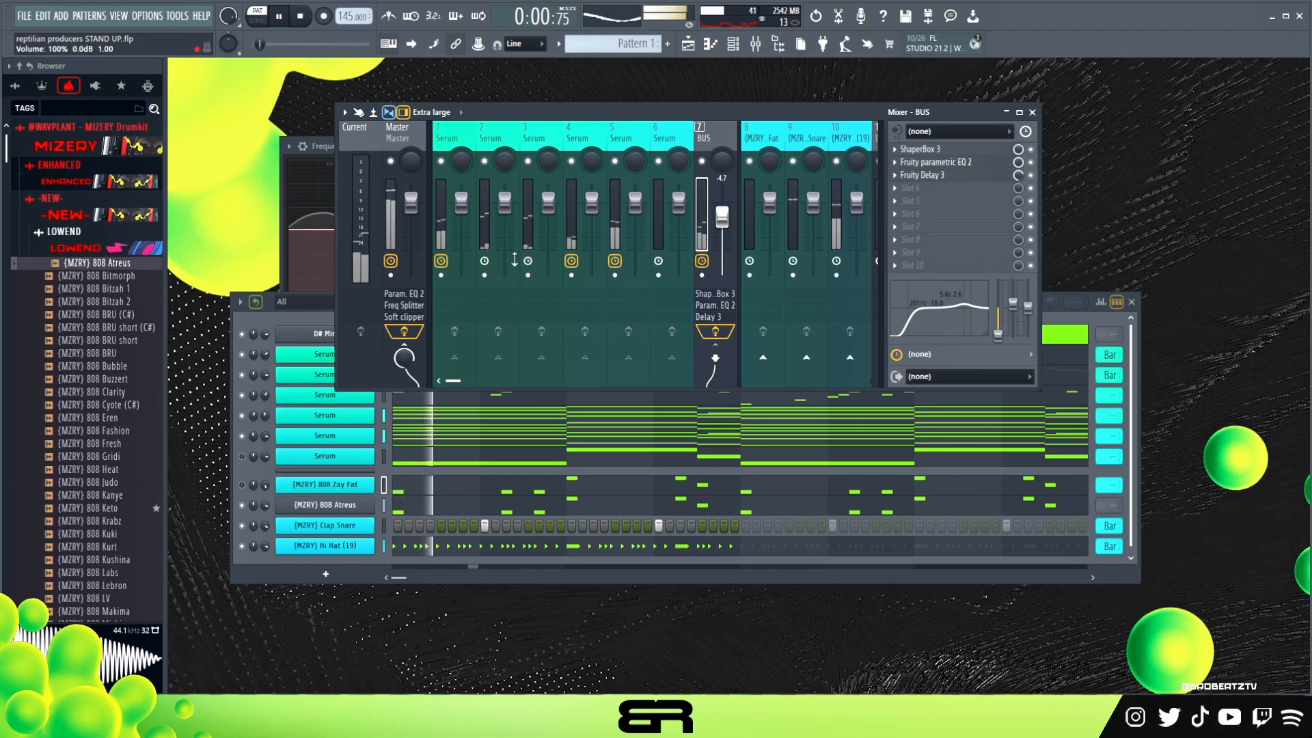
left_click(406, 156)
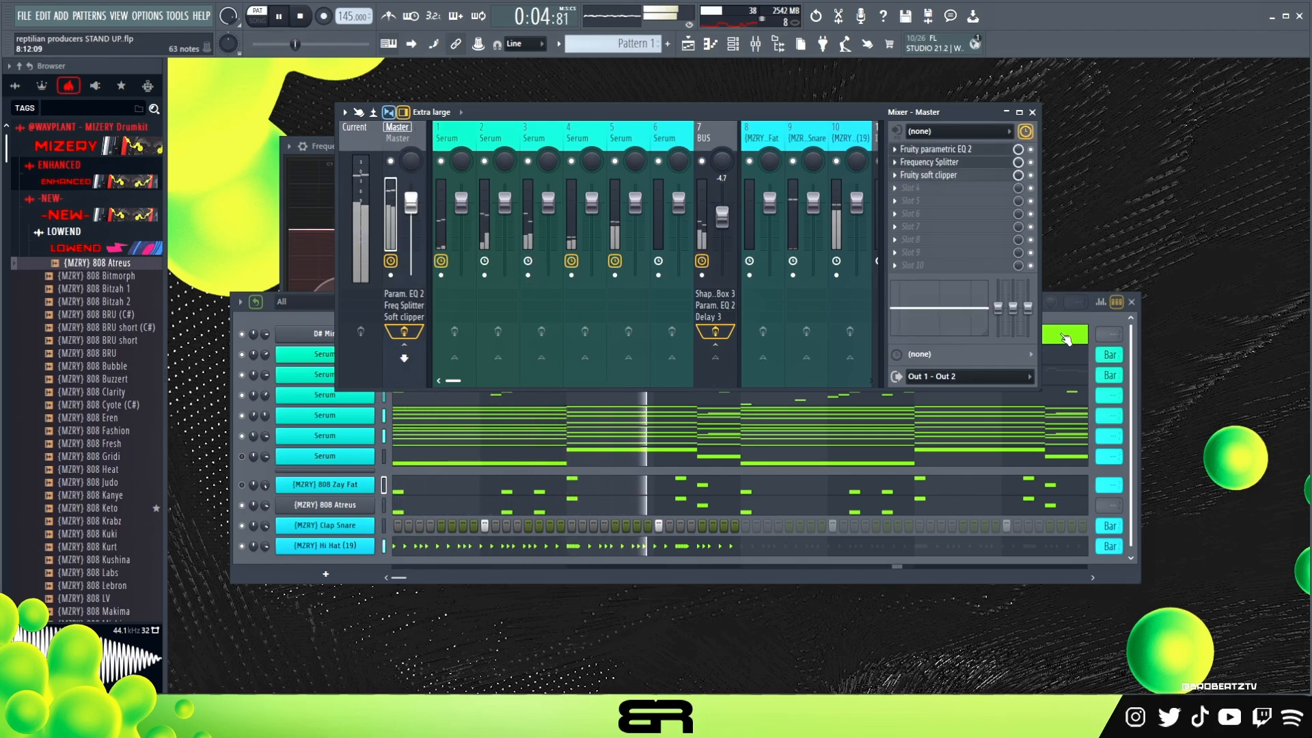
key("space")
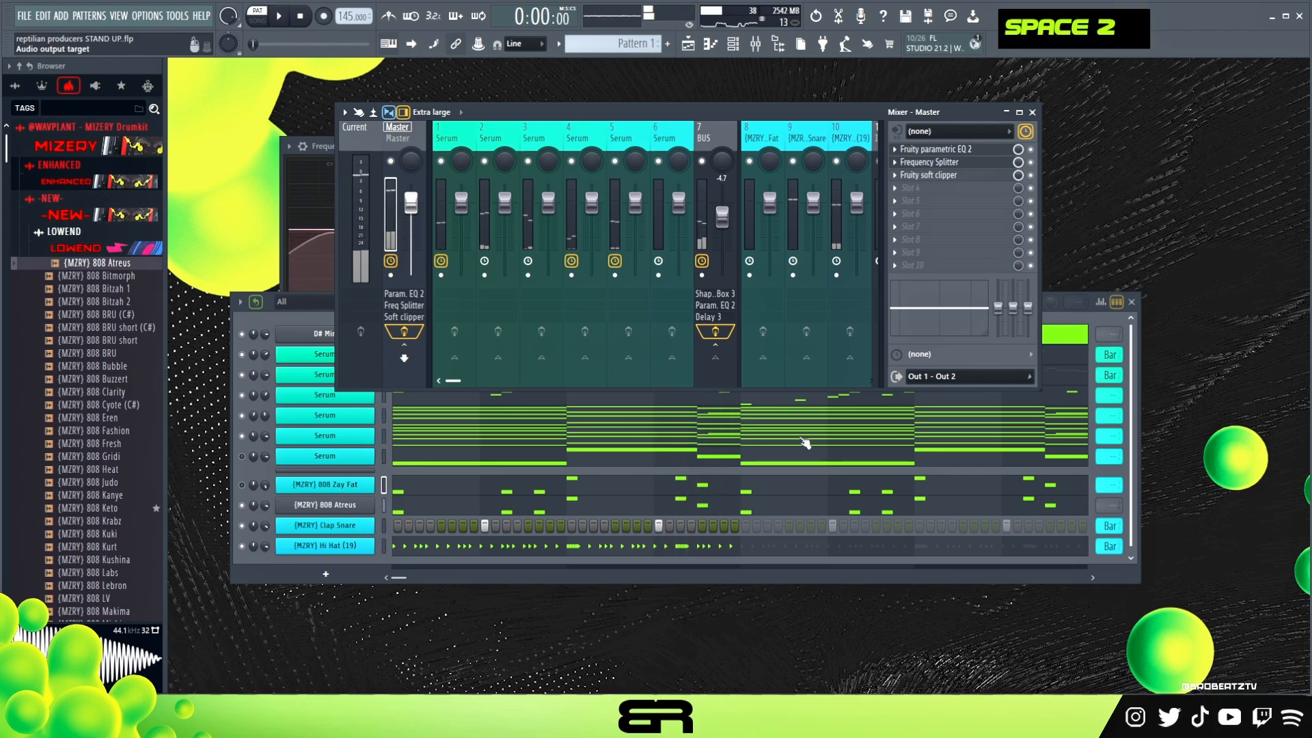